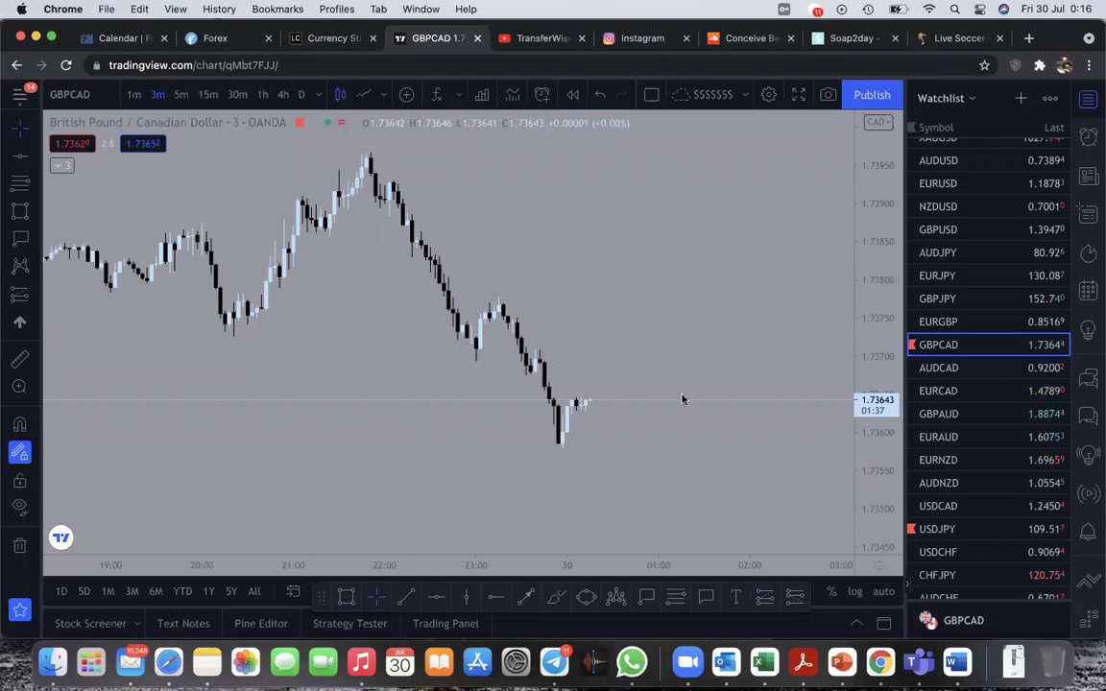
scroll(597, 267, "up", 1)
left_click_drag(645, 264, 634, 279)
scroll(634, 279, "down", 1)
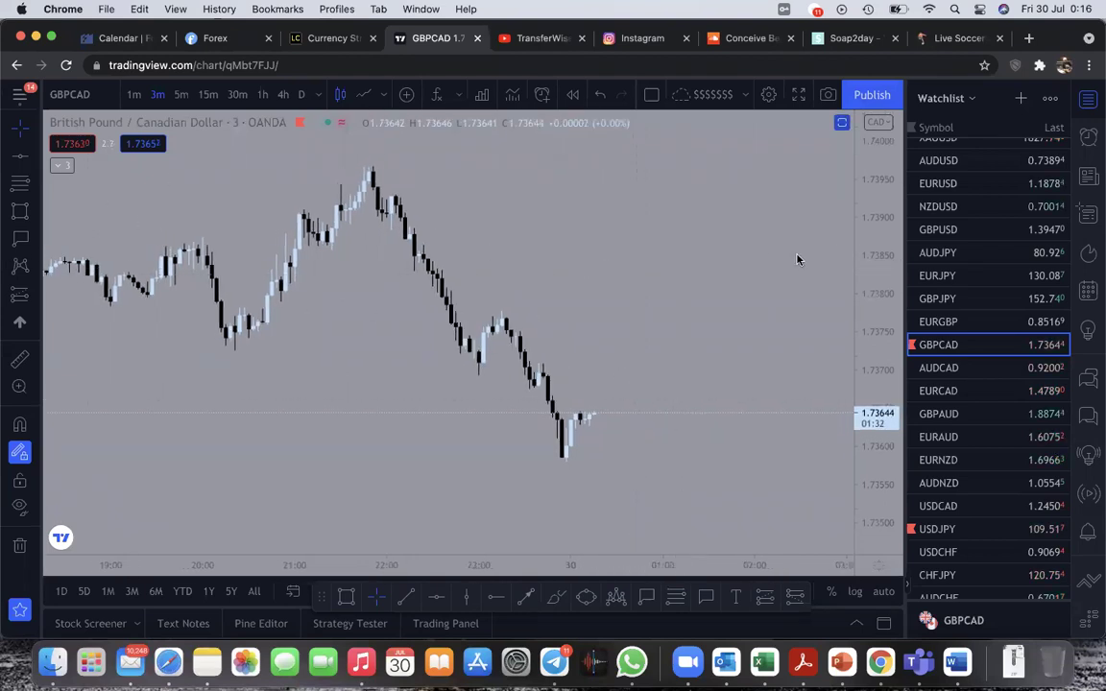
left_click_drag(868, 235, 867, 144)
left_click_drag(756, 272, 745, 188)
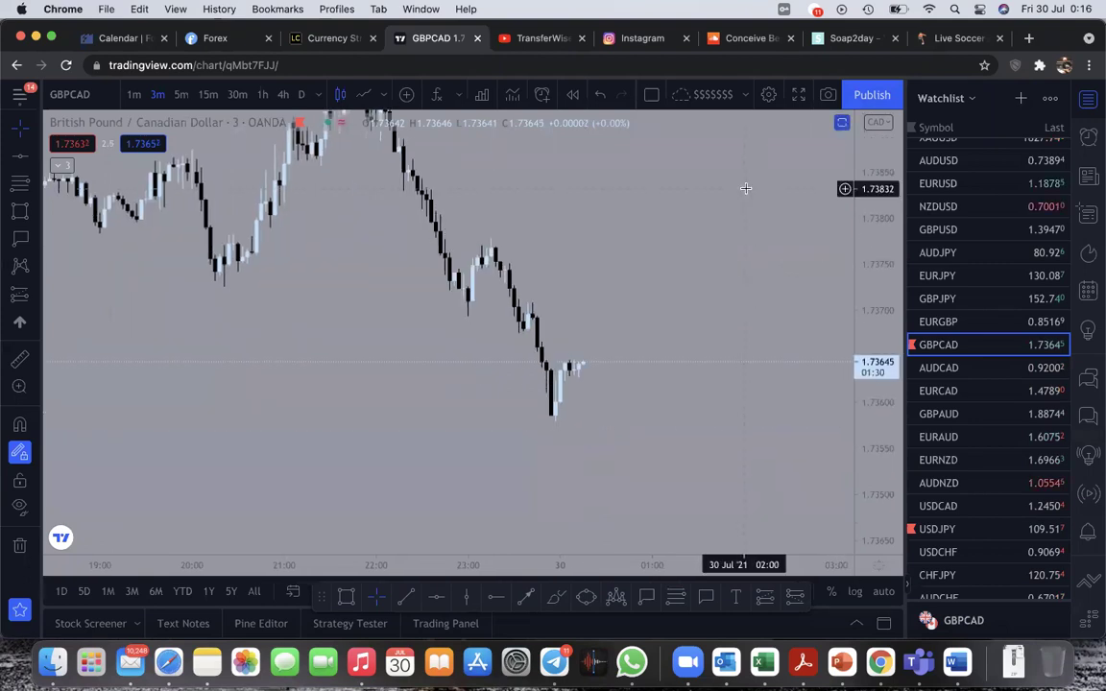
left_click_drag(868, 199, 836, 255)
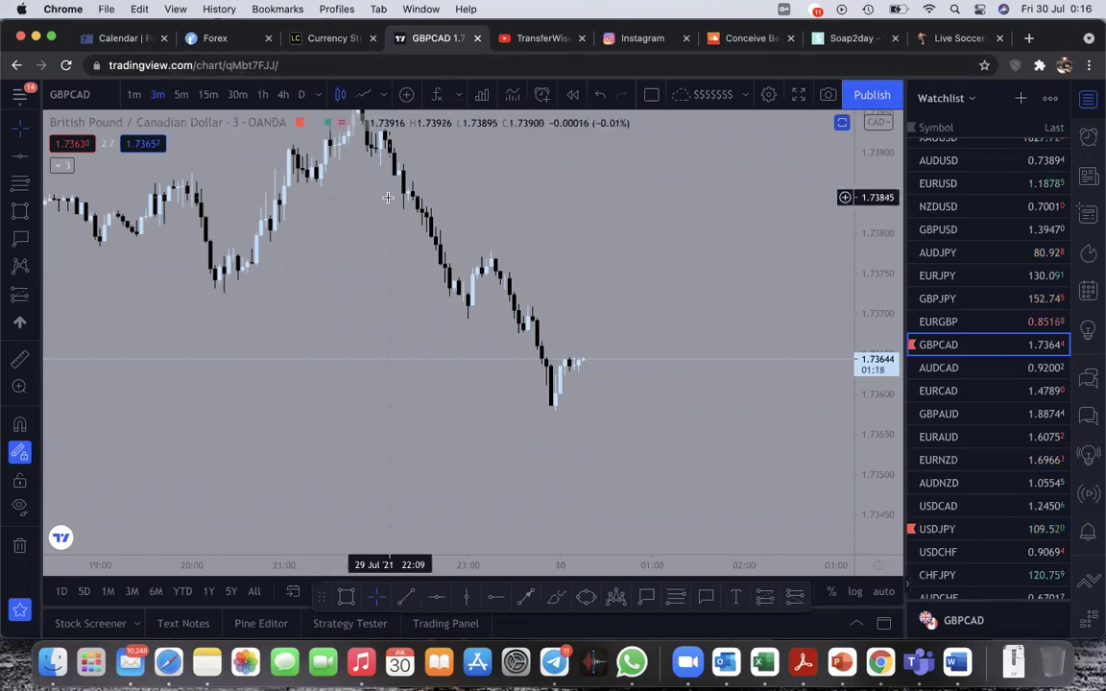
scroll(368, 115, "up", 2)
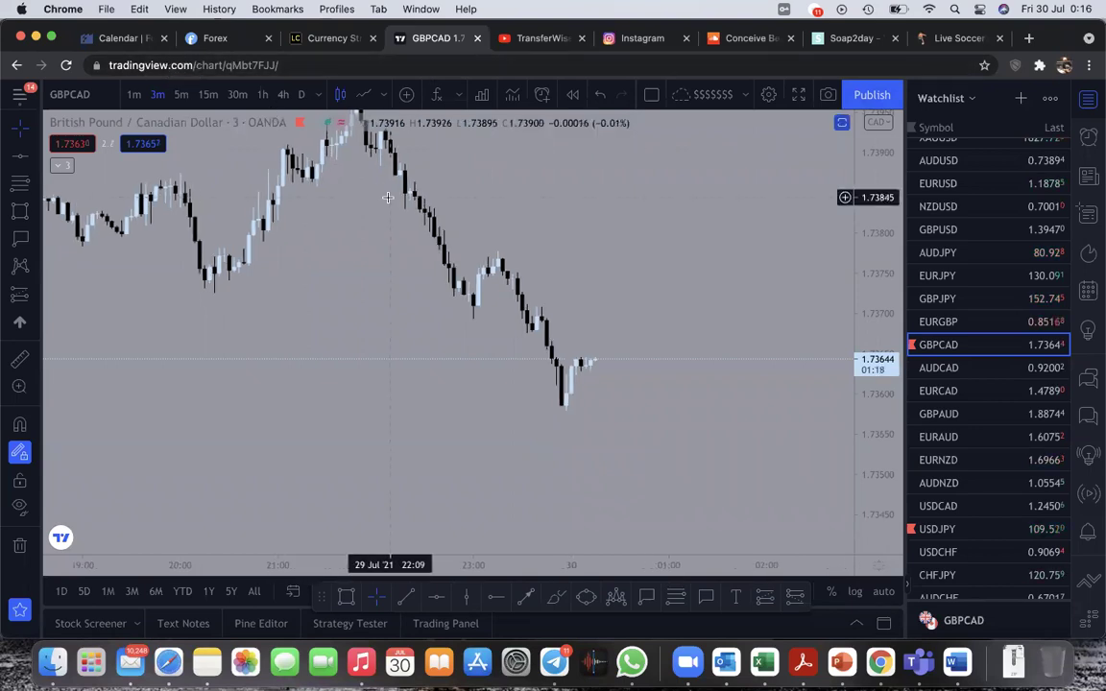
Step: Leave the chart without saving and go to the TradingView home page
left_click(56, 94)
left_click(24, 98)
left_click(26, 99)
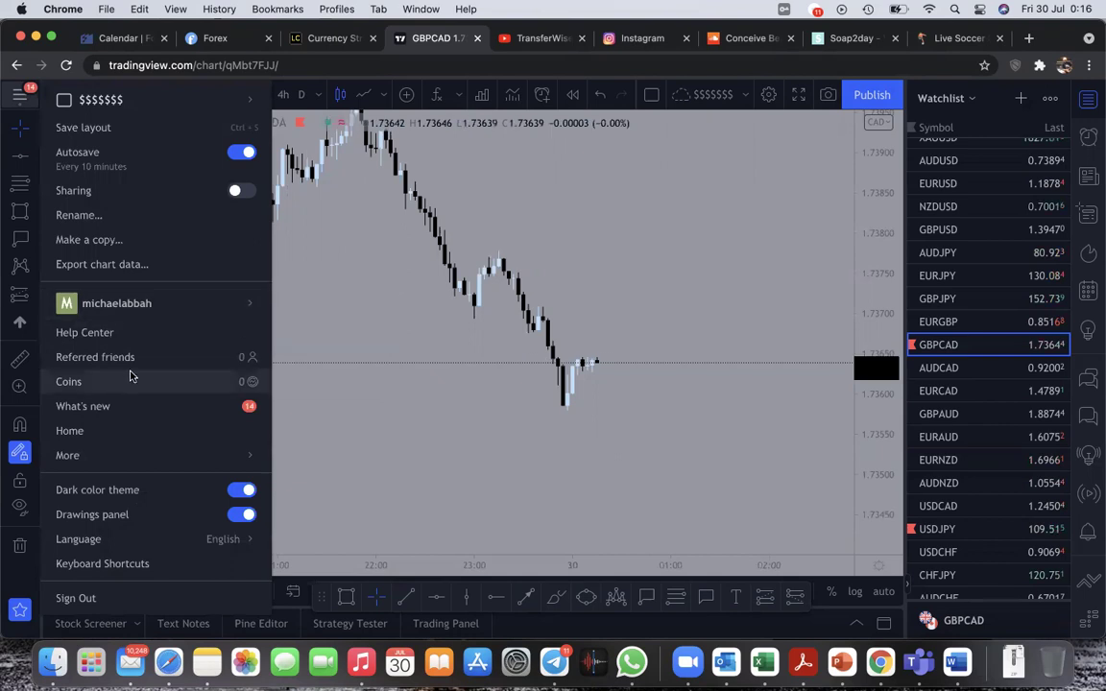
left_click(115, 429)
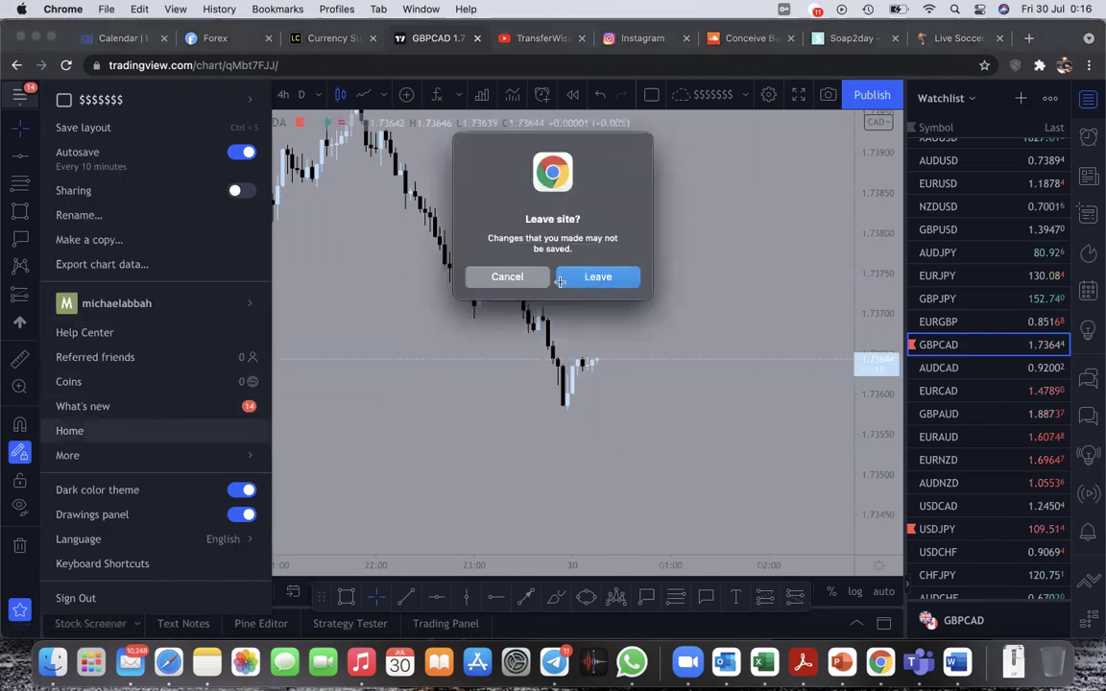
left_click(584, 277)
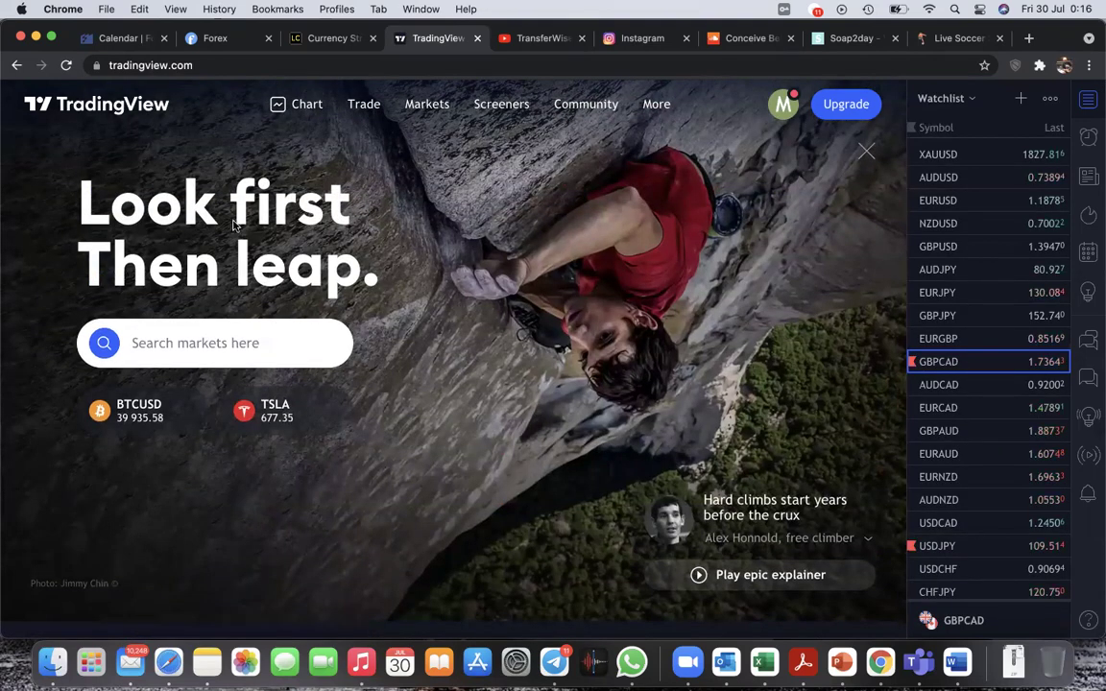
Step: Open the full chart from the home page and rescale it around the latest GBPCAD candles
left_click(288, 115)
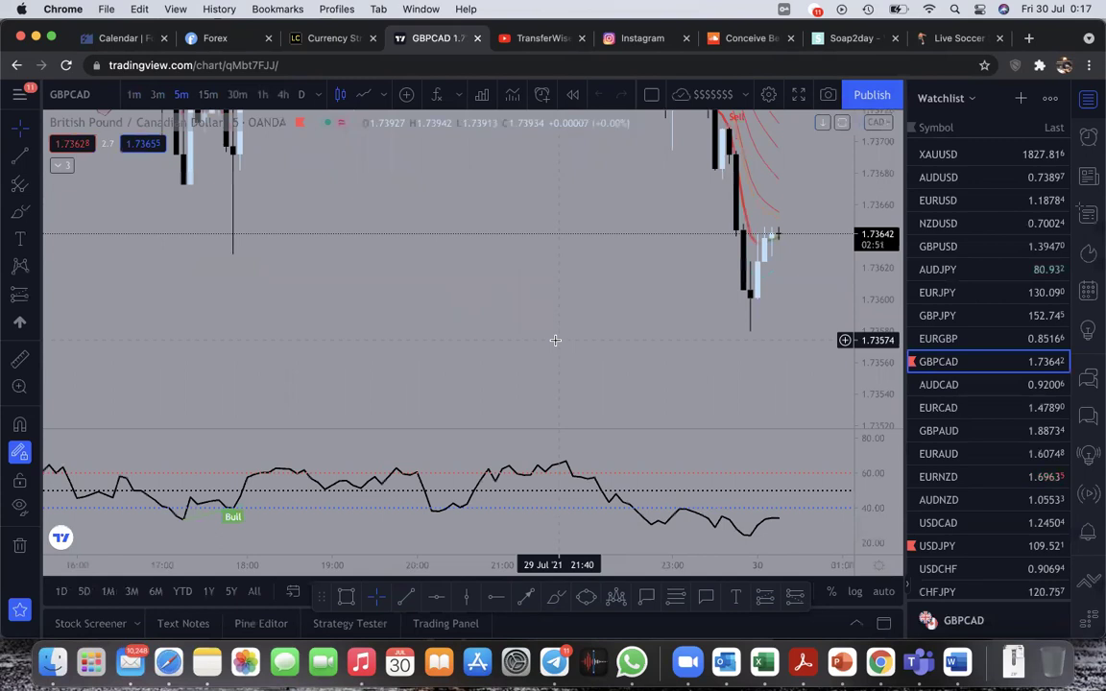
left_click_drag(820, 208, 756, 304)
scroll(757, 301, "down", 2)
left_click_drag(860, 260, 860, 309)
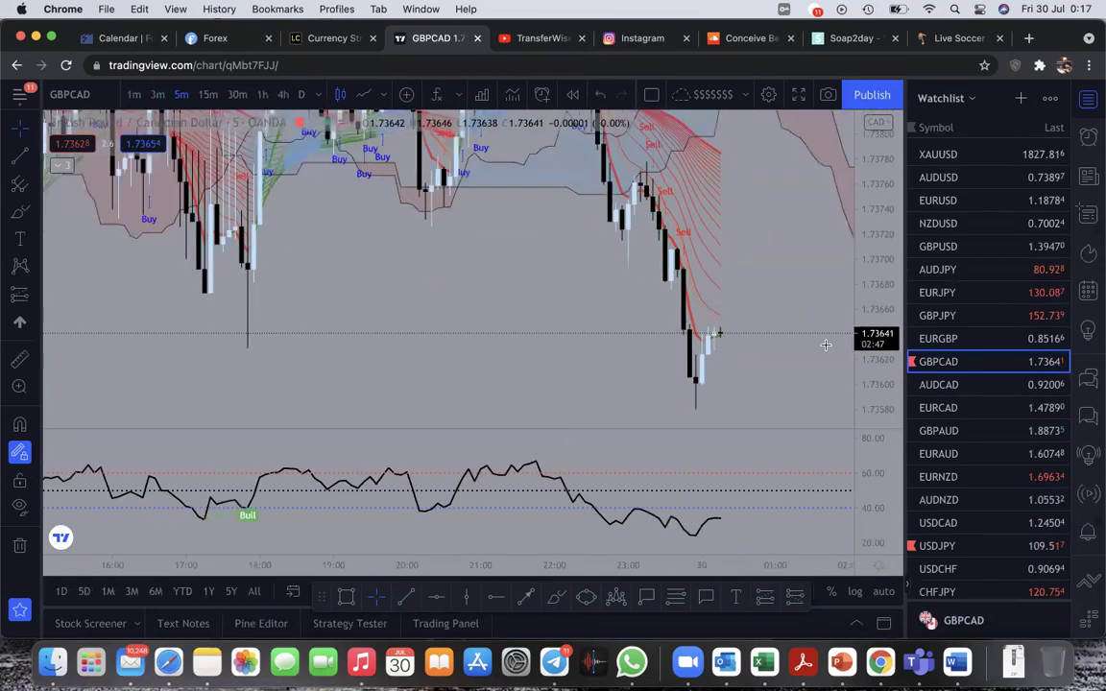
left_click_drag(828, 347, 828, 374)
left_click_drag(774, 294, 708, 299)
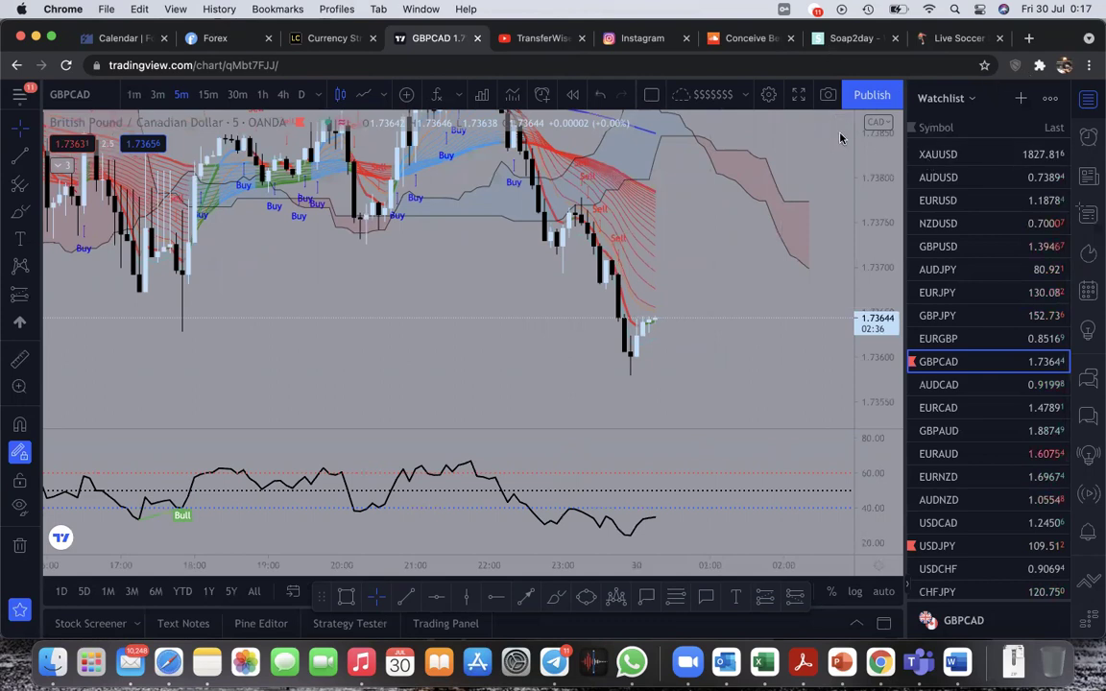
left_click(1020, 99)
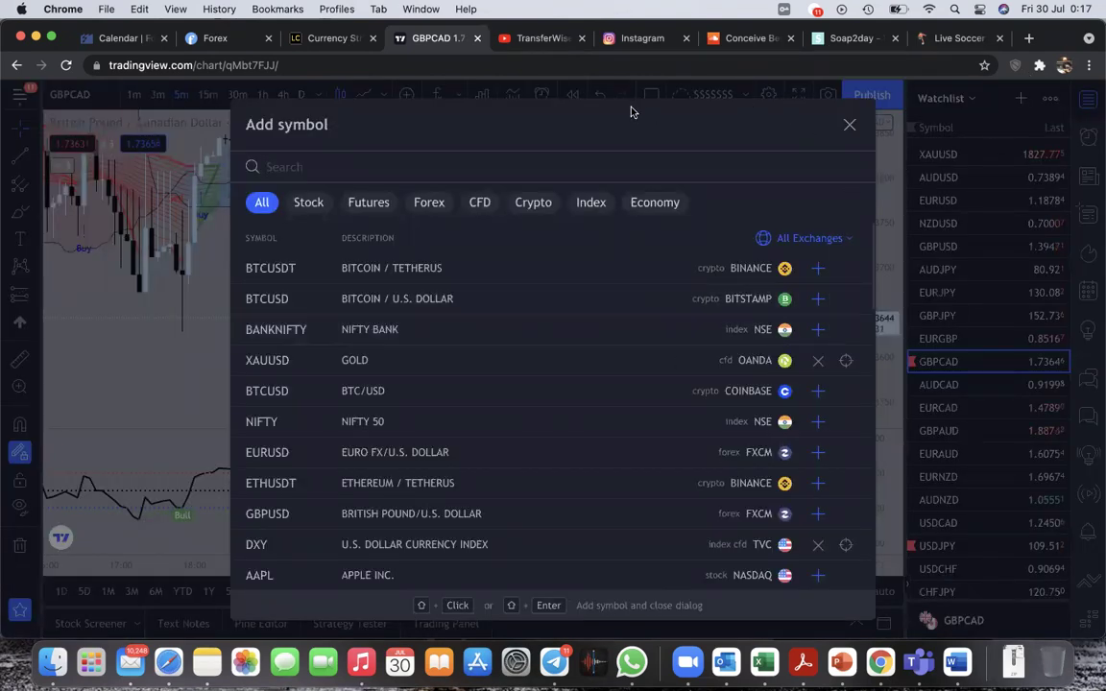
left_click(849, 123)
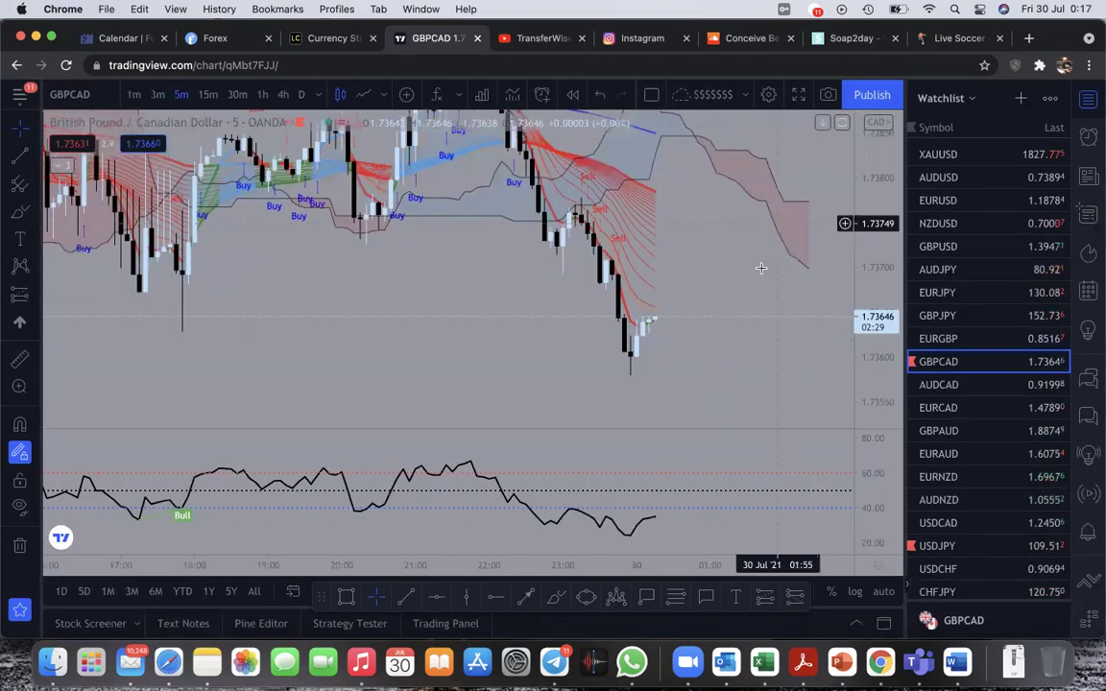
left_click(1021, 98)
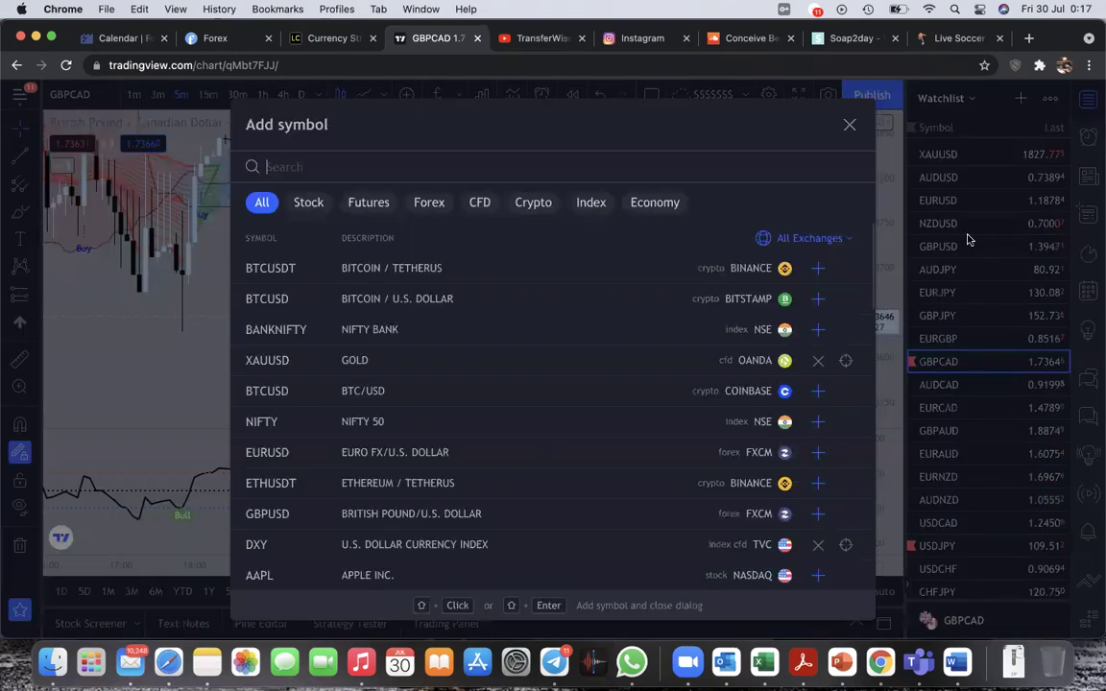
left_click(850, 126)
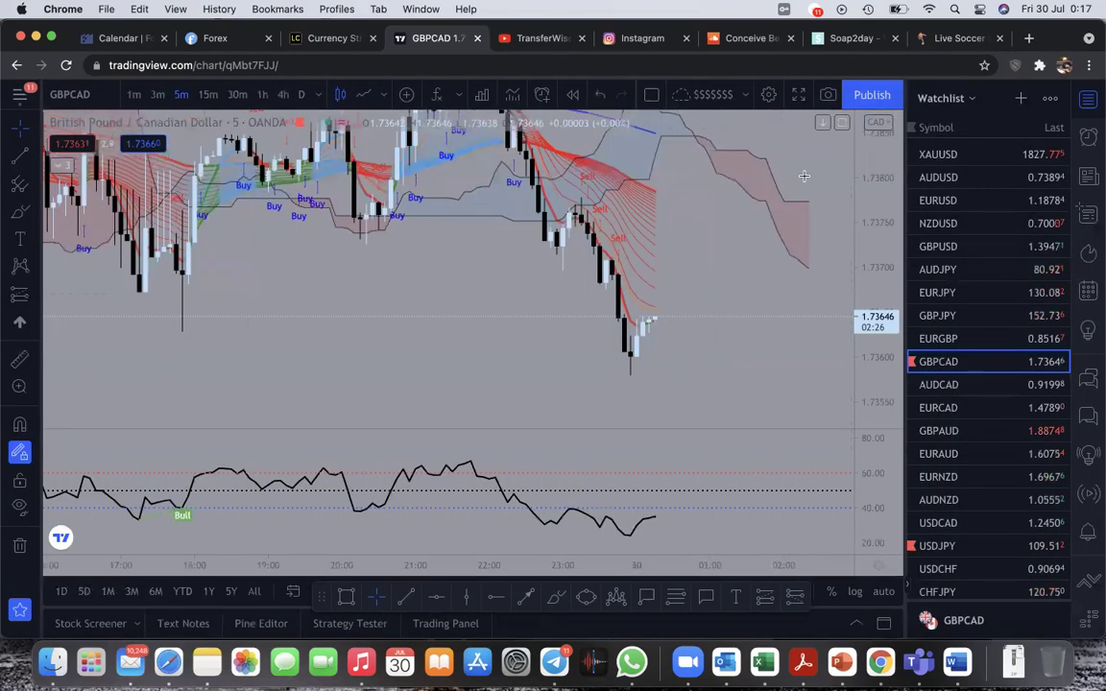
Step: Hide the Web Ringer 2.0 indicator and maximise the GBPCAD price pane over the divergence indicator pane
left_click(59, 168)
left_click(162, 184)
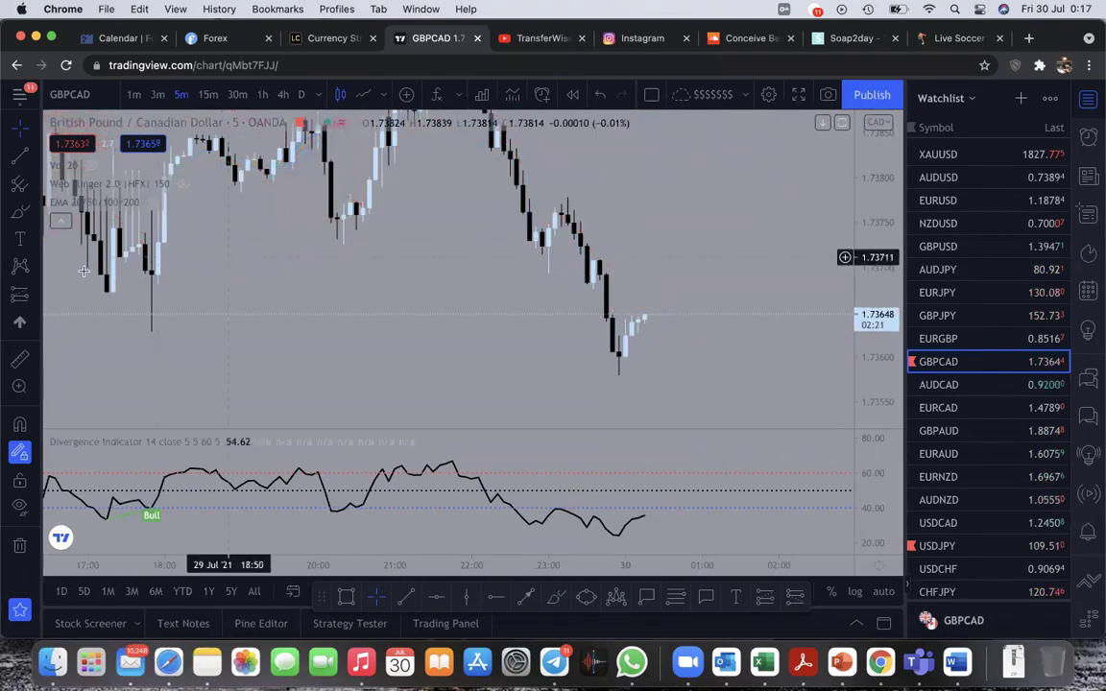
left_click(60, 221)
double_click(328, 278)
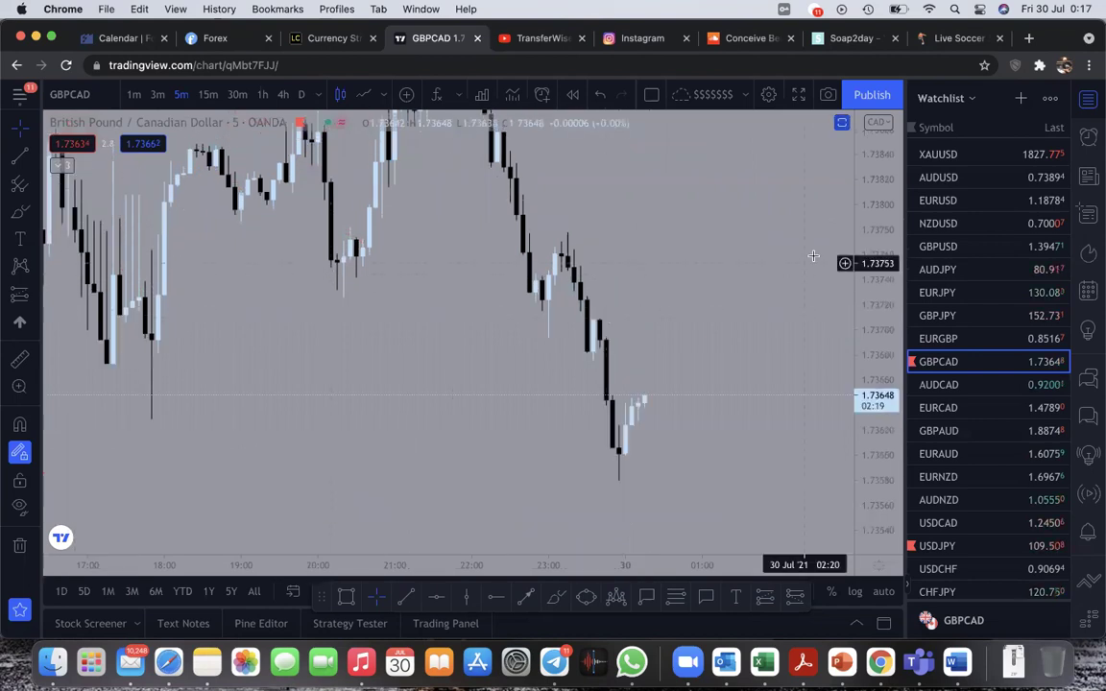
left_click_drag(869, 247, 870, 362)
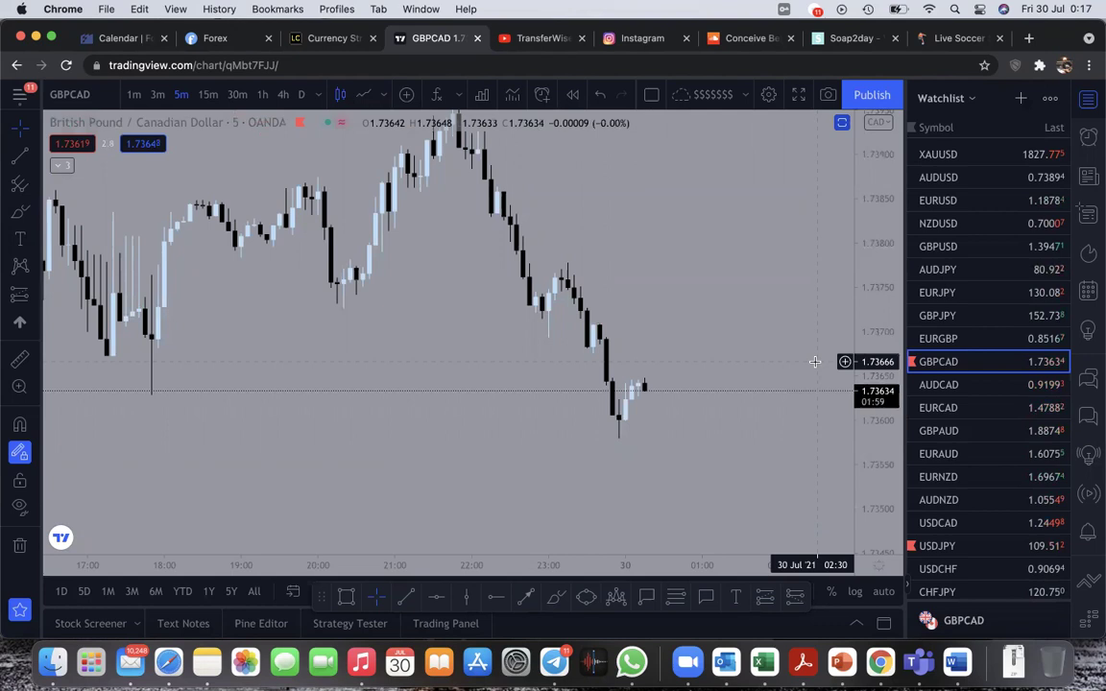
left_click_drag(773, 354, 751, 288)
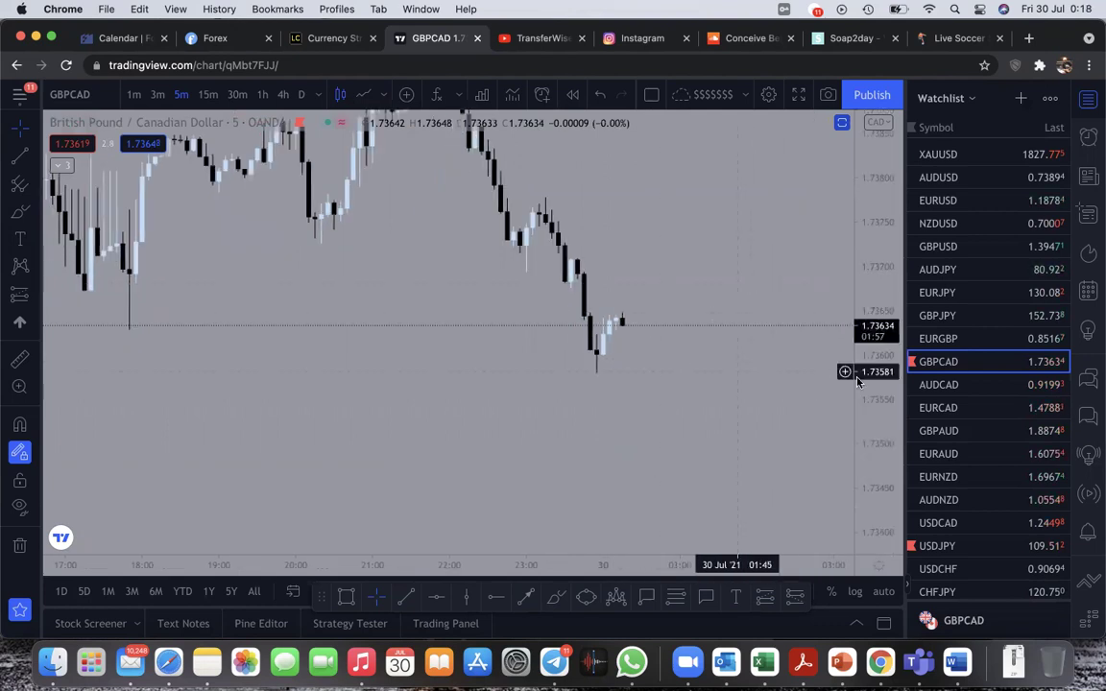
left_click_drag(900, 380, 861, 323)
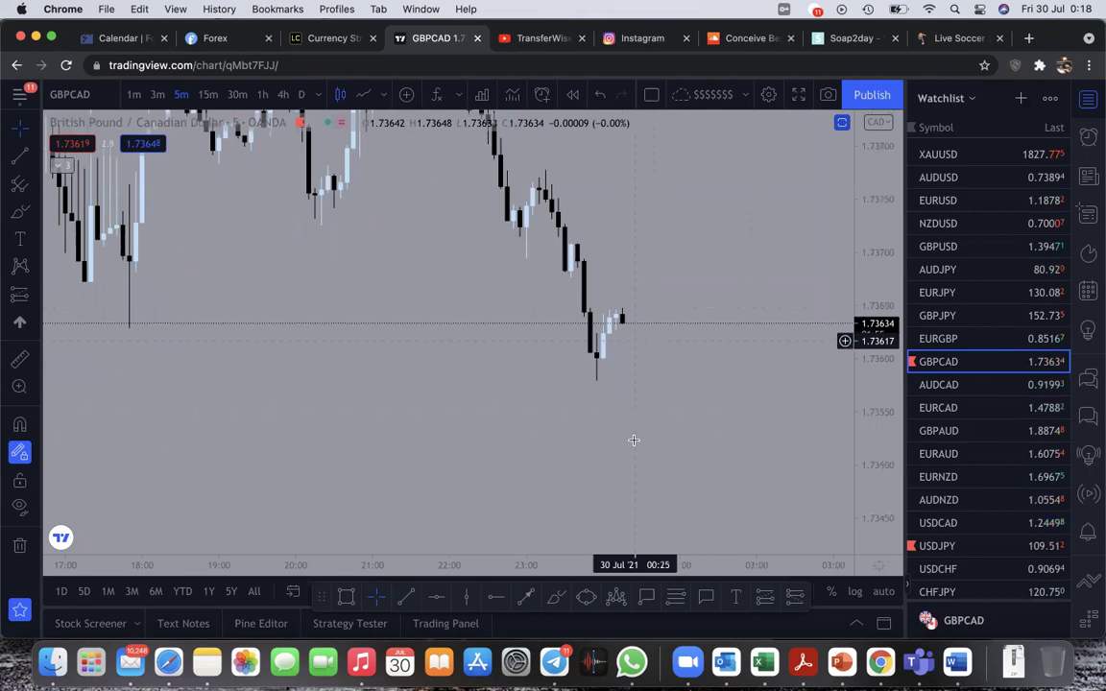
scroll(713, 349, "down", 2)
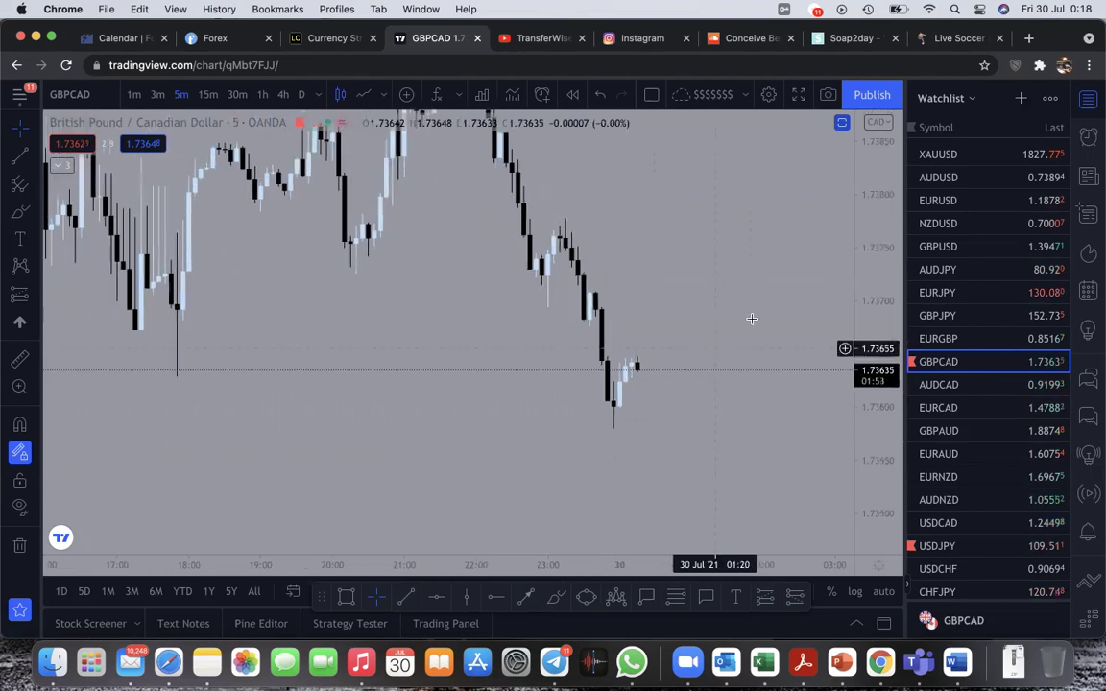
left_click_drag(732, 311, 726, 359)
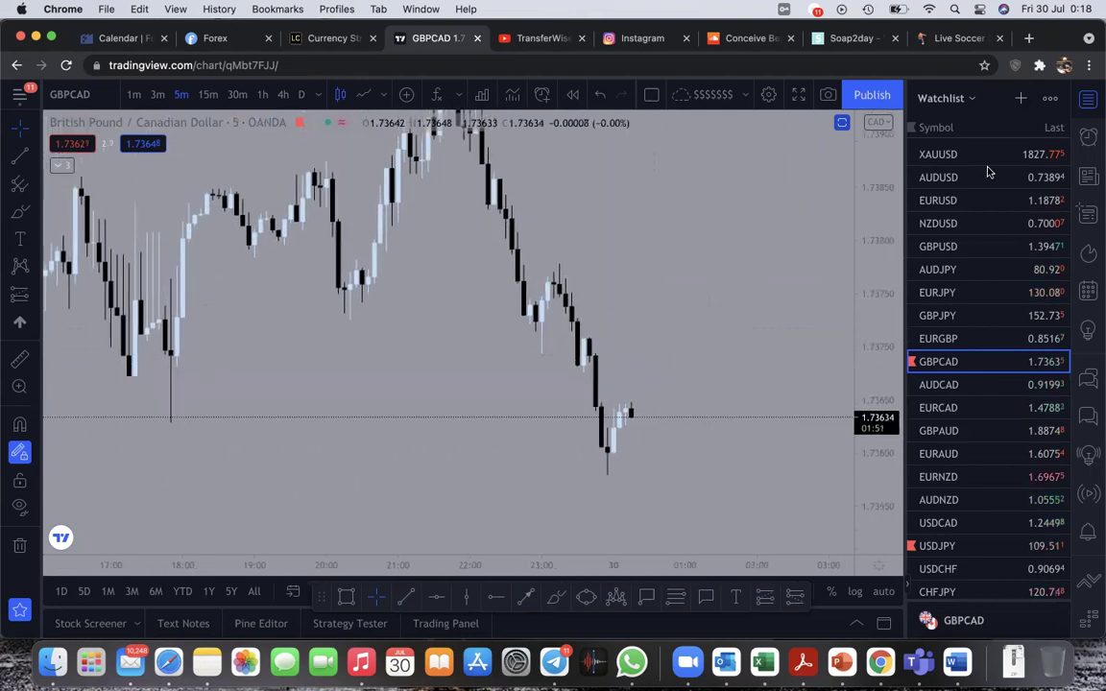
Step: Search for USDJPY among the symbols available for the watchlist and close the search without adding one
left_click(1021, 100)
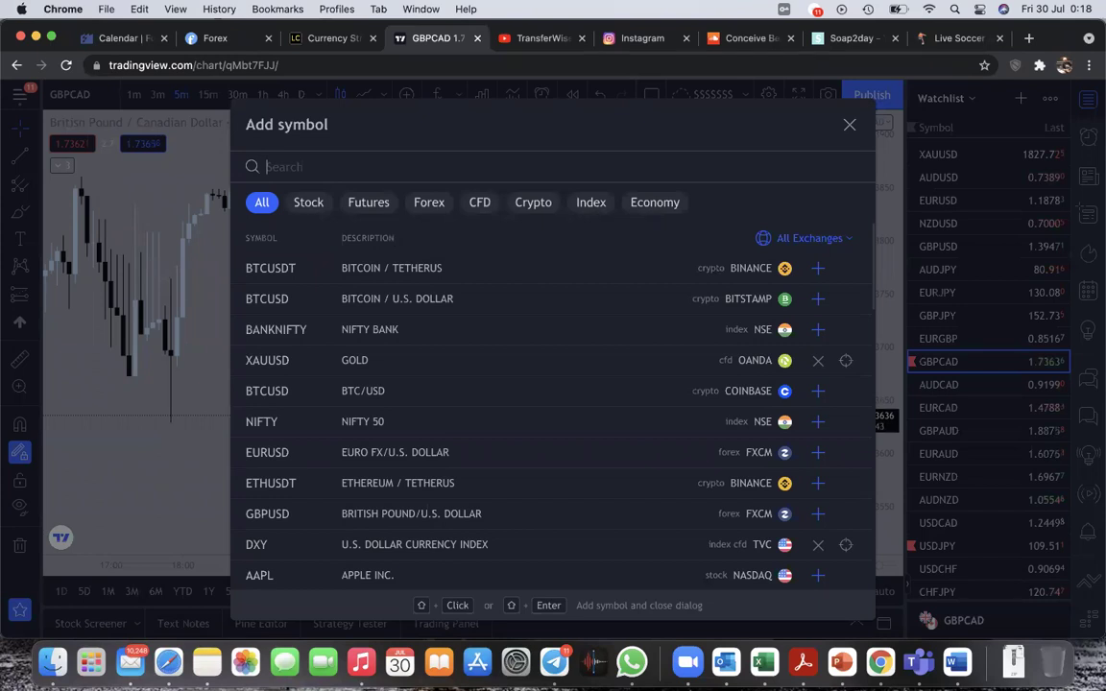
type("USDJPY")
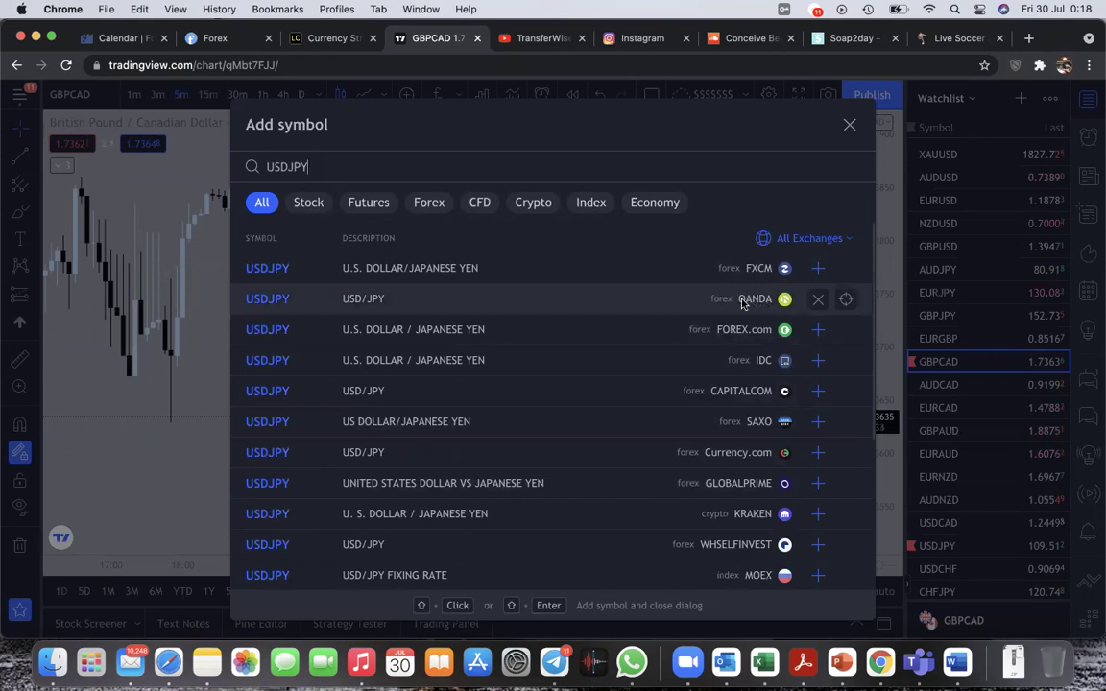
left_click(850, 128)
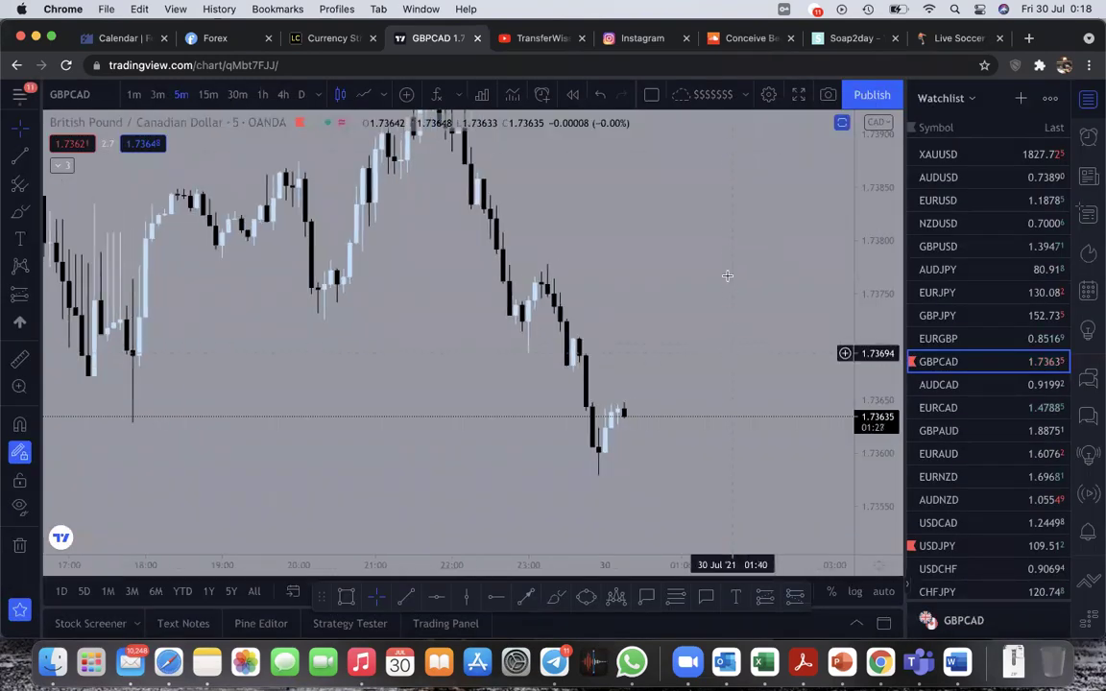
Step: Examine the latest GBPCAD candles on the 5-minute chart at different price and time scales
left_click_drag(732, 353, 729, 289)
left_click_drag(869, 393, 870, 217)
left_click_drag(769, 269, 768, 259)
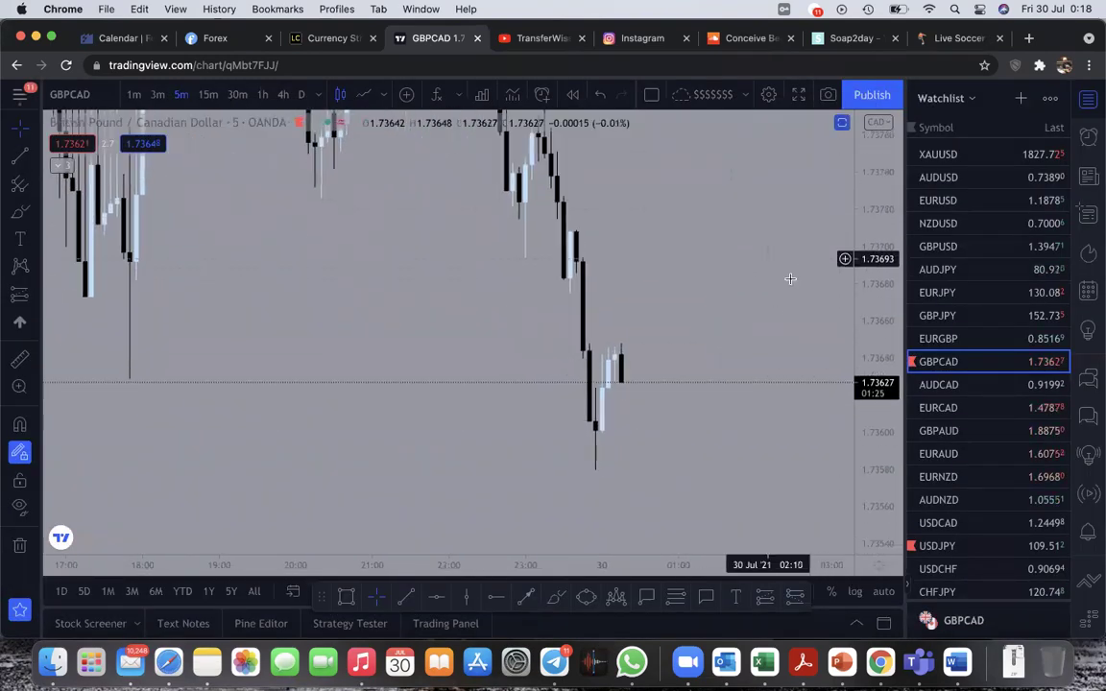
left_click_drag(874, 297, 872, 382)
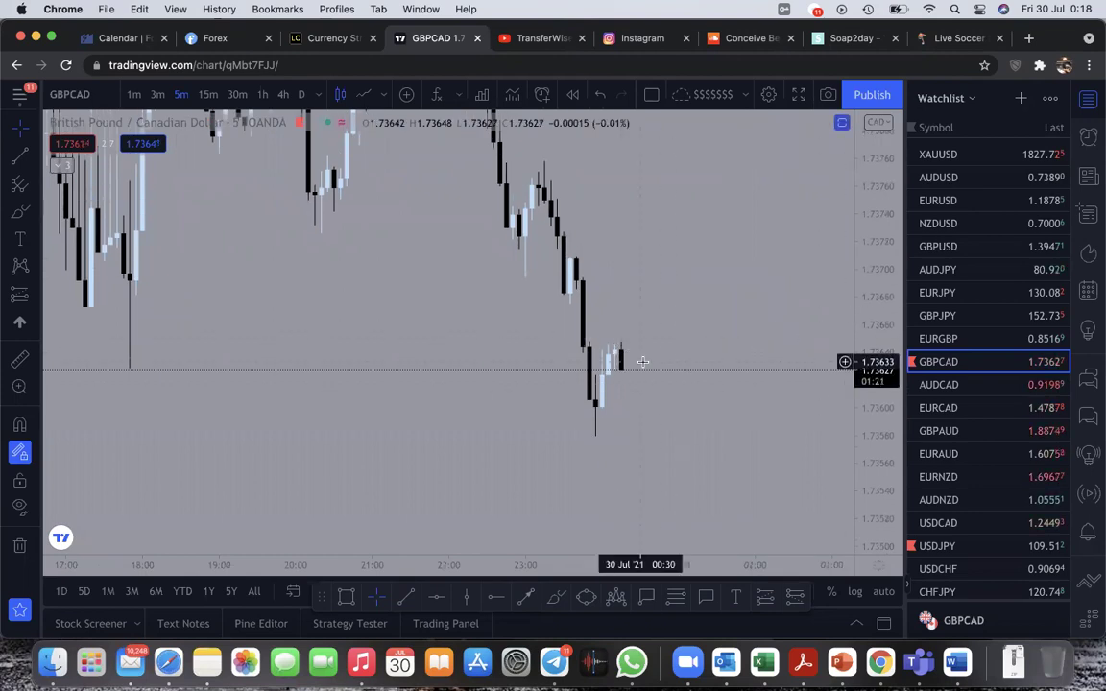
left_click_drag(871, 319, 761, 375)
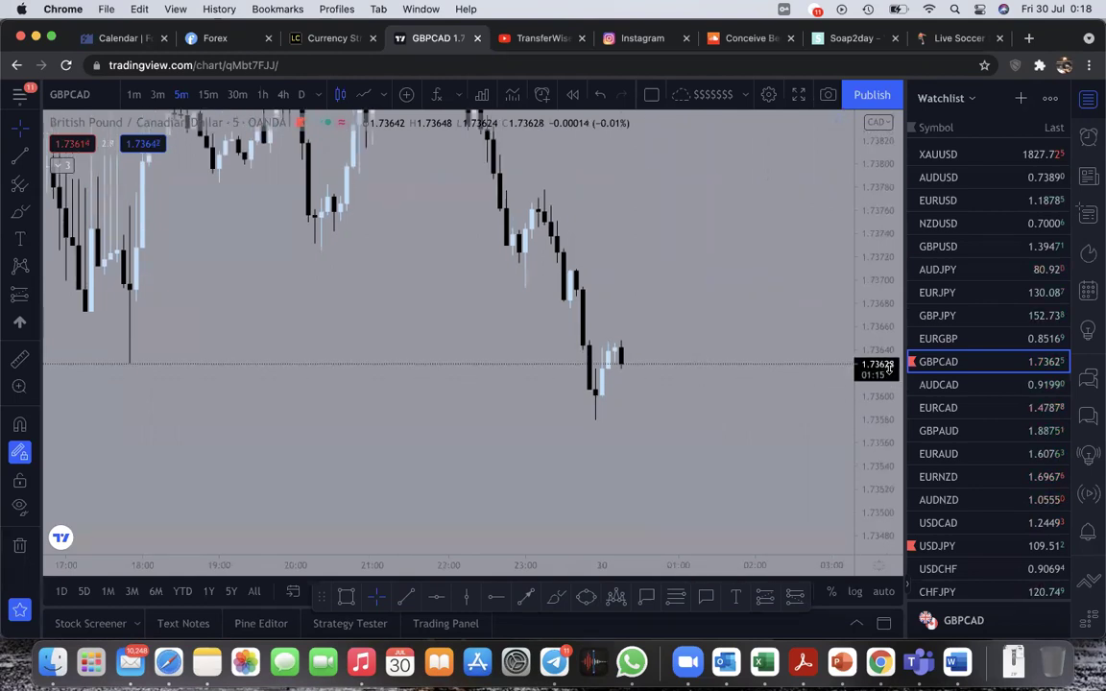
scroll(830, 403, "up", 1)
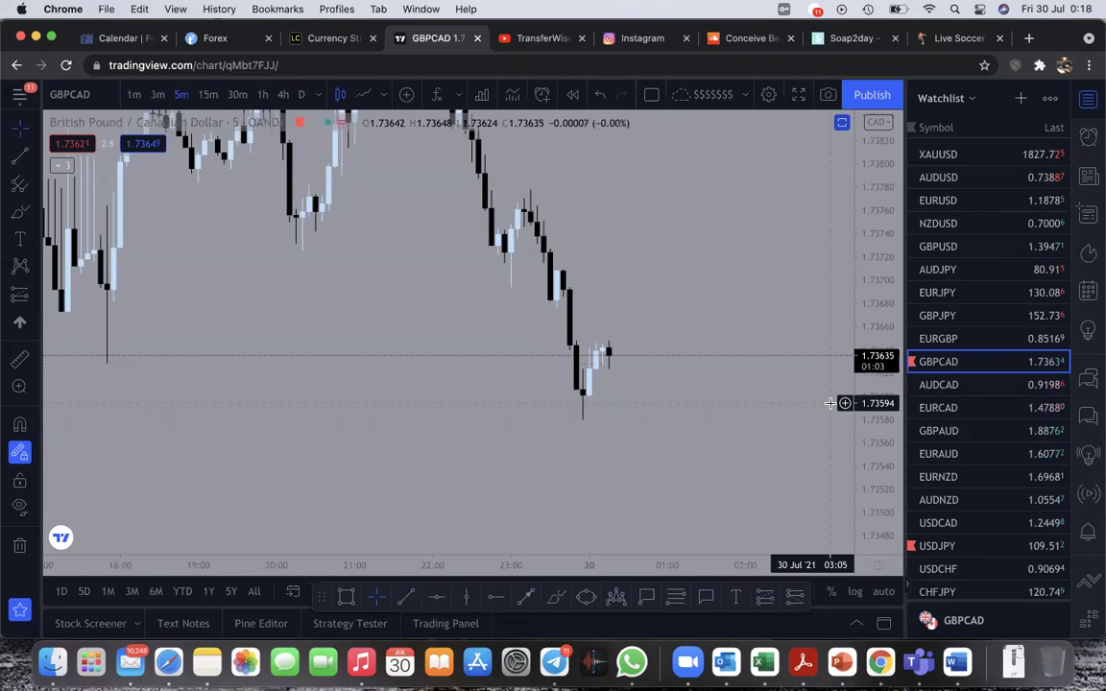
left_click_drag(889, 408, 875, 288)
left_click_drag(746, 286, 723, 273)
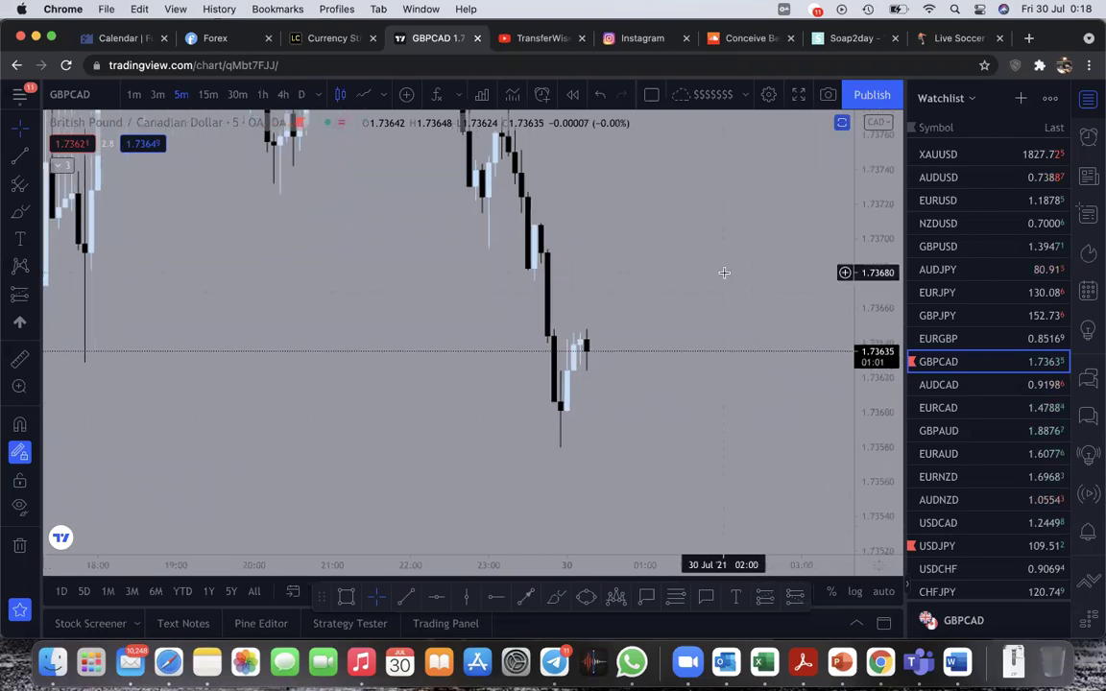
scroll(723, 273, "down", 2)
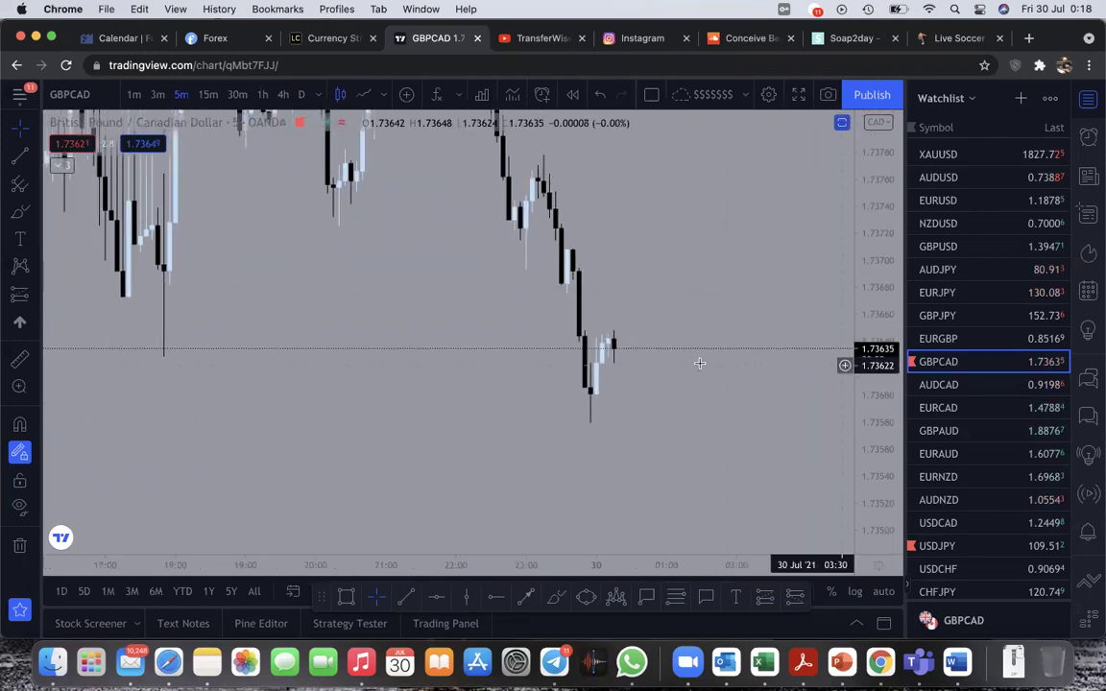
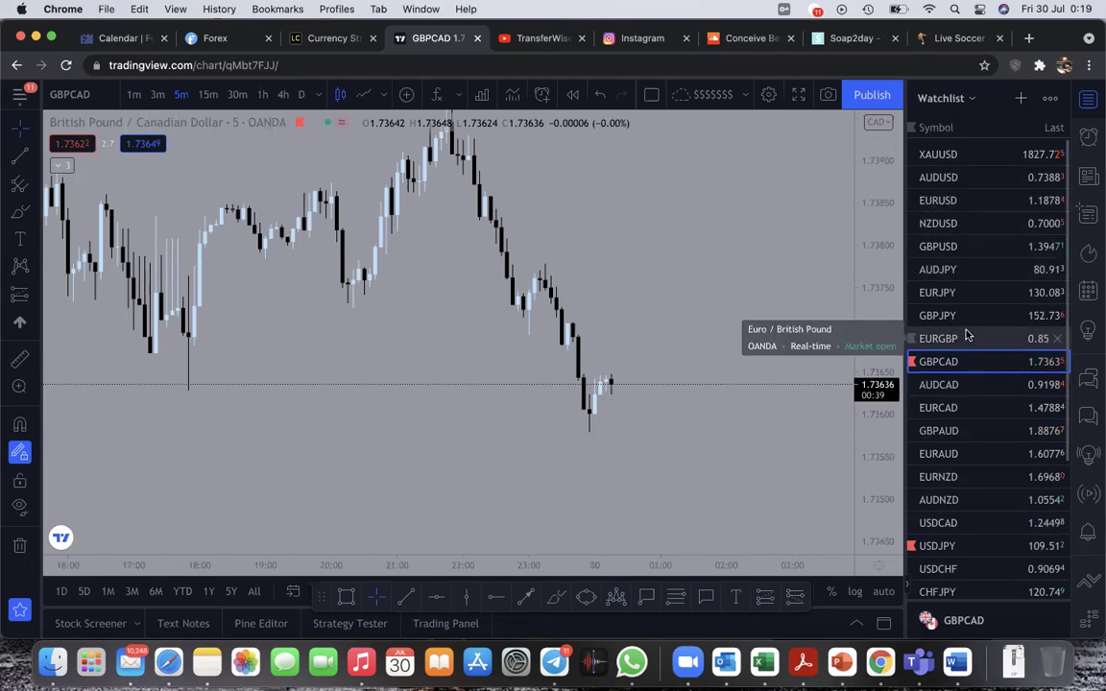
Step: Look through the currency pairs in the watchlist
scroll(965, 328, "down", 3)
scroll(967, 333, "up", 2)
scroll(965, 330, "up", 1)
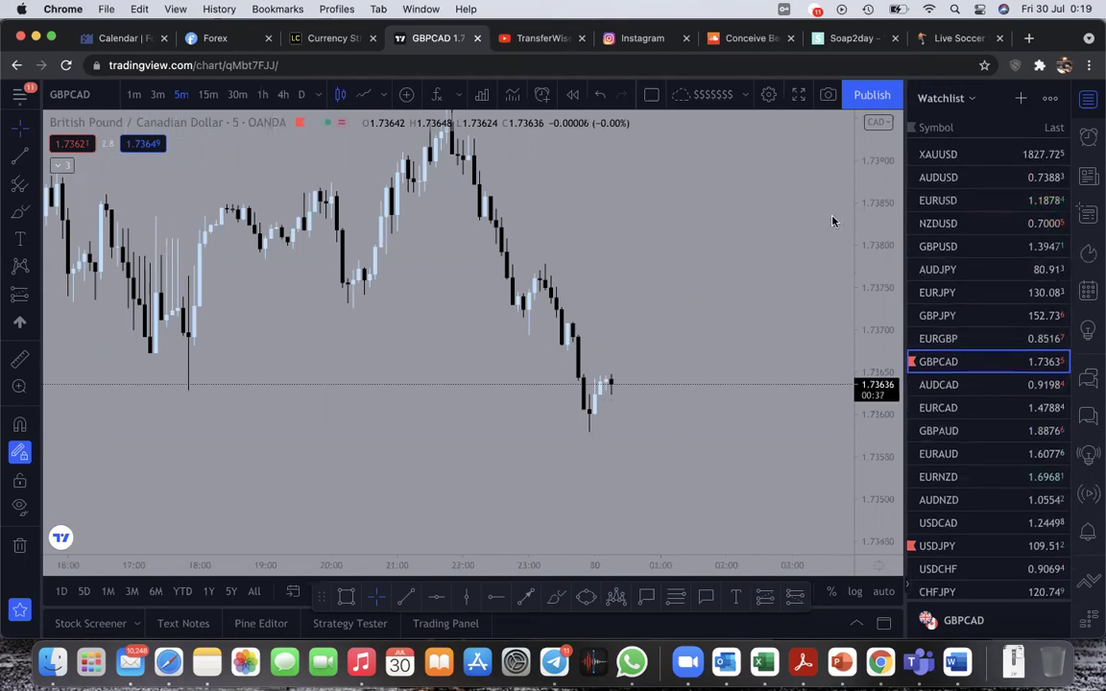
left_click_drag(762, 250, 740, 306)
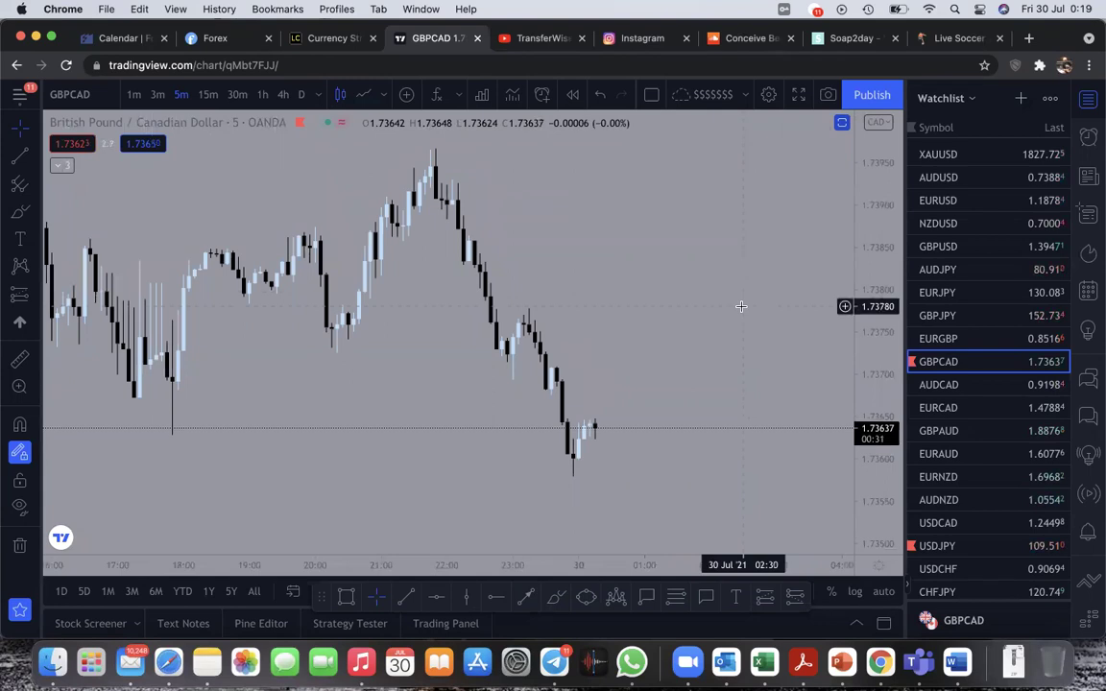
left_click_drag(741, 306, 738, 230)
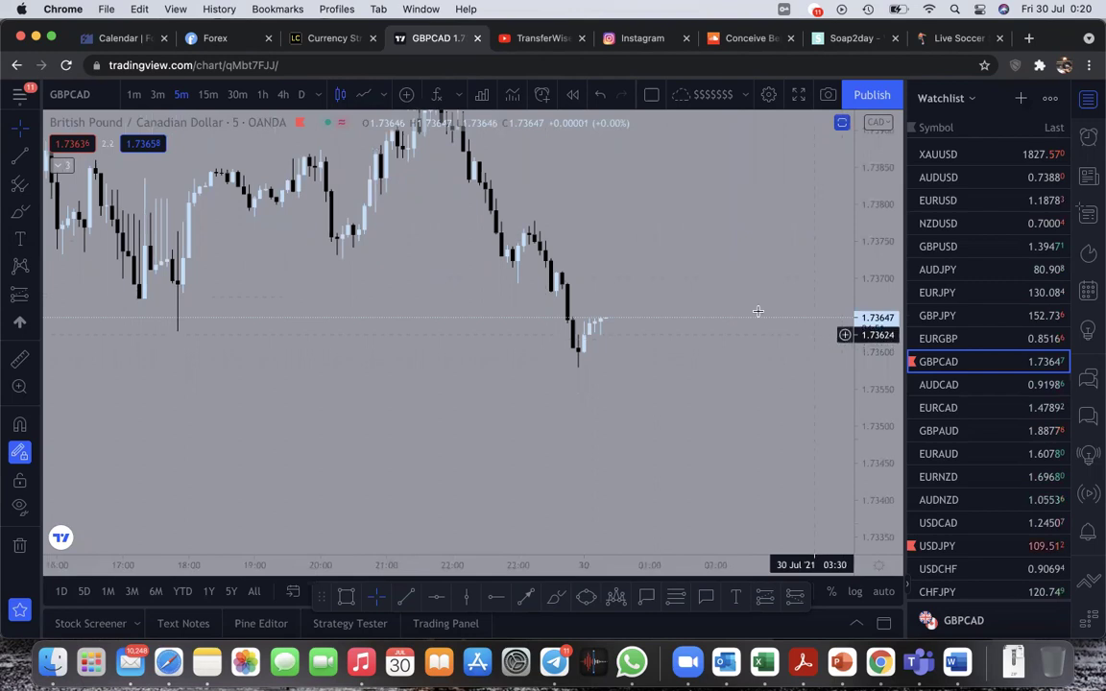
scroll(758, 309, "up", 2)
left_click_drag(734, 258, 738, 342)
scroll(738, 342, "down", 1)
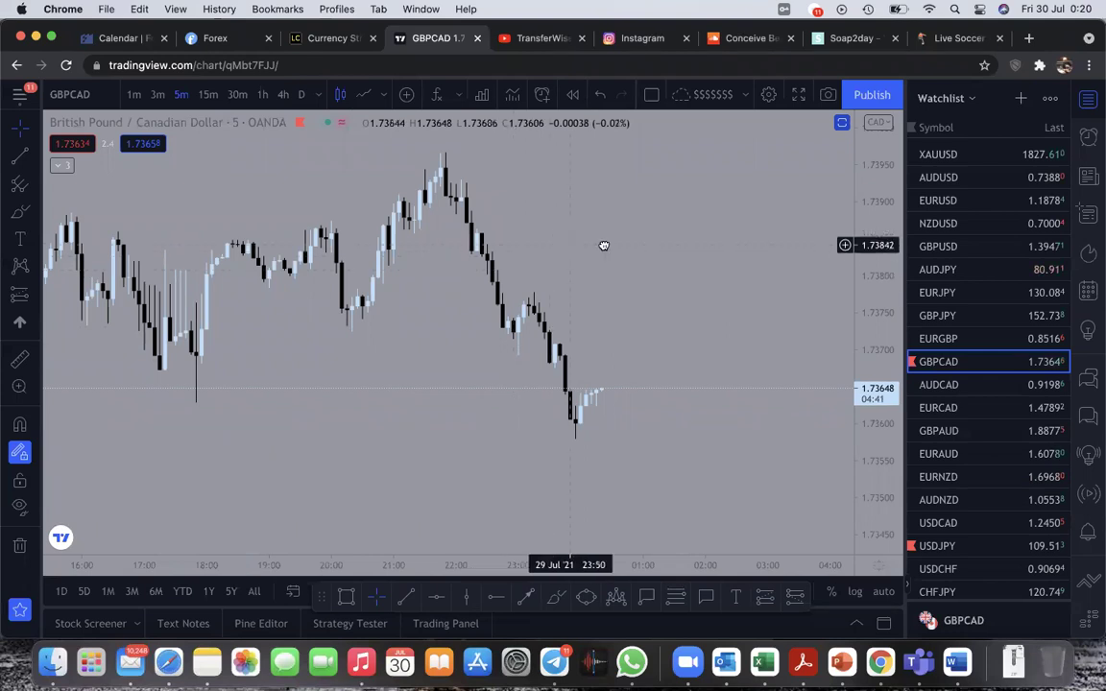
left_click_drag(599, 245, 637, 244)
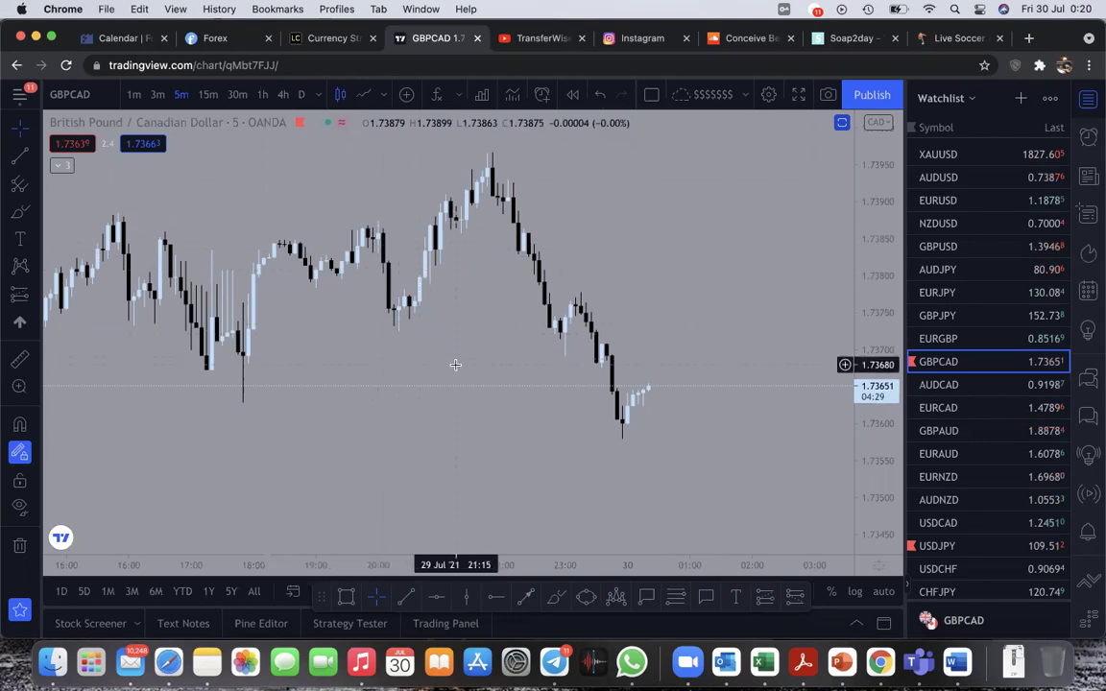
scroll(455, 364, "down", 1)
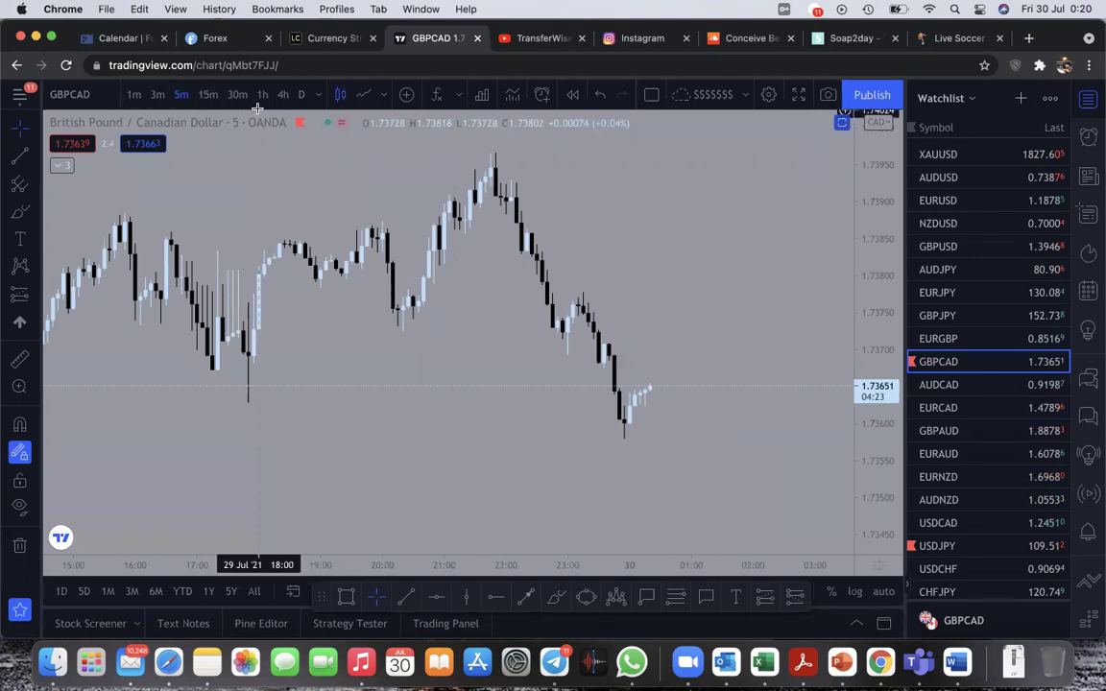
scroll(566, 287, "up", 1)
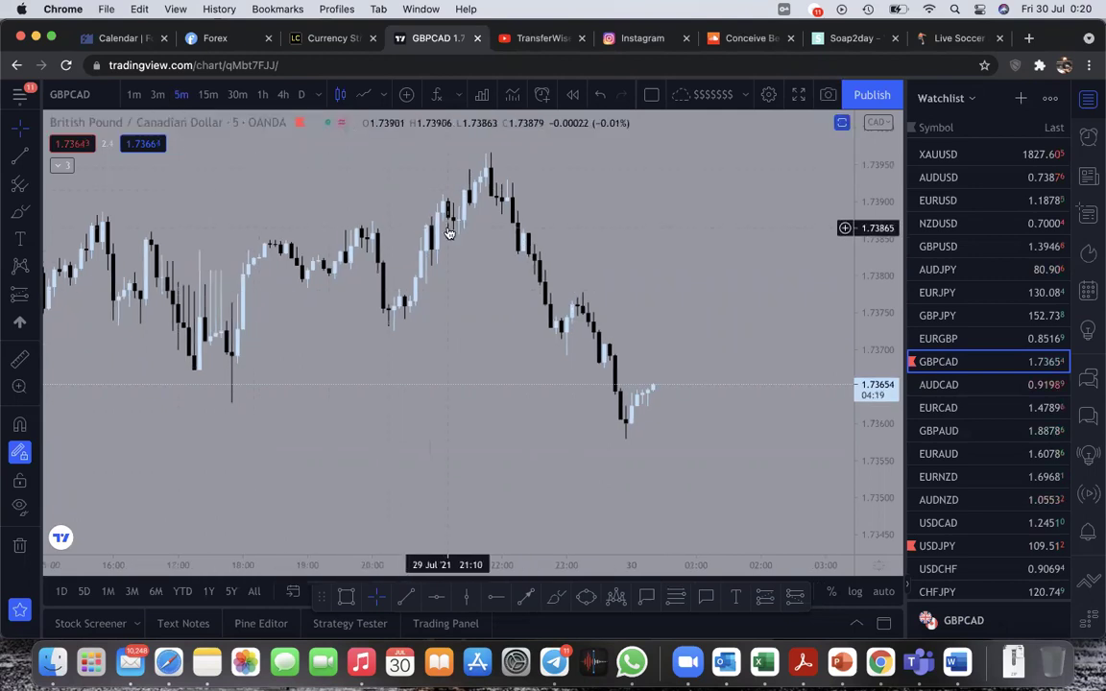
scroll(451, 224, "up", 1)
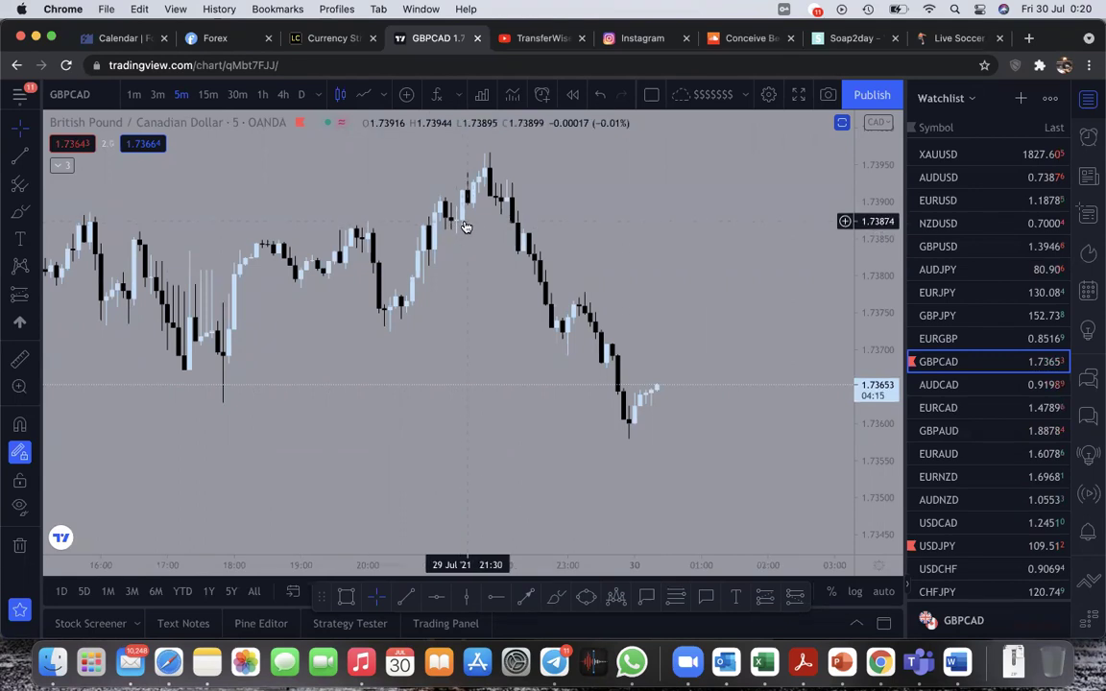
Step: Compare the GBPCAD chart on the 15-minute, 30-minute, 3-minute and 1-minute intervals, return to 5 minutes and review the available intervals
left_click(207, 94)
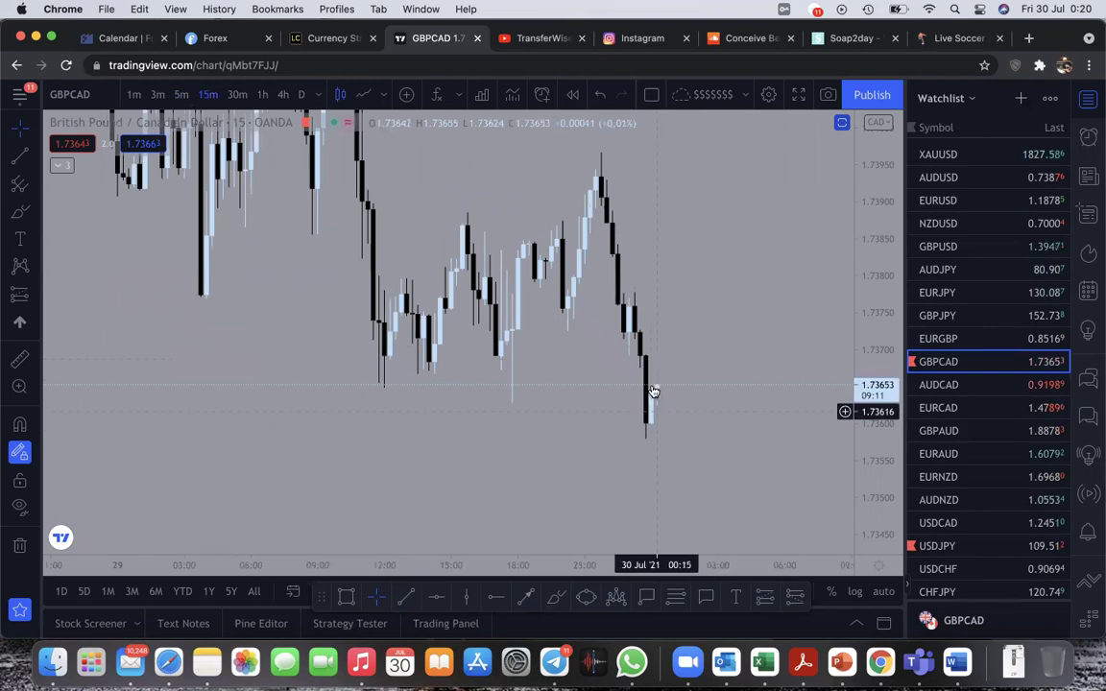
scroll(666, 370, "up", 1)
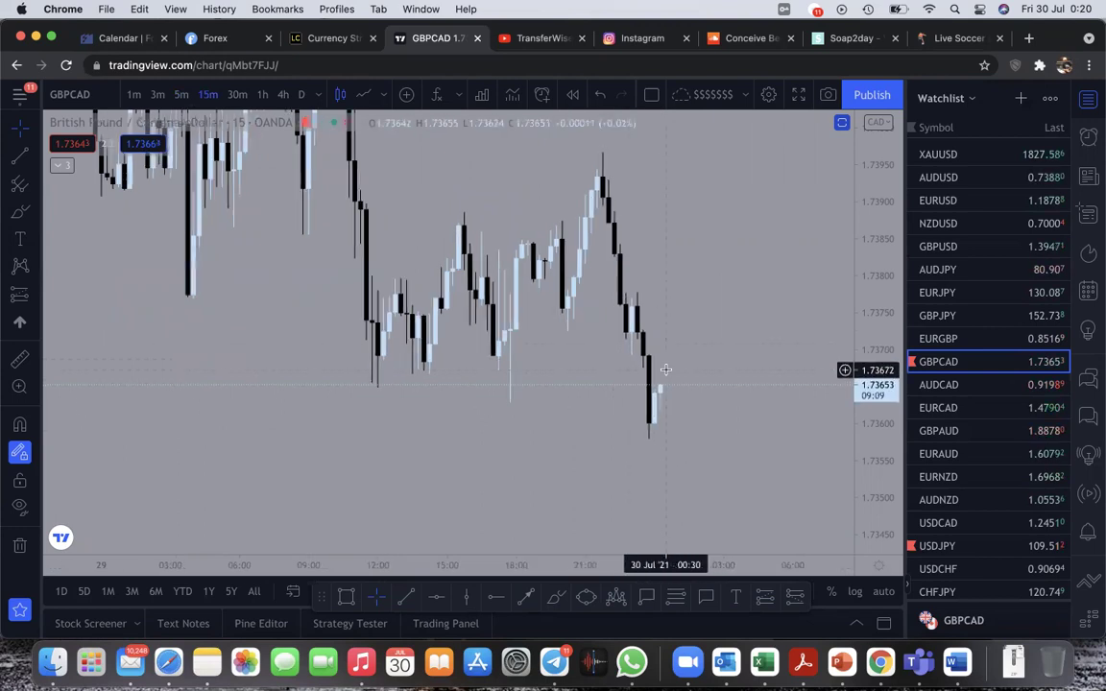
left_click(237, 95)
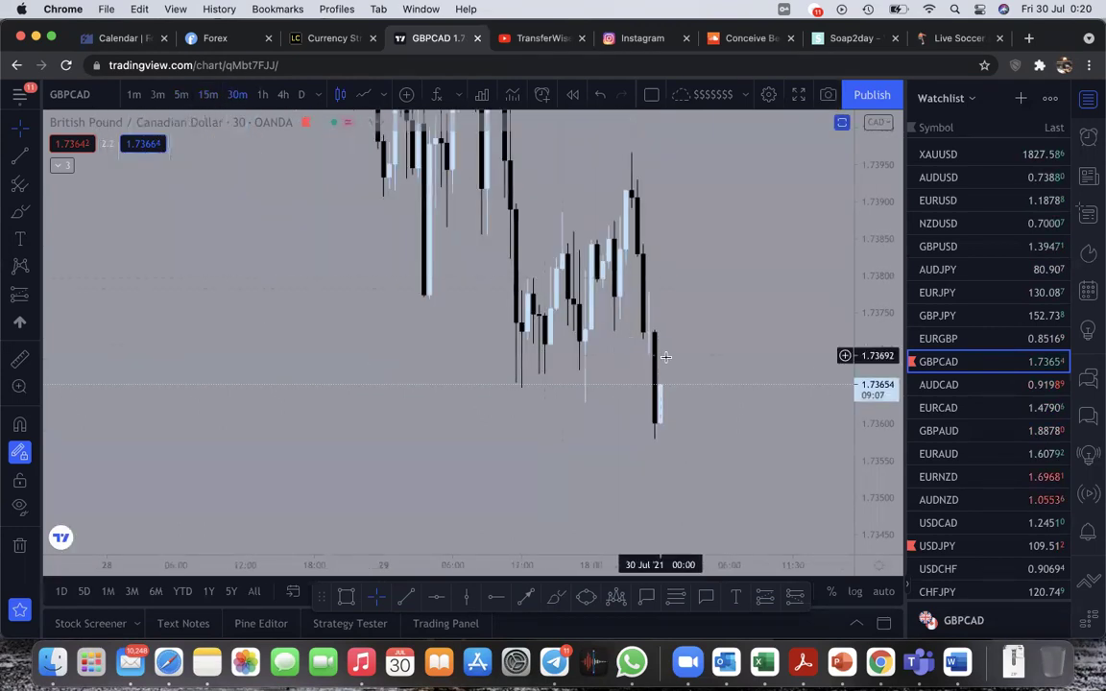
left_click(182, 97)
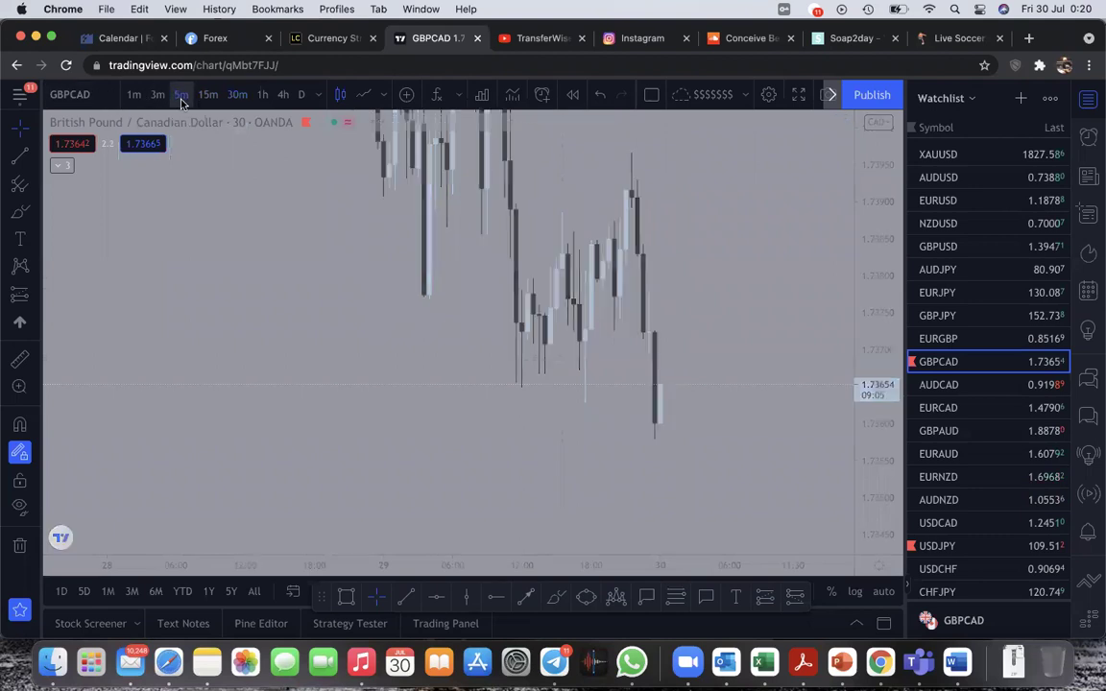
left_click(156, 96)
left_click(133, 95)
left_click(179, 96)
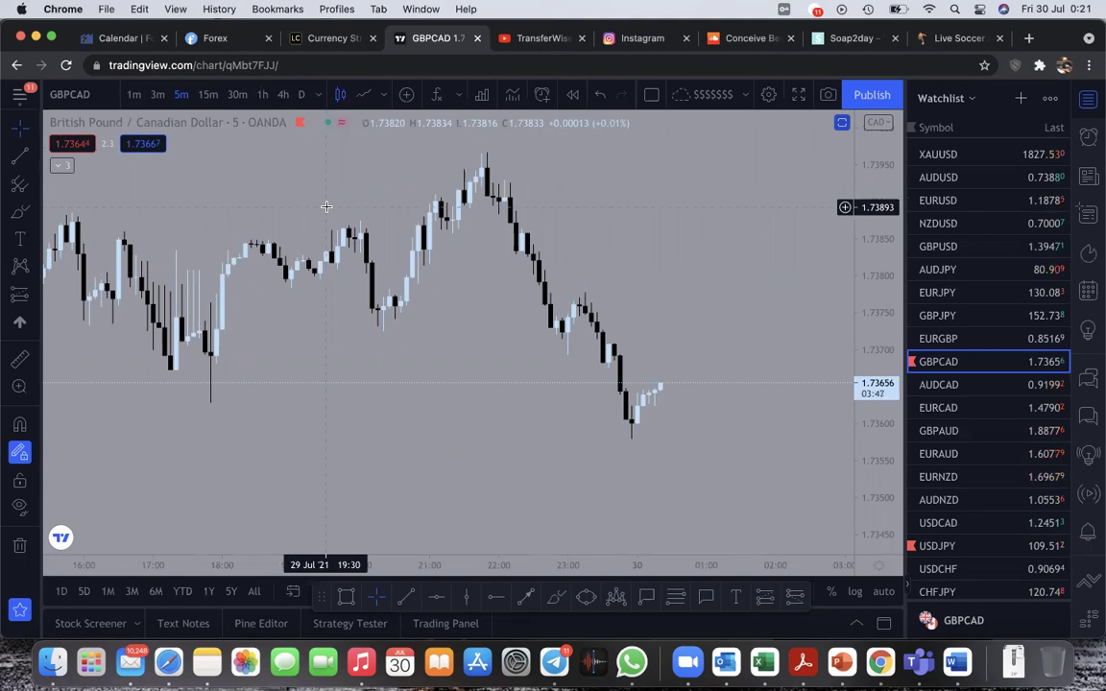
left_click(317, 94)
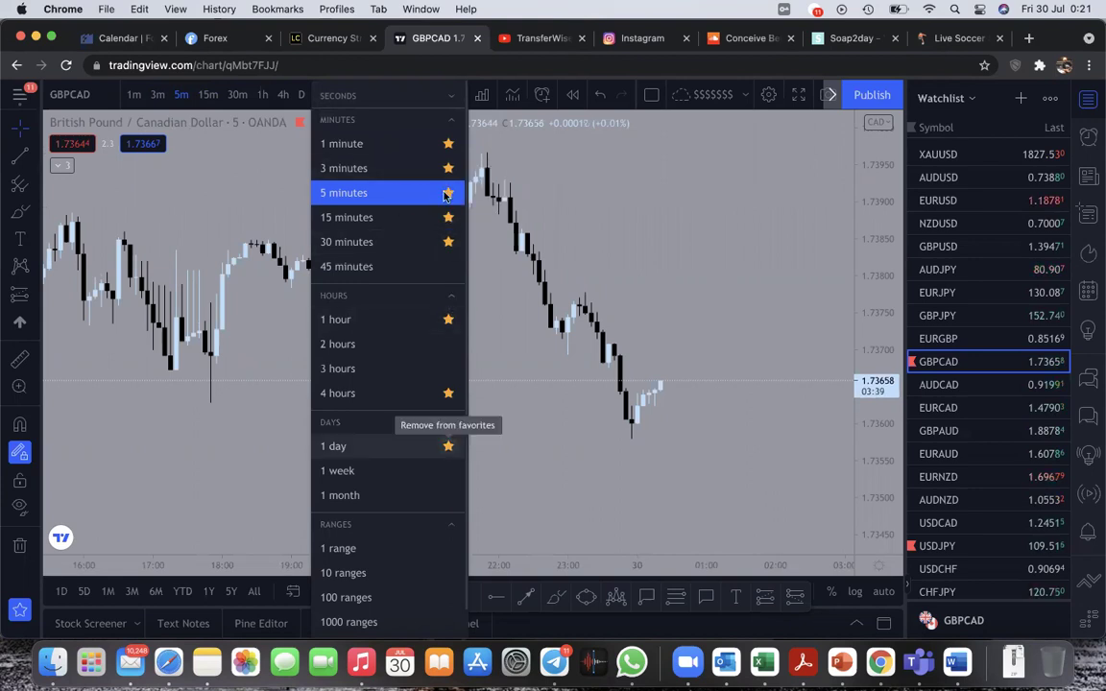
left_click(553, 216)
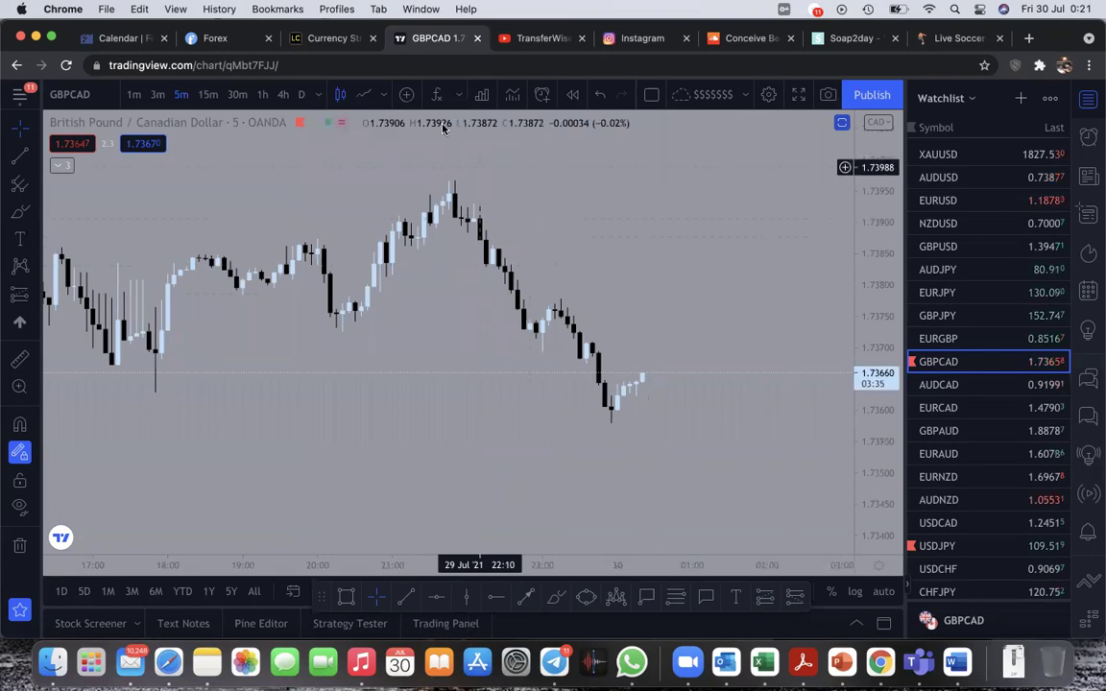
left_click(436, 95)
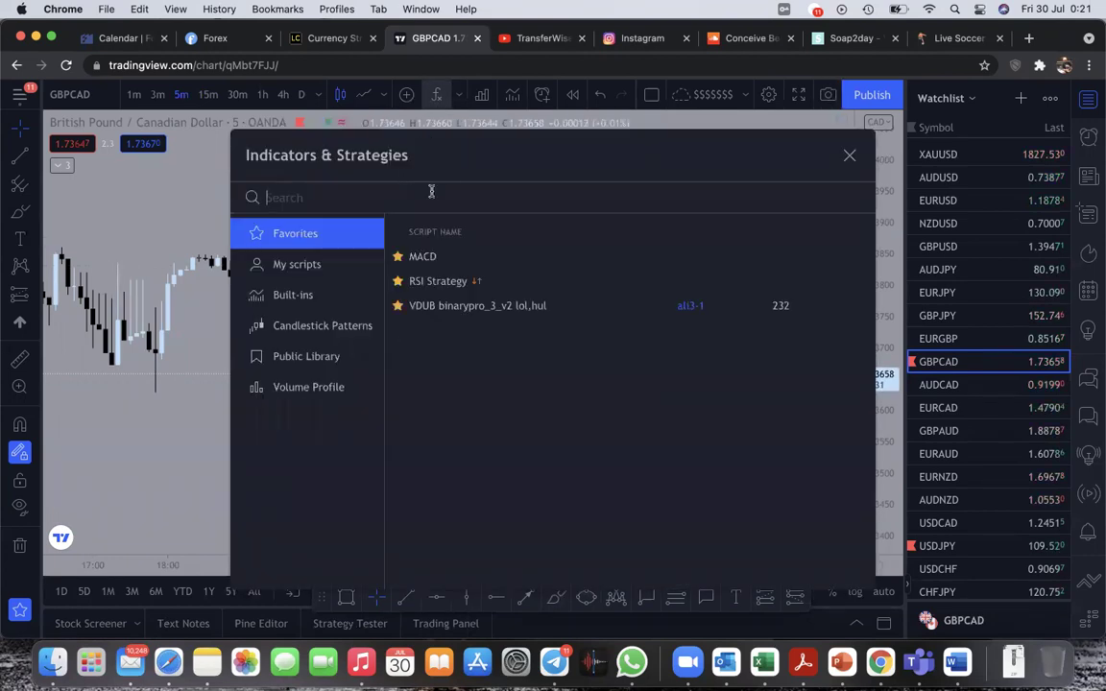
type("rs")
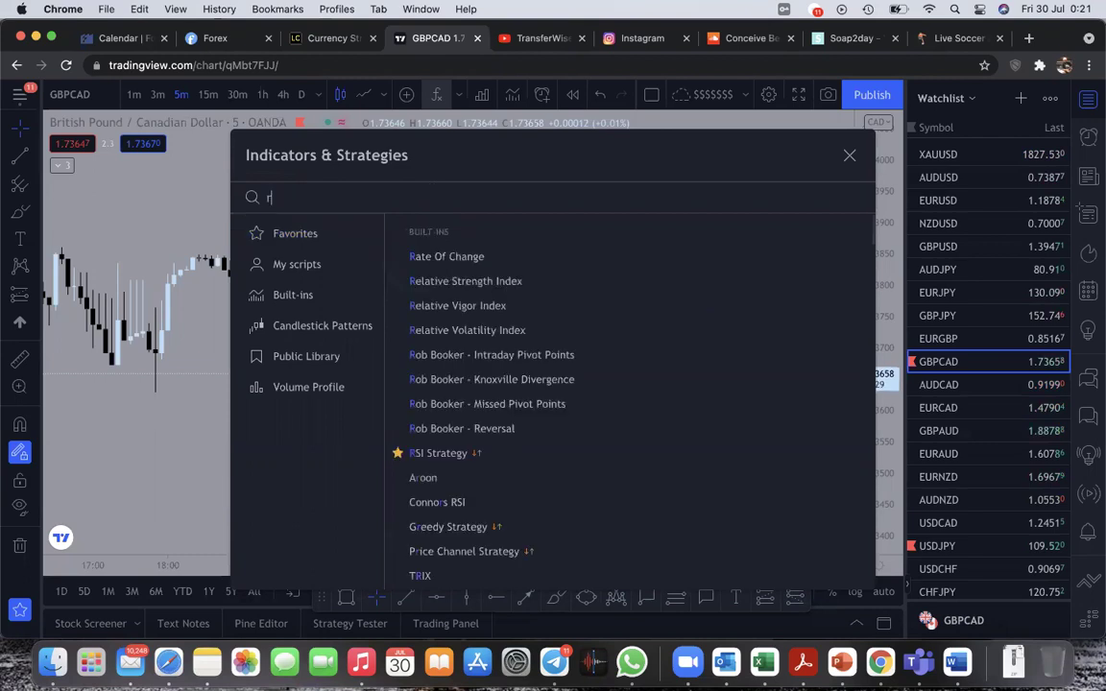
key("BackSpace")
key("BackSpace")
type("sto")
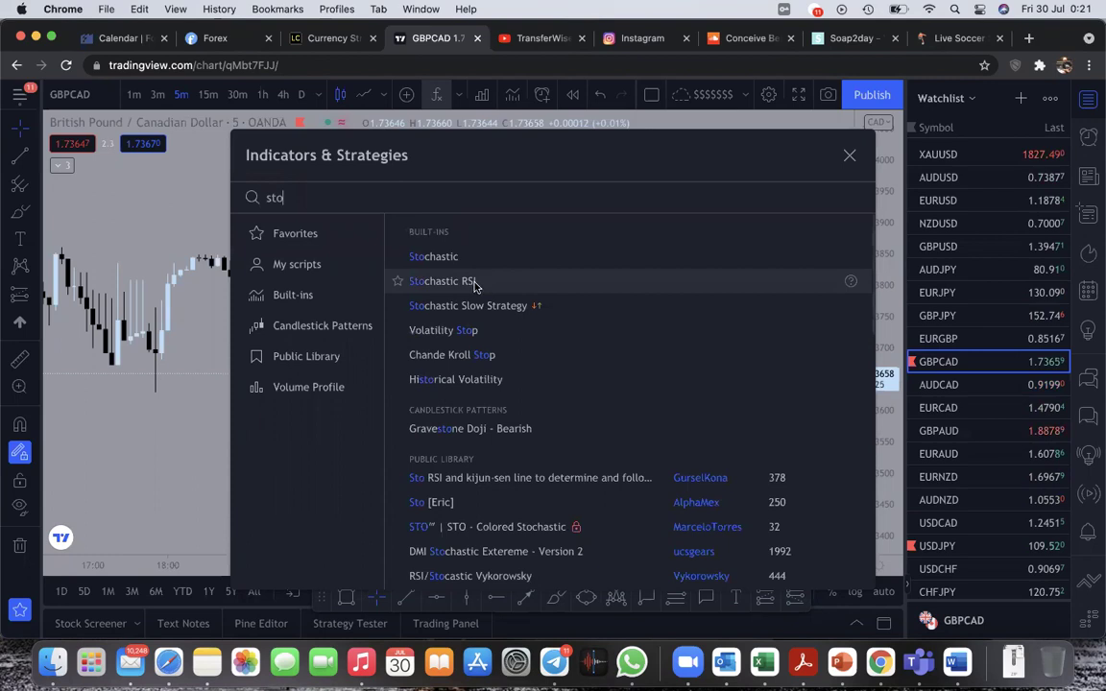
left_click(161, 227)
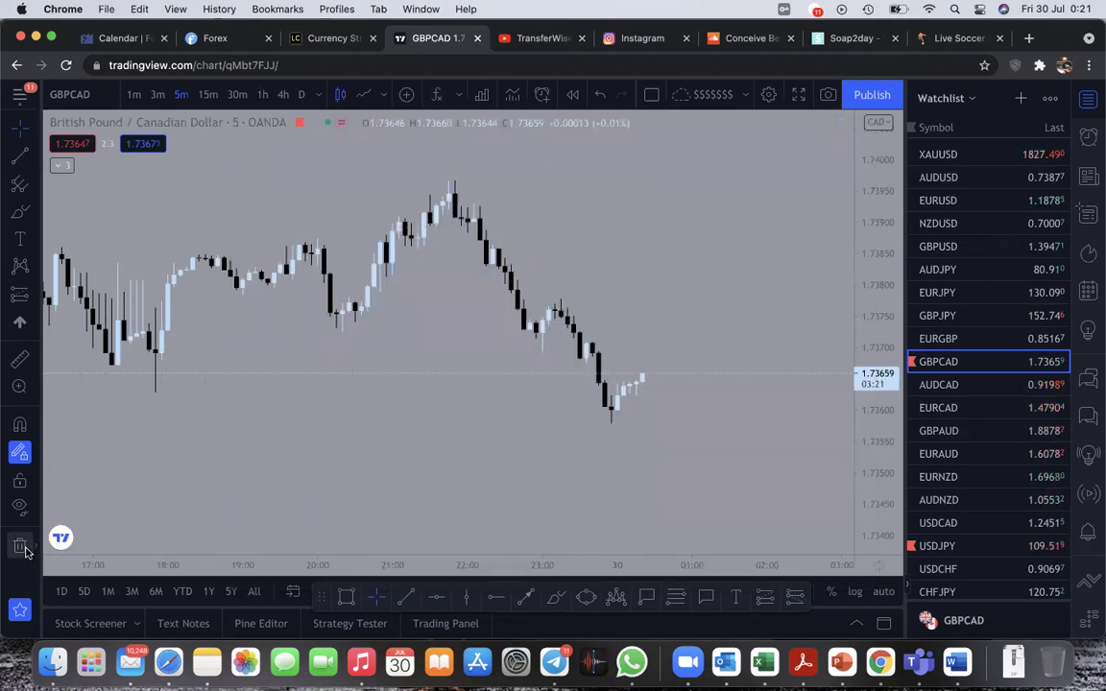
Step: Remove all existing indicators from the GBPCAD chart and add the built-in Stochastic RSI indicator
left_click(35, 547)
left_click(106, 566)
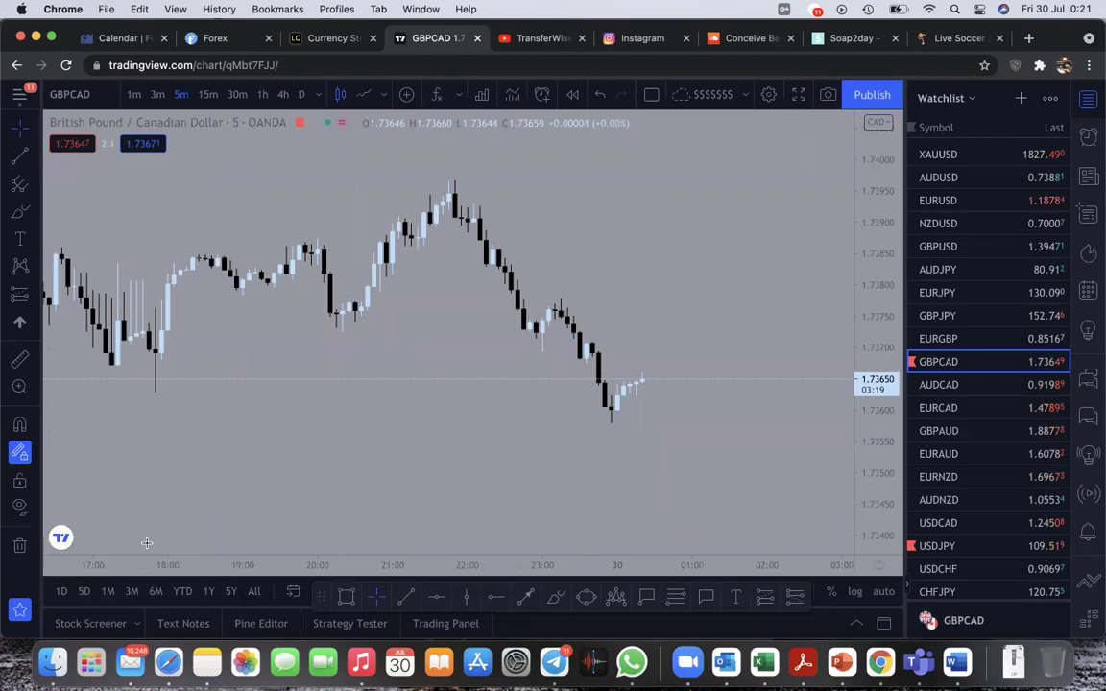
left_click(437, 94)
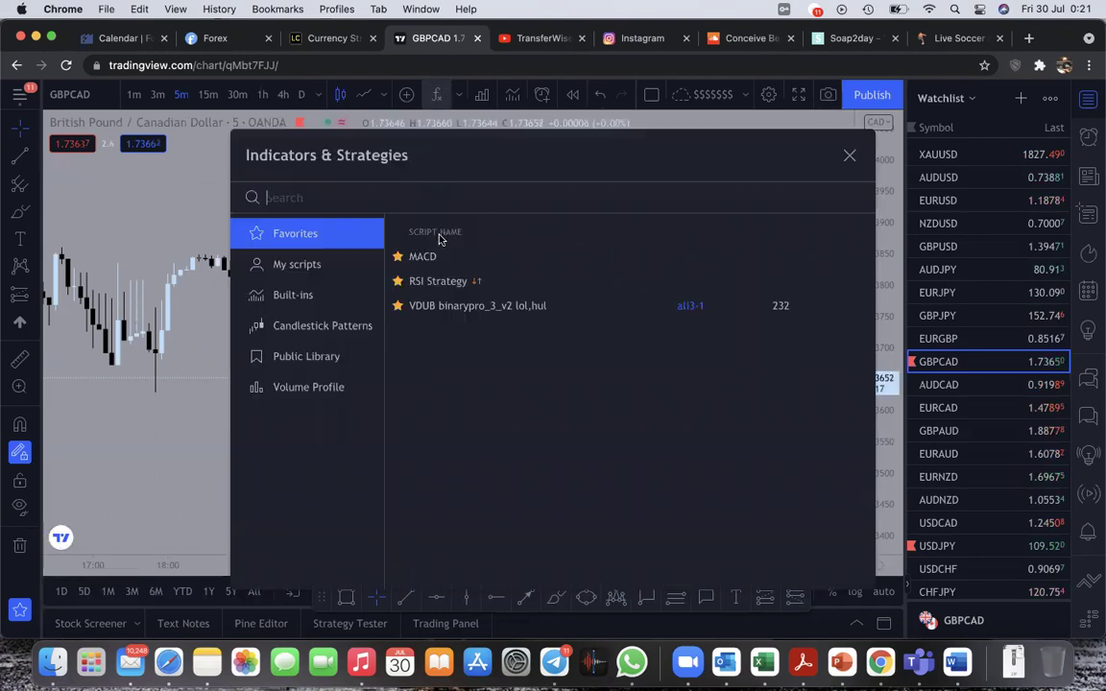
type("sta")
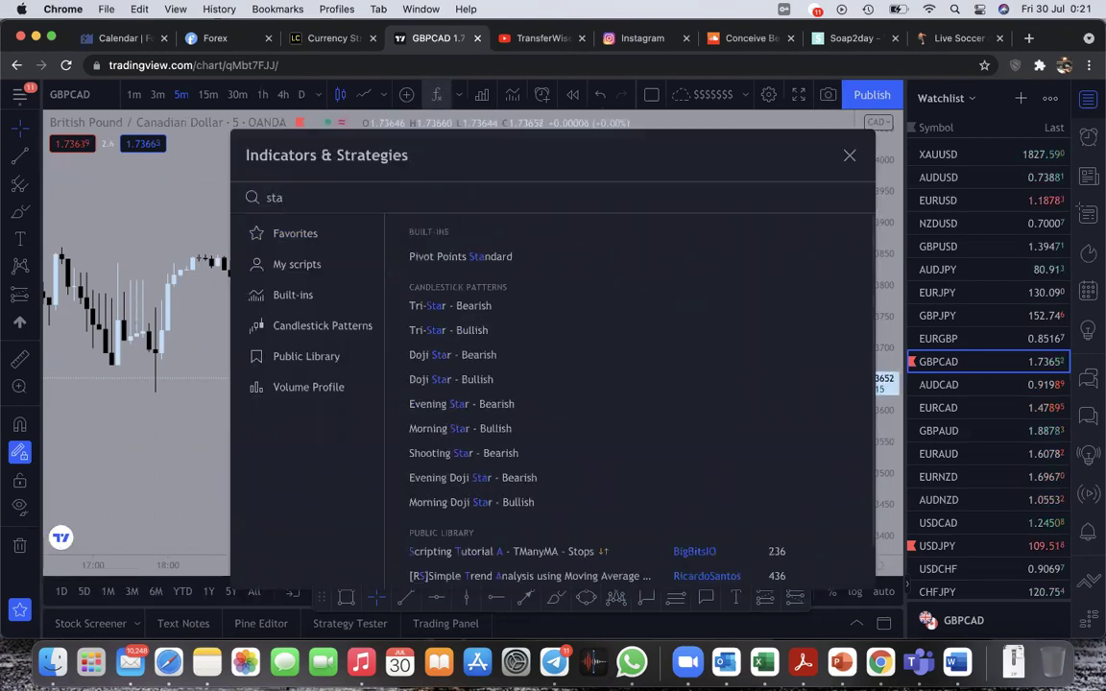
key("BackSpace")
type("o")
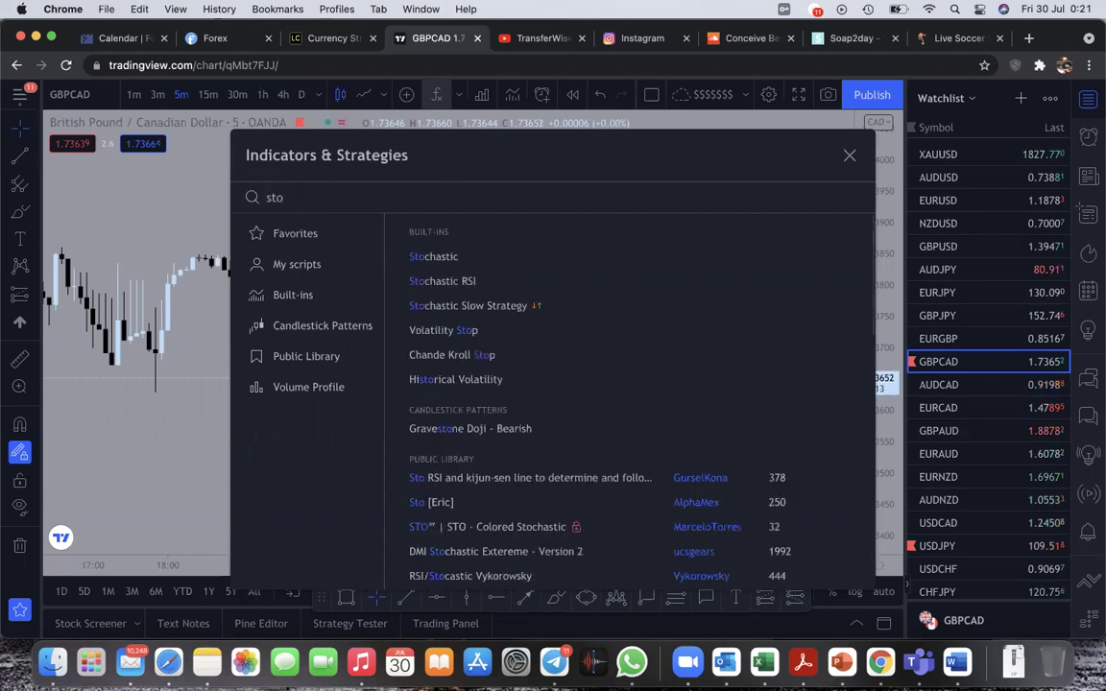
left_click(449, 282)
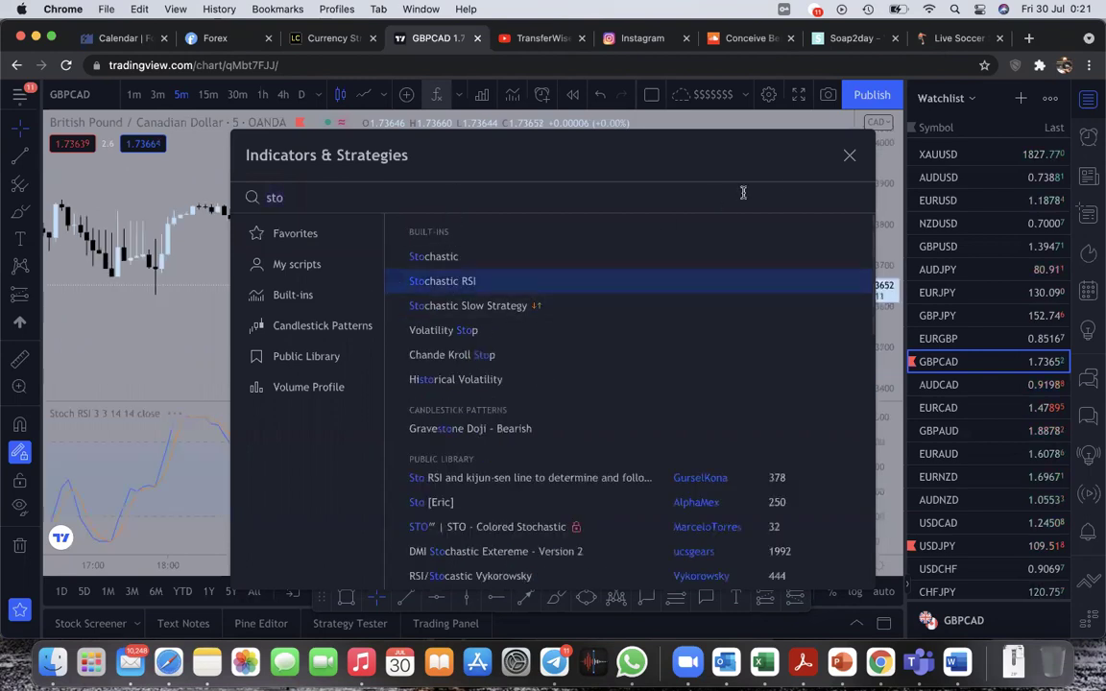
left_click(848, 155)
Step: Shrink the Stochastic RSI pane so that the price chart above it gets more height
mouse_move(843, 417)
left_click_drag(875, 430, 874, 487)
scroll(738, 399, "down", 2)
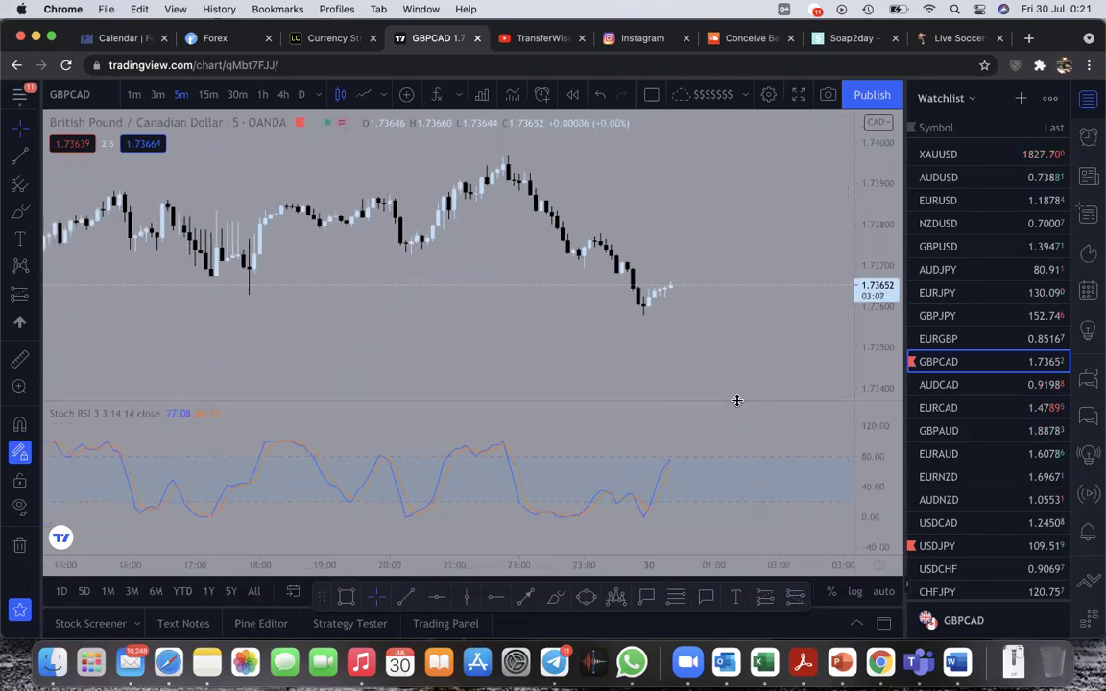
left_click_drag(736, 400, 736, 449)
scroll(672, 413, "down", 2)
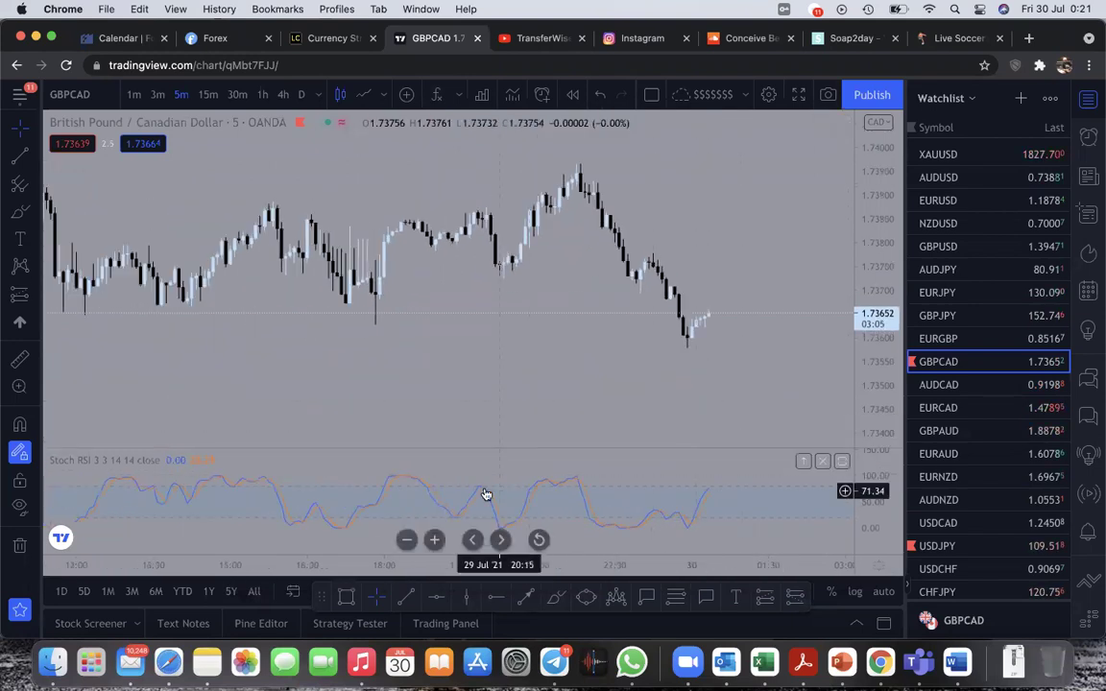
scroll(537, 506, "right", 2)
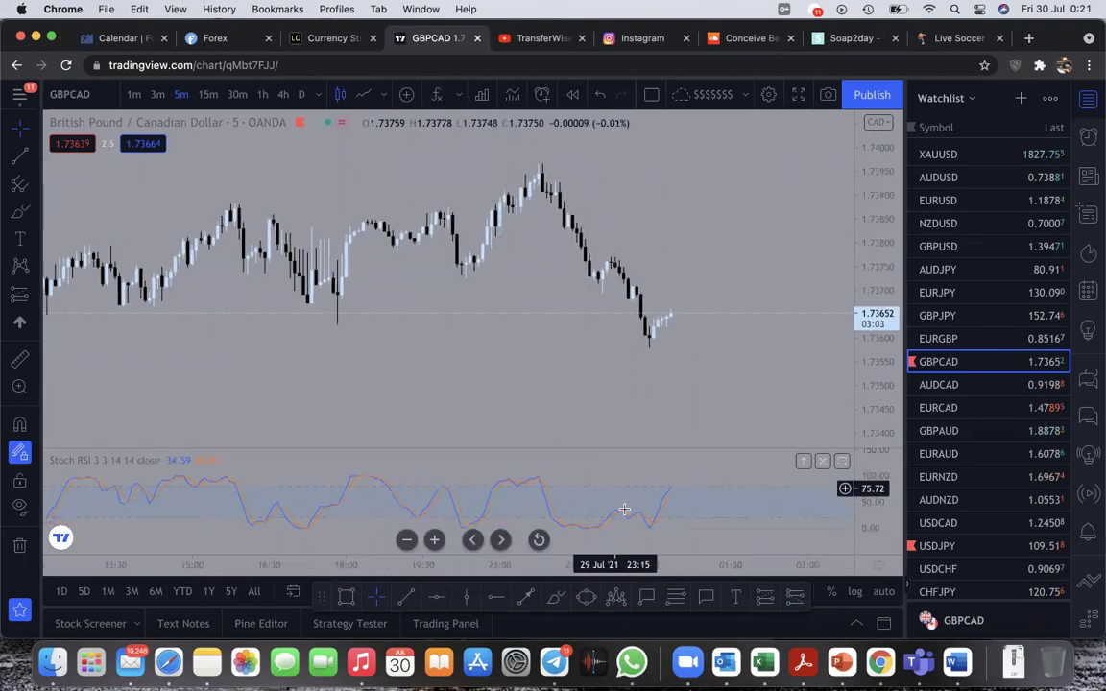
scroll(685, 386, "down", 1)
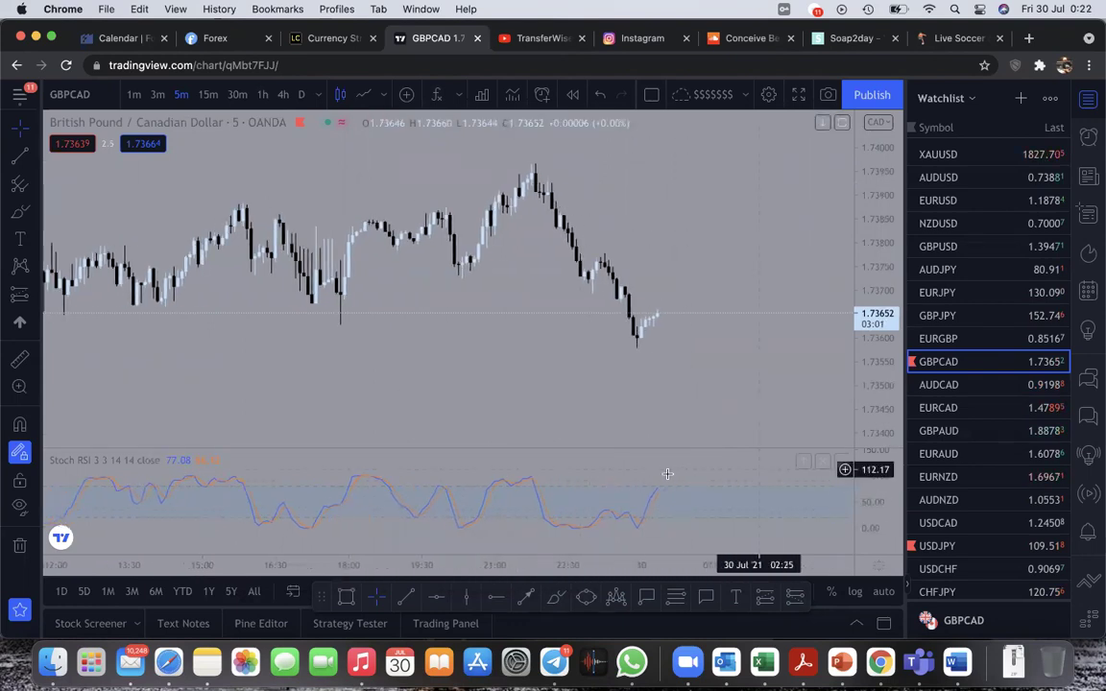
mouse_move(149, 466)
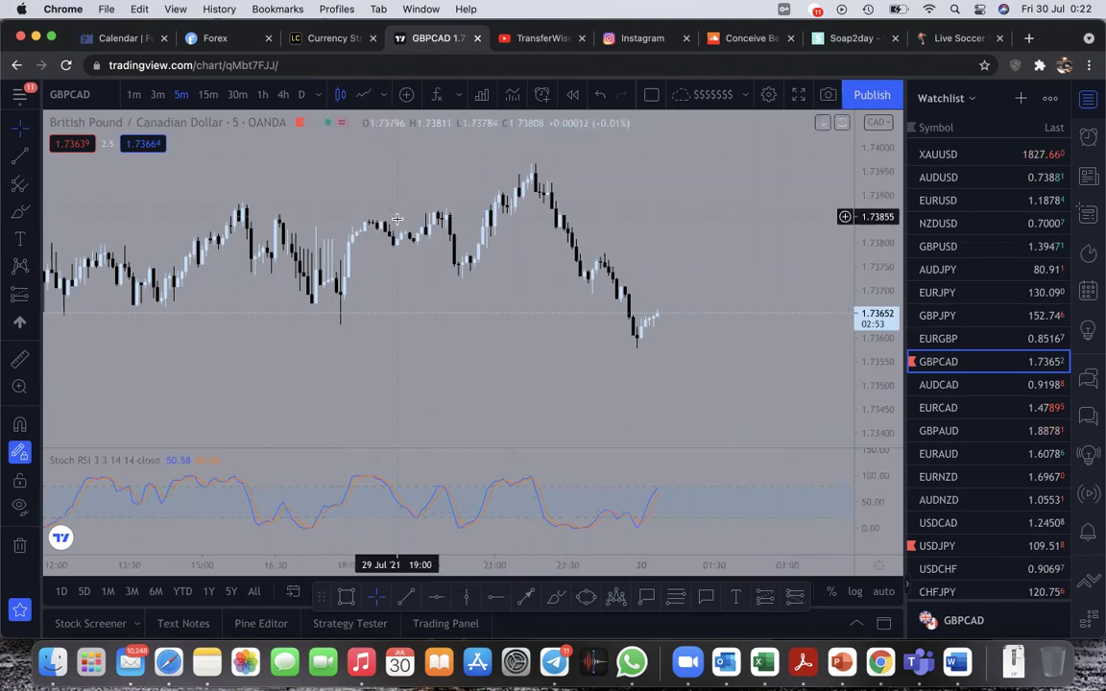
Step: Find the EMA 20/50/100/200 indicator in the public library and add it to the price chart
left_click(437, 96)
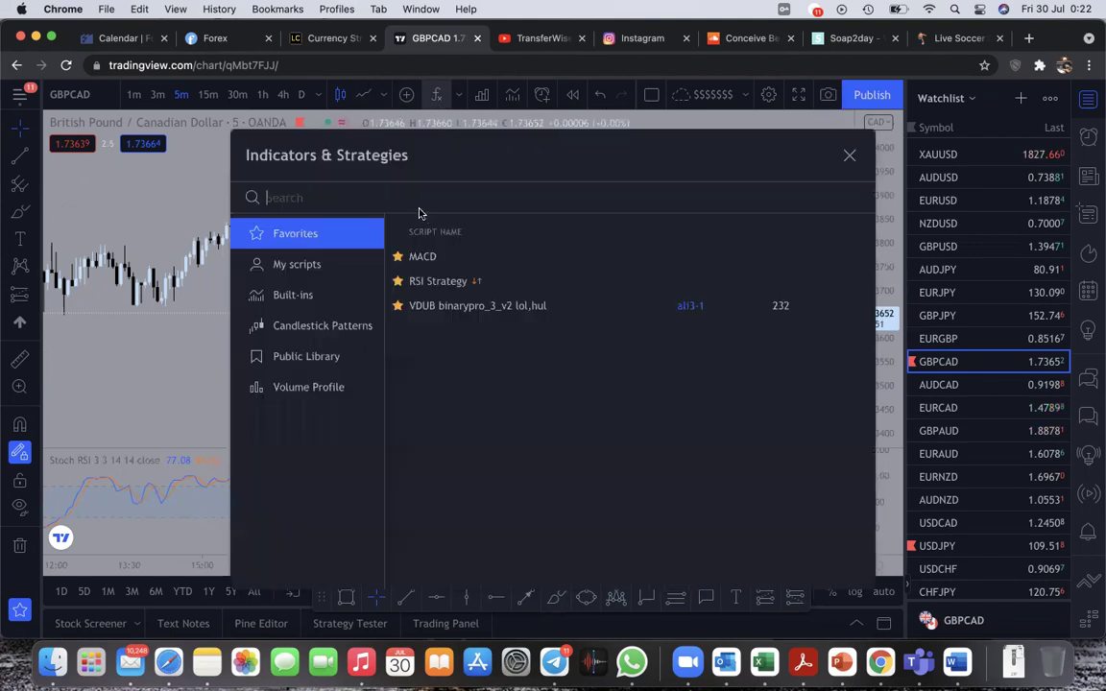
type("ema")
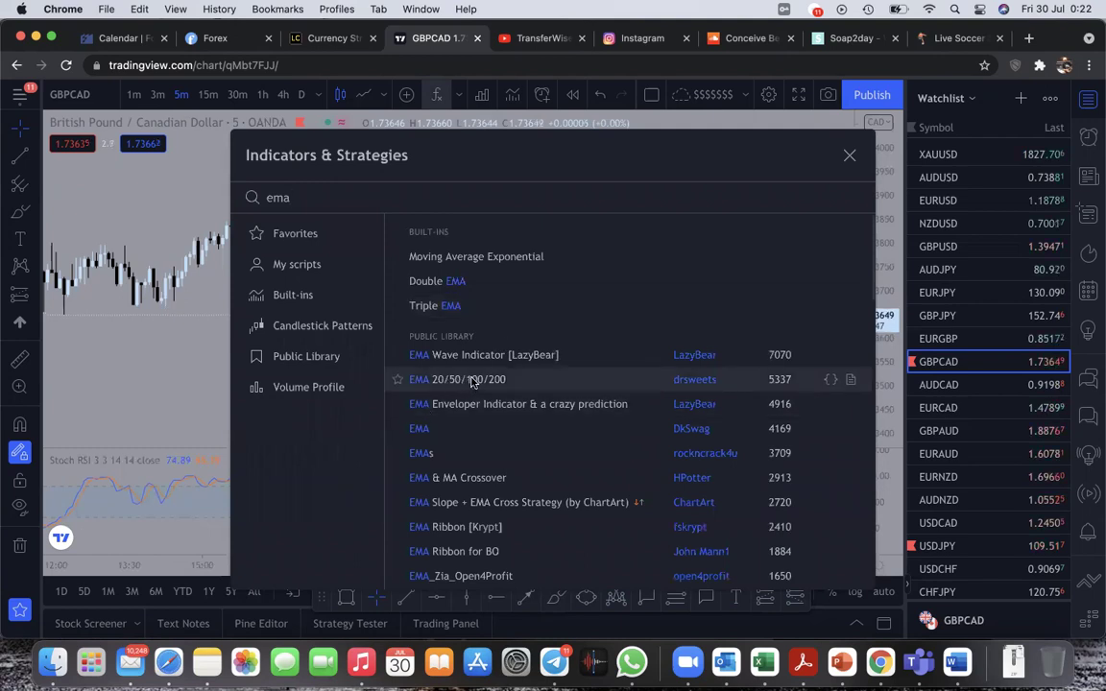
left_click(535, 381)
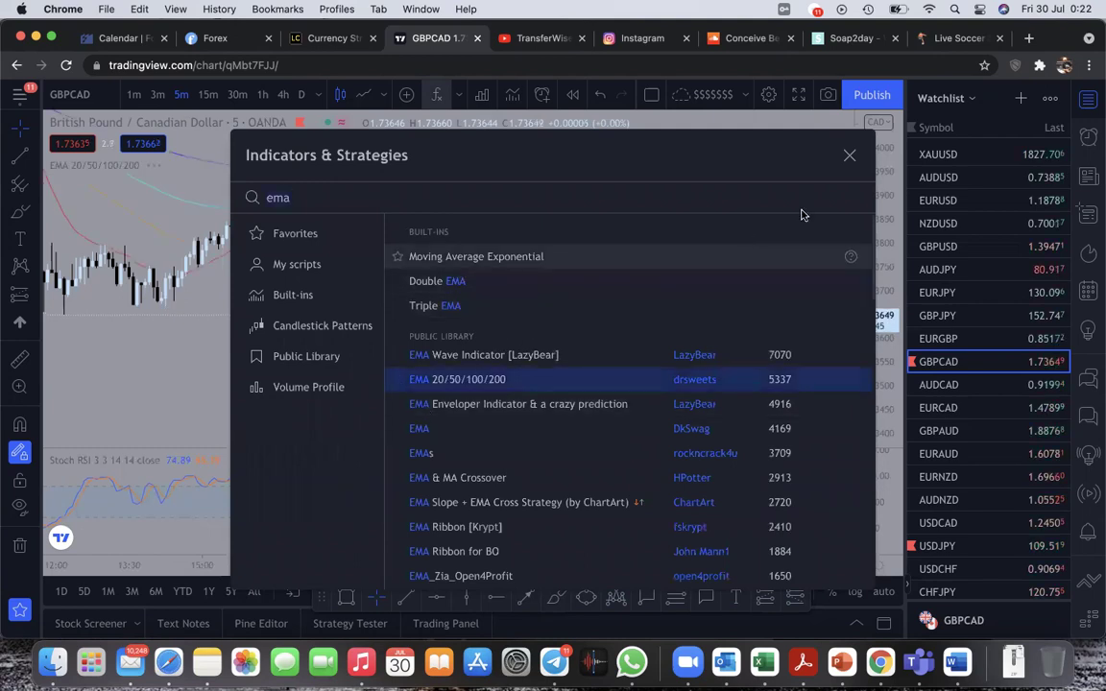
left_click(849, 155)
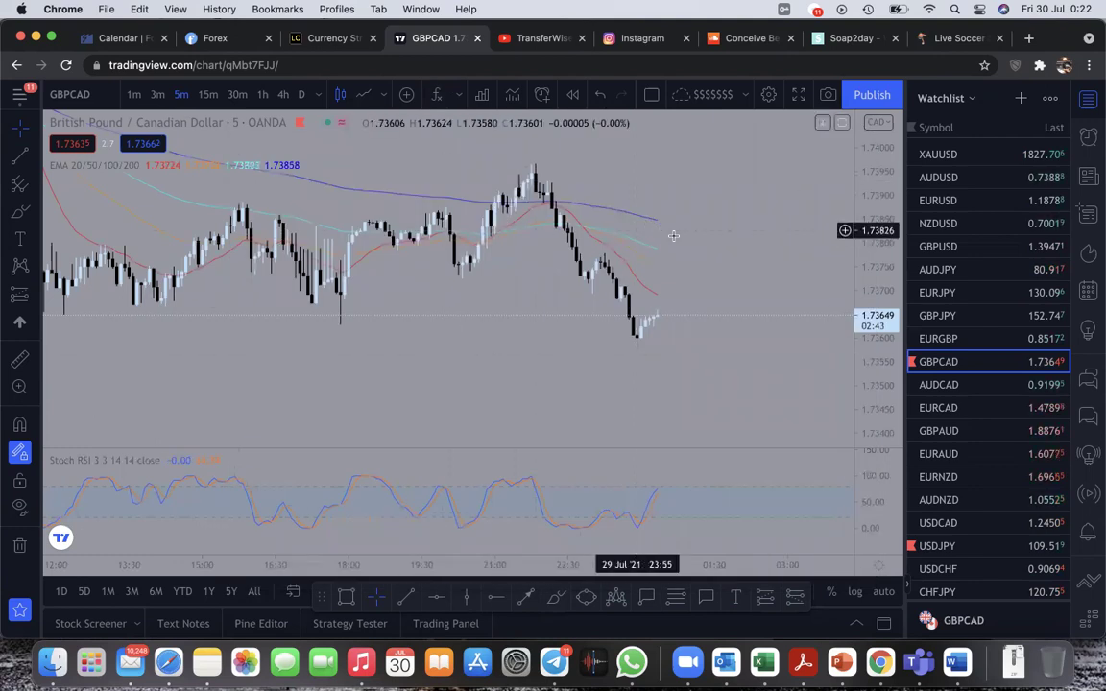
Step: Hide the red, orange and teal plots of EMA 20/50/100/200 and give the blue plot the second line thickness
mouse_move(77, 170)
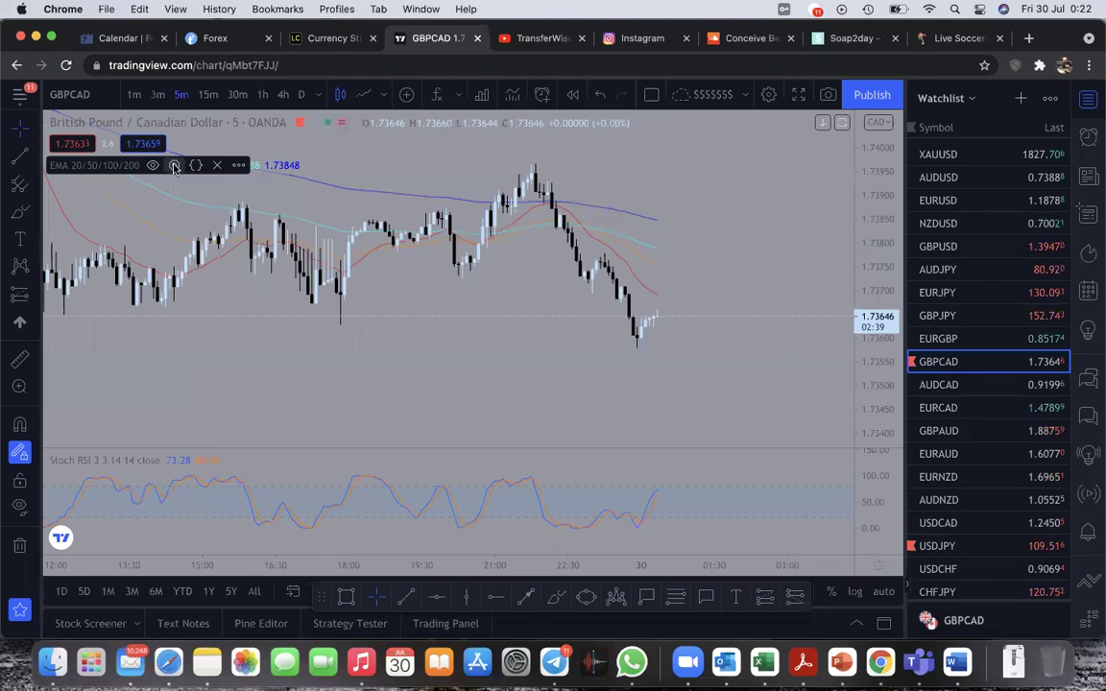
left_click(174, 166)
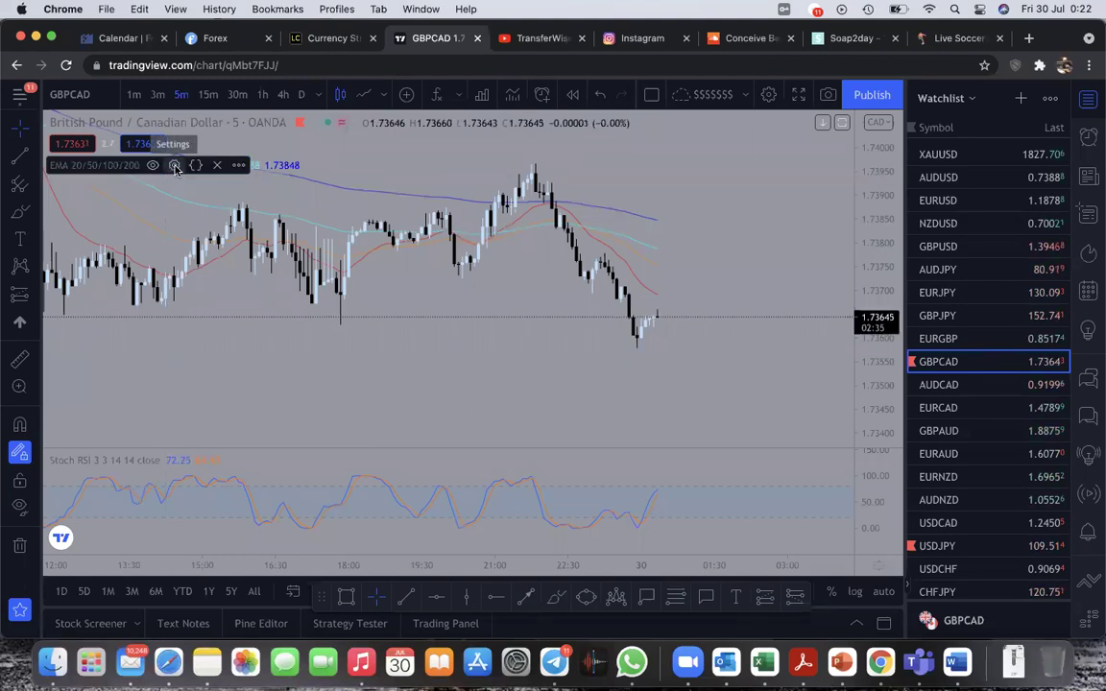
left_click(174, 167)
left_click(430, 298)
left_click(429, 333)
left_click(429, 372)
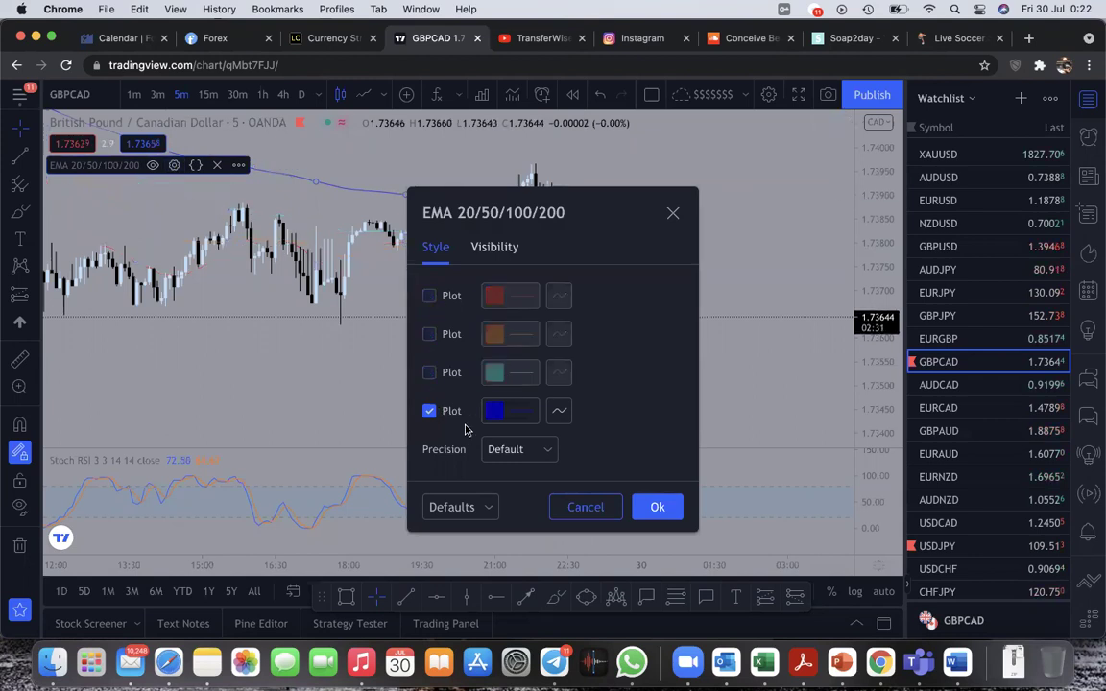
left_click(520, 412)
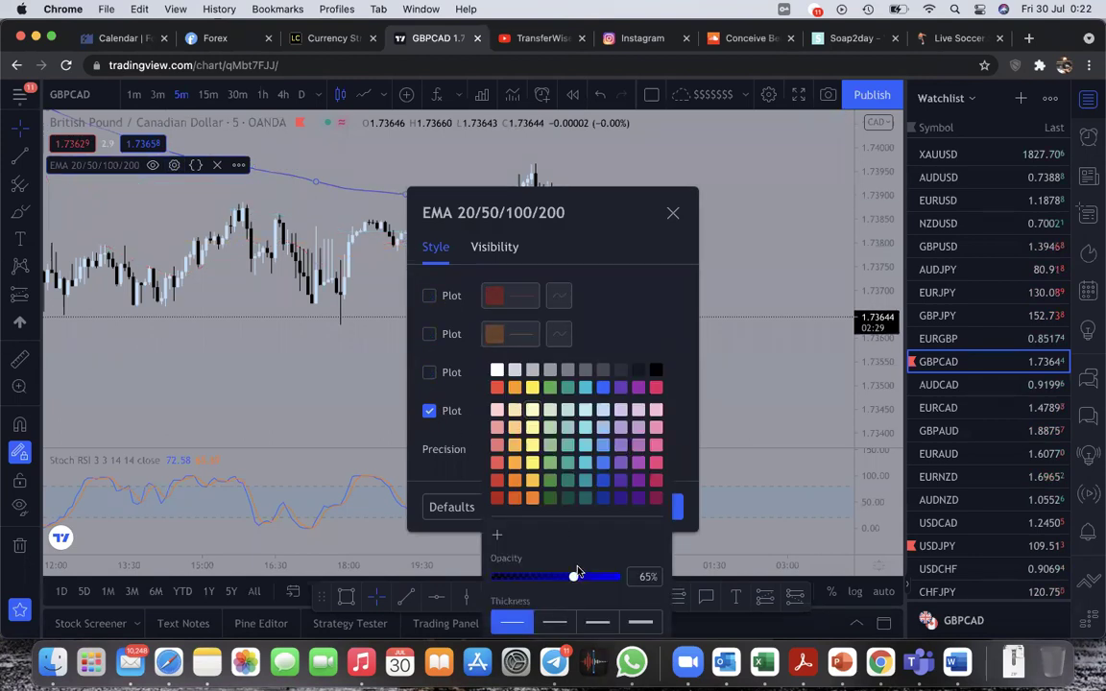
left_click(556, 621)
left_click(658, 311)
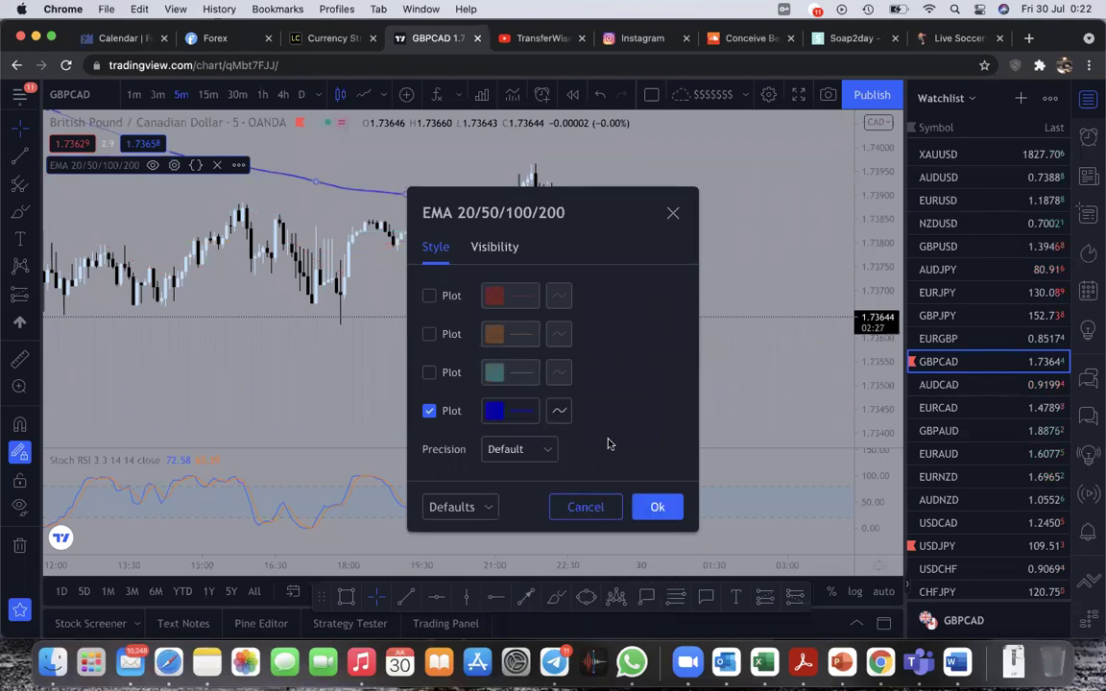
left_click(657, 505)
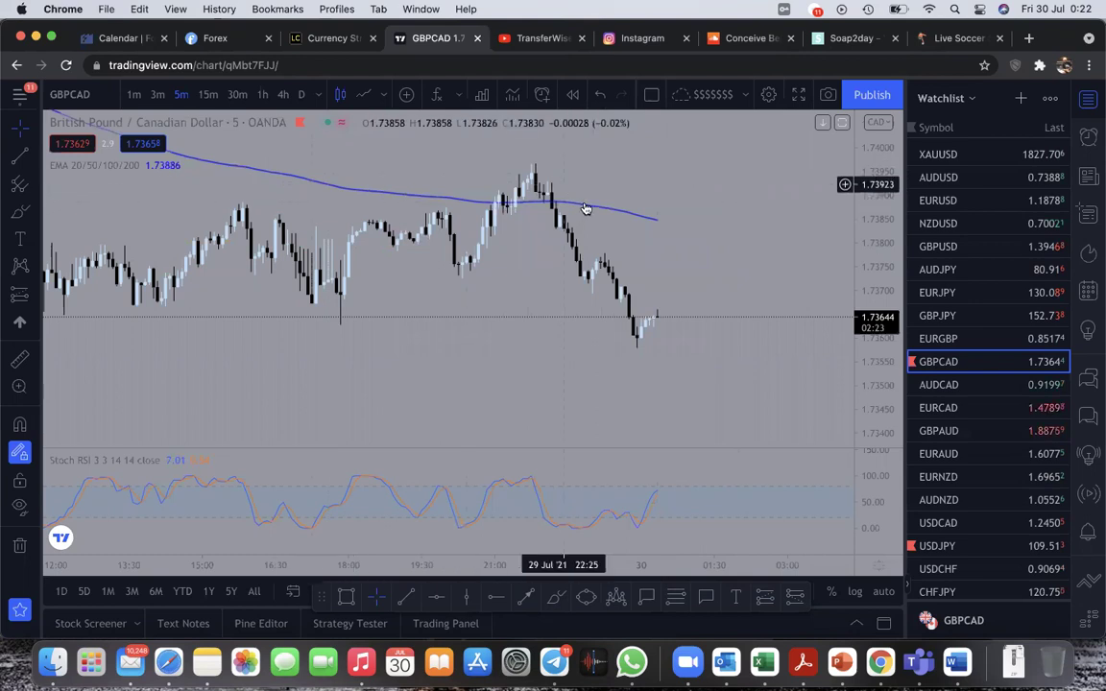
Step: Examine the recent GBPCAD swings on the 5-minute chart against the EMA line and the Stochastic RSI
scroll(619, 272, "down", 1)
scroll(622, 272, "down", 3)
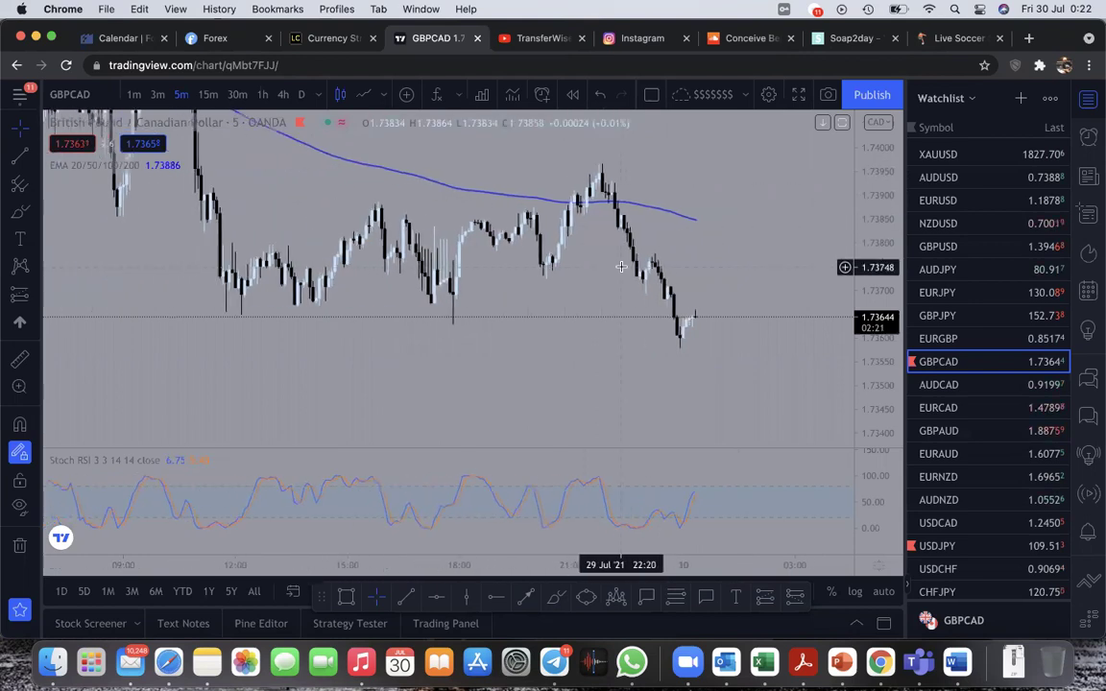
left_click_drag(760, 242, 711, 230)
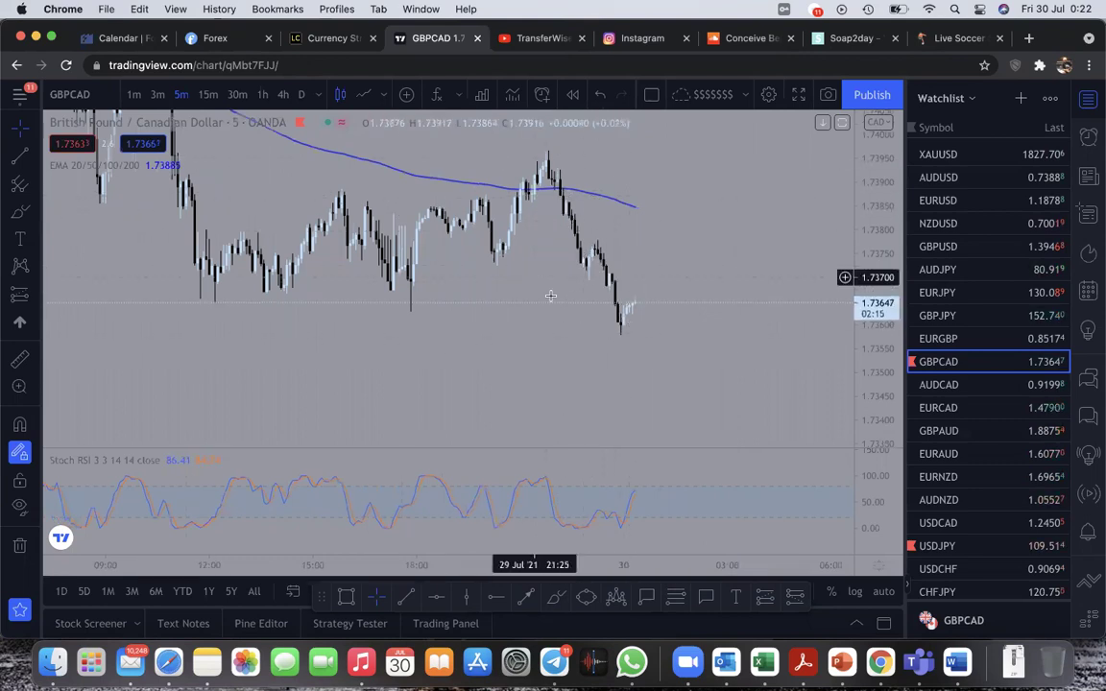
scroll(750, 284, "up", 3)
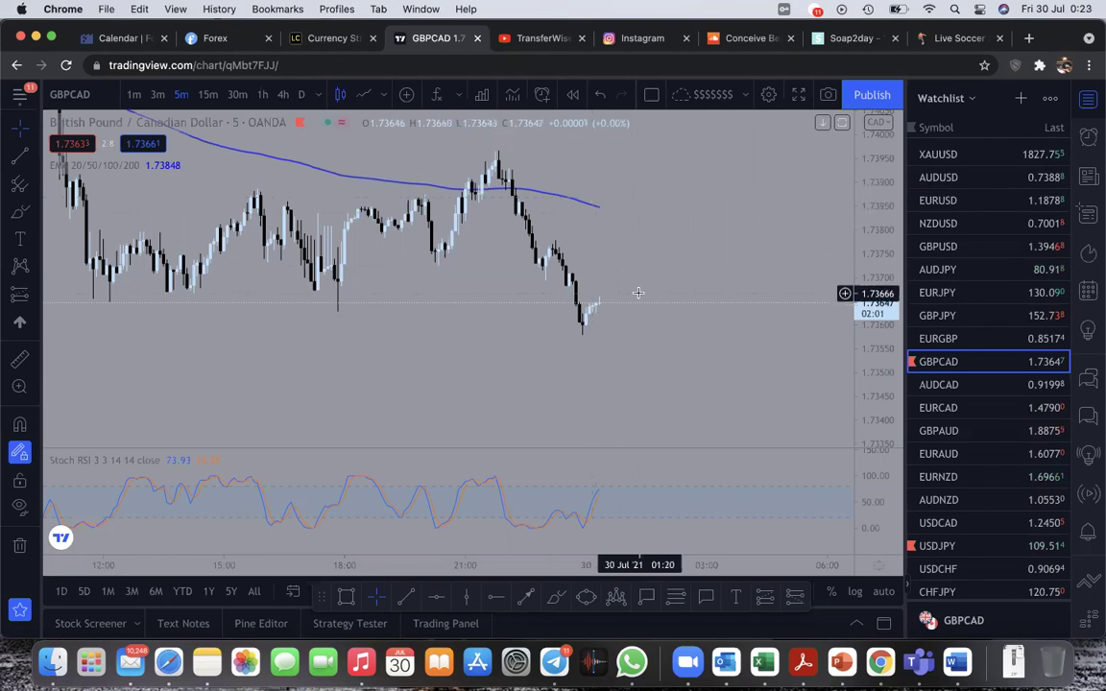
scroll(653, 283, "left", 5)
left_click_drag(879, 254, 879, 146)
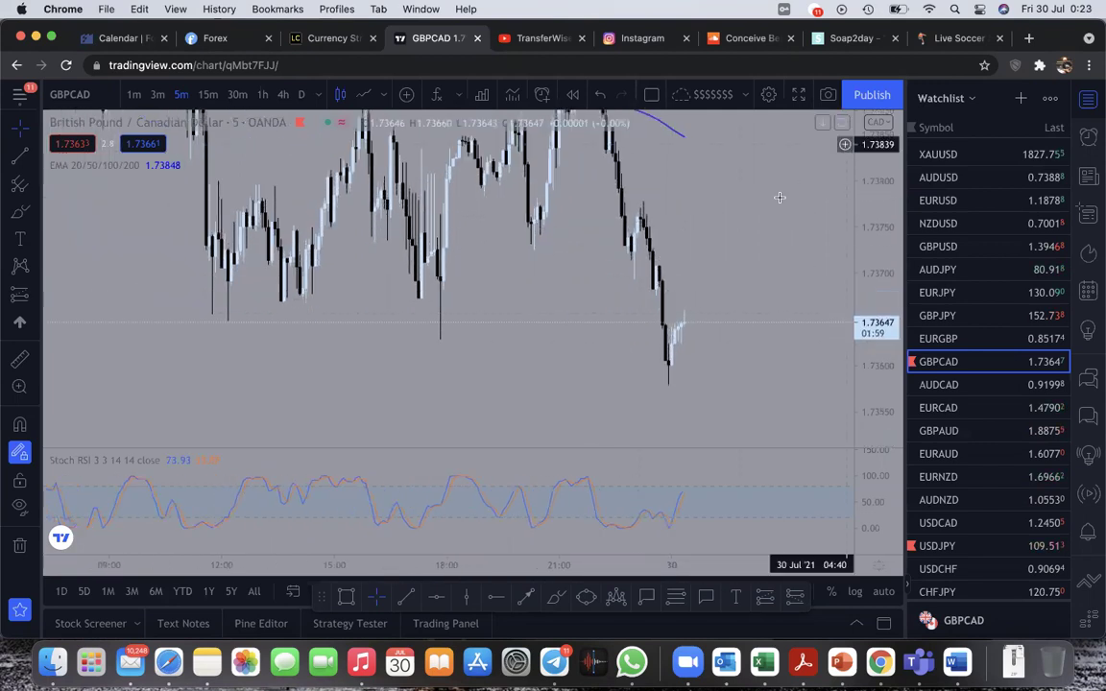
left_click_drag(763, 198, 736, 199)
scroll(736, 200, "up", 2)
left_click_drag(886, 220, 855, 299)
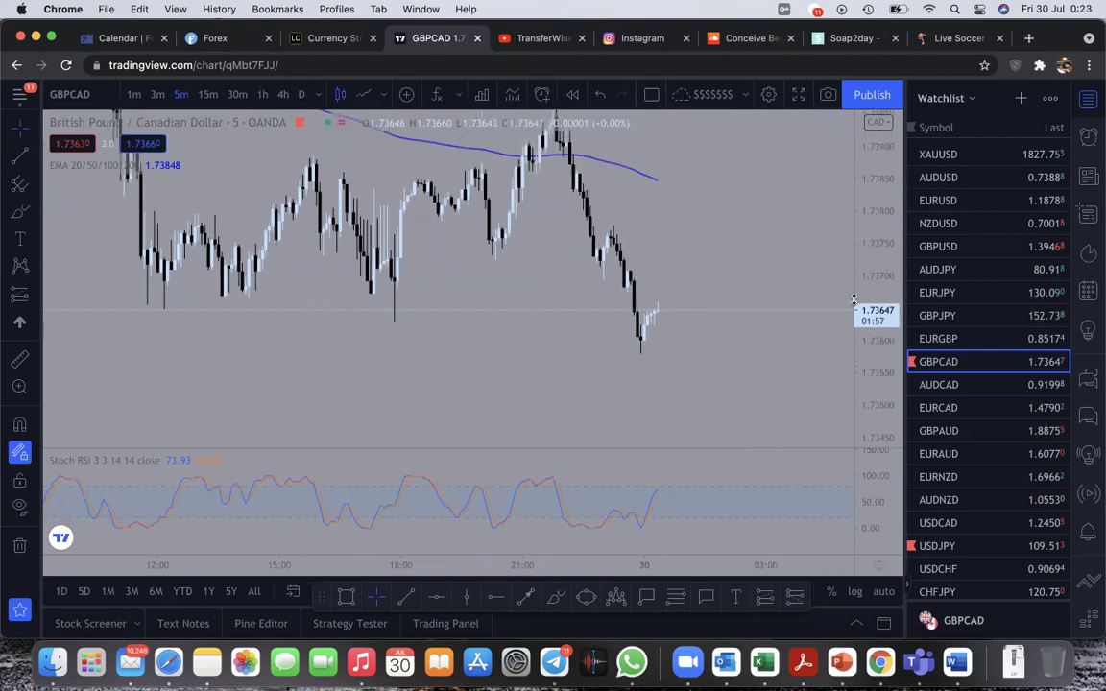
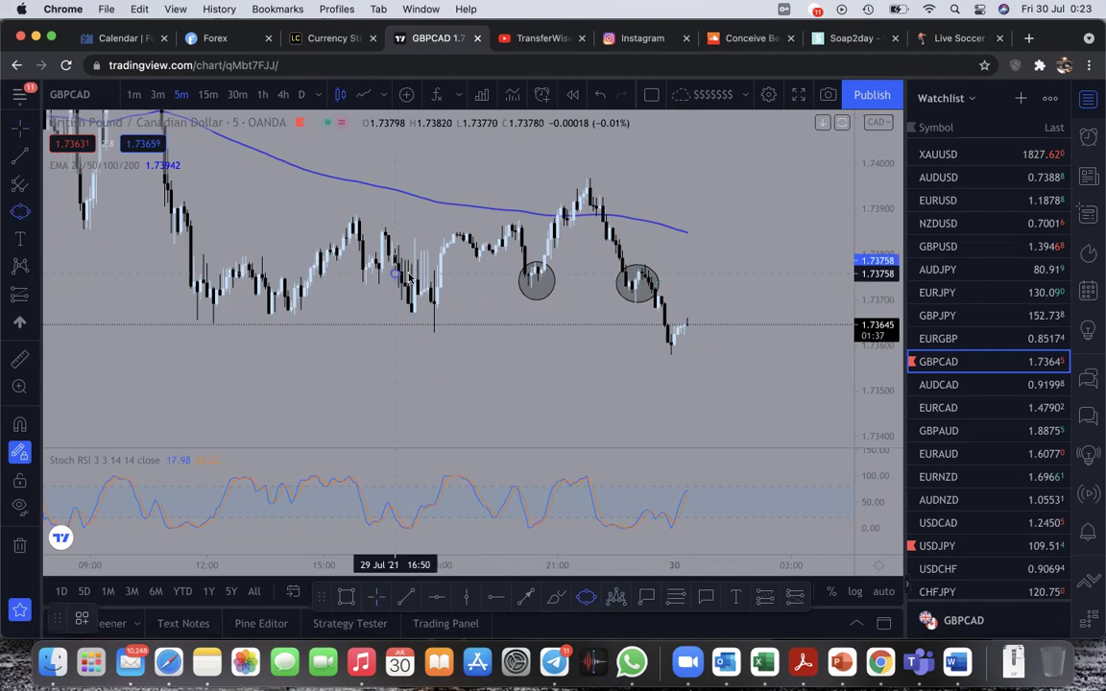
Step: Mark the two earlier price reactions near 1.7375, around 16:00 and 18:00 on 29 July, with ellipses
left_click(341, 285)
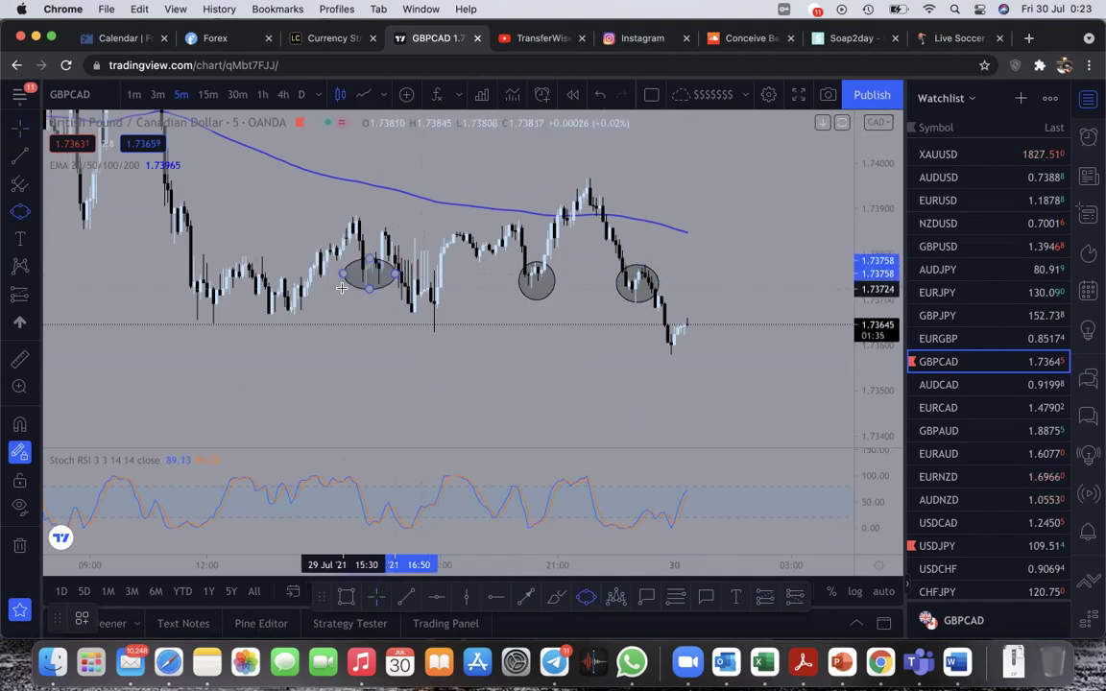
left_click(417, 274)
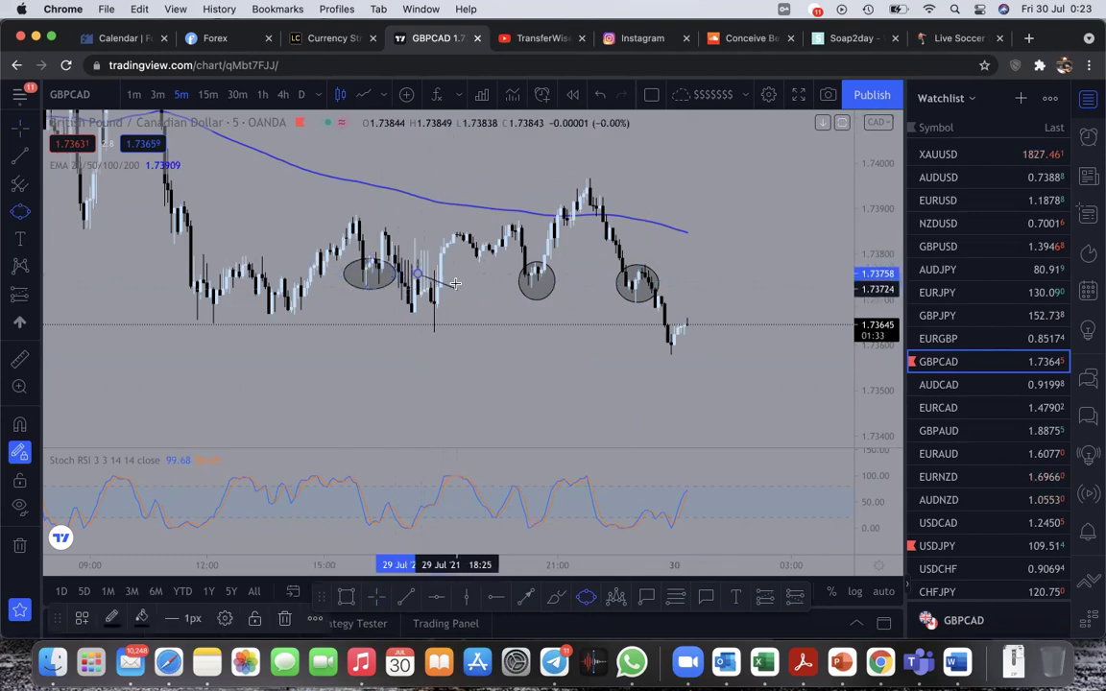
left_click(460, 274)
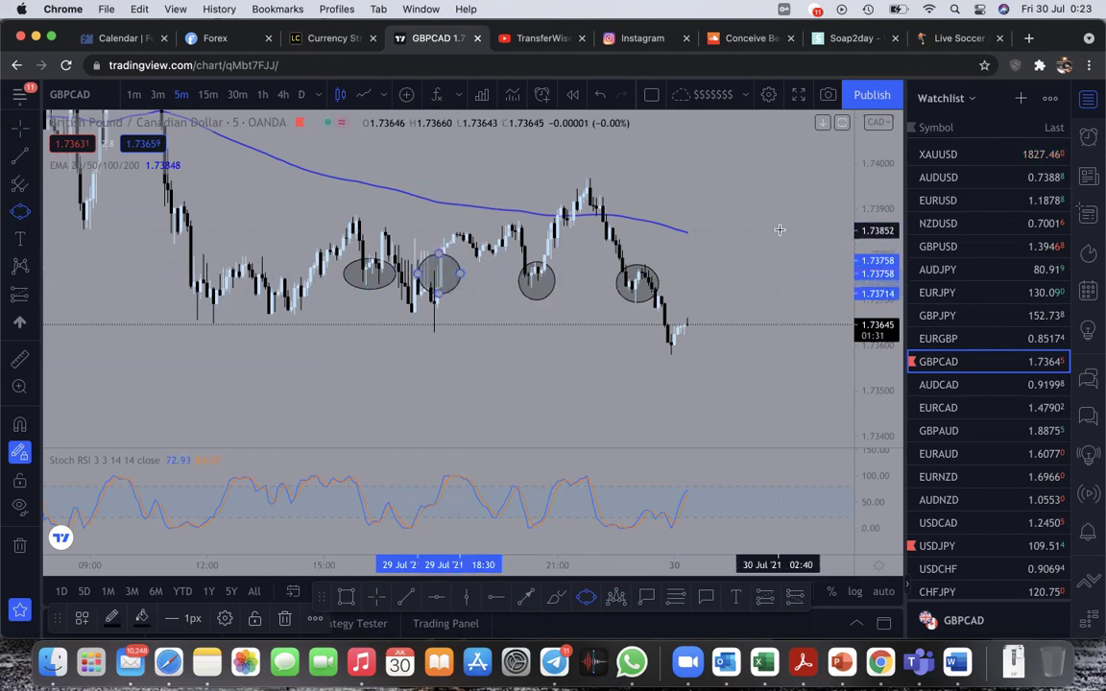
left_click(737, 229)
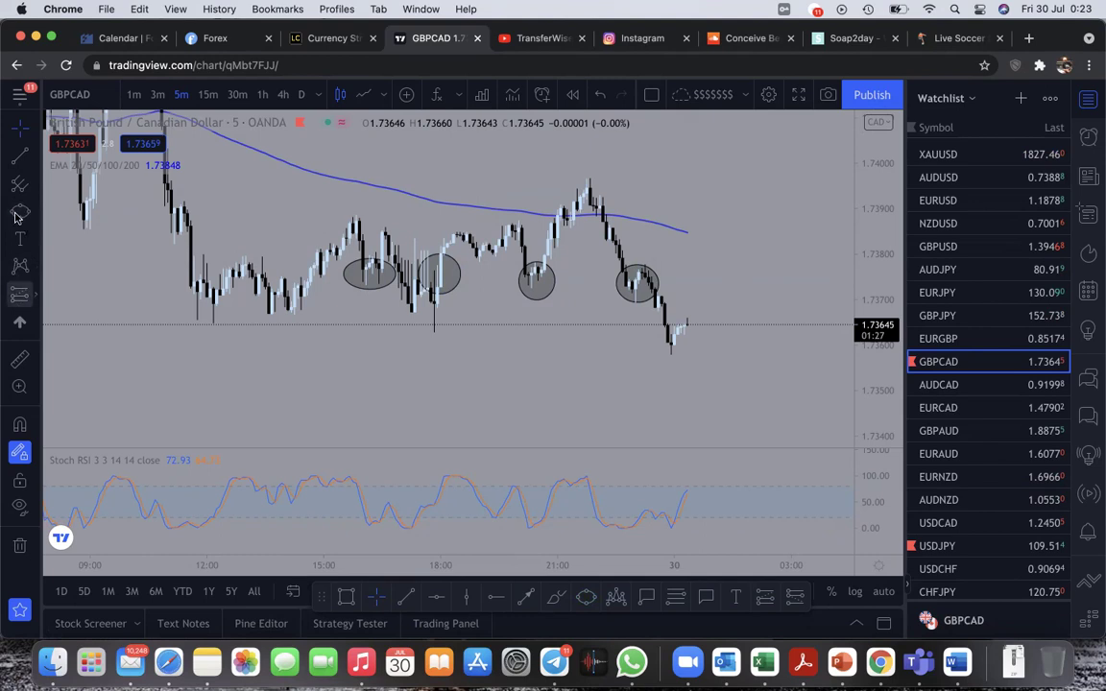
Step: Draw a horizontal line at 1.73754 running through all four ellipses on the price chart
left_click(26, 158)
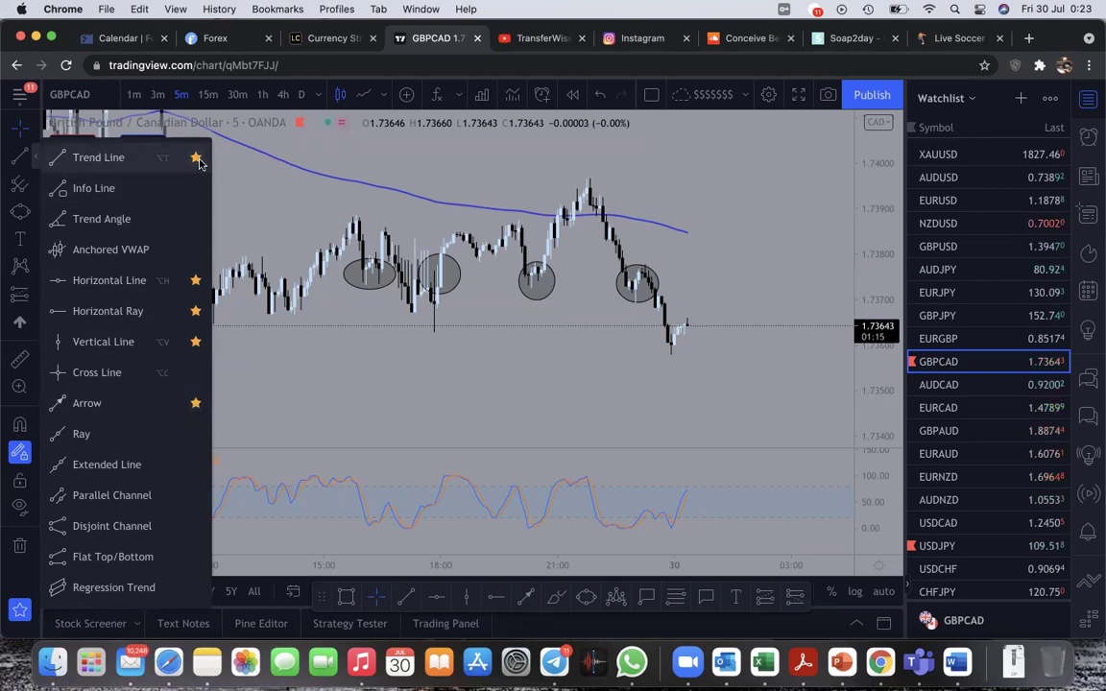
left_click(242, 231)
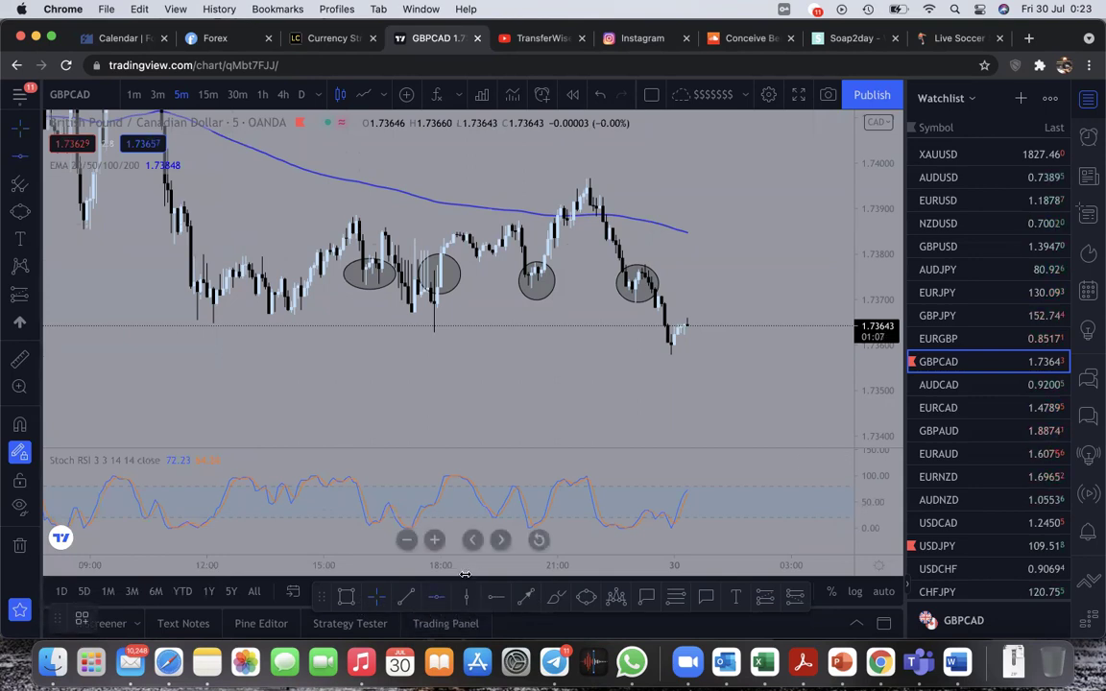
left_click(431, 600)
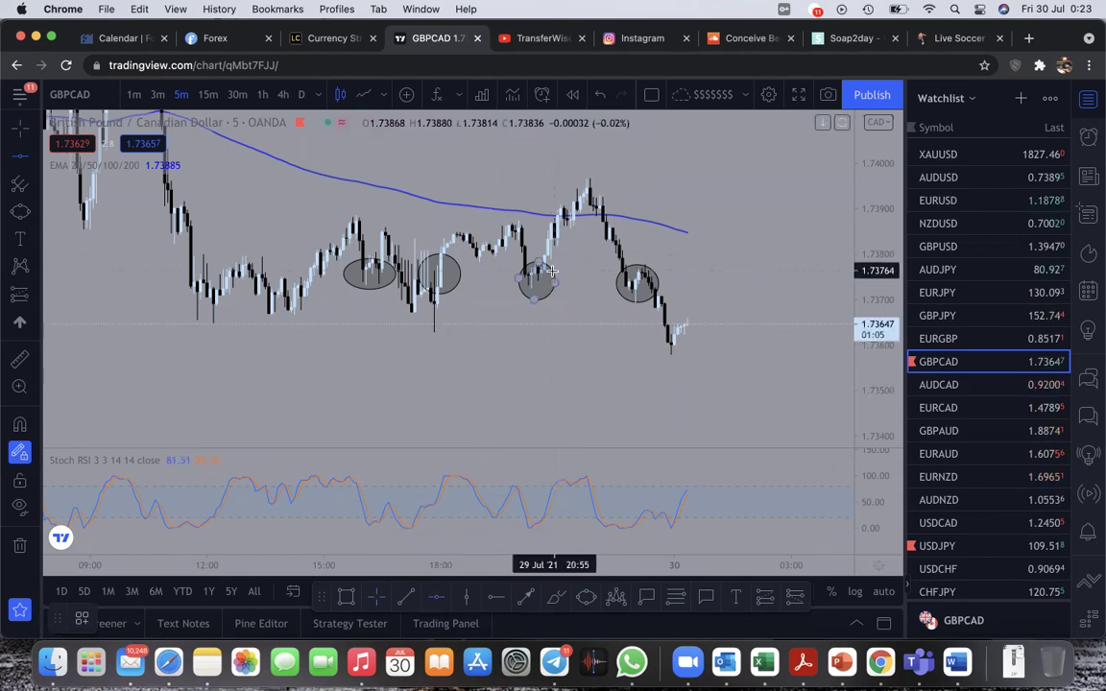
left_click(447, 275)
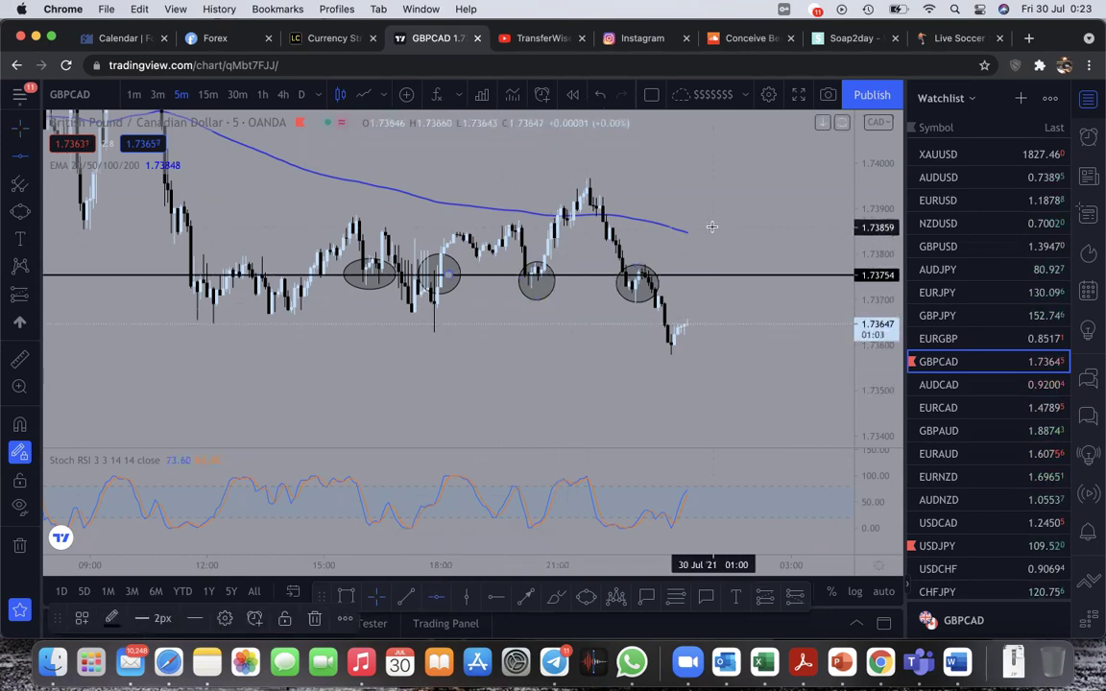
key("Escape")
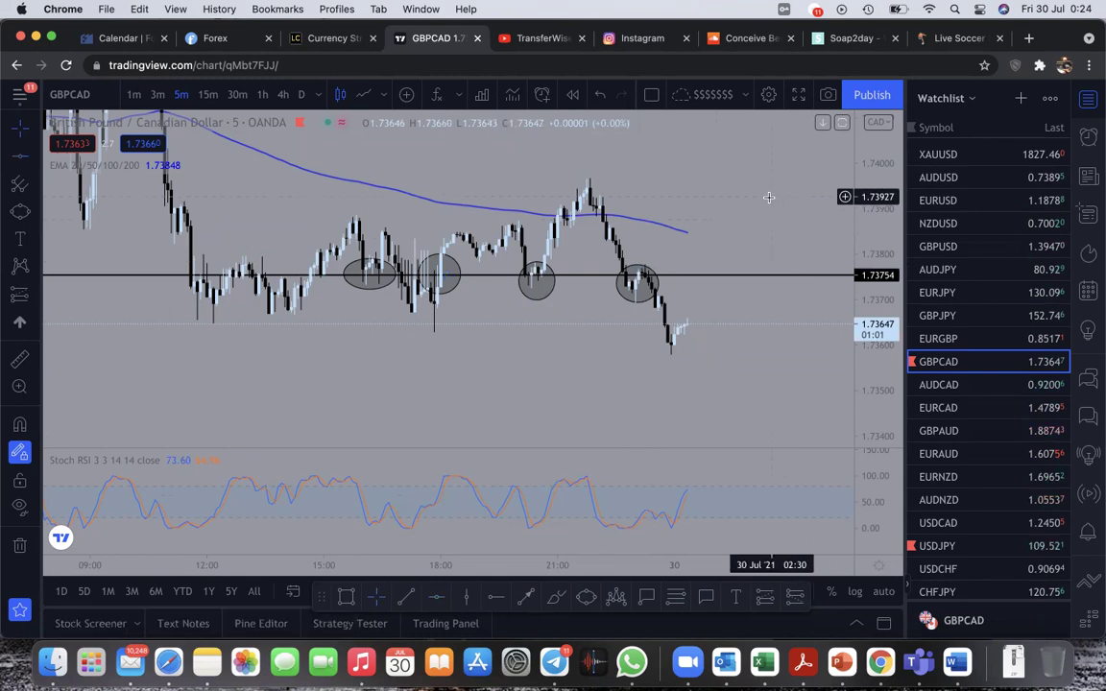
Step: Add a second horizontal line along the lows beneath the ellipses and adjust it to 1.73674
scroll(770, 197, "up", 2)
left_click_drag(862, 320, 792, 242)
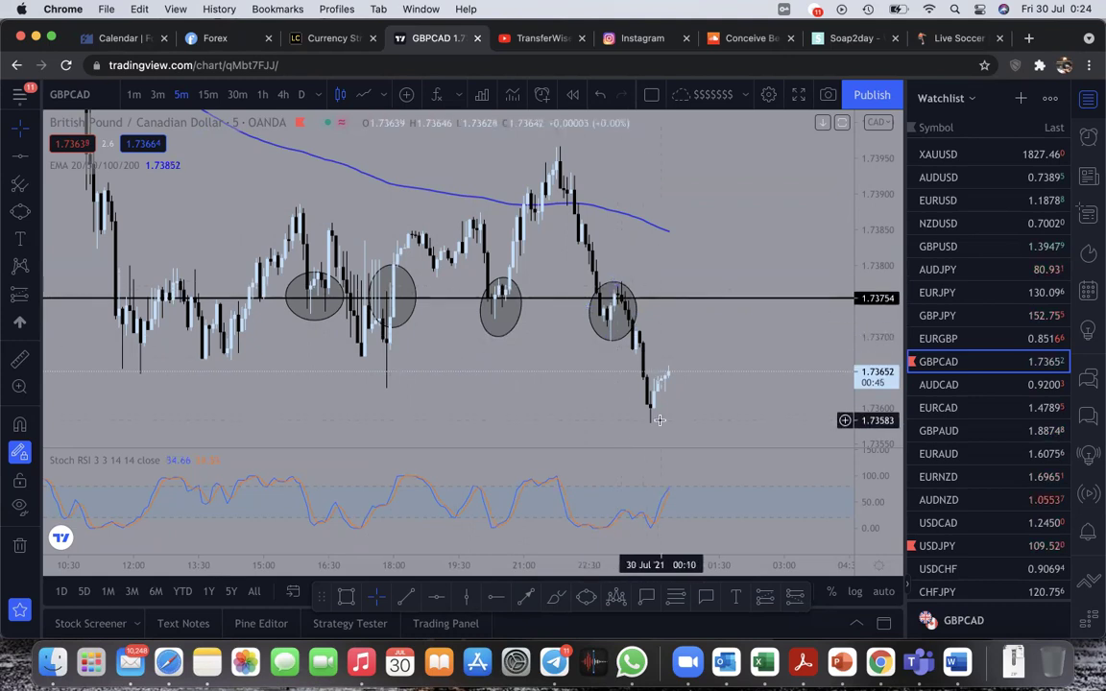
scroll(660, 420, "up", 2)
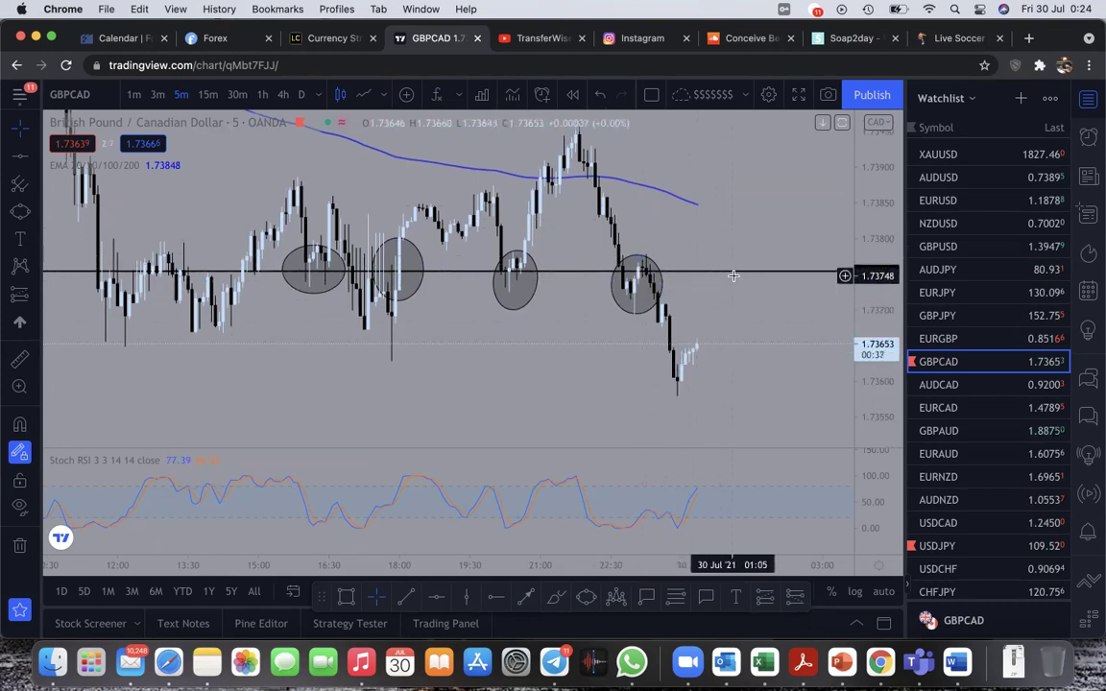
left_click(388, 594)
left_click(448, 332)
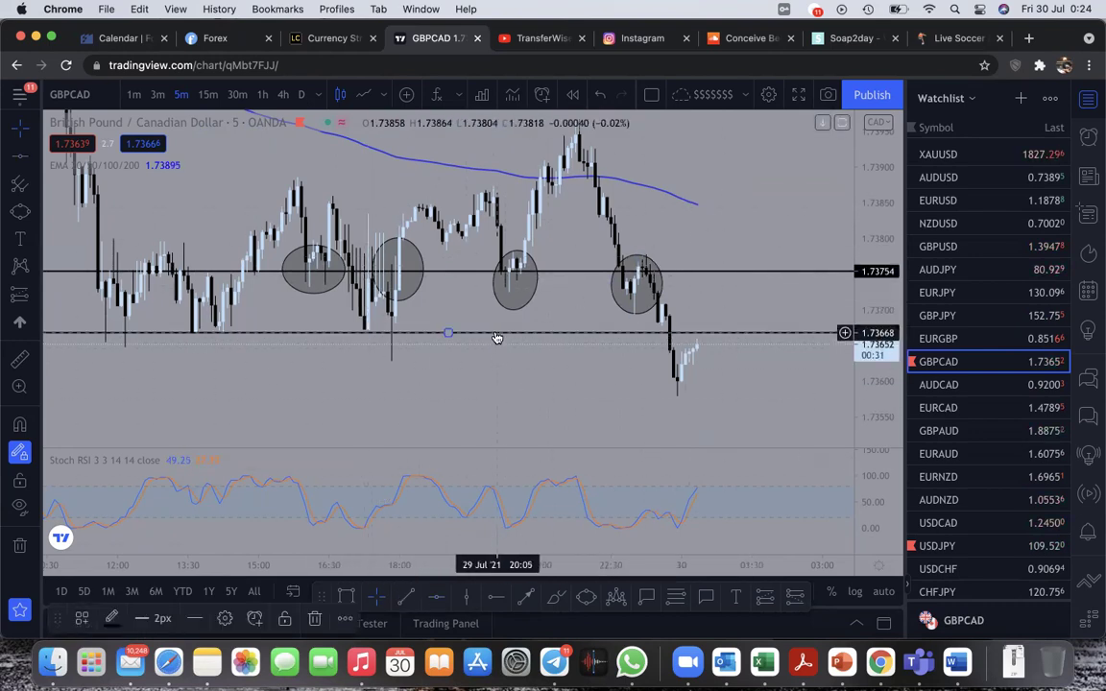
left_click_drag(496, 337, 497, 330)
Step: Attach a price callout to the lower horizontal line beyond the latest candle and align it to 1.73674
scroll(541, 351, "left", 5)
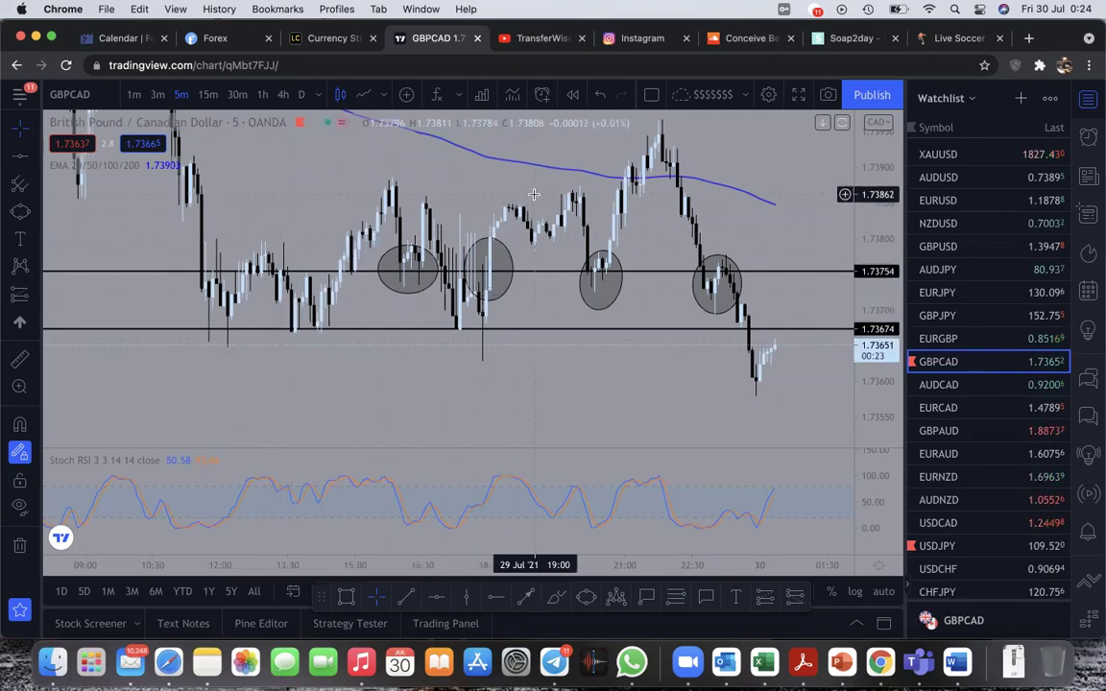
scroll(725, 317, "right", 5)
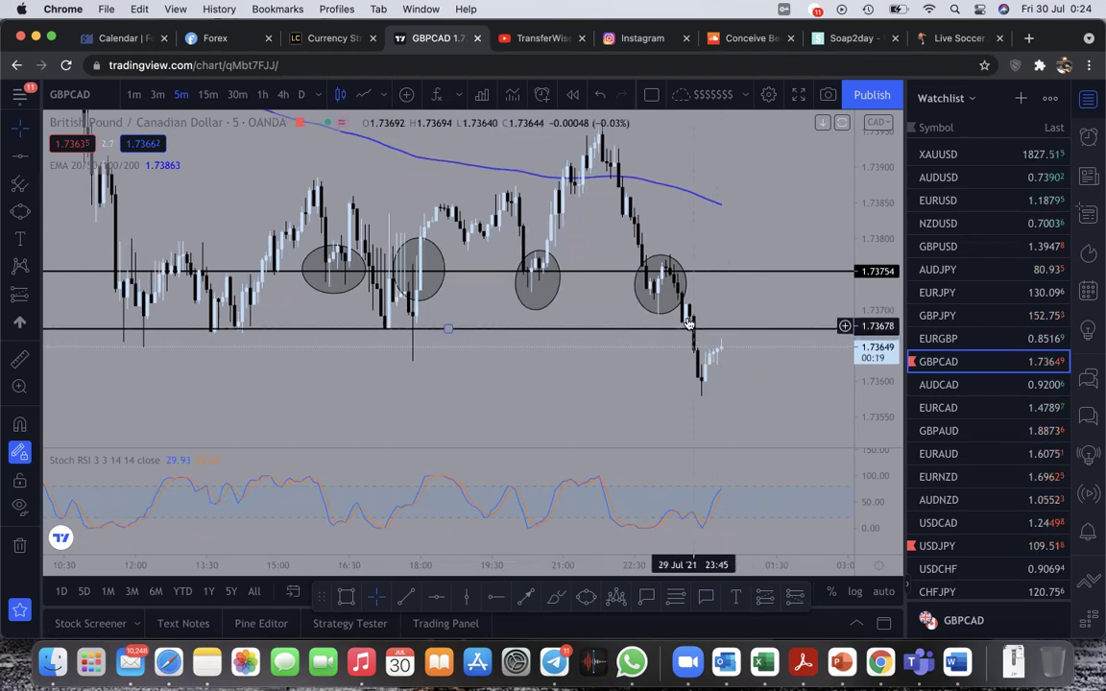
scroll(739, 292, "right", 2)
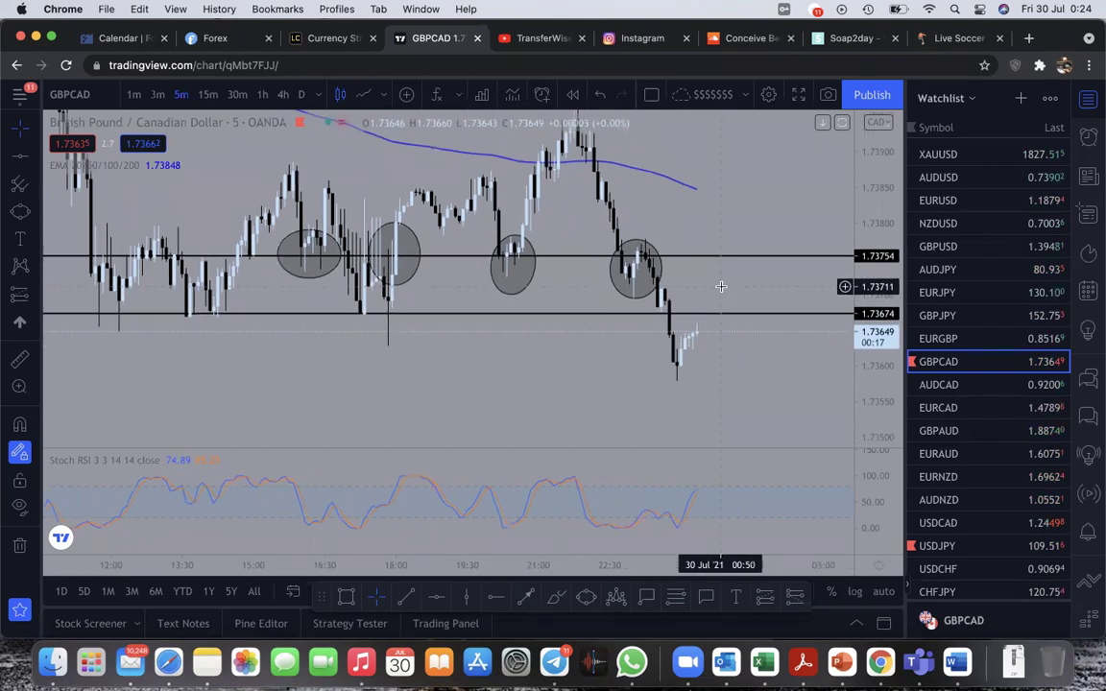
scroll(759, 291, "right", 3)
scroll(718, 297, "right", 2)
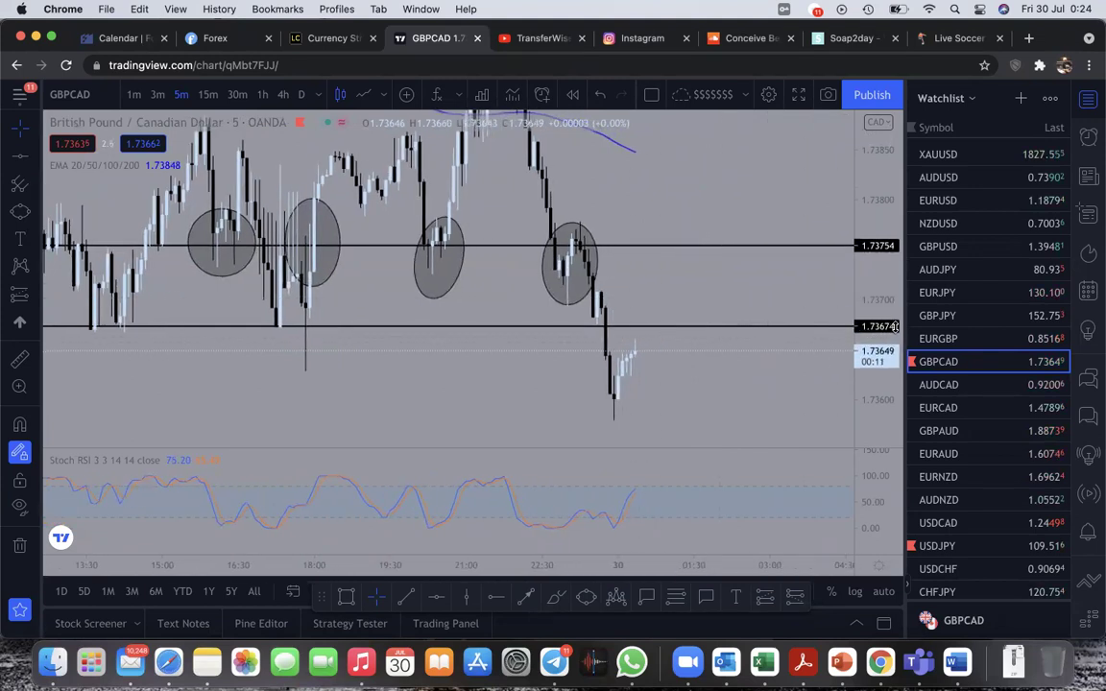
left_click(706, 327)
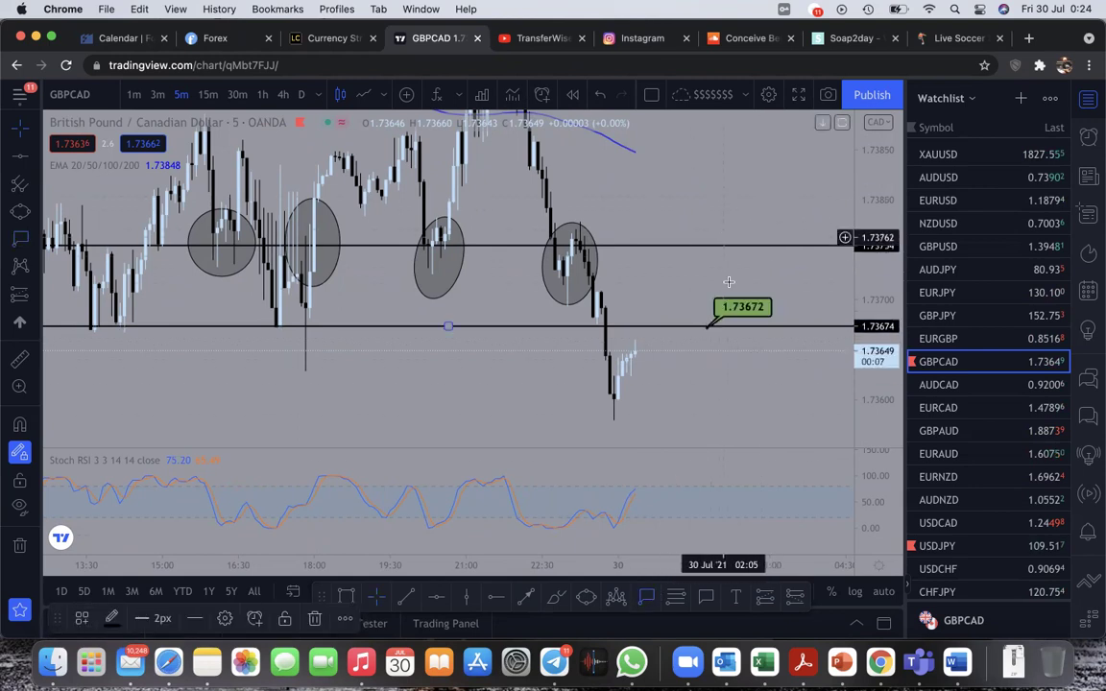
left_click_drag(737, 304, 734, 304)
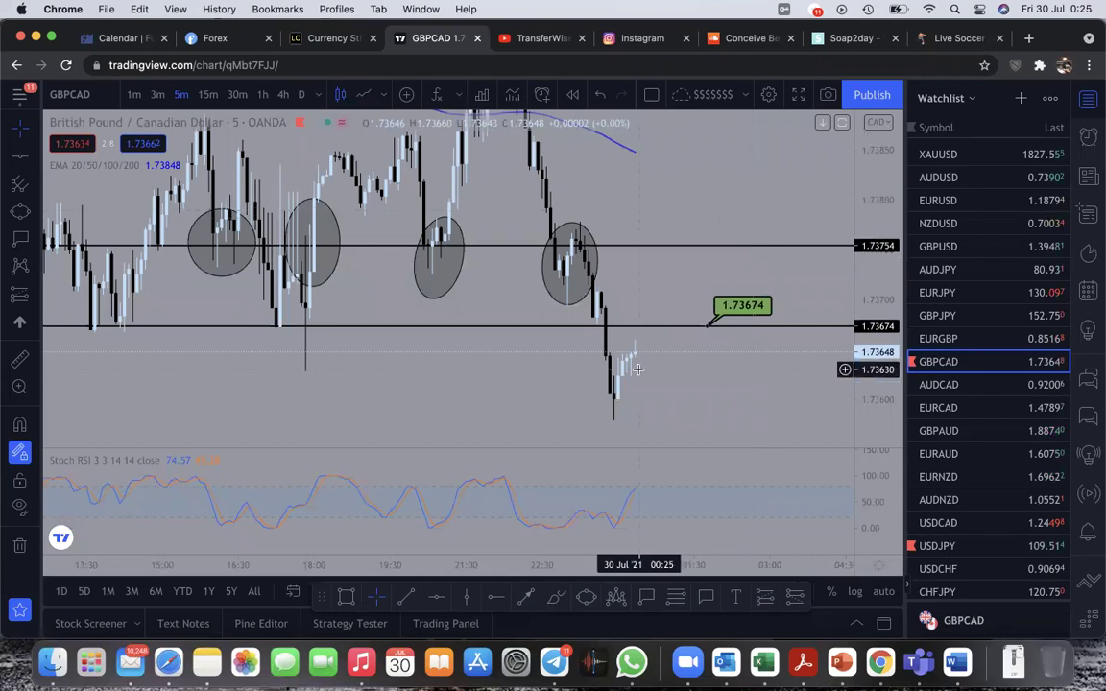
Step: Switch to the Hourglass browser window and filter its alert panel by "gbpc"
scroll(672, 261, "down", 2)
scroll(674, 249, "up", 3)
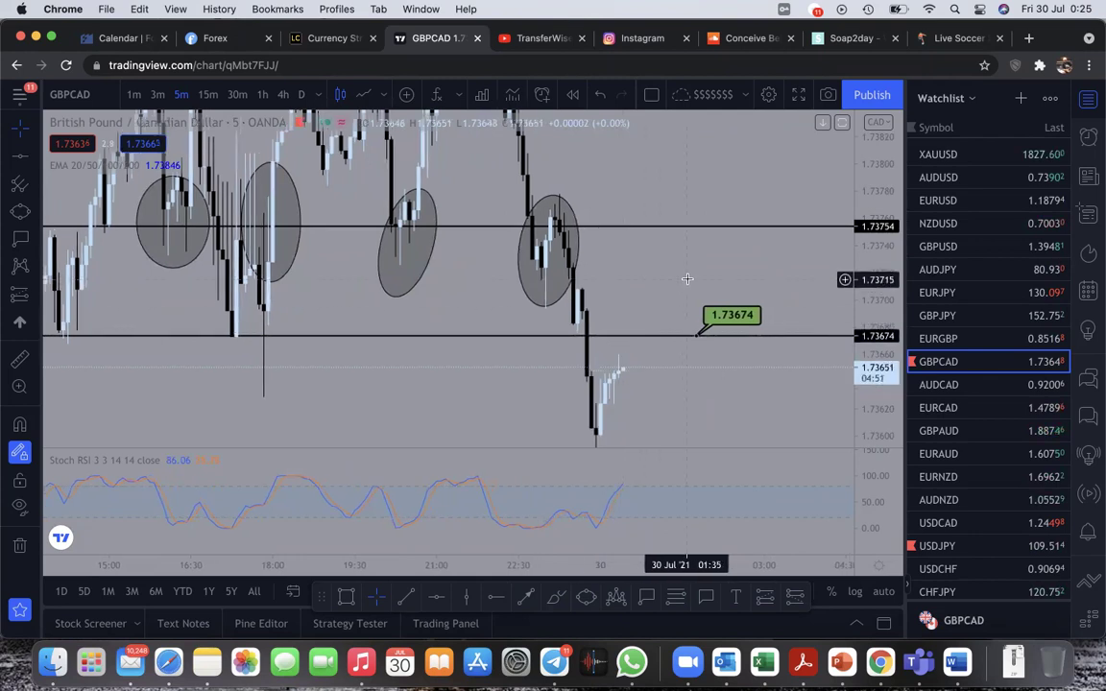
key("ctrl+Up")
left_click(672, 374)
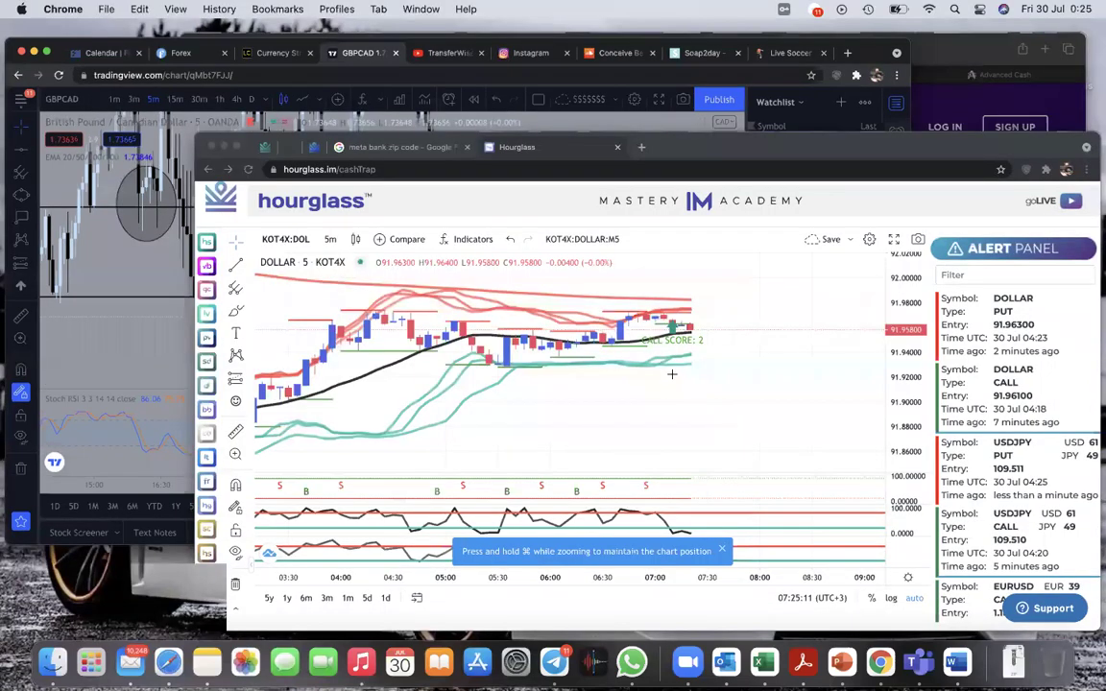
right_click(829, 307)
left_click(960, 200)
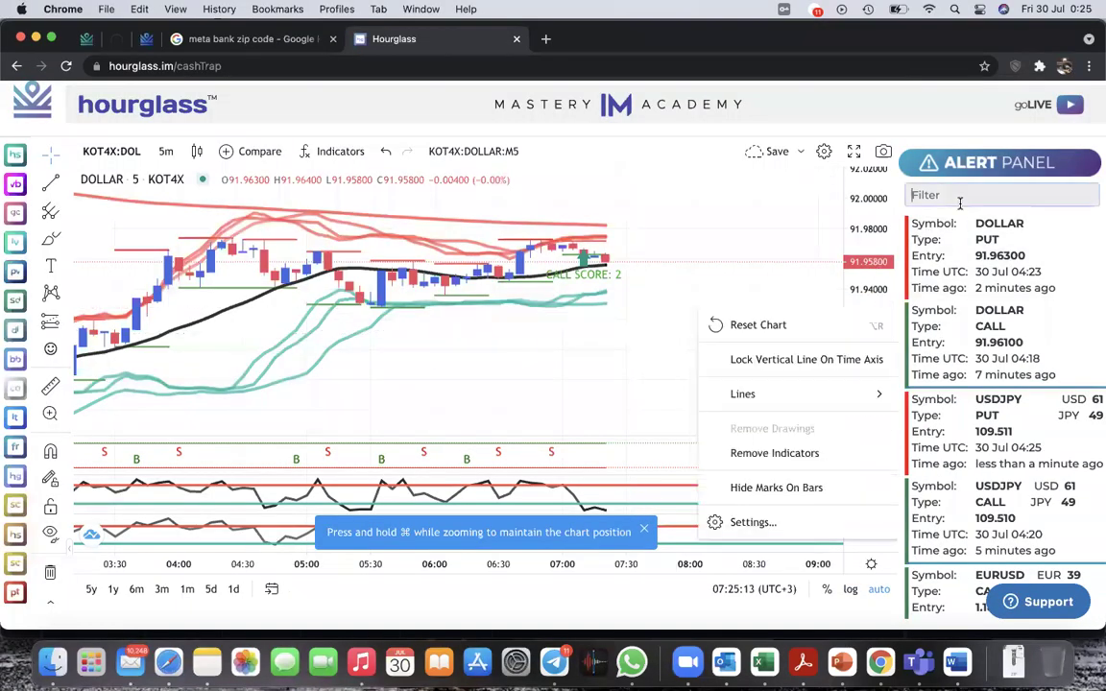
type("gbpc")
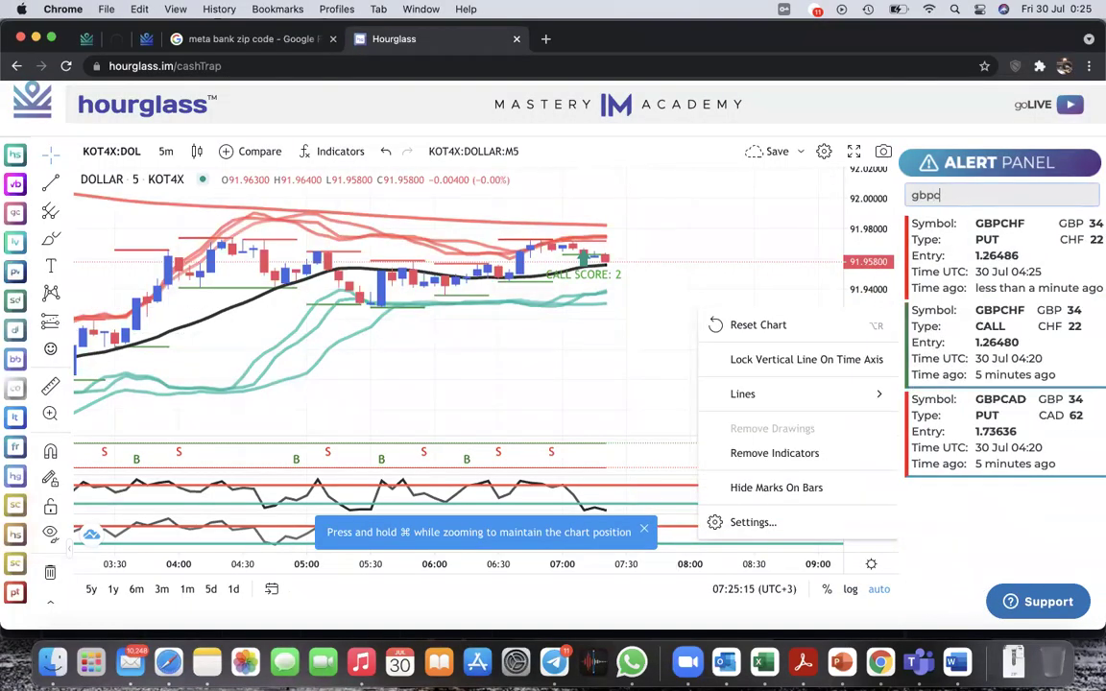
Step: Load the GBPCAD PUT alert on the Hourglass chart and view a wider span of its price history
left_click(974, 428)
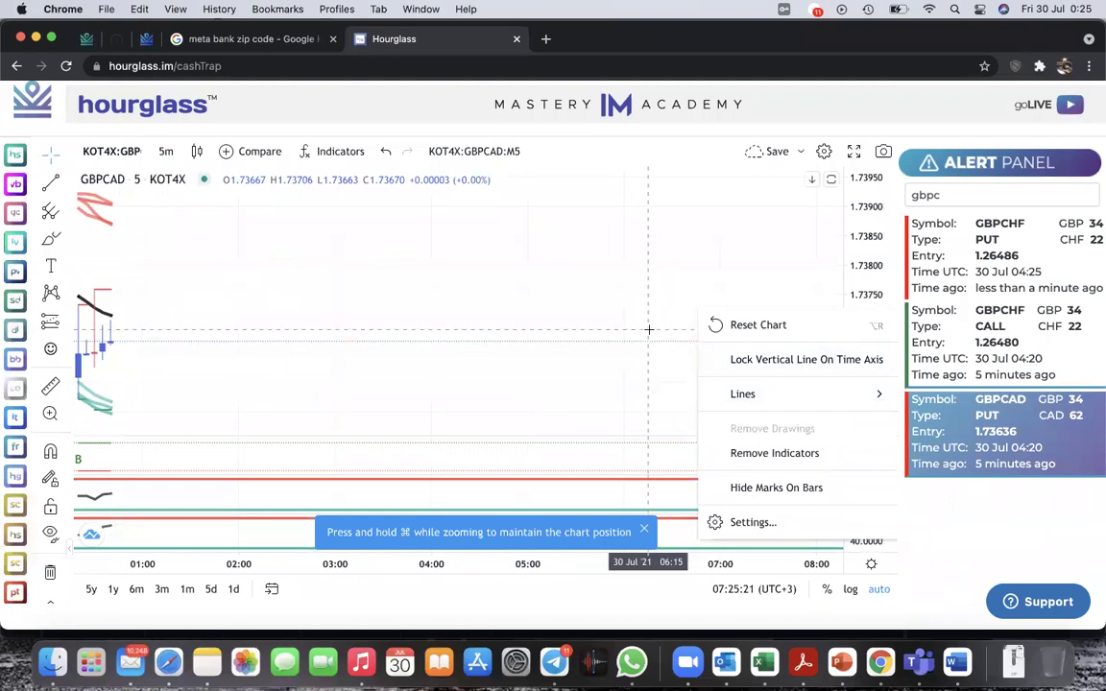
scroll(649, 330, "down", 5)
left_click(561, 328)
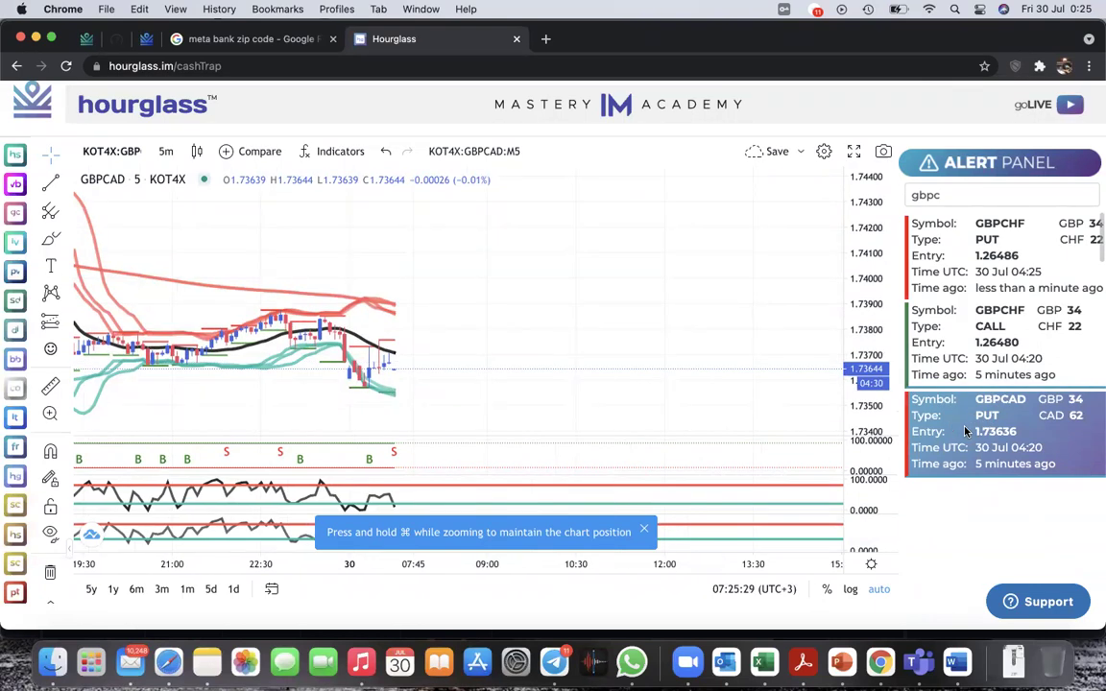
Step: Switch back to TradingView and locate the alert's entry price of 1.73636 on the GBPCAD chart
key("ctrl+Up")
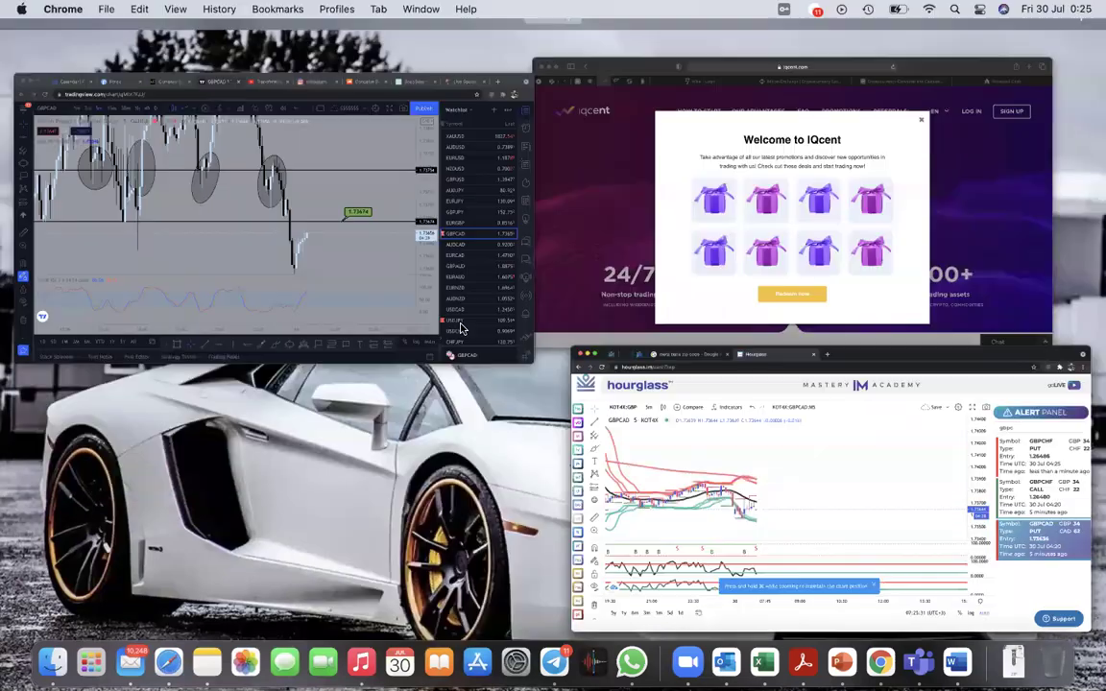
left_click(460, 328)
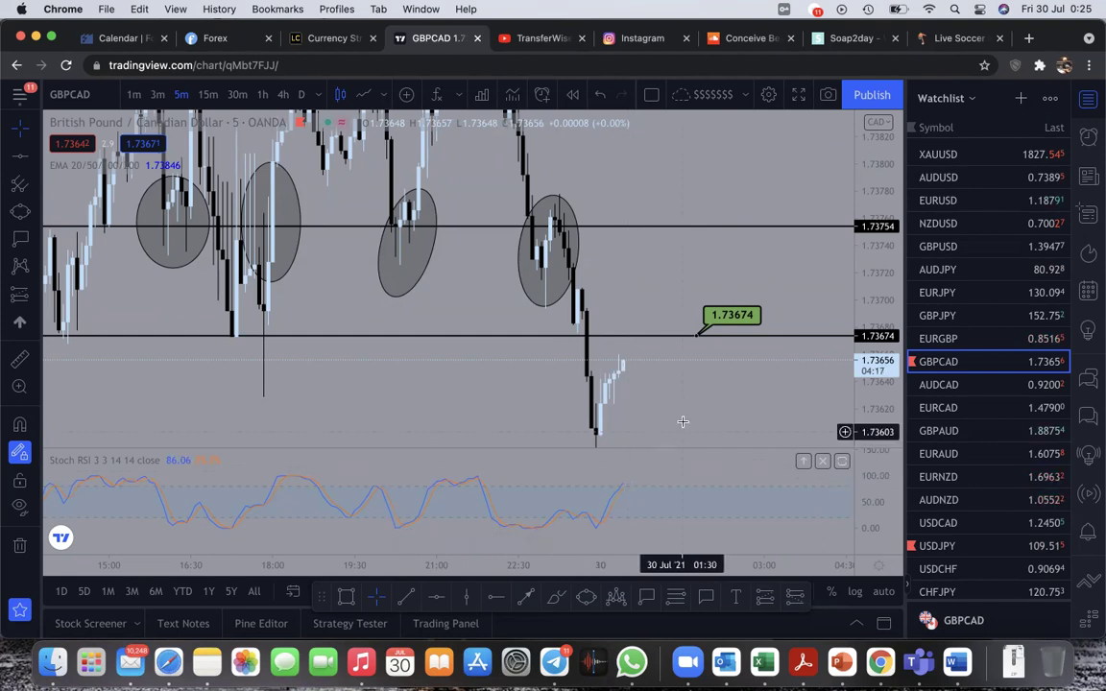
left_click_drag(706, 378, 669, 334)
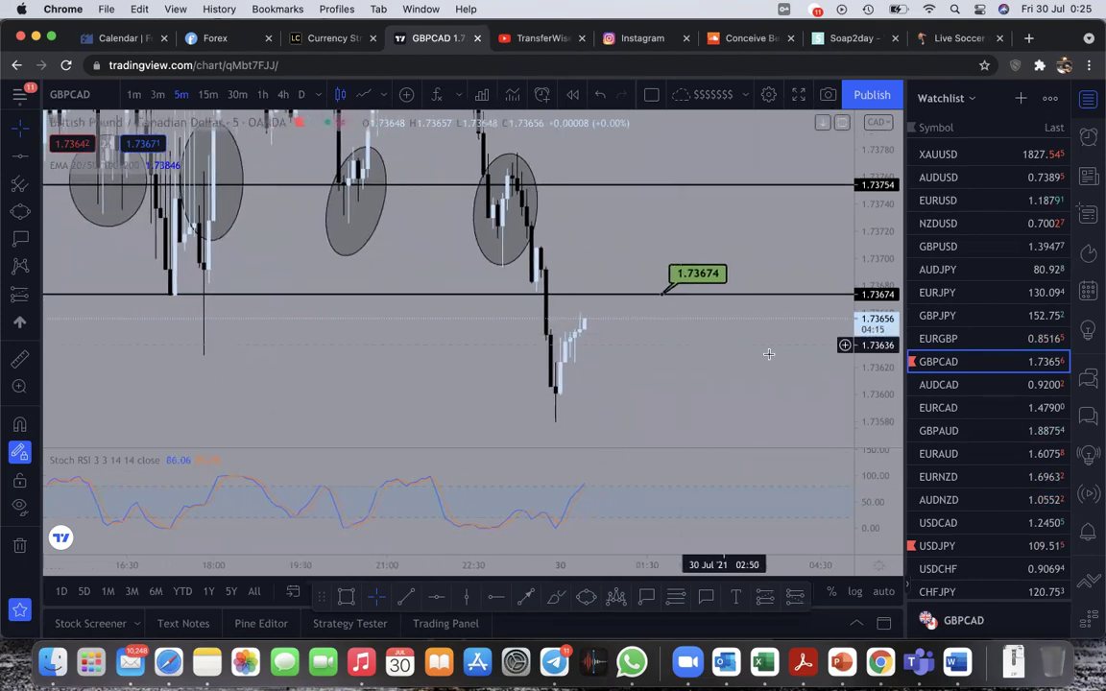
left_click_drag(864, 354, 821, 245)
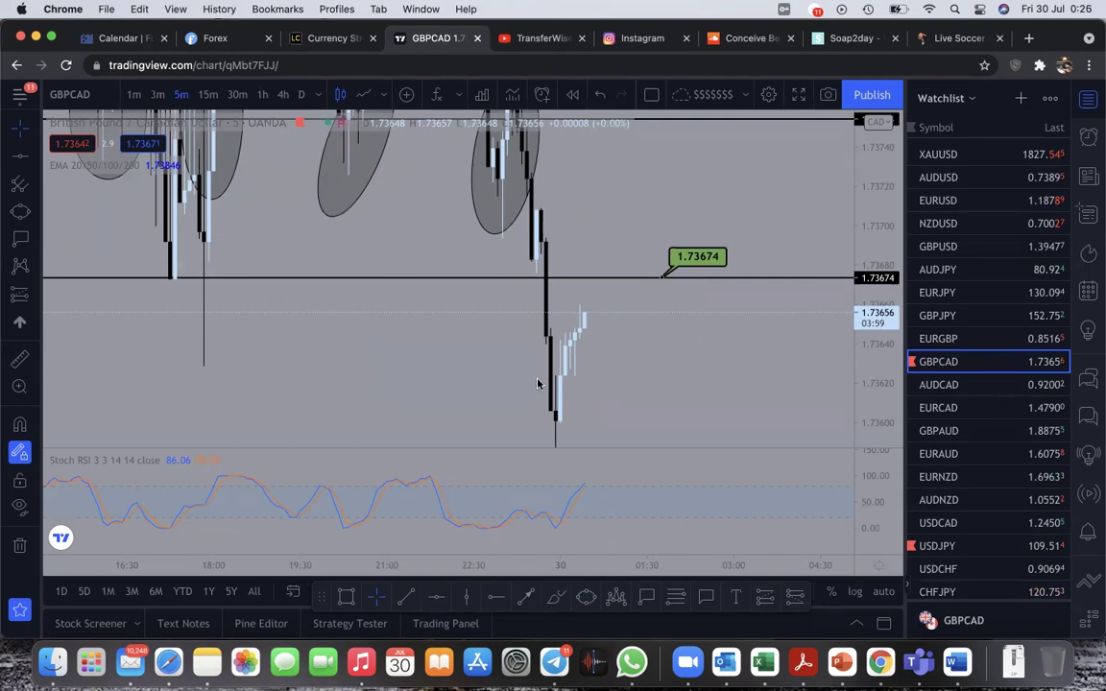
scroll(668, 369, "down", 3)
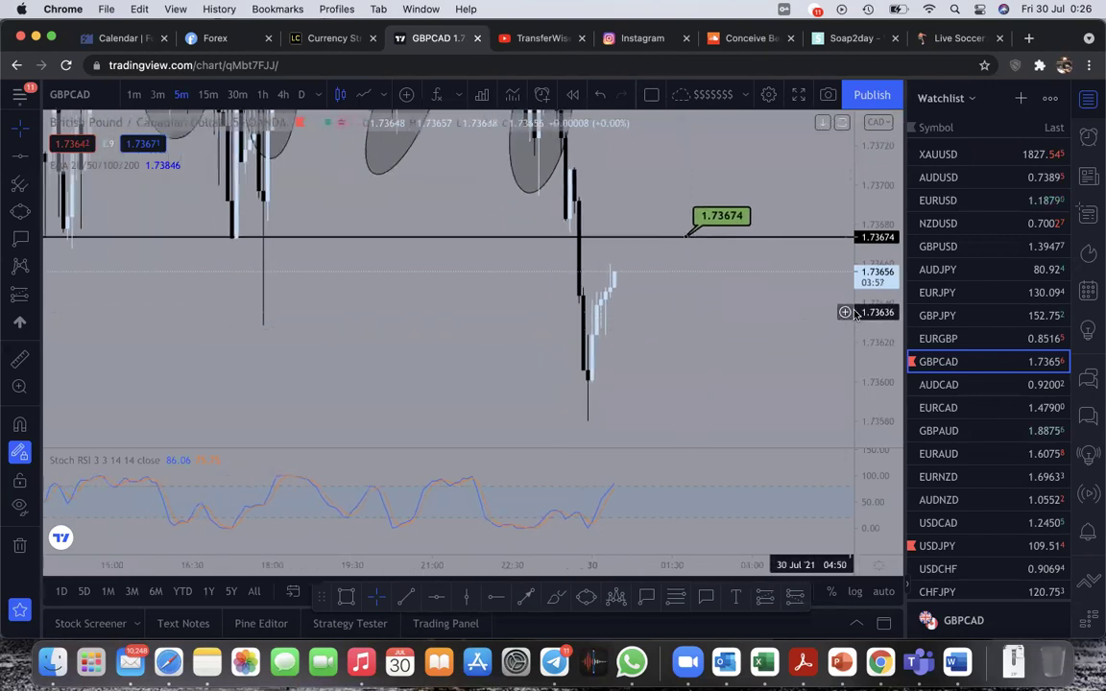
Step: Examine the GBPCAD price action around the 1.73674 line over a wider span of time and price
left_click_drag(716, 331, 717, 289)
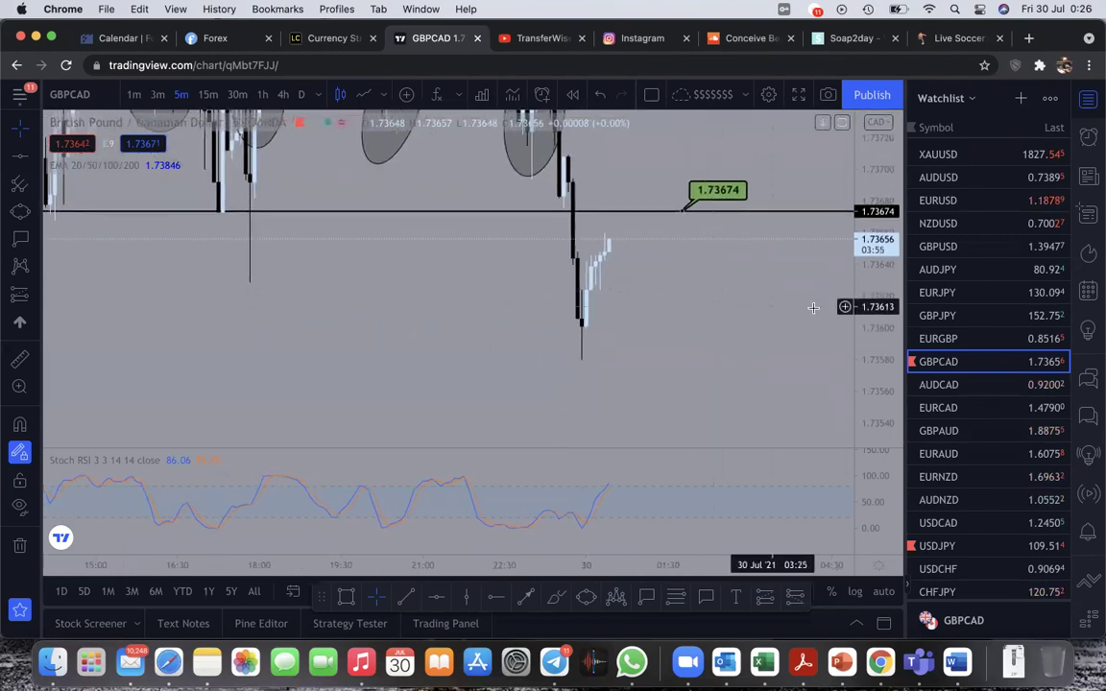
left_click_drag(878, 305, 878, 333)
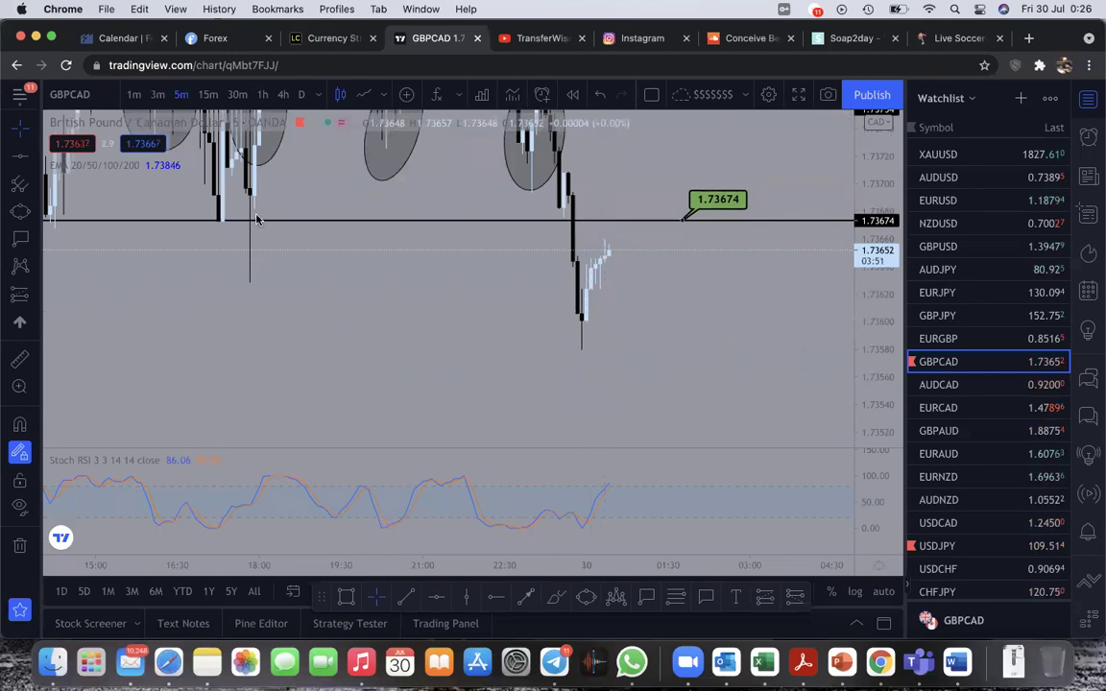
scroll(575, 365, "left", 3)
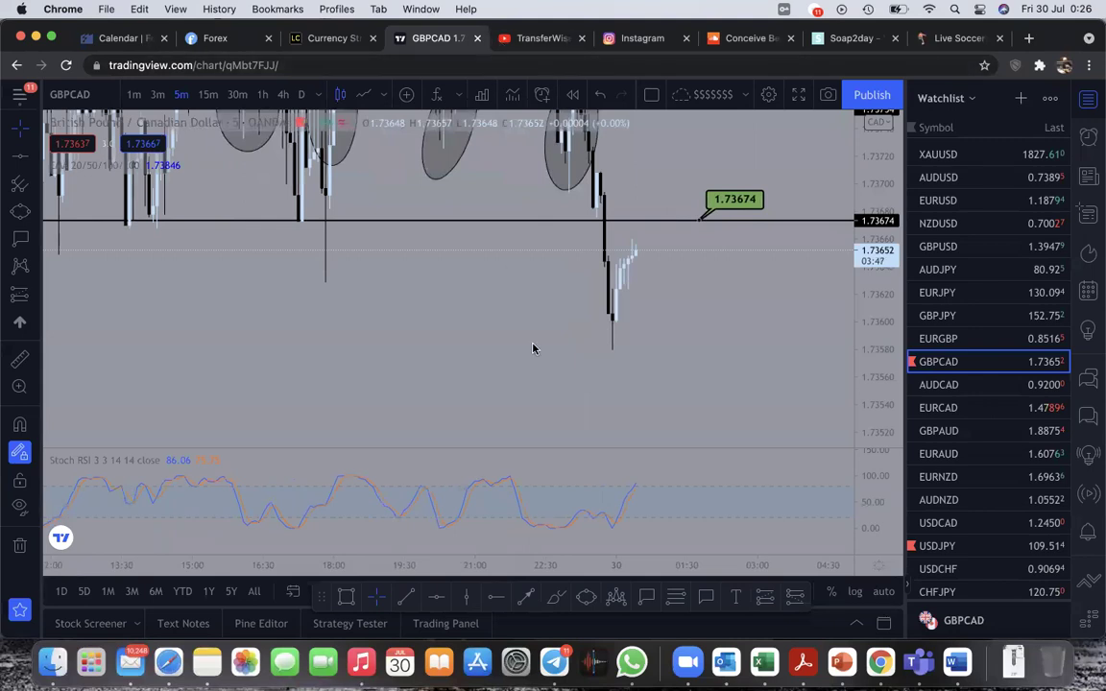
scroll(339, 498, "down", 3)
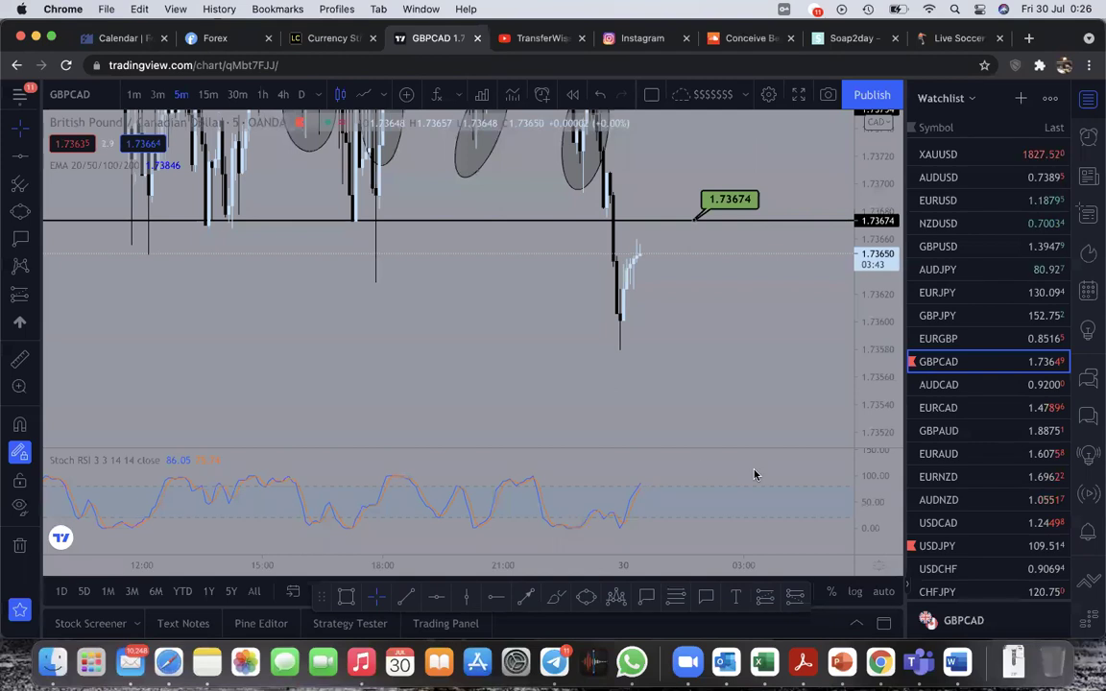
Step: Rescale the Stoch RSI pane's vertical axis and show a longer stretch of its past swings
left_click_drag(877, 474, 872, 429)
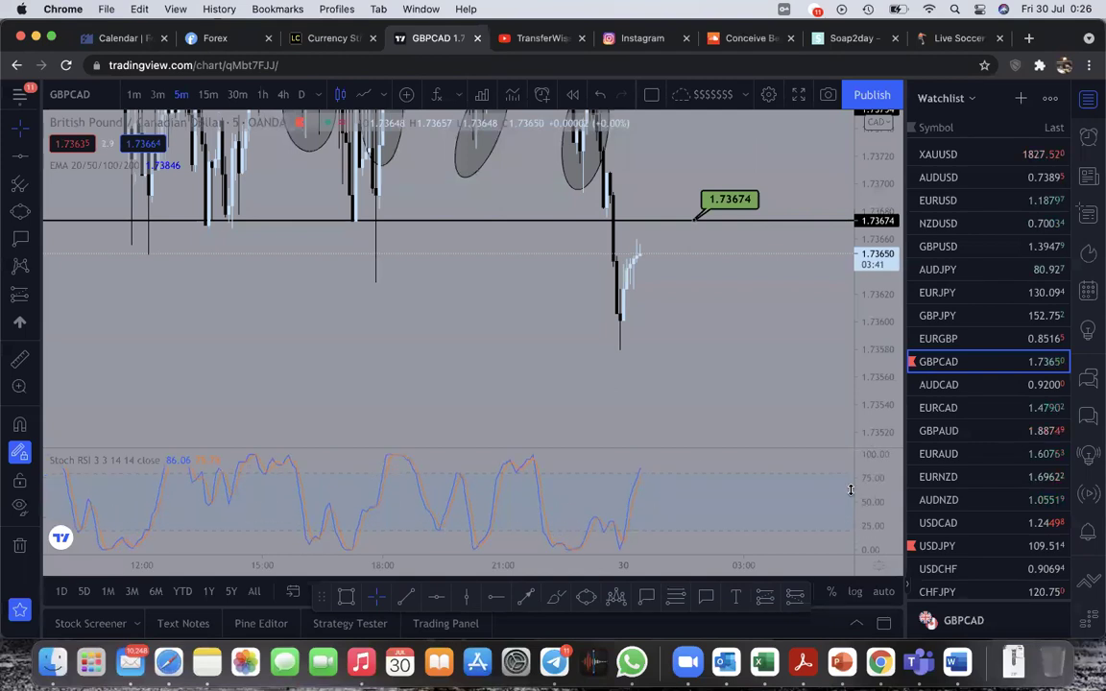
left_click_drag(869, 487, 861, 526)
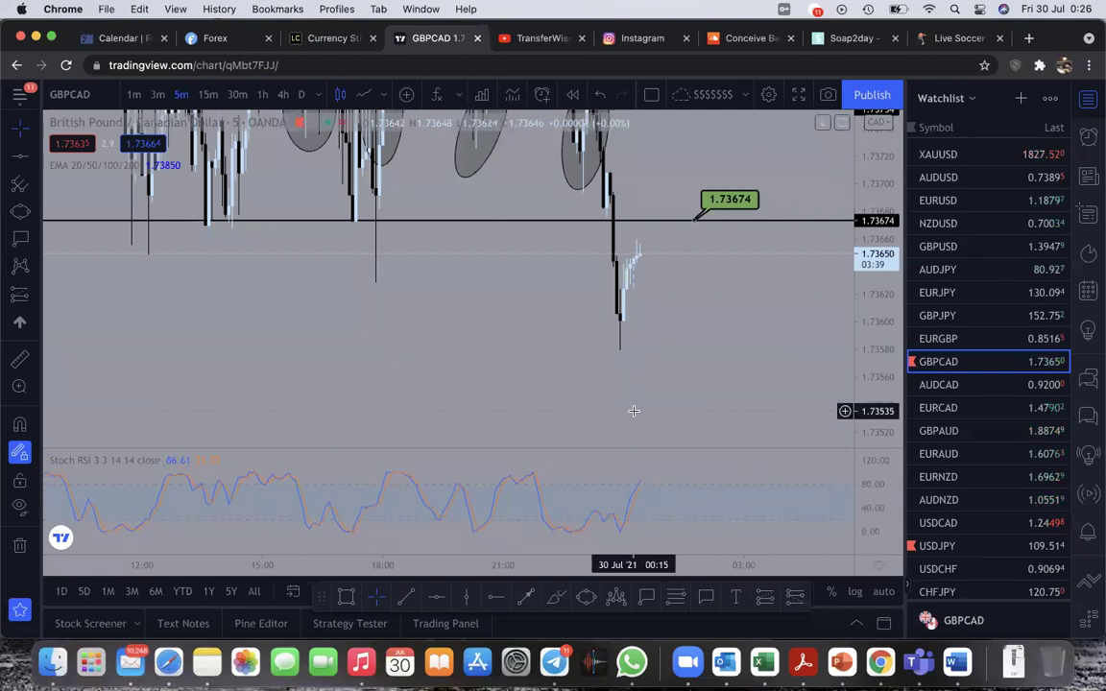
scroll(651, 389, "down", 2)
left_click_drag(710, 357, 699, 281)
scroll(689, 361, "down", 1)
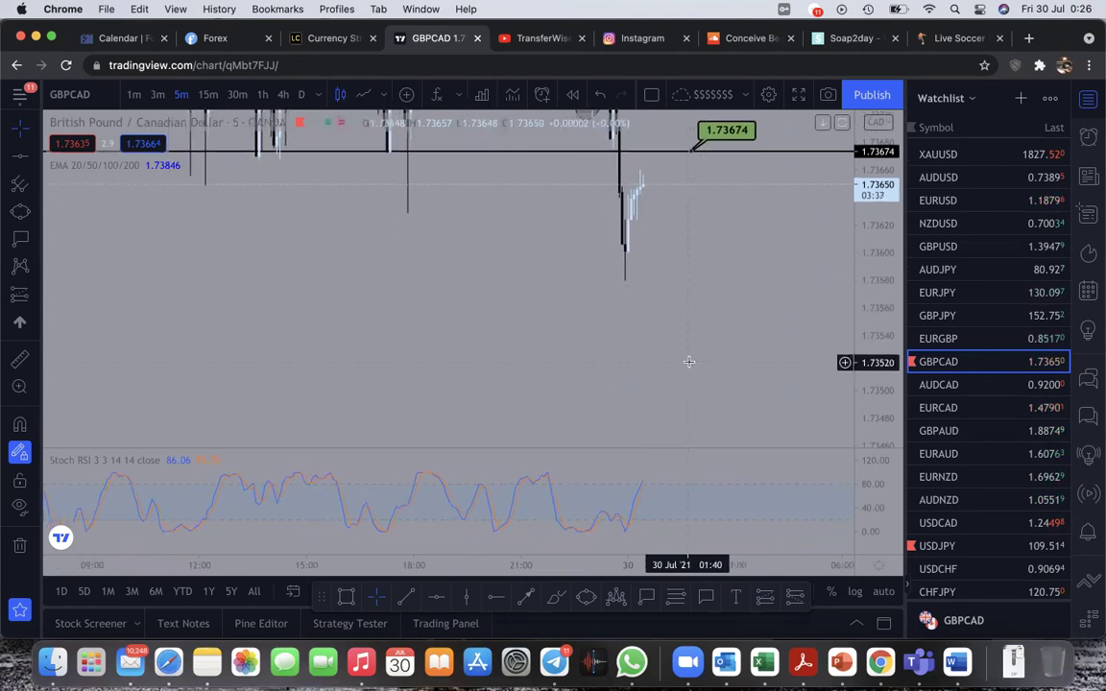
scroll(688, 361, "down", 1)
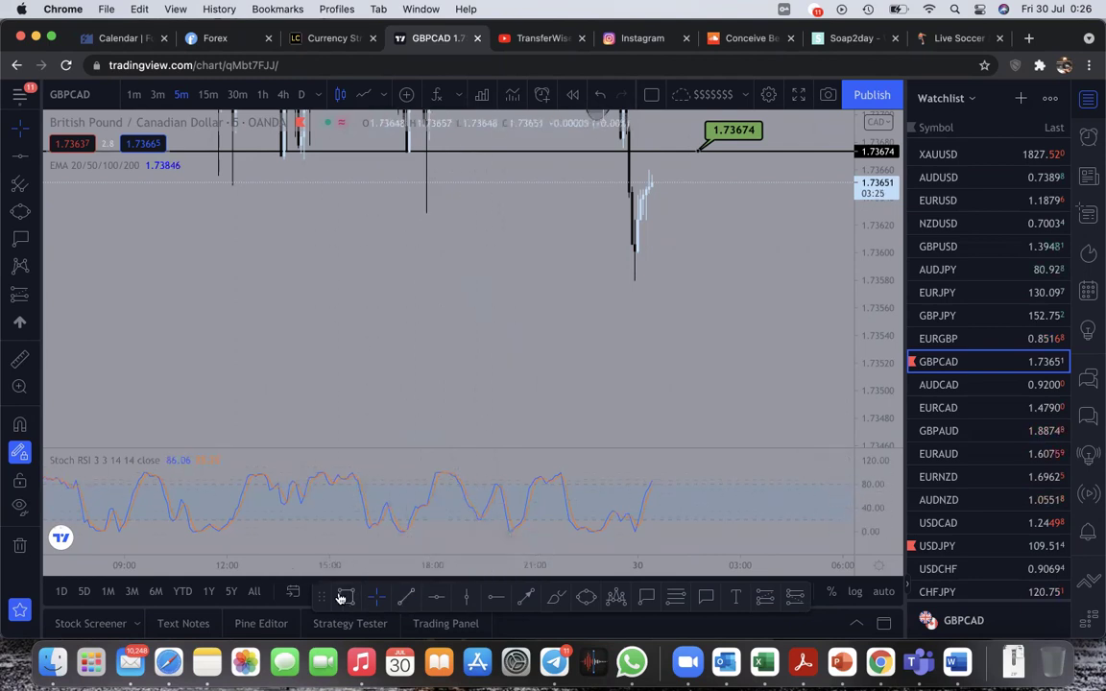
Step: Draw rectangles over three Stoch RSI peaks above the upper band and two troughs below the lower band
left_click_drag(229, 472, 363, 481)
left_click(364, 402)
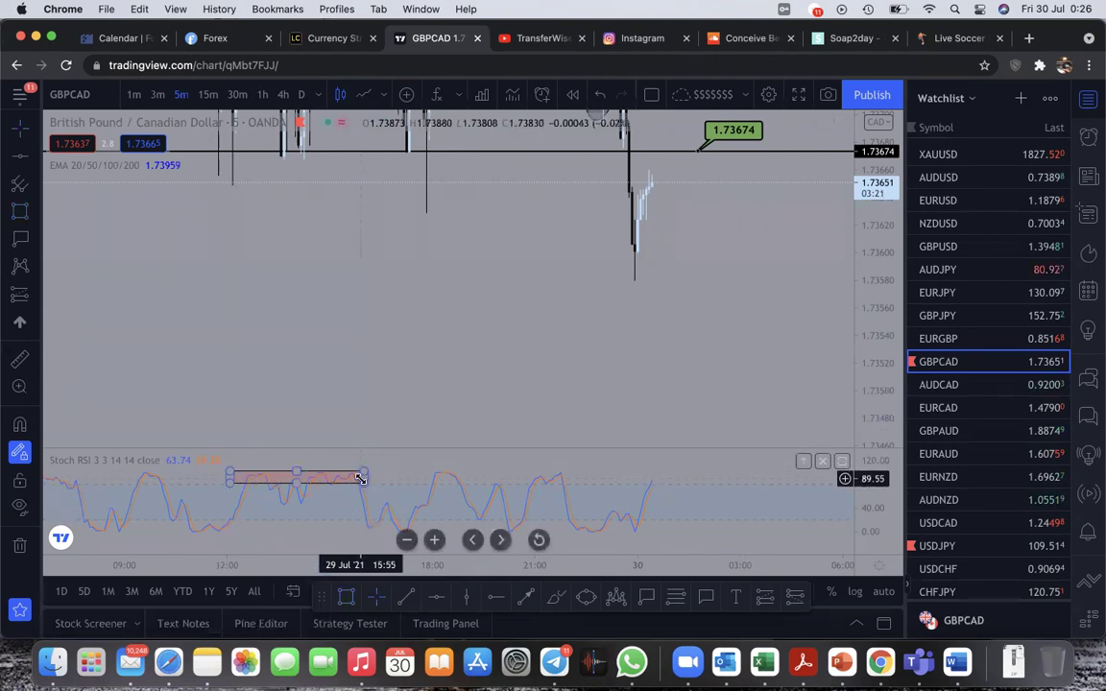
scroll(369, 528, "right", 3)
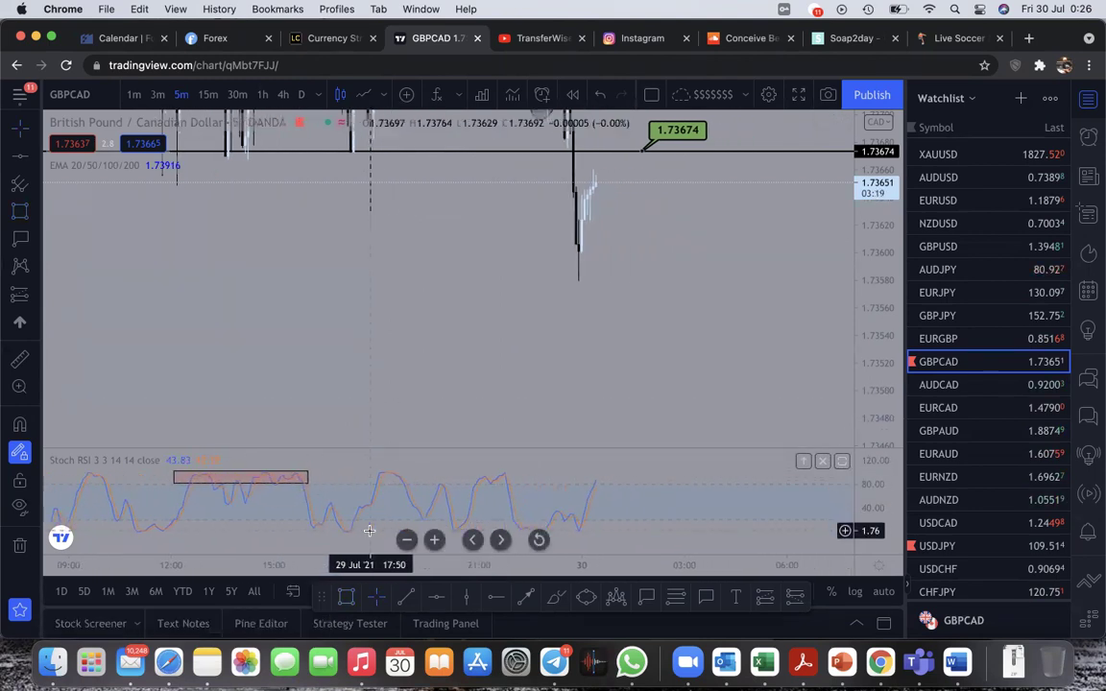
left_click_drag(286, 524, 382, 534)
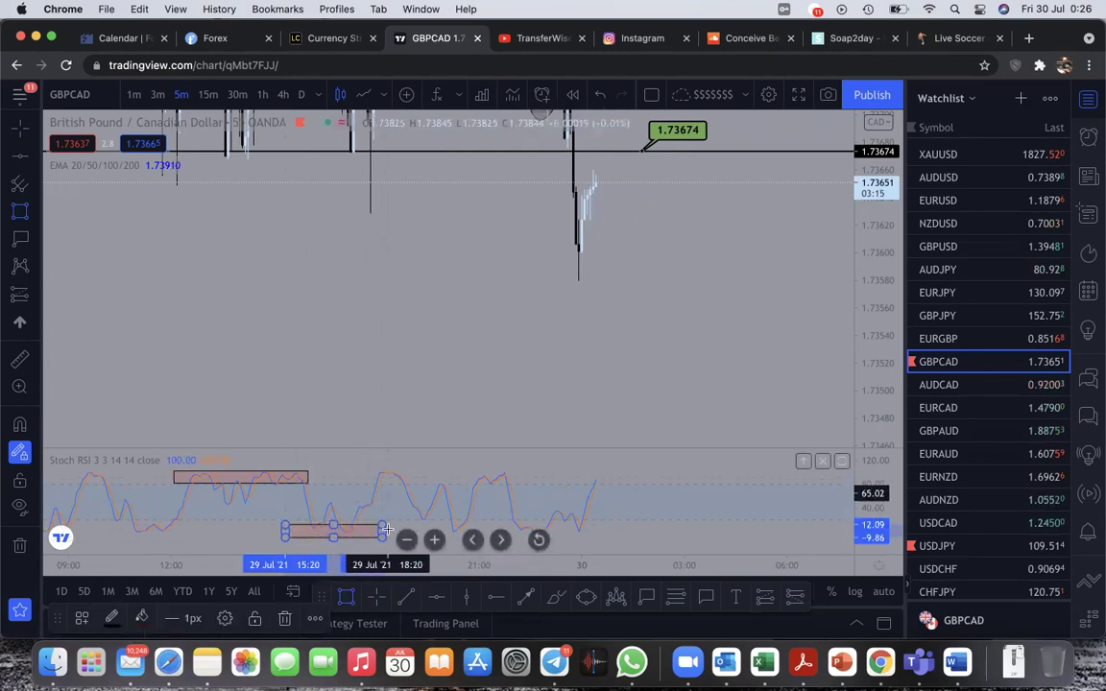
mouse_move(367, 467)
left_mouse_down()
mouse_move(414, 482)
mouse_move(471, 464)
mouse_move(524, 480)
left_mouse_up()
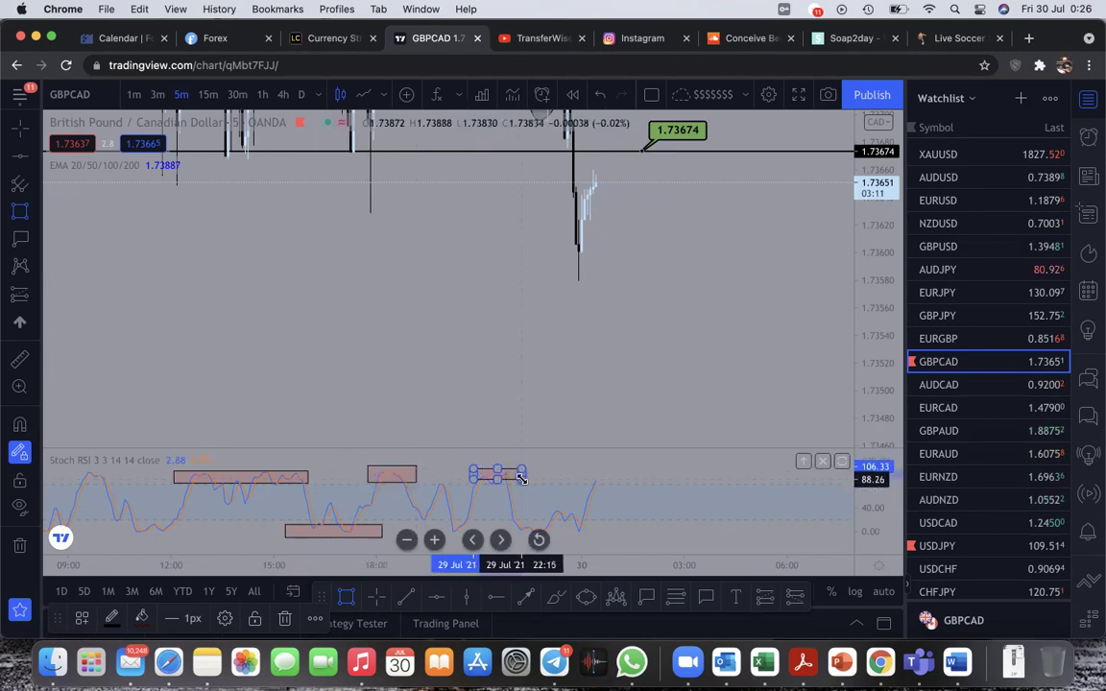
left_click_drag(508, 525, 581, 533)
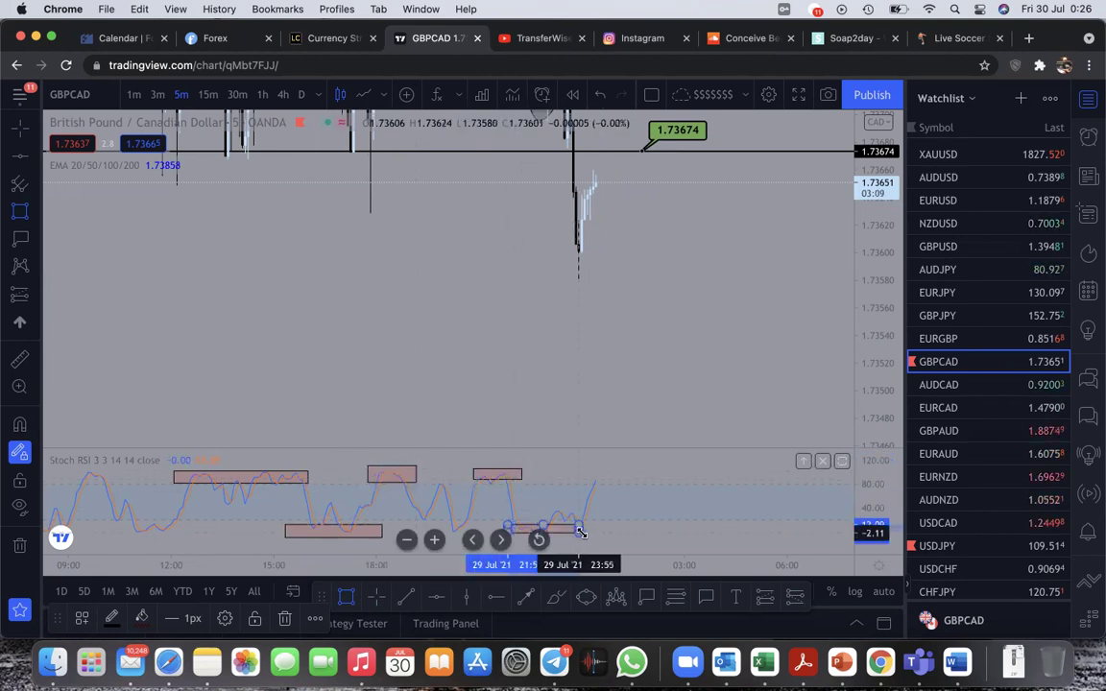
left_click(618, 400)
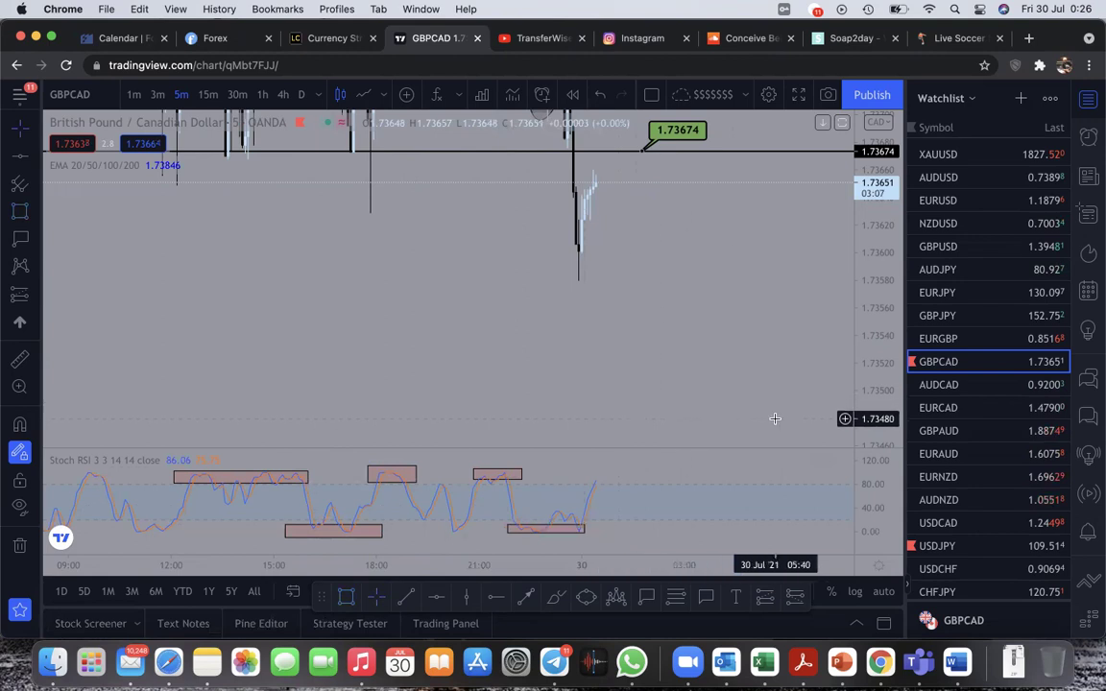
Step: Stretch the Stoch RSI pane's vertical scale and set the indicator's upper and lower band line styles to Line
left_click_drag(873, 496, 872, 468)
left_click_drag(760, 394, 762, 336)
scroll(761, 336, "left", 3)
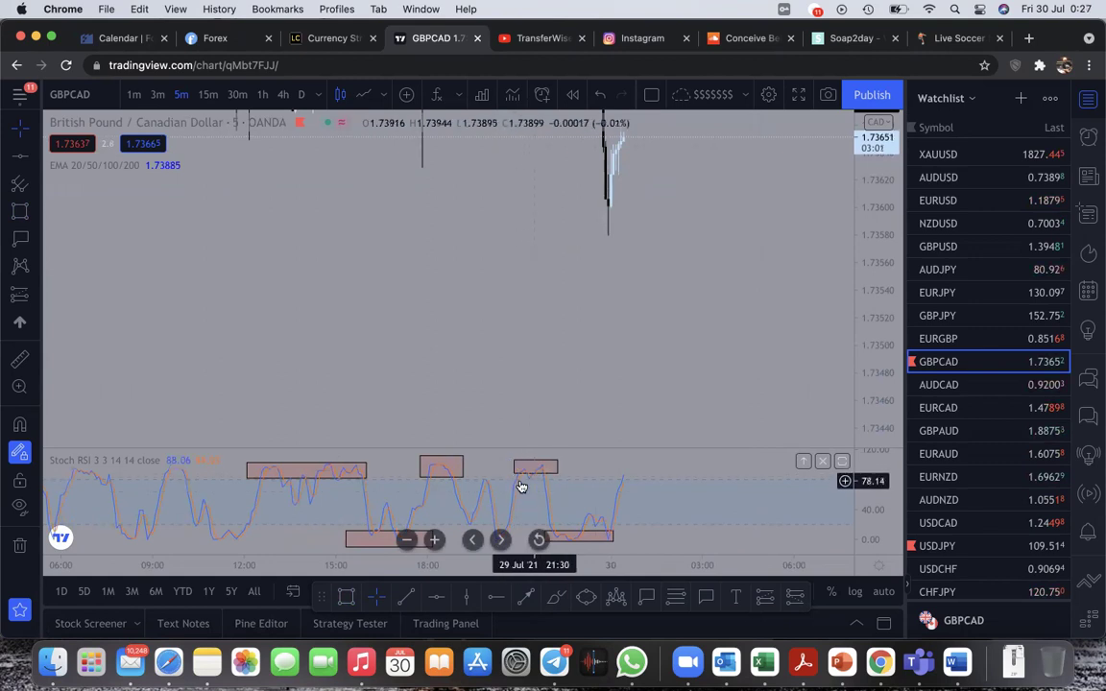
left_click(194, 461)
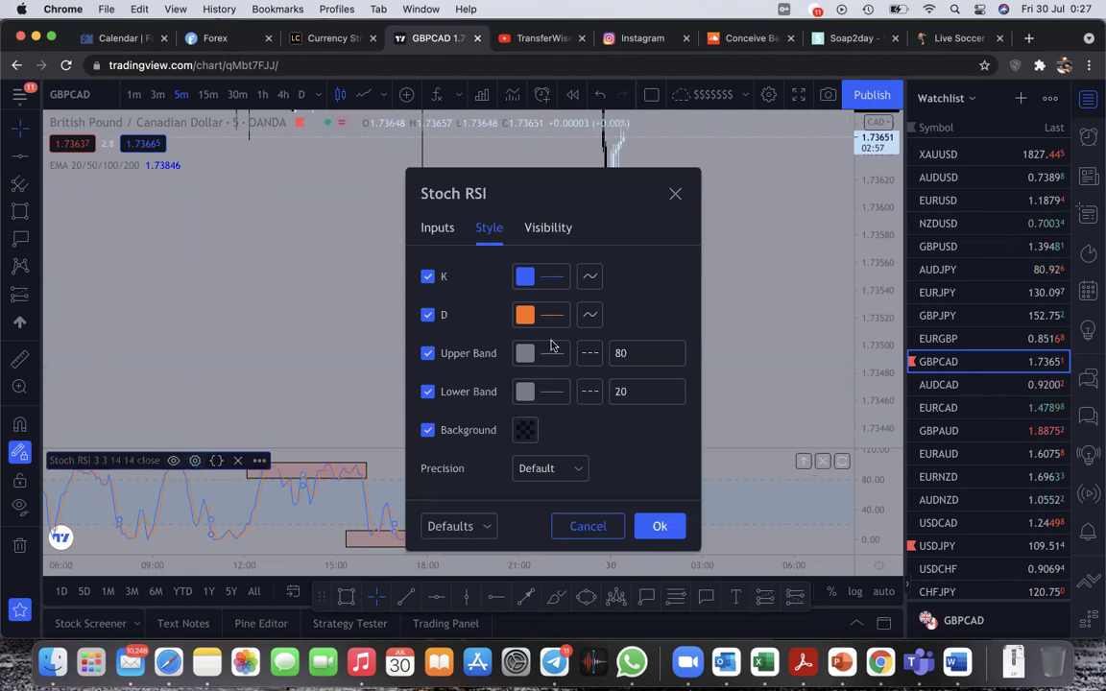
left_click(589, 354)
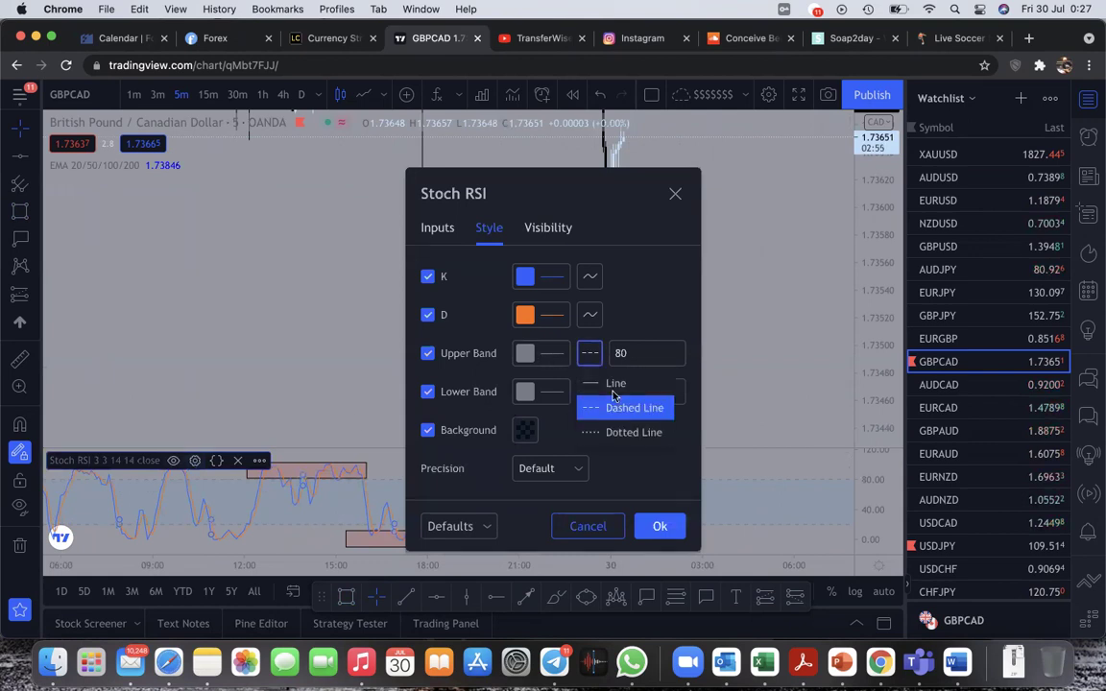
left_click(612, 389)
left_click(590, 391)
left_click(612, 423)
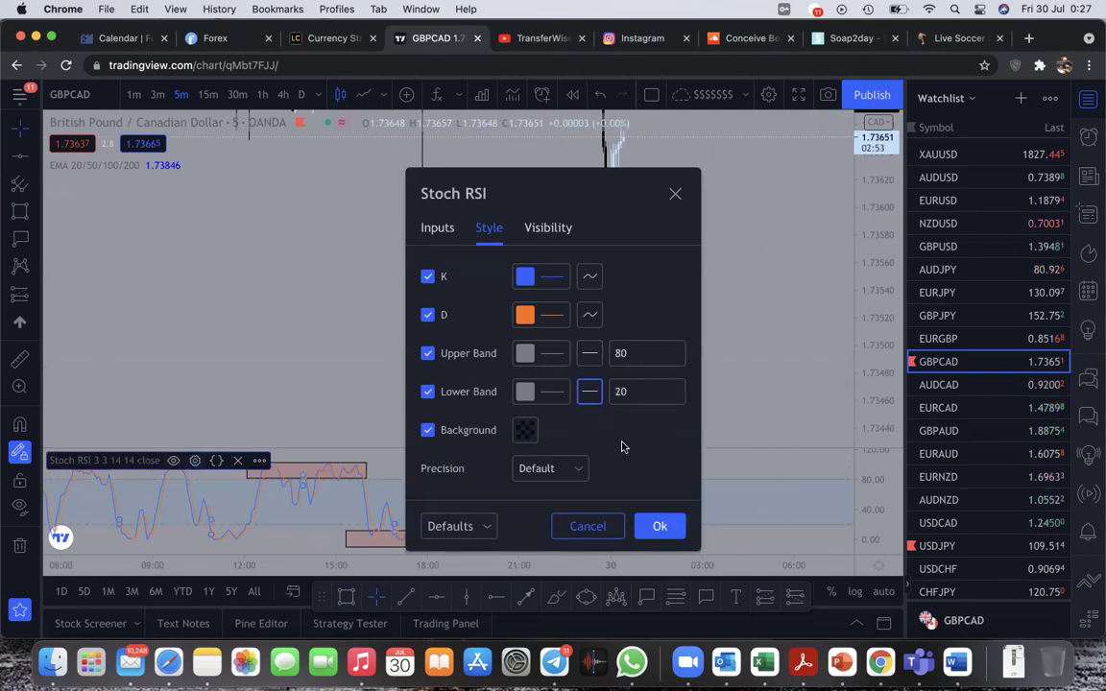
Step: Color the Stoch RSI upper band red with the third thickness and the lower band blue with the second thickness
left_click(587, 361)
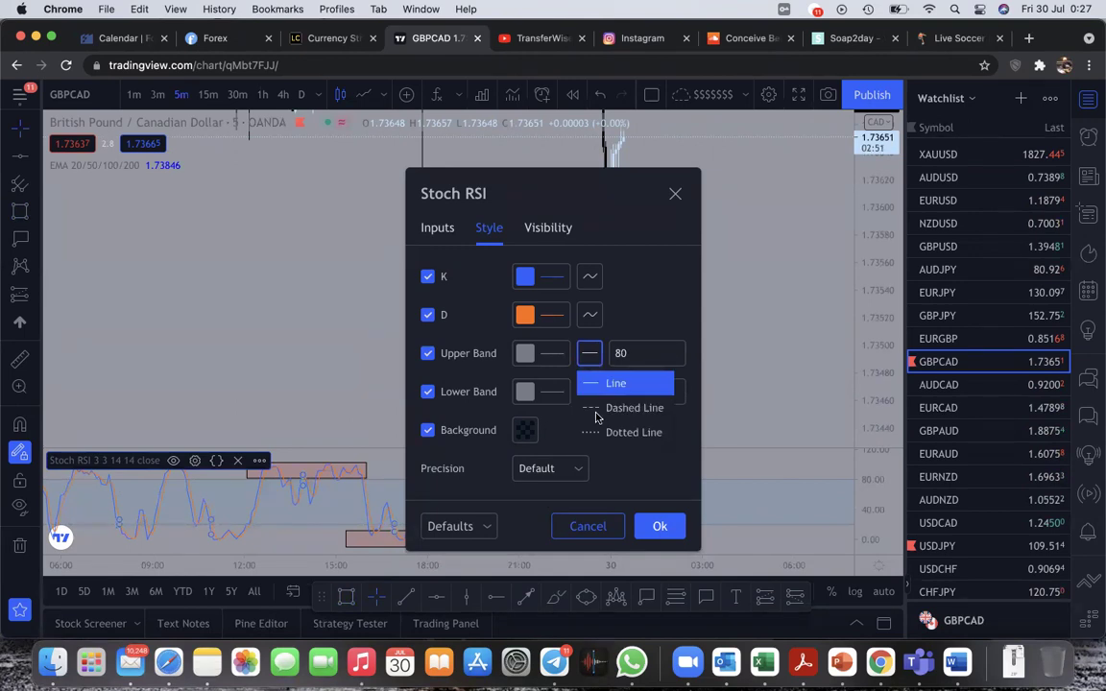
left_click(562, 358)
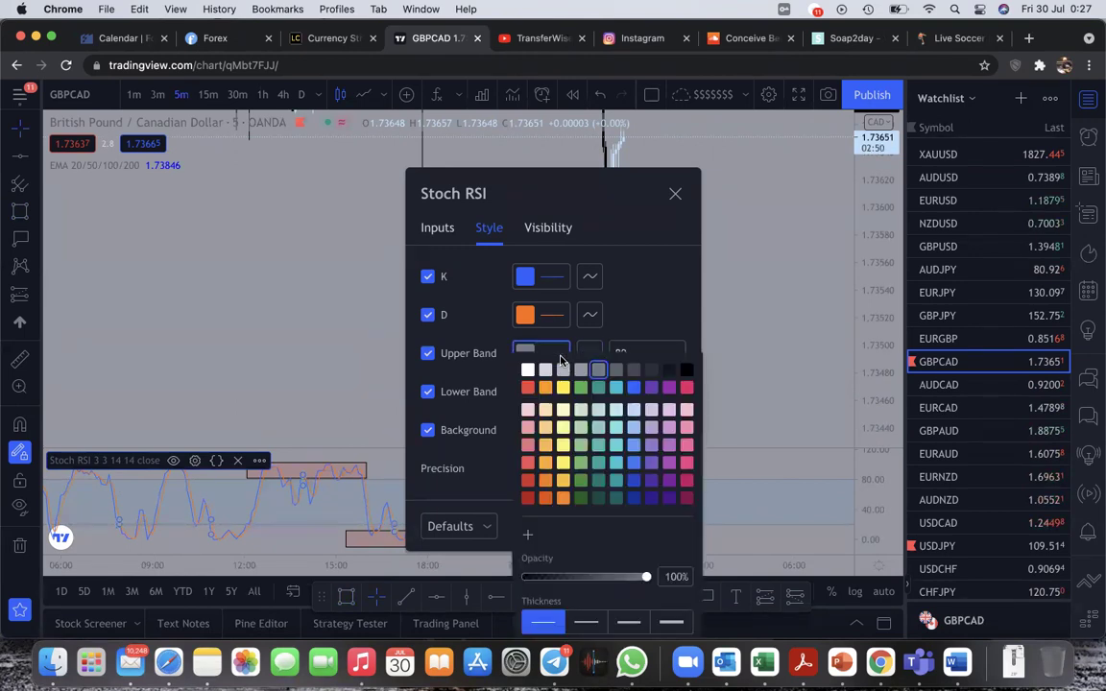
left_click(602, 622)
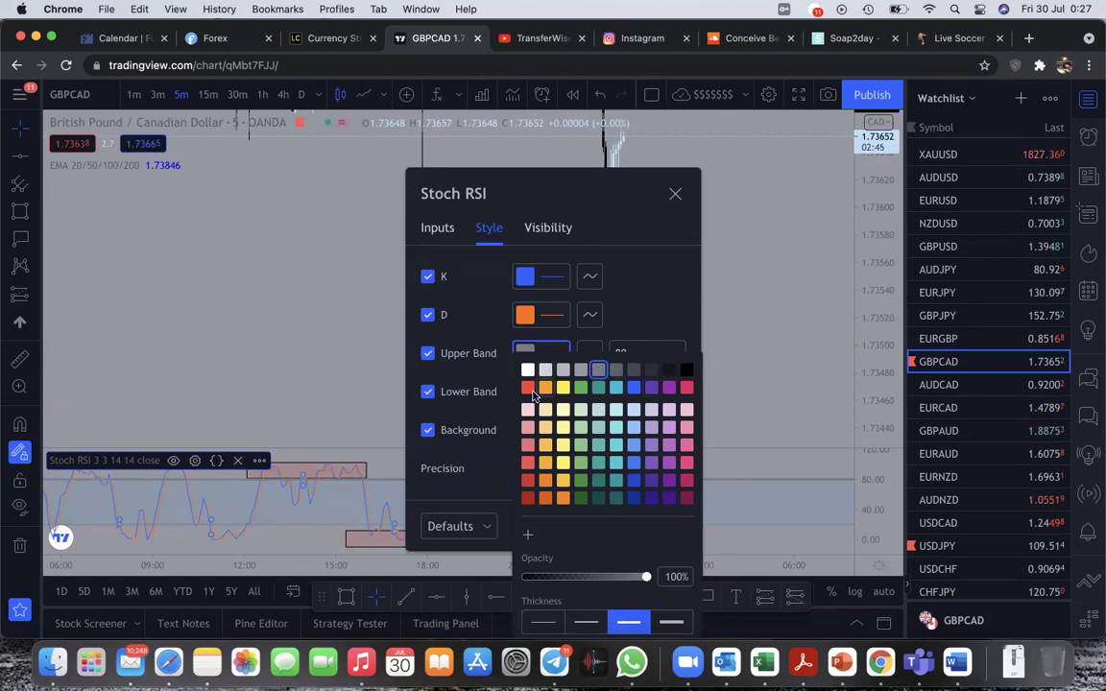
left_click(638, 318)
left_click(555, 393)
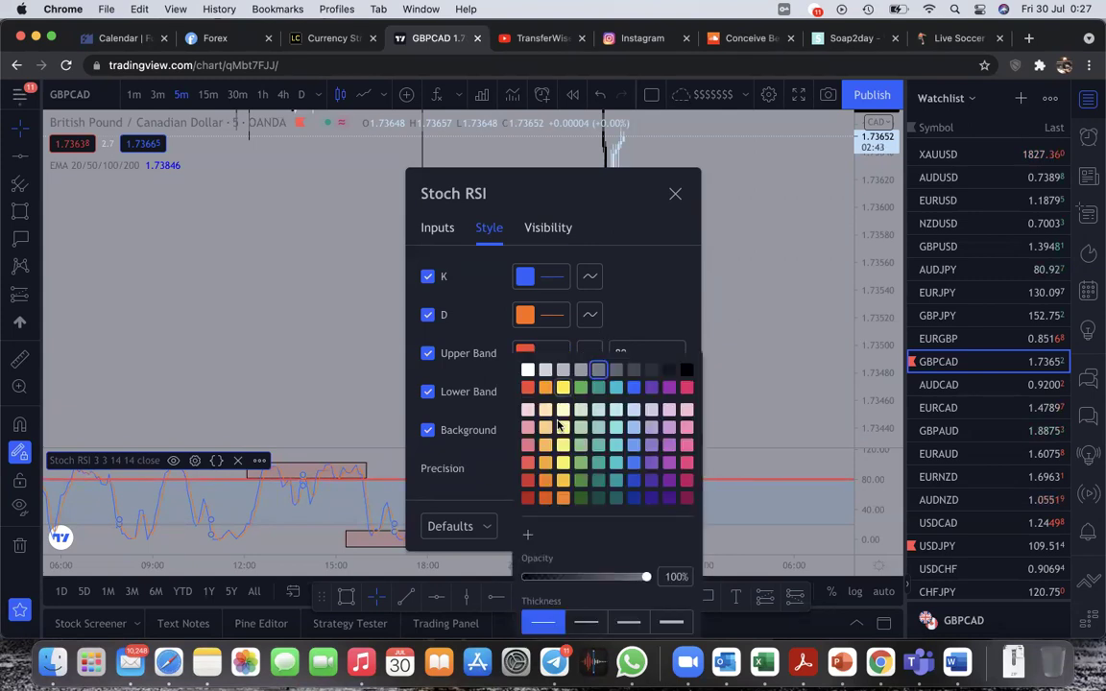
left_click(622, 320)
left_click(562, 393)
left_click(585, 621)
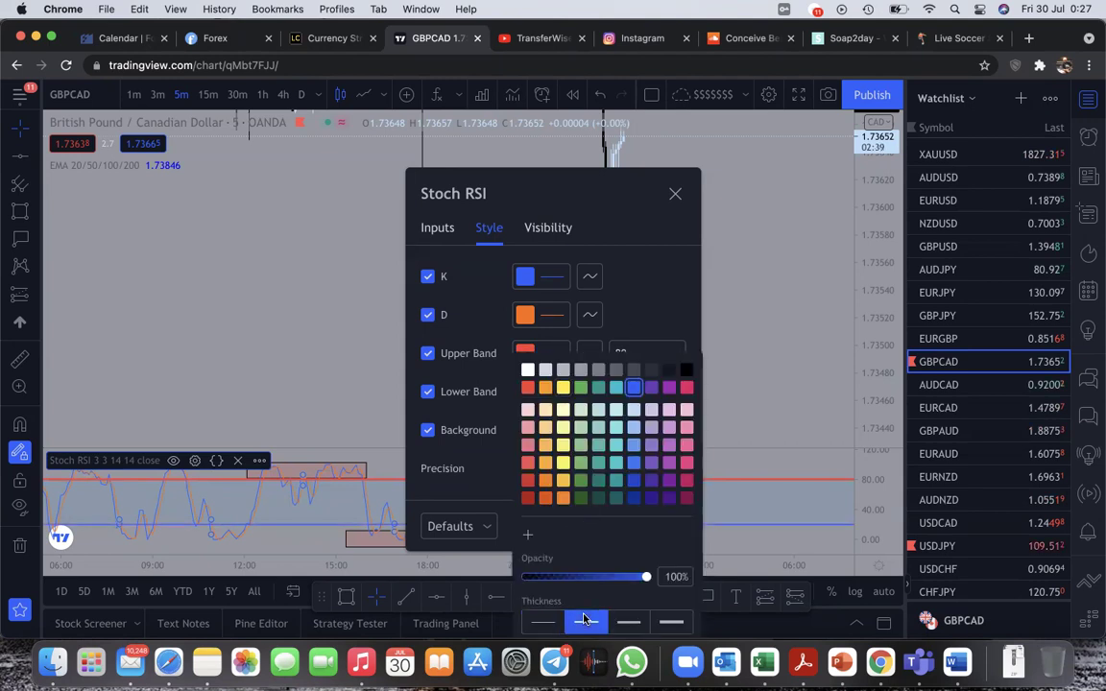
left_click(650, 331)
left_click(652, 528)
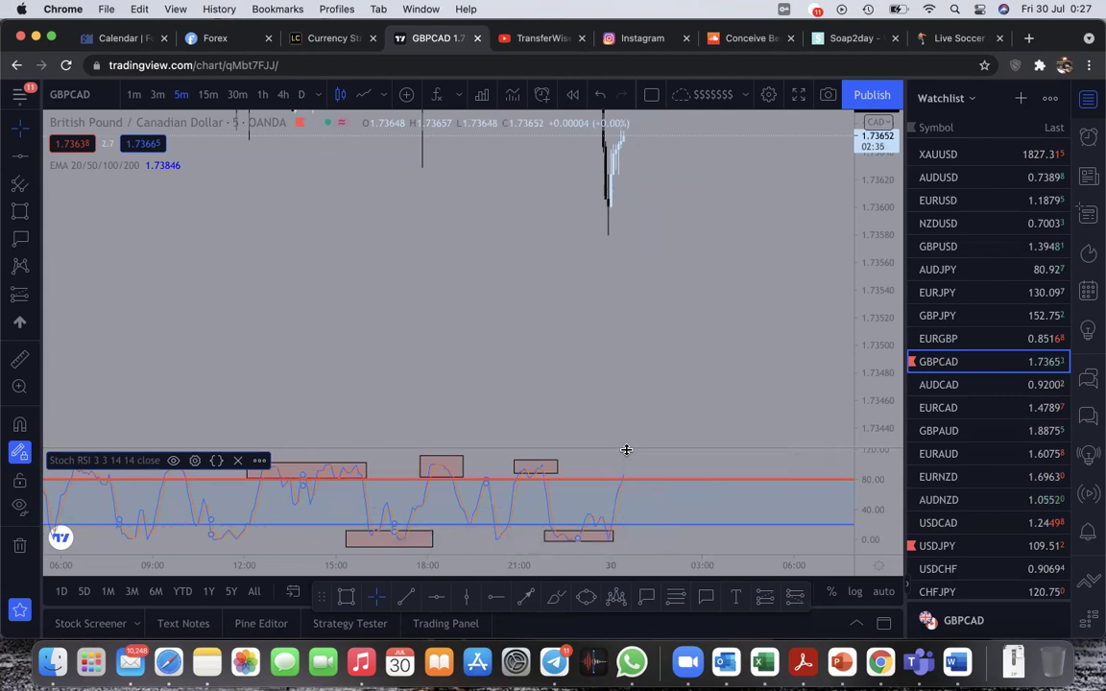
Step: Compare the marked Stoch RSI peaks and troughs with the candles around the 1.73754 and 1.73674 levels
scroll(622, 450, "up", 1)
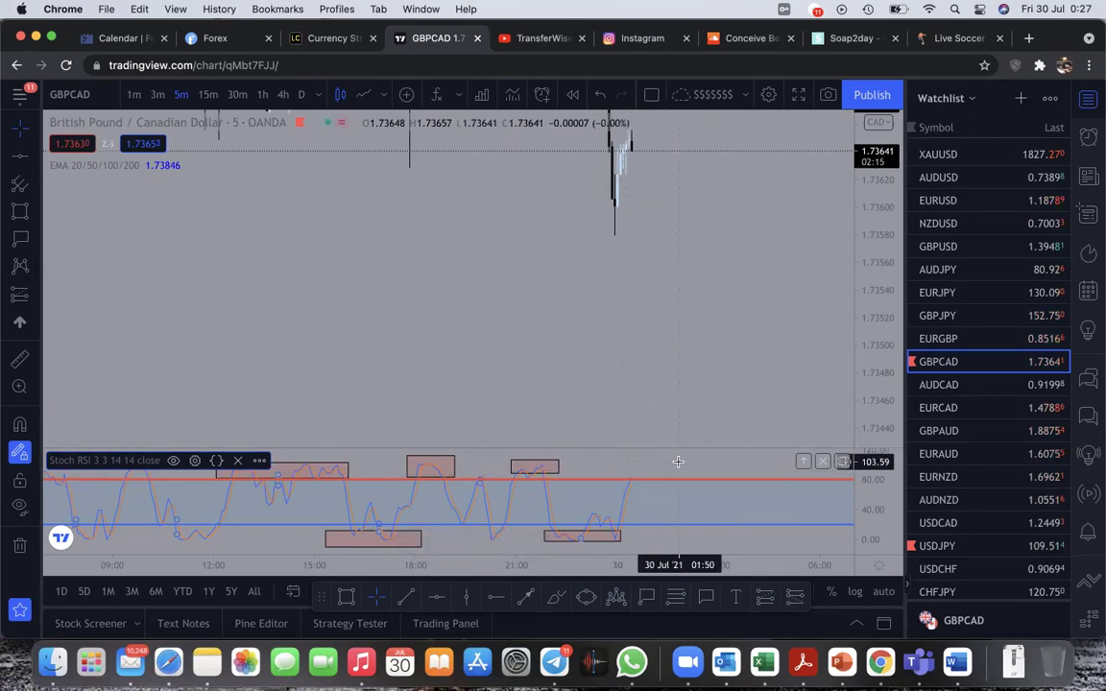
scroll(676, 462, "left", 1)
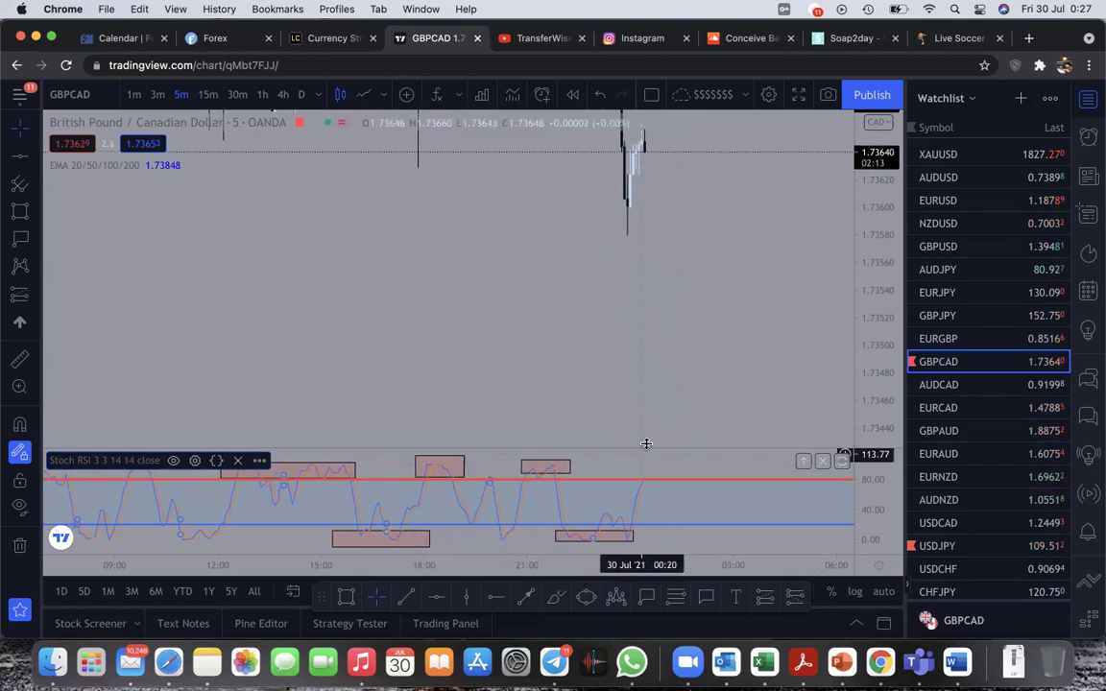
scroll(655, 427, "down", 1)
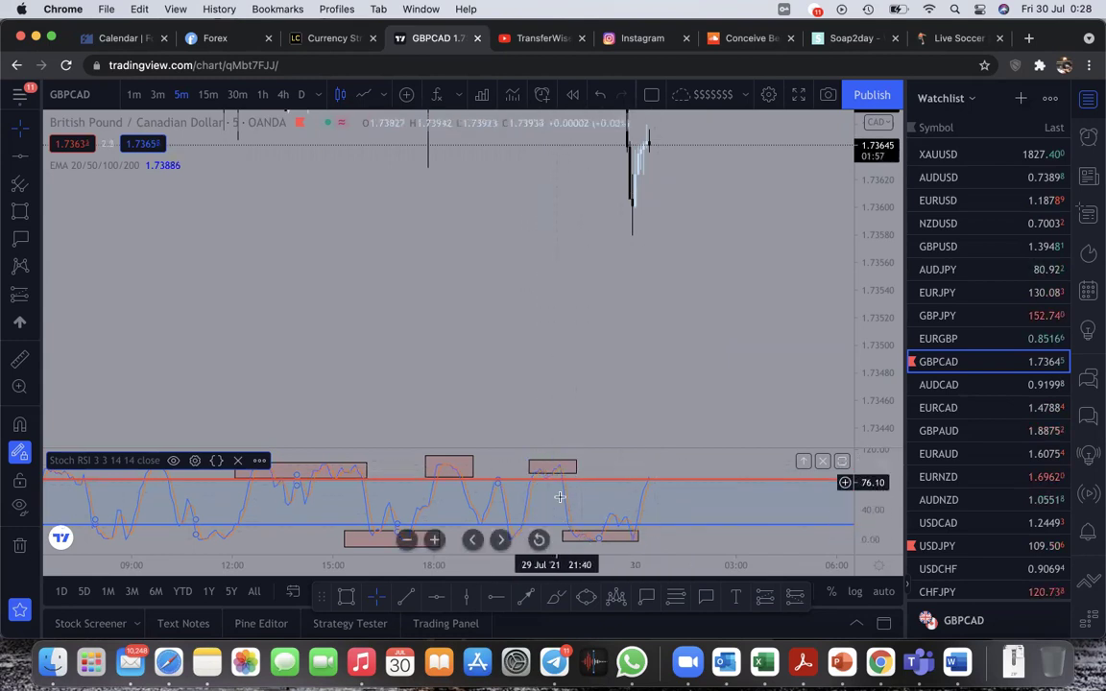
scroll(545, 489, "up", 1)
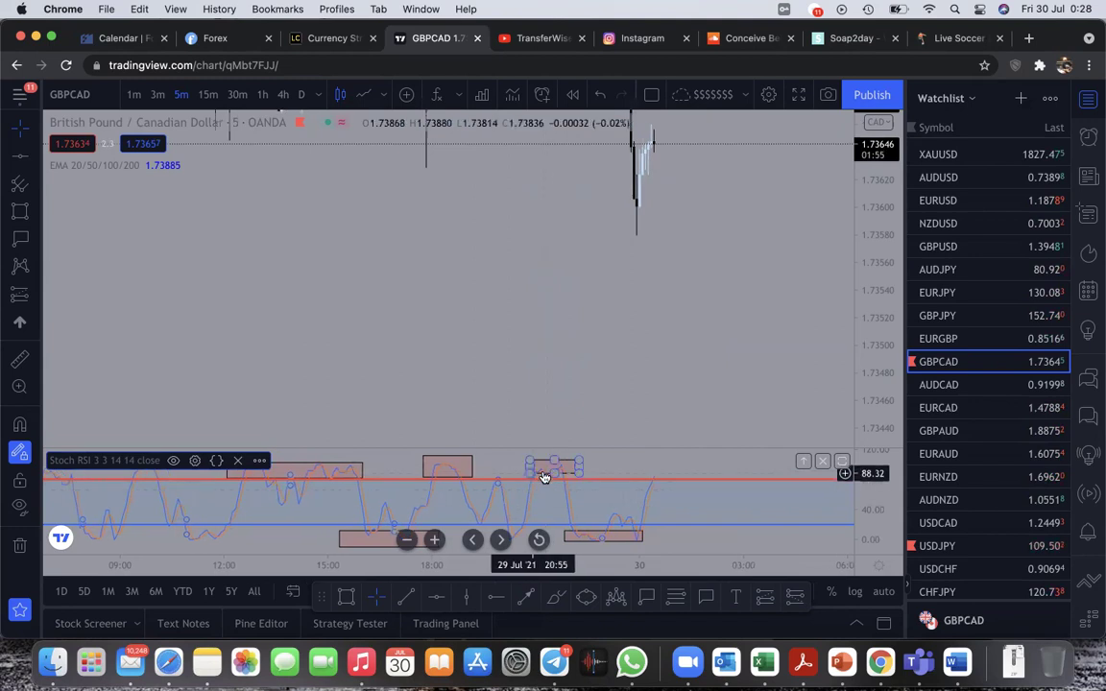
left_click_drag(862, 272, 825, 404)
scroll(735, 377, "up", 2)
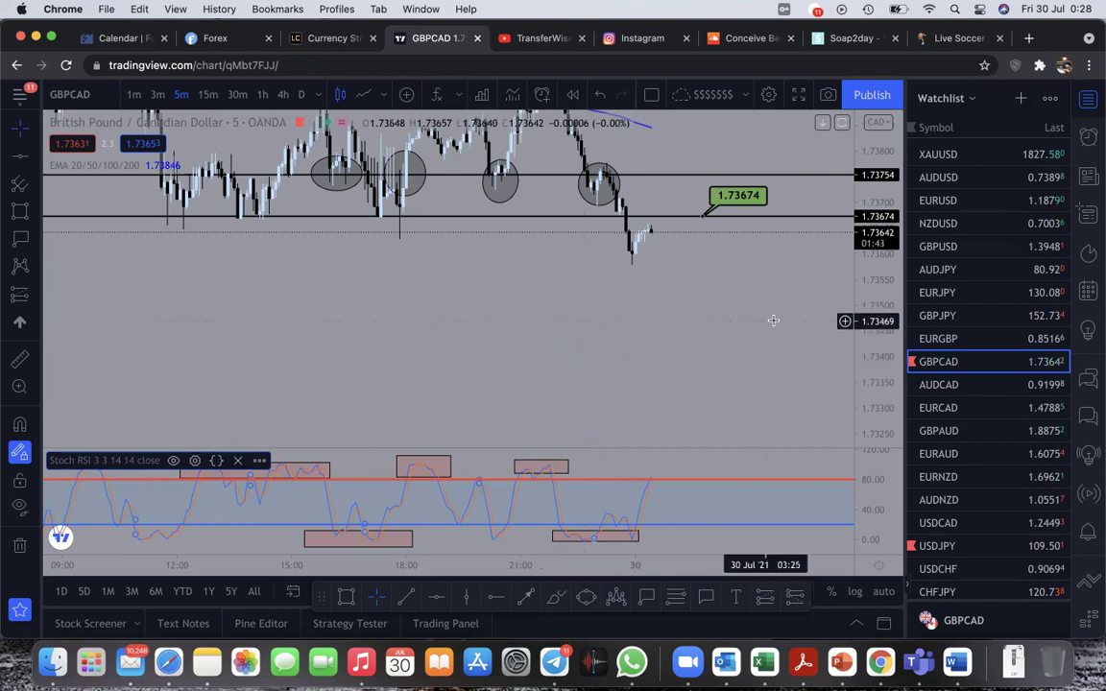
left_click_drag(869, 276, 867, 300)
left_click_drag(746, 276, 751, 346)
scroll(752, 347, "down", 2)
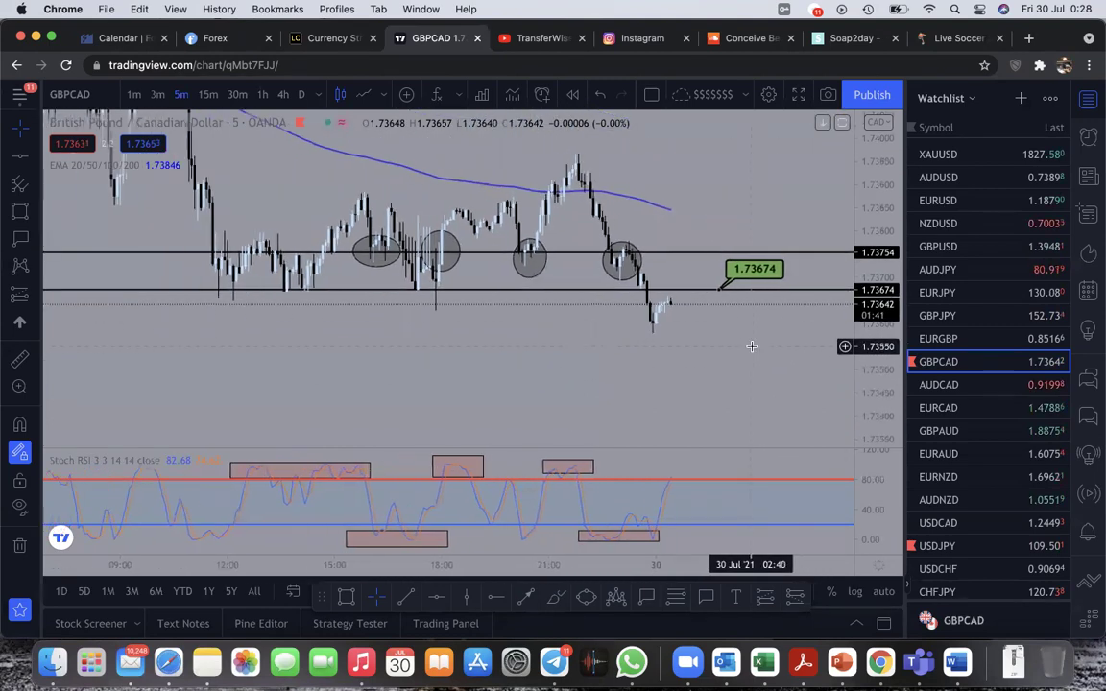
scroll(752, 346, "up", 3)
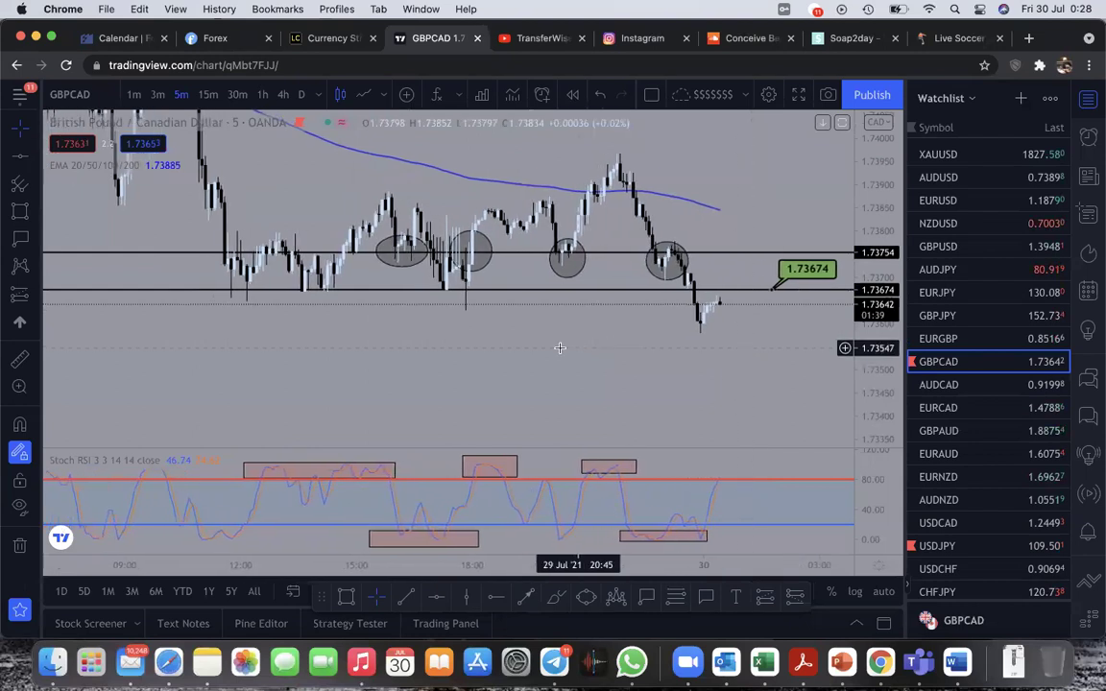
Step: Place a vertical line at 29 Jul '21 12:40 through the first marked Stoch RSI peak zone and inspect it closely
left_click(464, 467)
left_click_drag(345, 399, 484, 387)
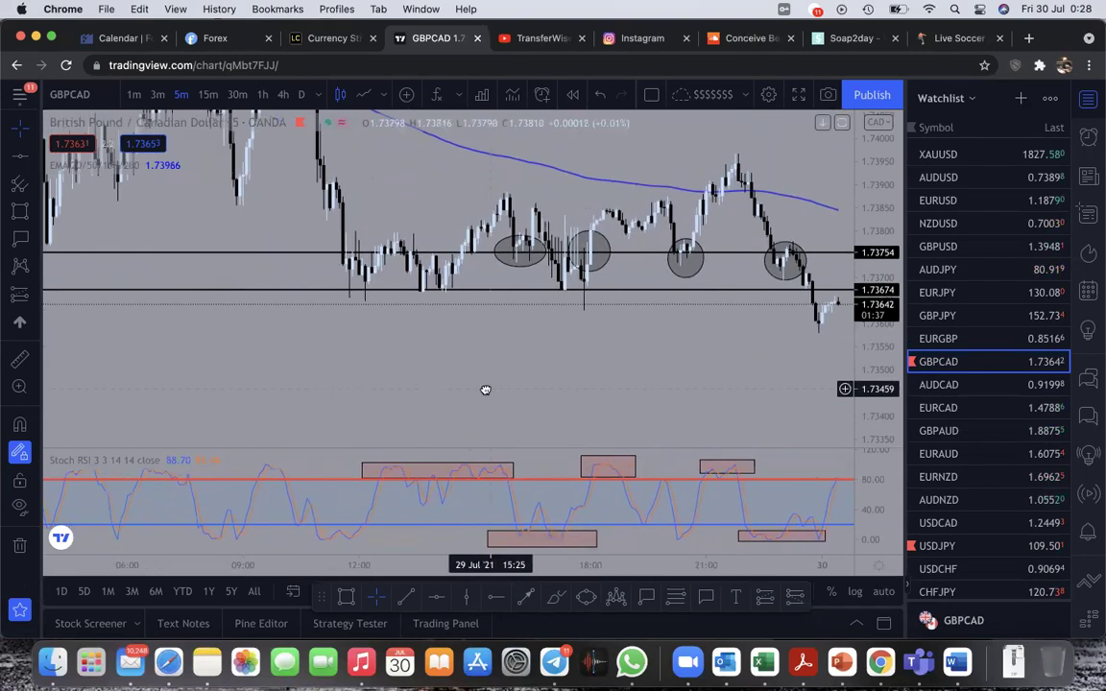
left_click(380, 478)
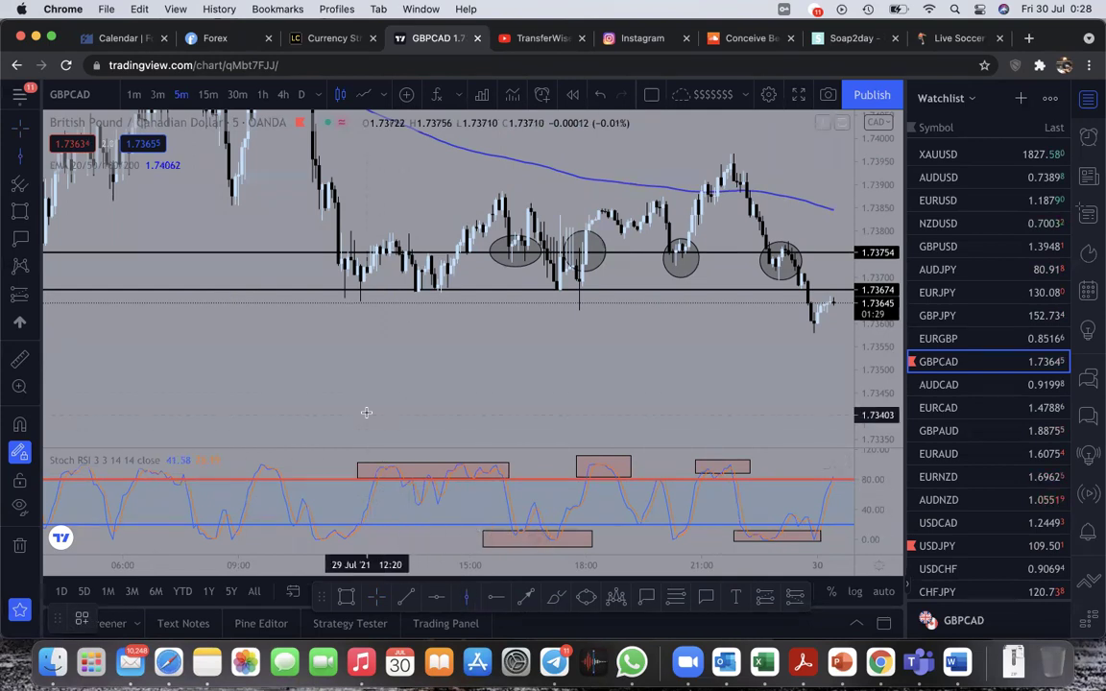
left_click(377, 383)
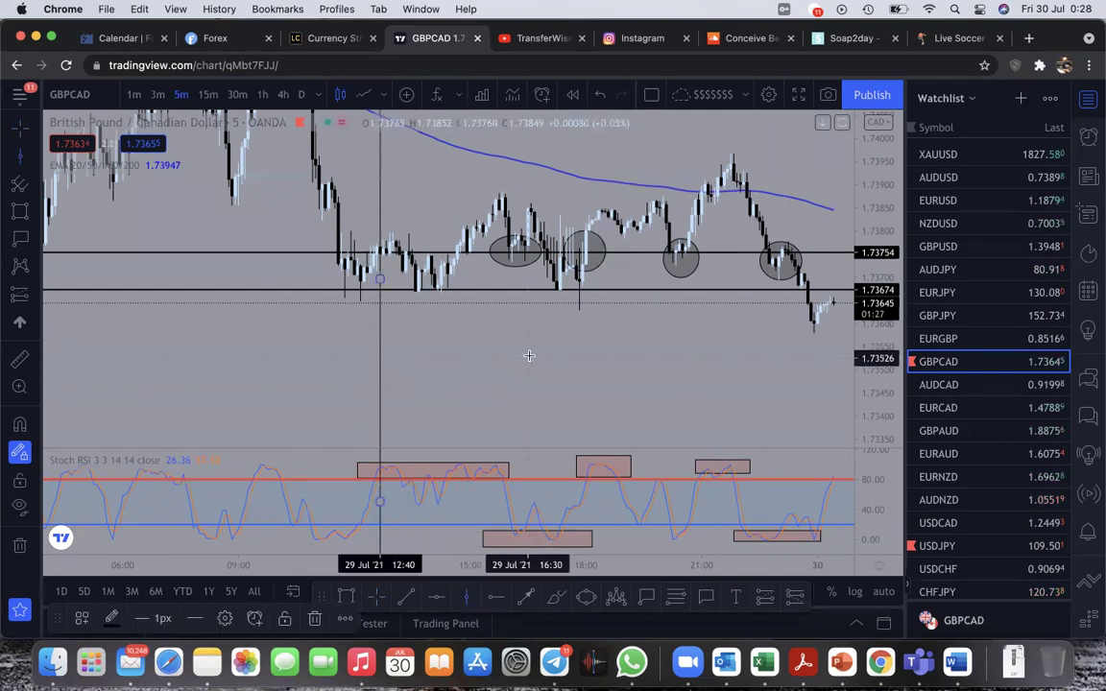
scroll(516, 374, "up", 1)
scroll(516, 373, "up", 3)
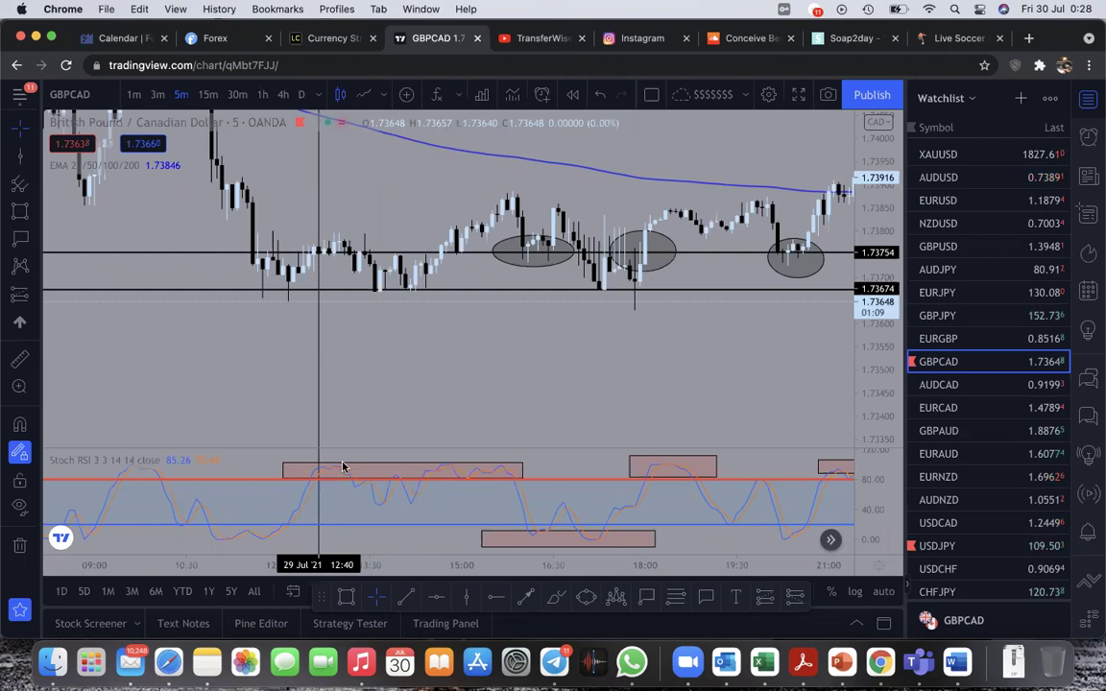
Step: Draw a rectangle over the candles just above the 1.73754 level, spanning about 11:30 to 15:30 on 29 Jul '21
scroll(316, 486, "down", 2)
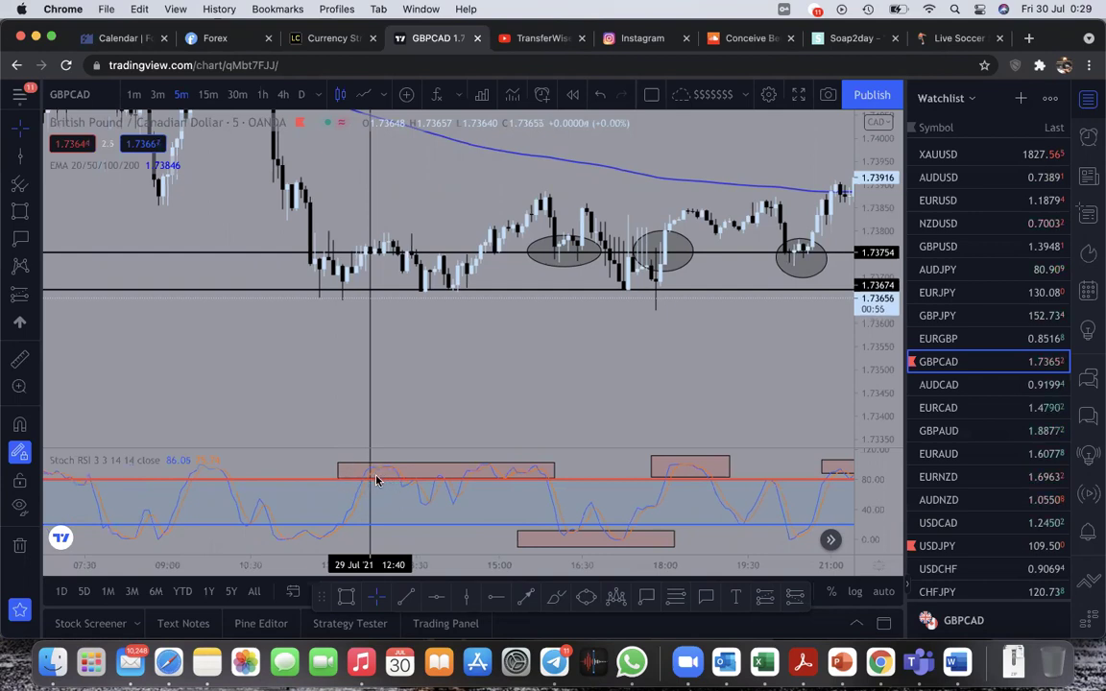
scroll(376, 480, "right", 2)
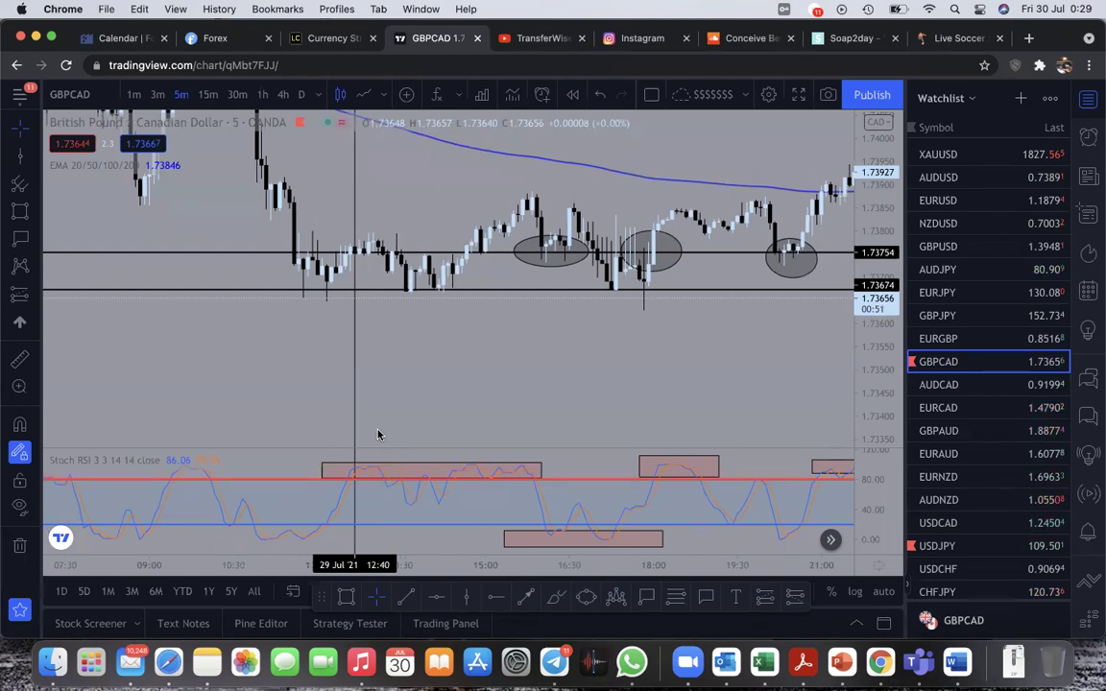
scroll(403, 422, "left", 2)
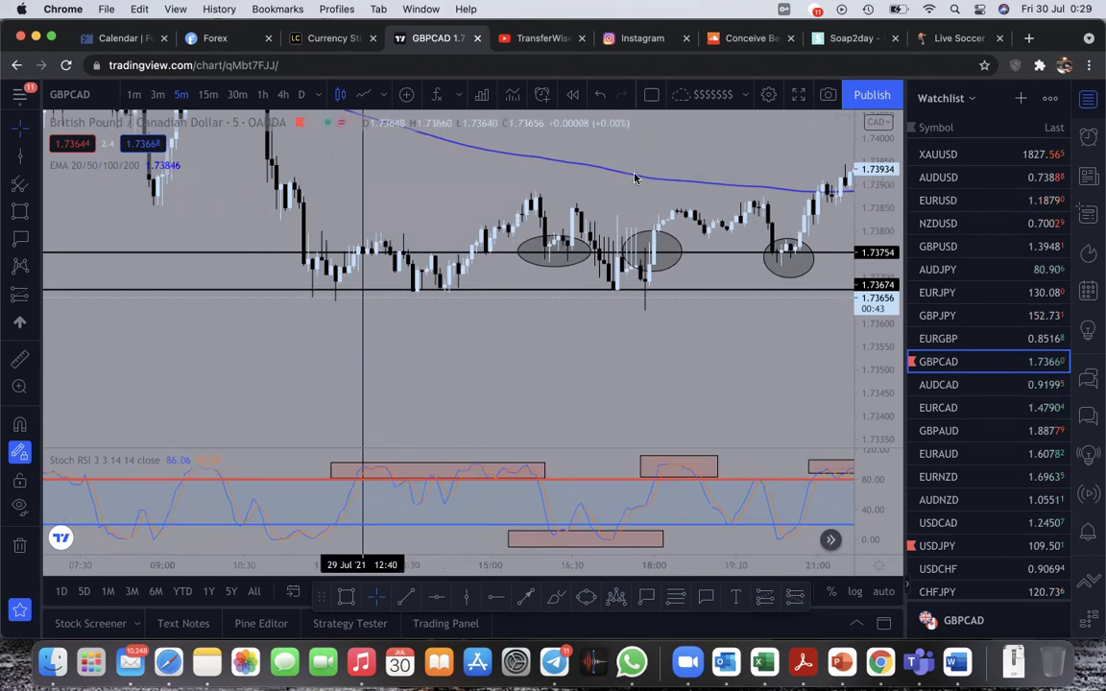
left_click(343, 597)
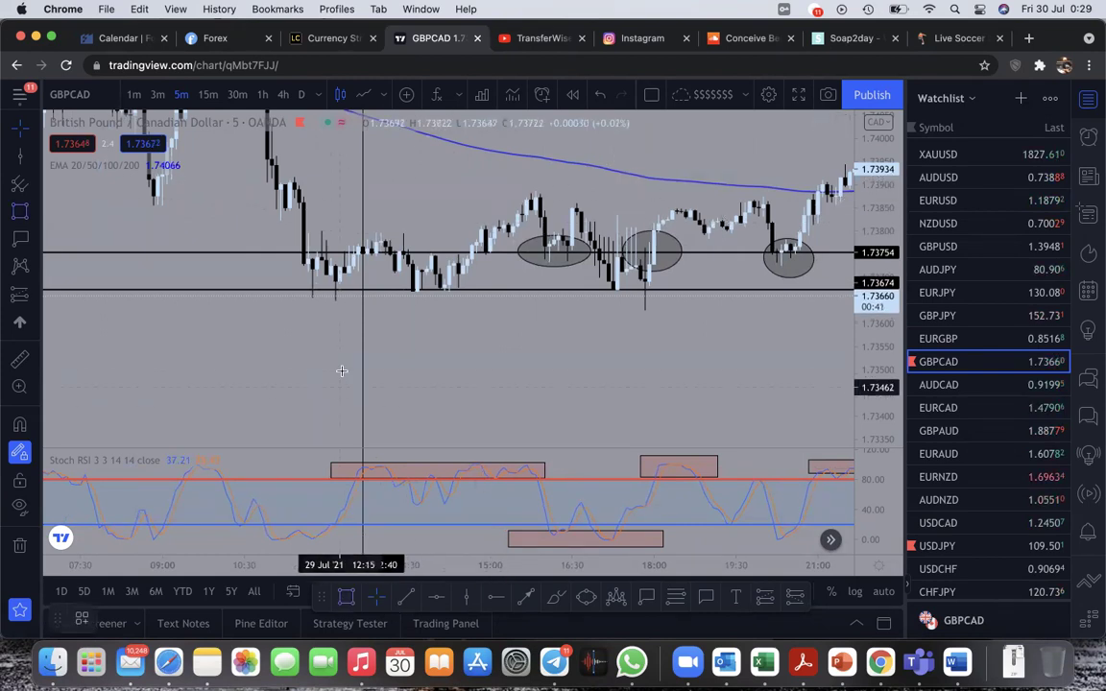
left_click(299, 240)
left_click(517, 251)
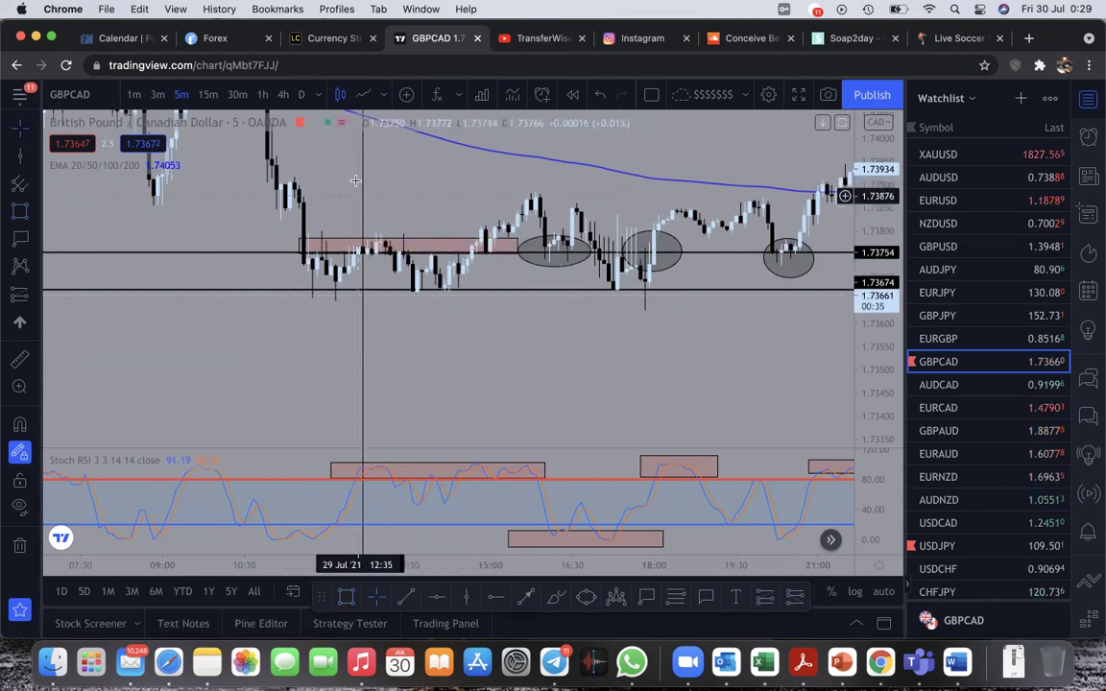
Step: Place a vertical line at 29 Jul '21 13:10 where the first Stoch RSI peak turns down
scroll(367, 339, "up", 2)
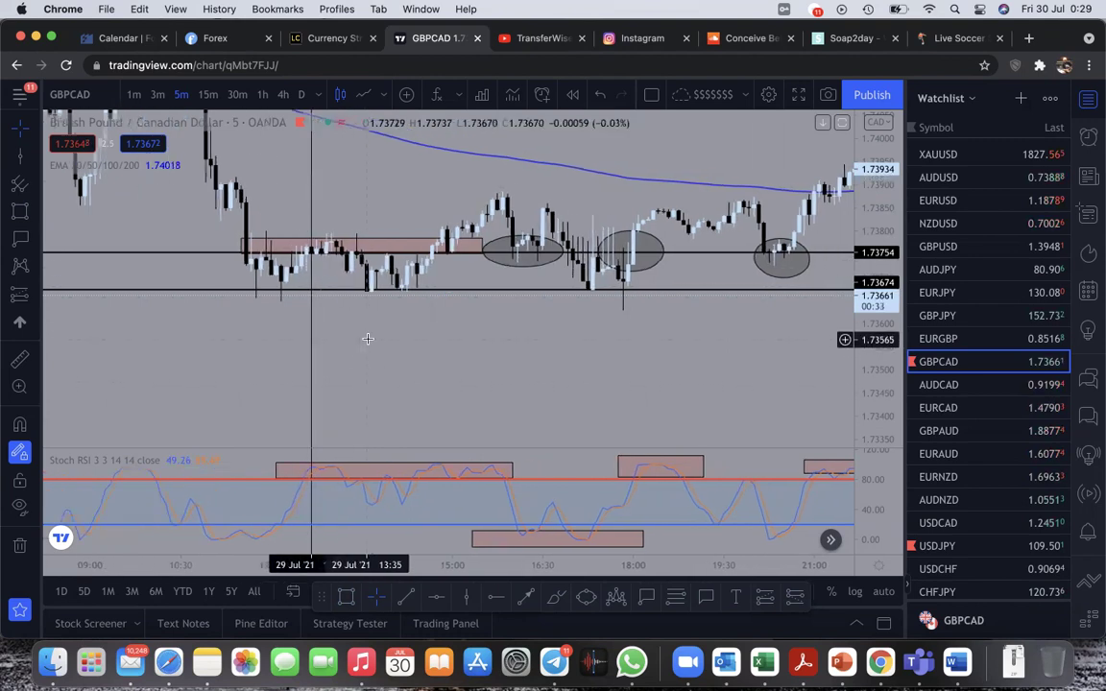
scroll(347, 453, "left", 3)
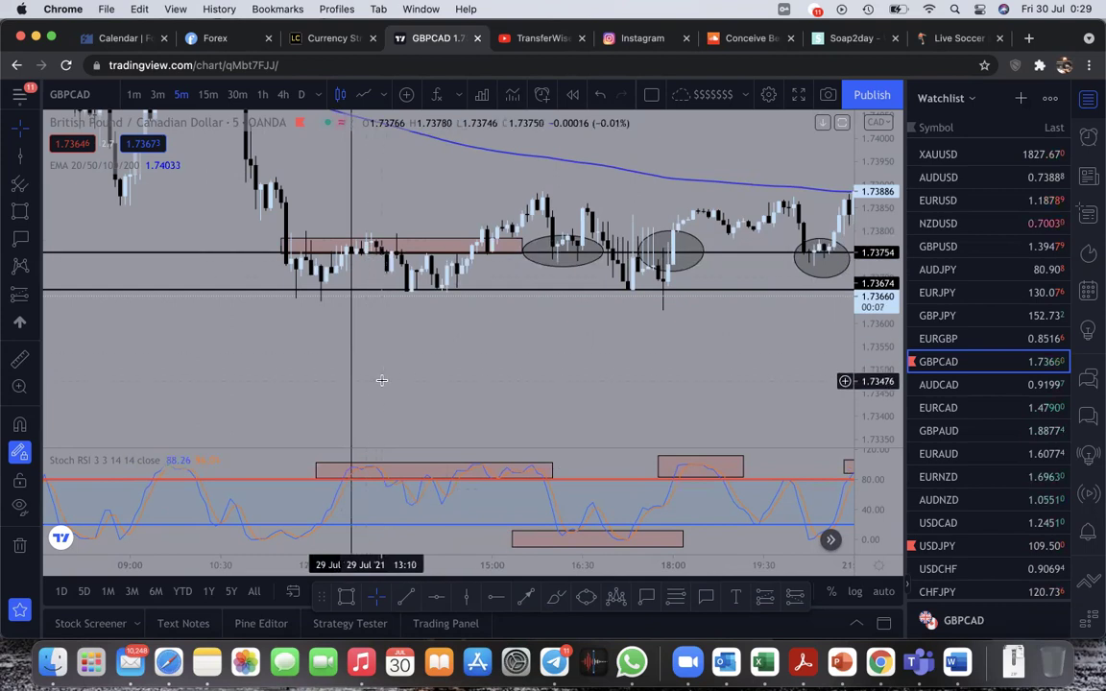
scroll(382, 384, "up", 3)
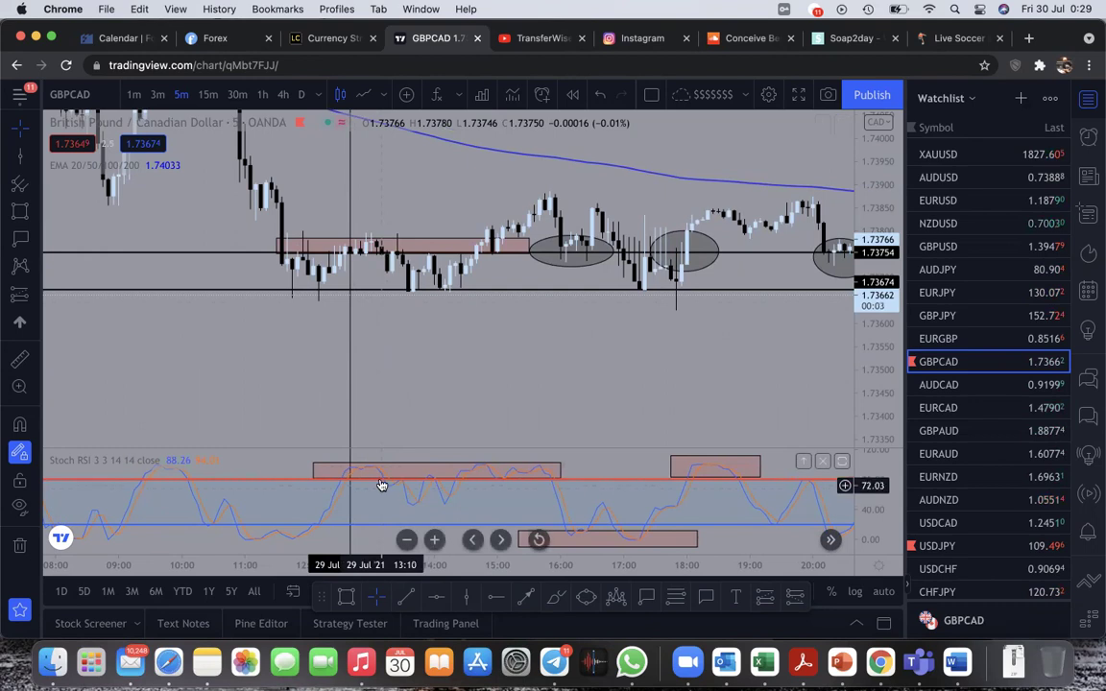
scroll(381, 485, "up", 2)
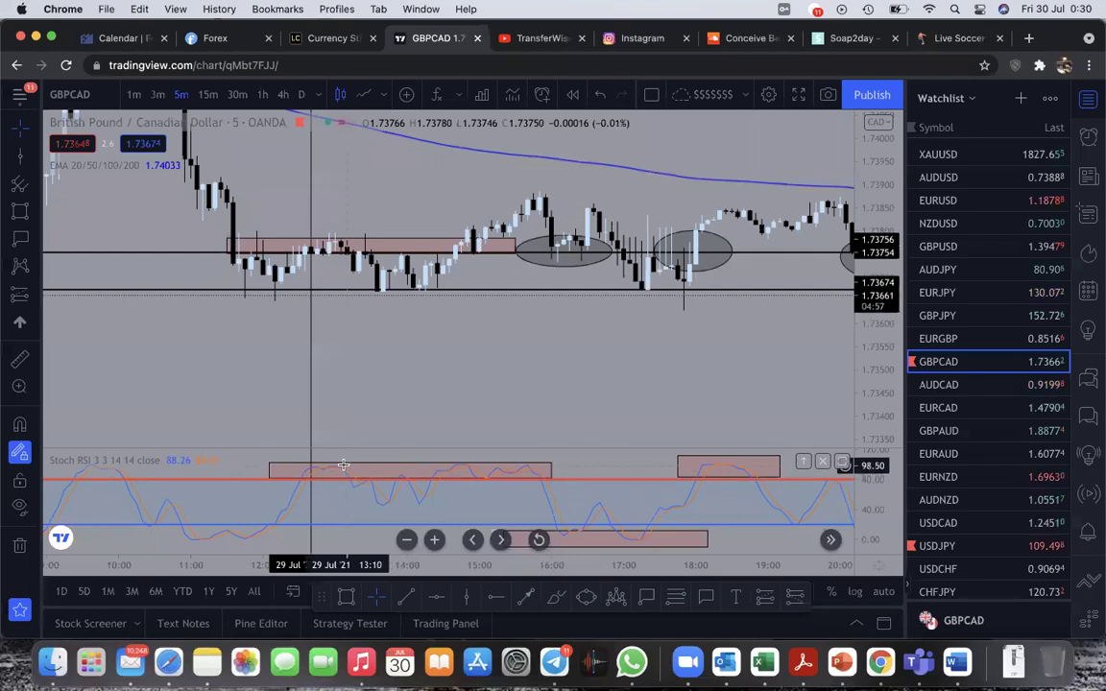
left_click(348, 476)
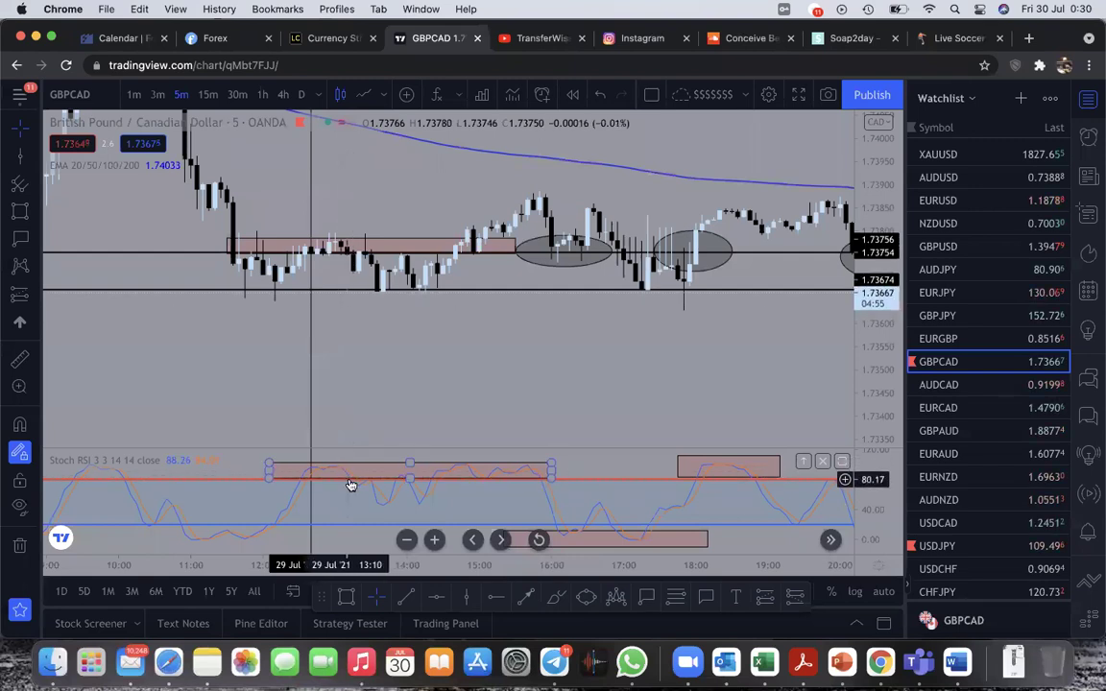
left_click(464, 599)
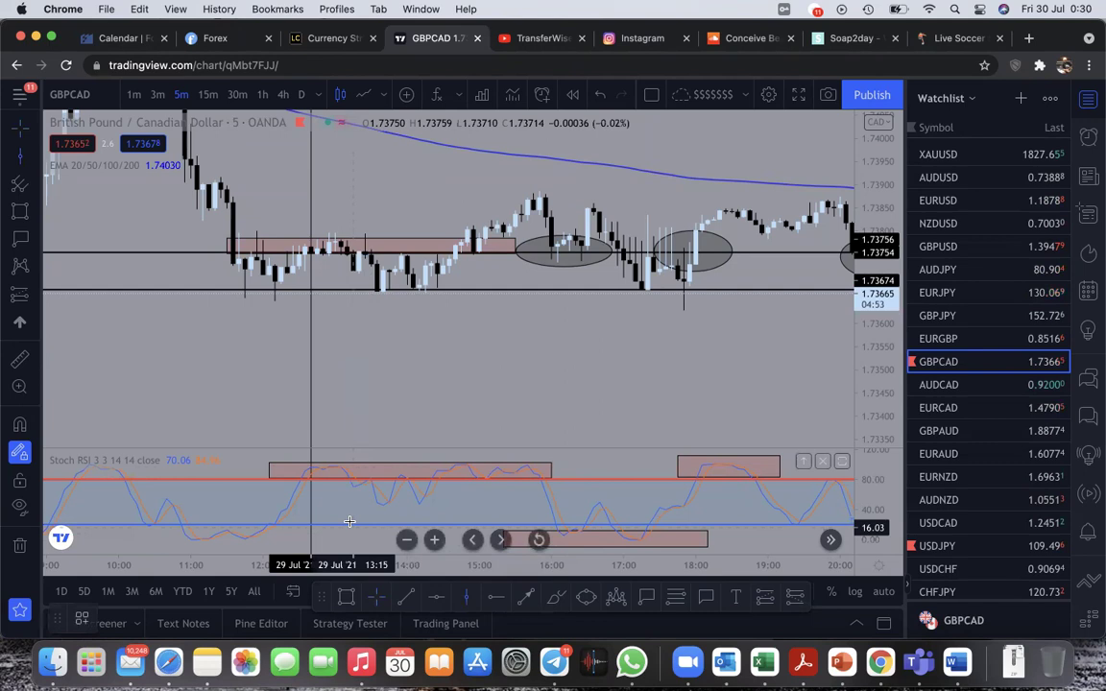
left_click(346, 500)
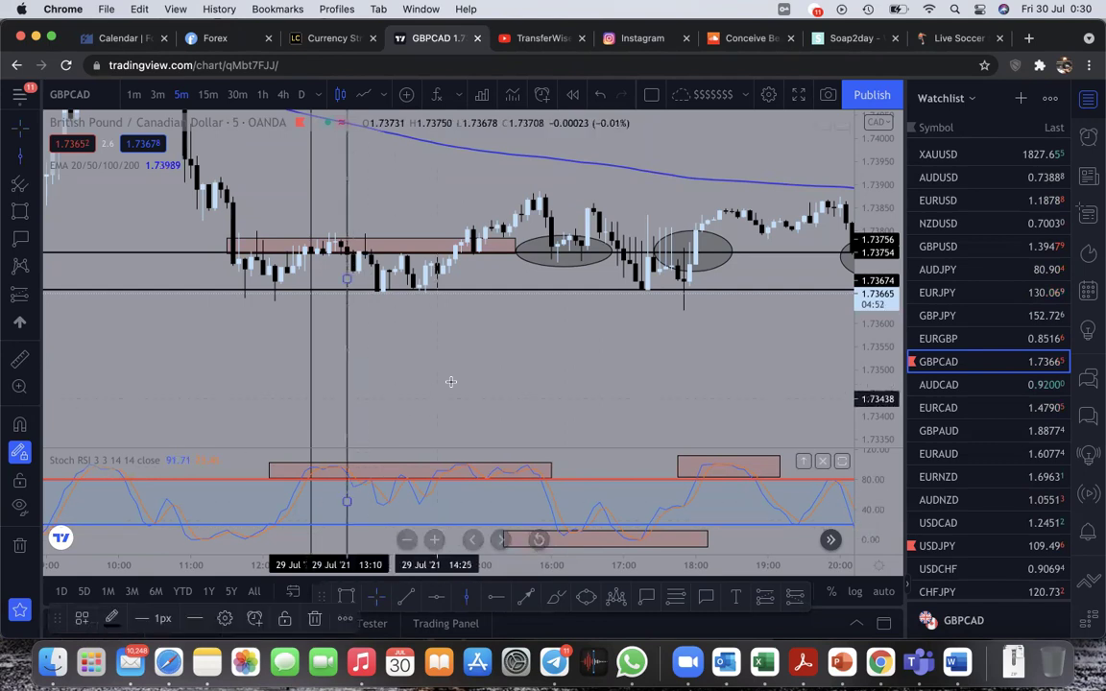
left_click(402, 186)
Step: Examine how price moves between and after the 12:40 and 13:10 vertical lines compared with the Stoch RSI peak
scroll(403, 195, "up", 3)
scroll(403, 195, "up", 3)
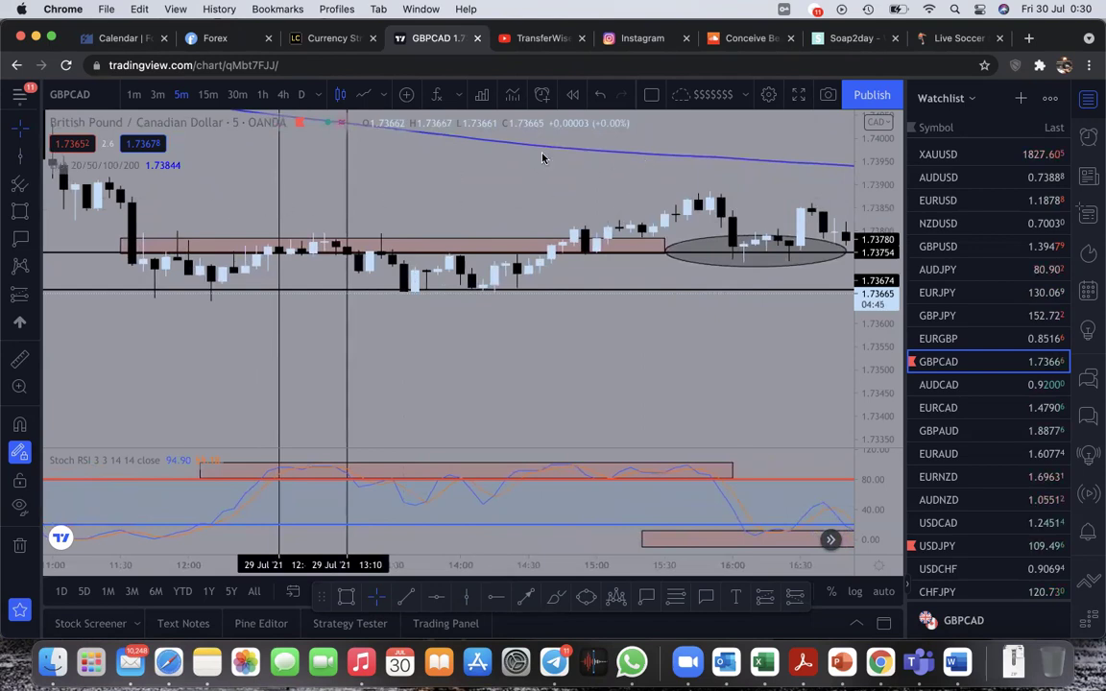
left_click_drag(877, 374, 872, 94)
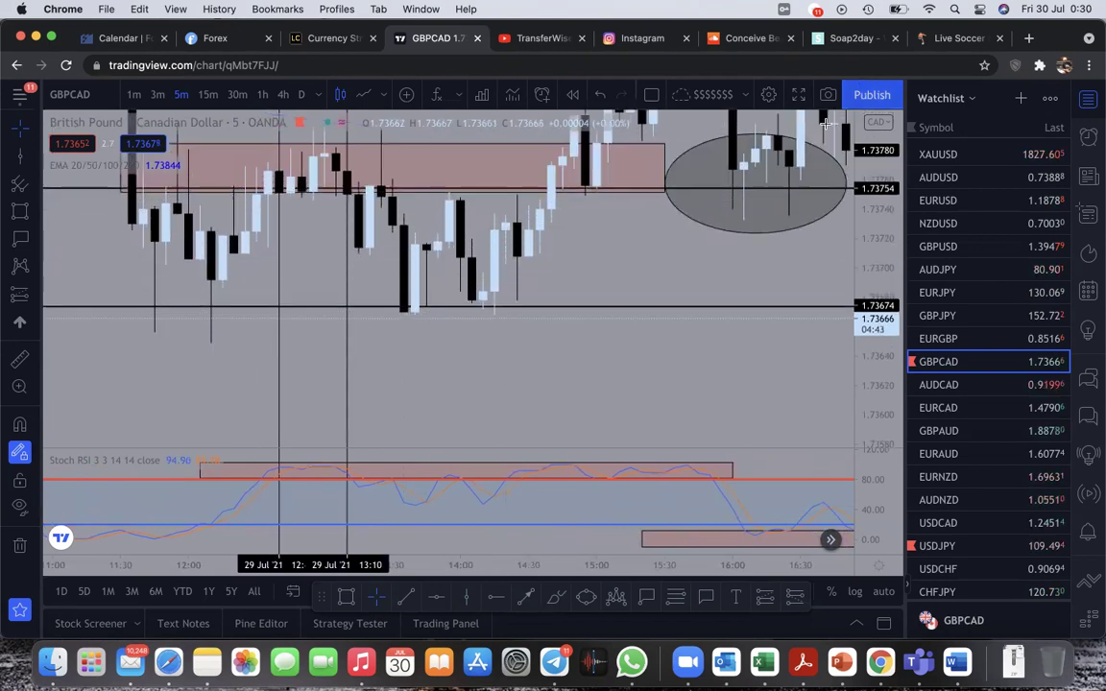
left_click_drag(648, 262, 716, 330)
scroll(717, 329, "down", 1)
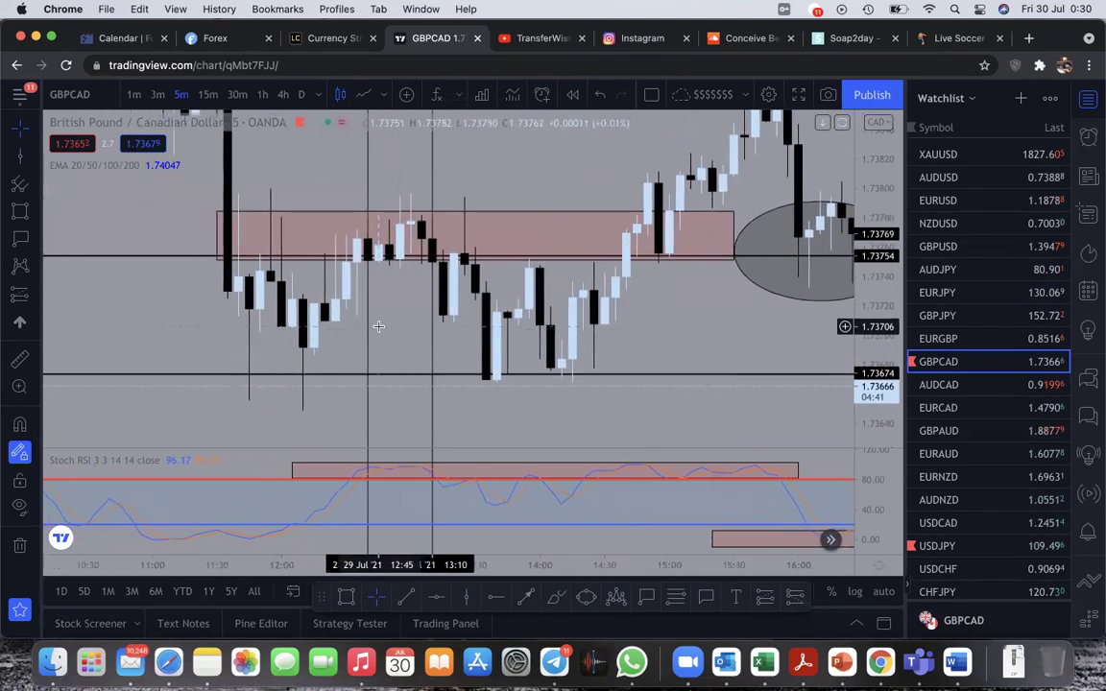
left_click(367, 485)
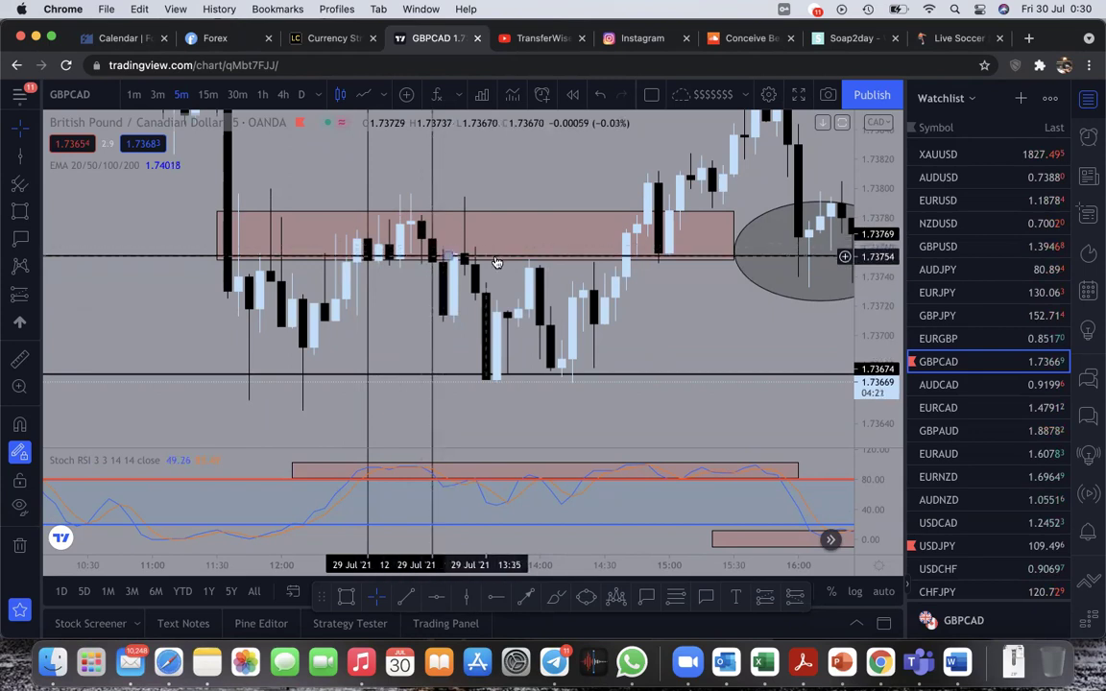
left_click_drag(881, 216, 869, 298)
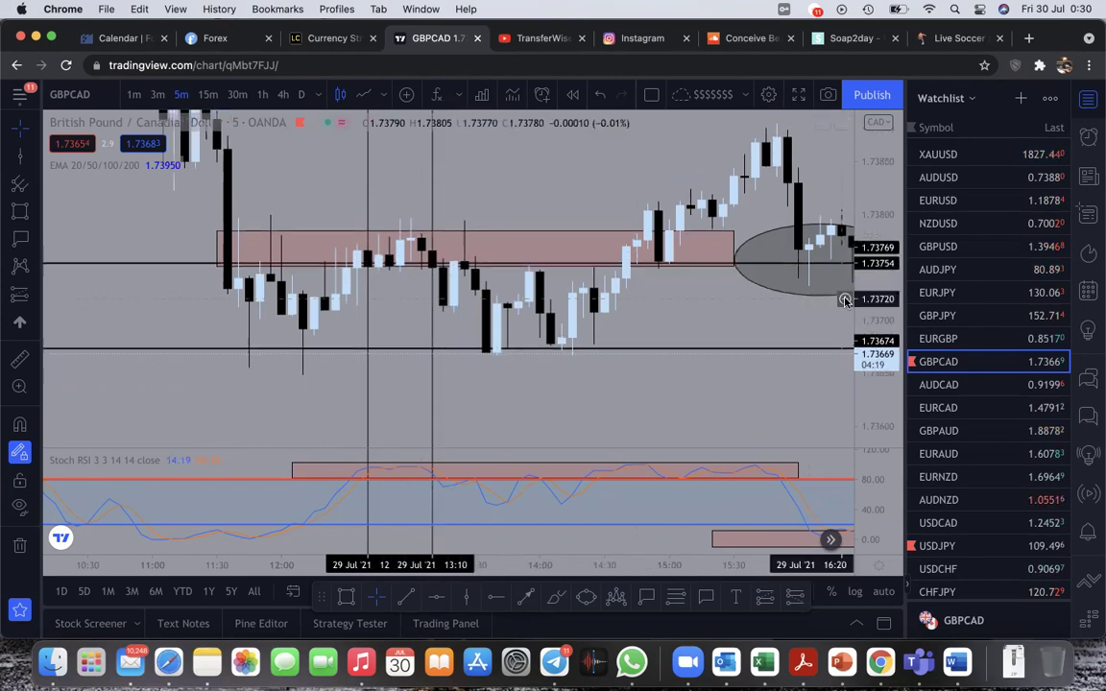
scroll(432, 283, "down", 1)
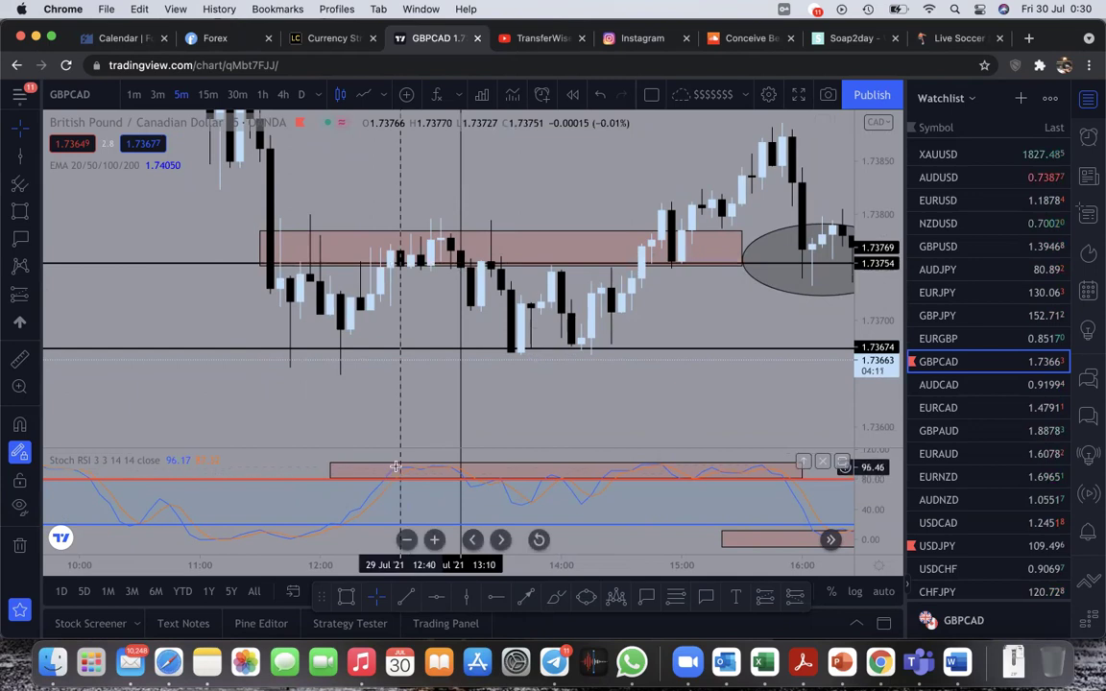
scroll(395, 468, "down", 1)
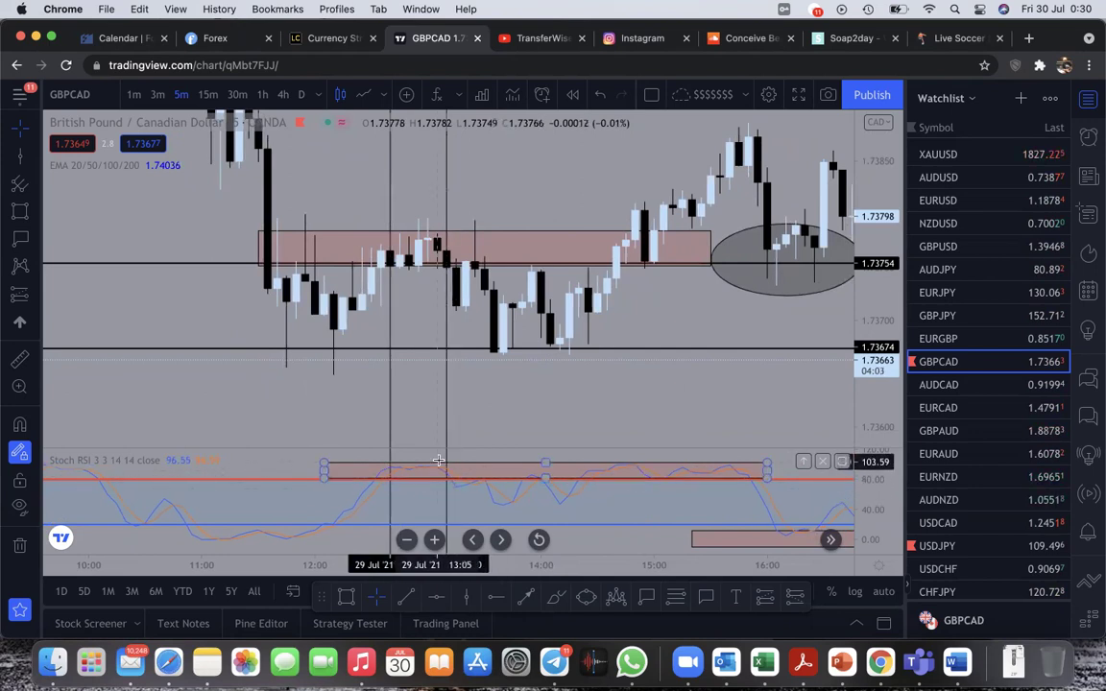
left_click_drag(524, 410, 518, 328)
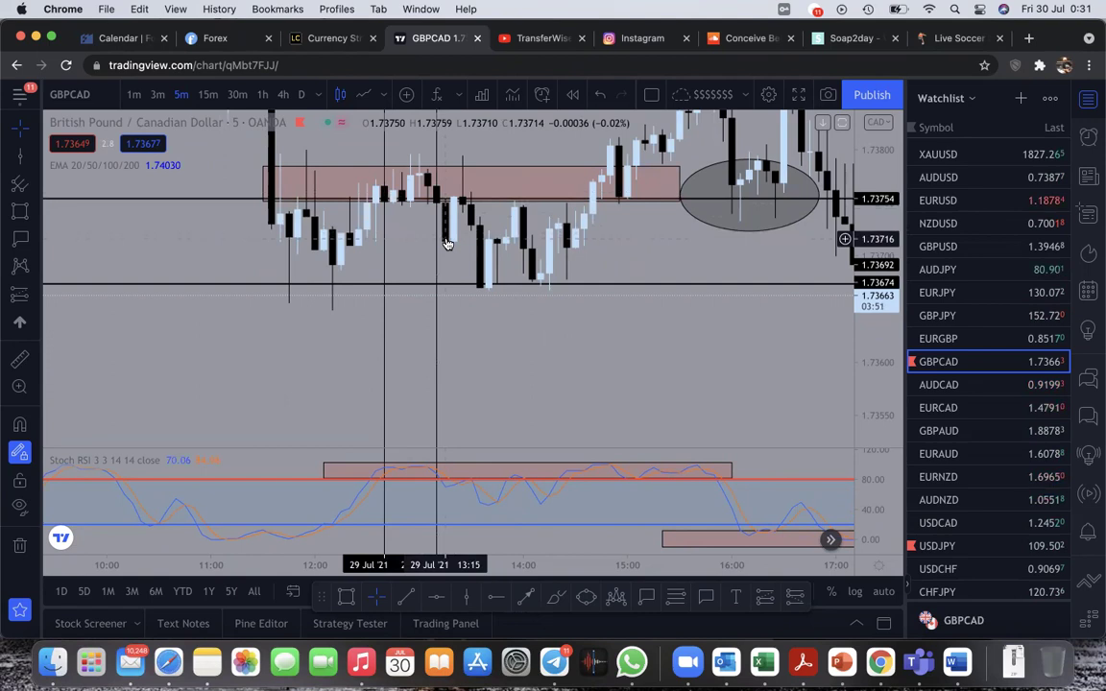
scroll(447, 242, "down", 3)
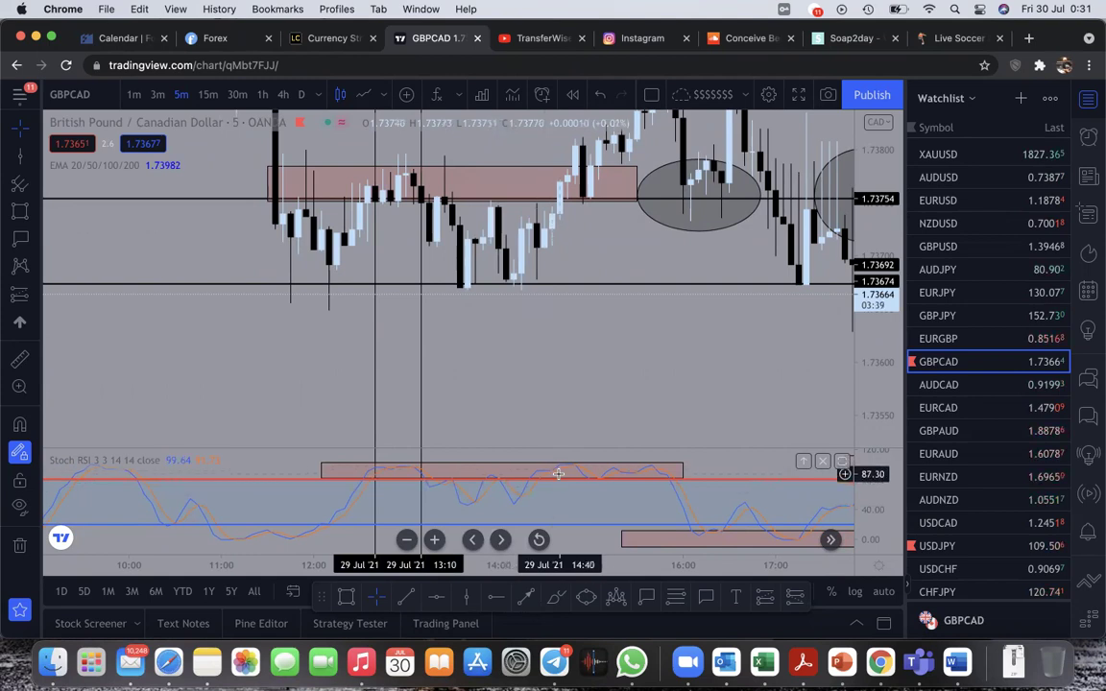
scroll(561, 476, "down", 5)
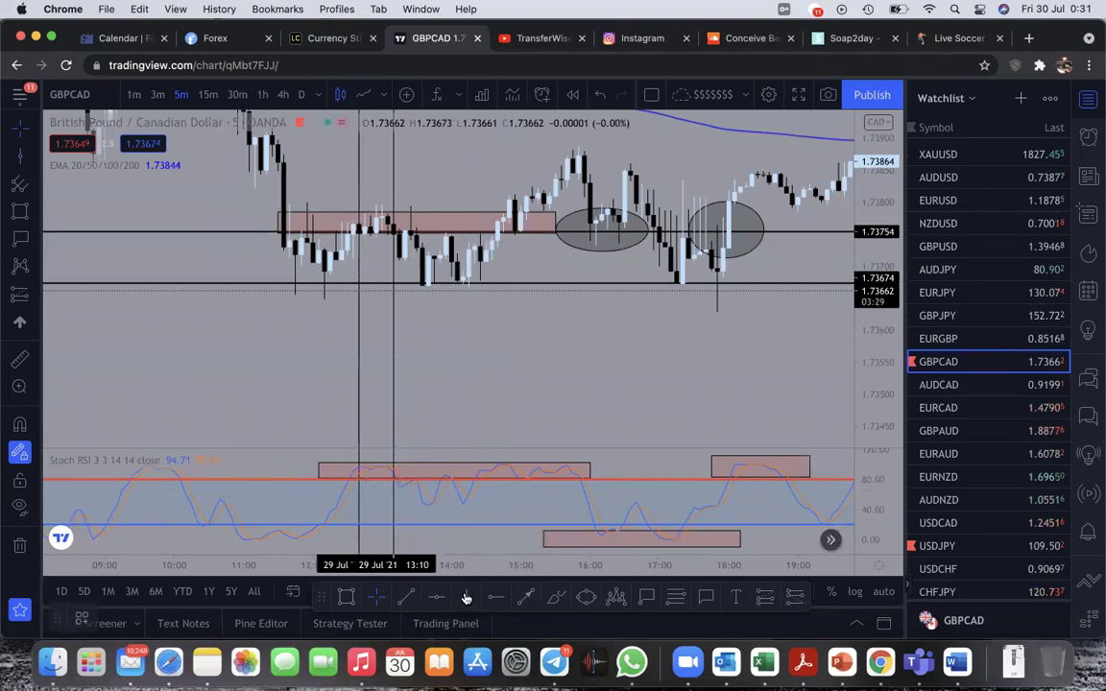
Step: Place vertical lines at 29 Jul '21 14:30 and 14:55 to bracket the next Stoch RSI peak
left_click(466, 597)
left_click(485, 501)
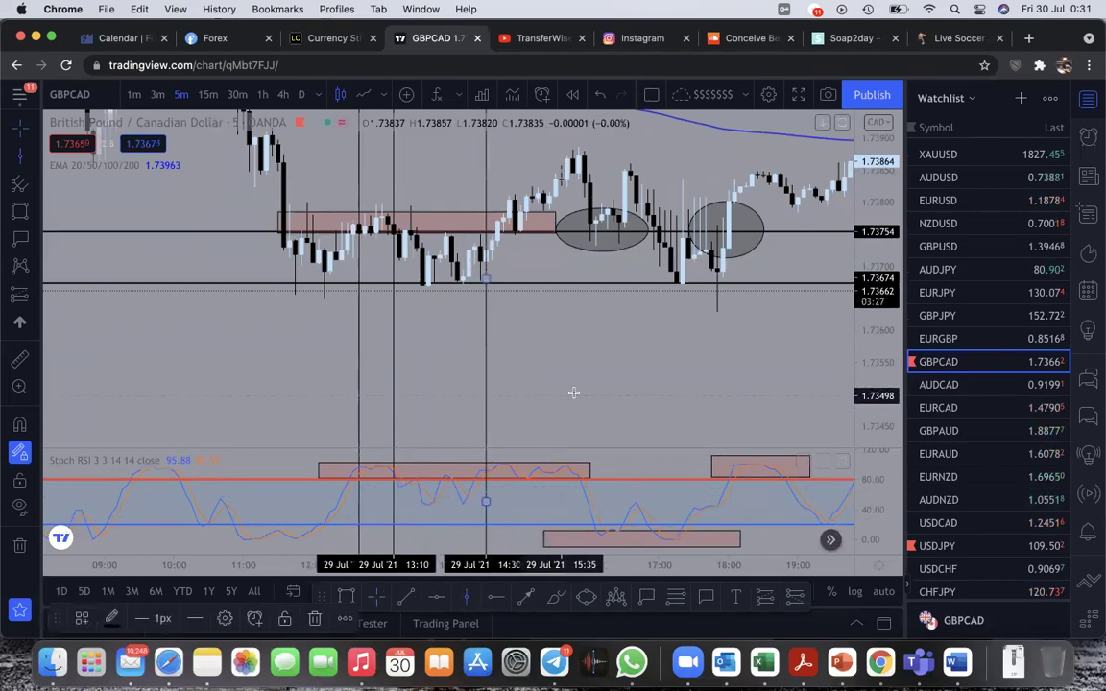
left_click(586, 359)
scroll(580, 350, "up", 1)
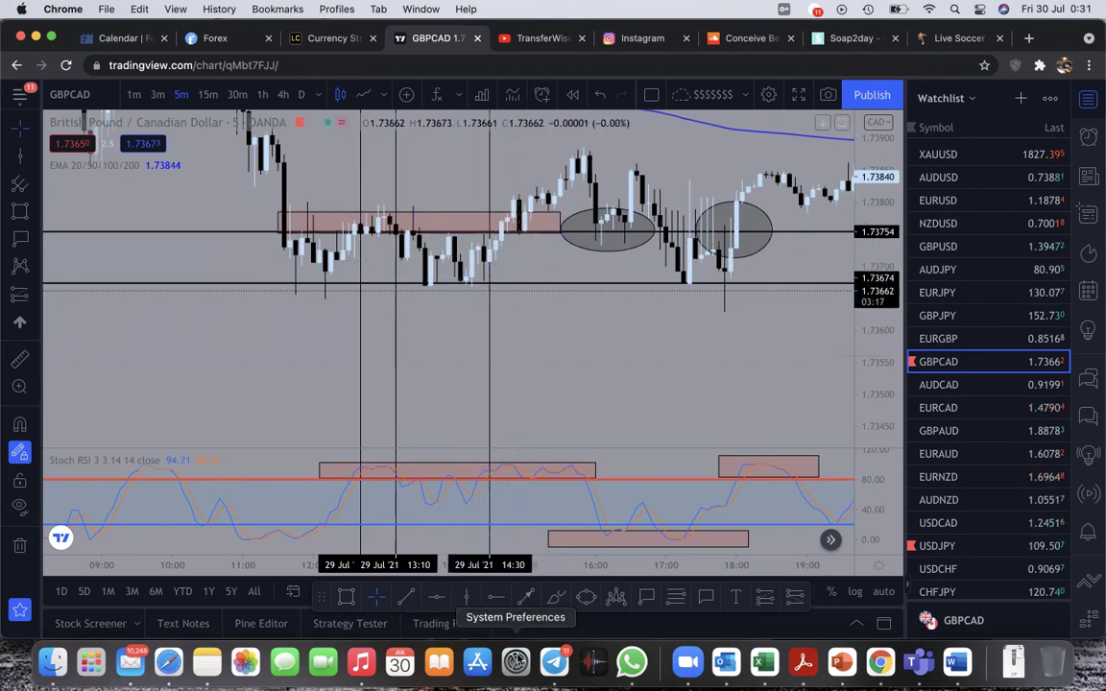
left_click(466, 600)
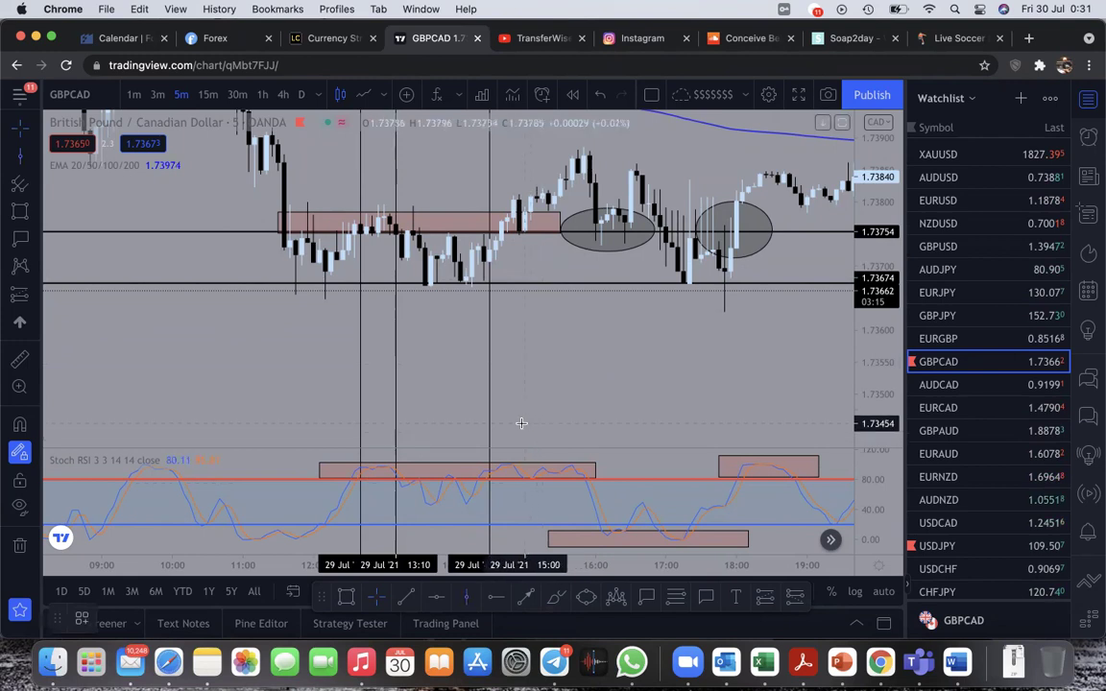
left_click(518, 424)
scroll(615, 390, "up", 3)
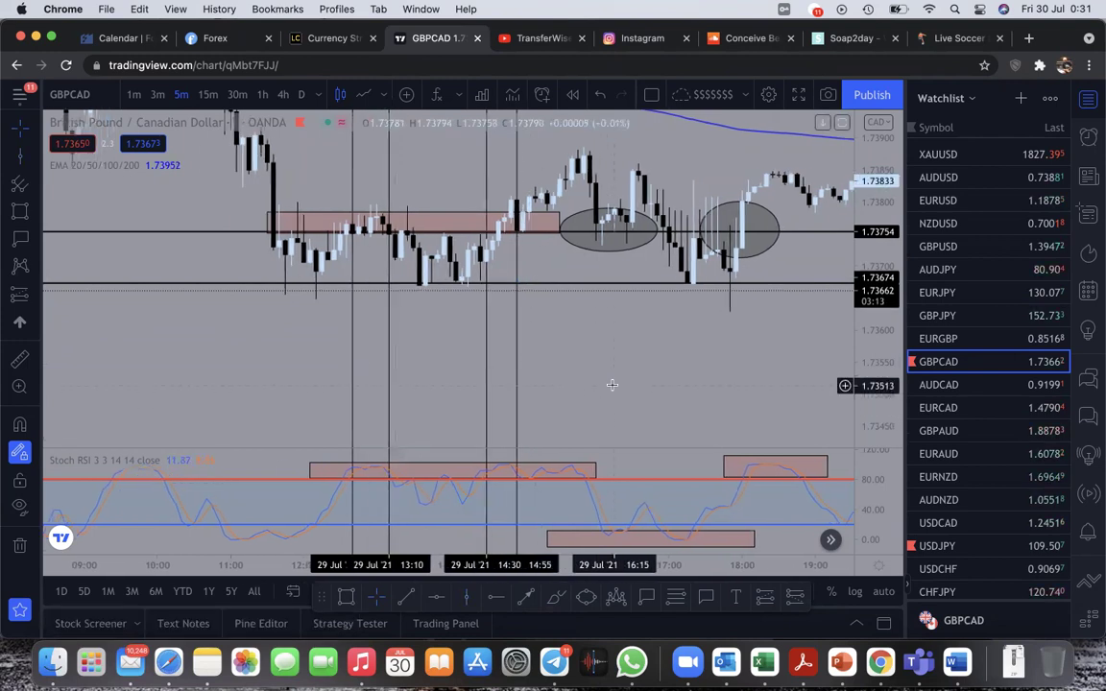
Step: Stretch the Stoch RSI pane's vertical scale to enlarge the marked peaks, and compare them with the candles around 14:55
left_click_drag(868, 488, 864, 422)
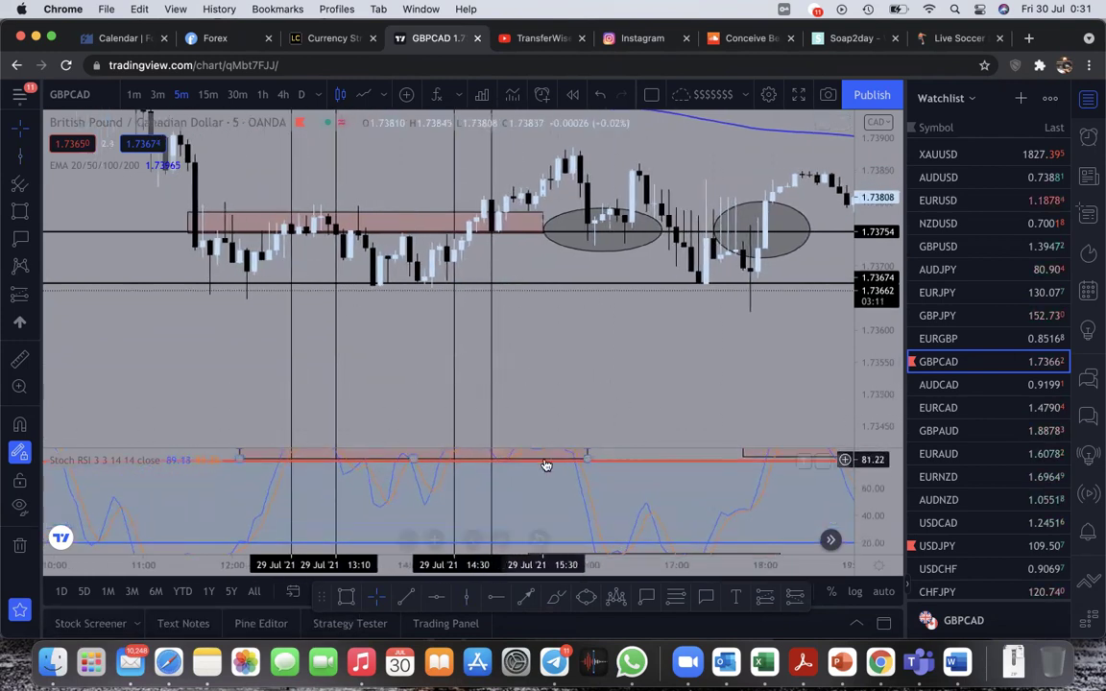
left_click_drag(866, 474, 867, 508)
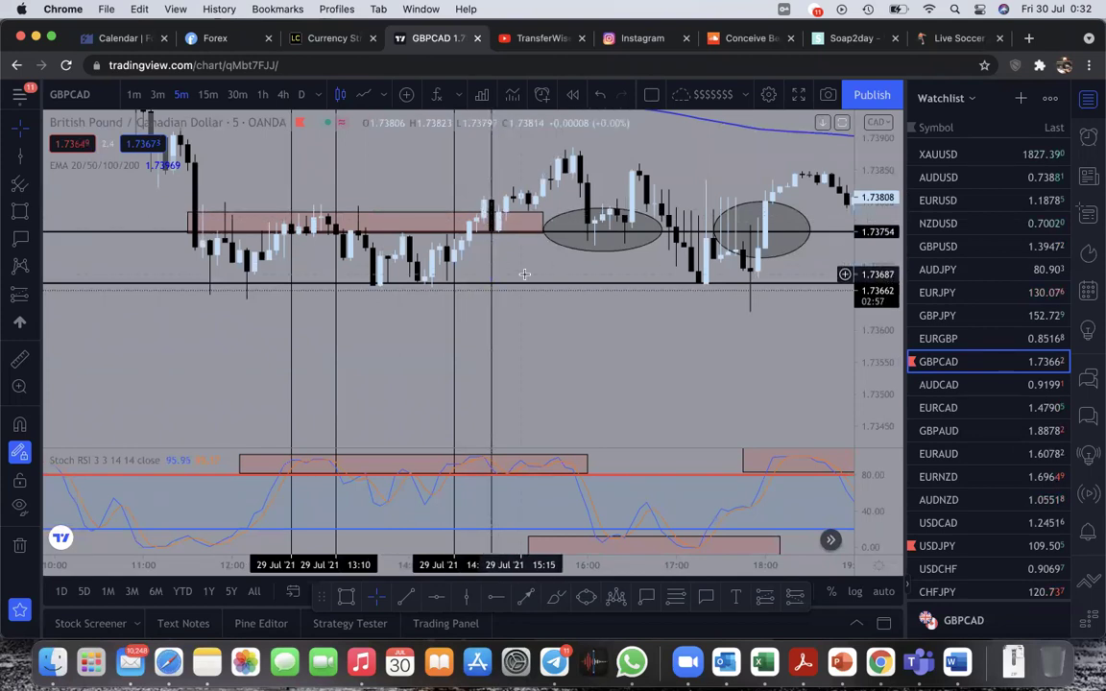
scroll(491, 216, "up", 2)
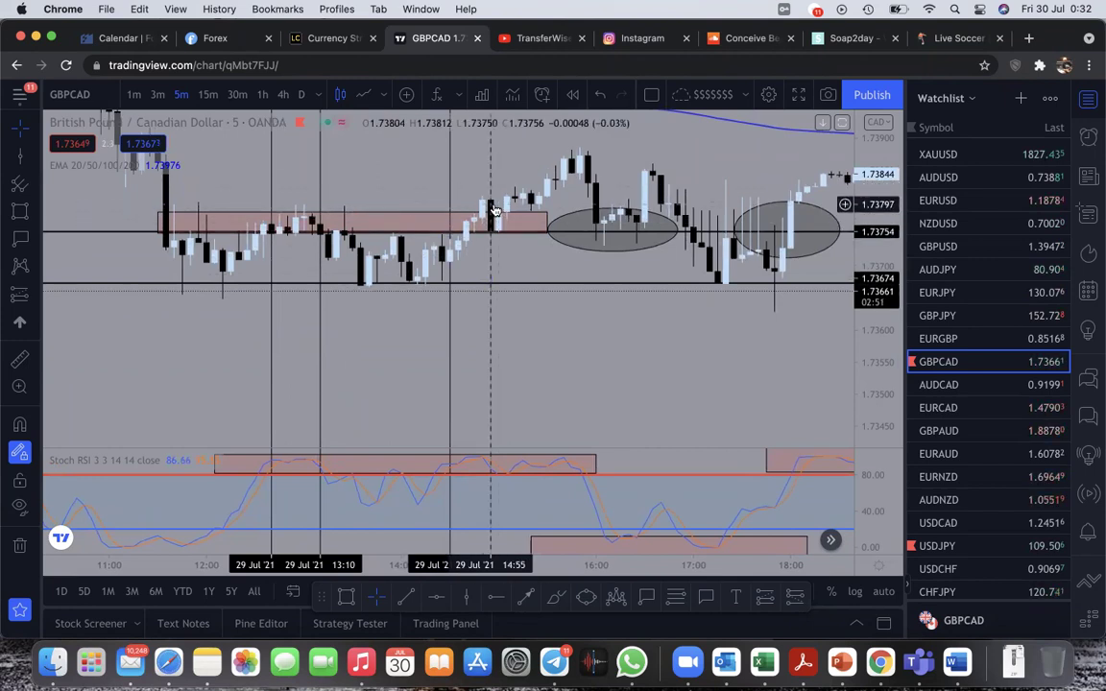
Step: Switch the chart to the 3-minute timeframe and inspect the candles around the 14:30 and 14:54 vertical lines closely
left_click(158, 94)
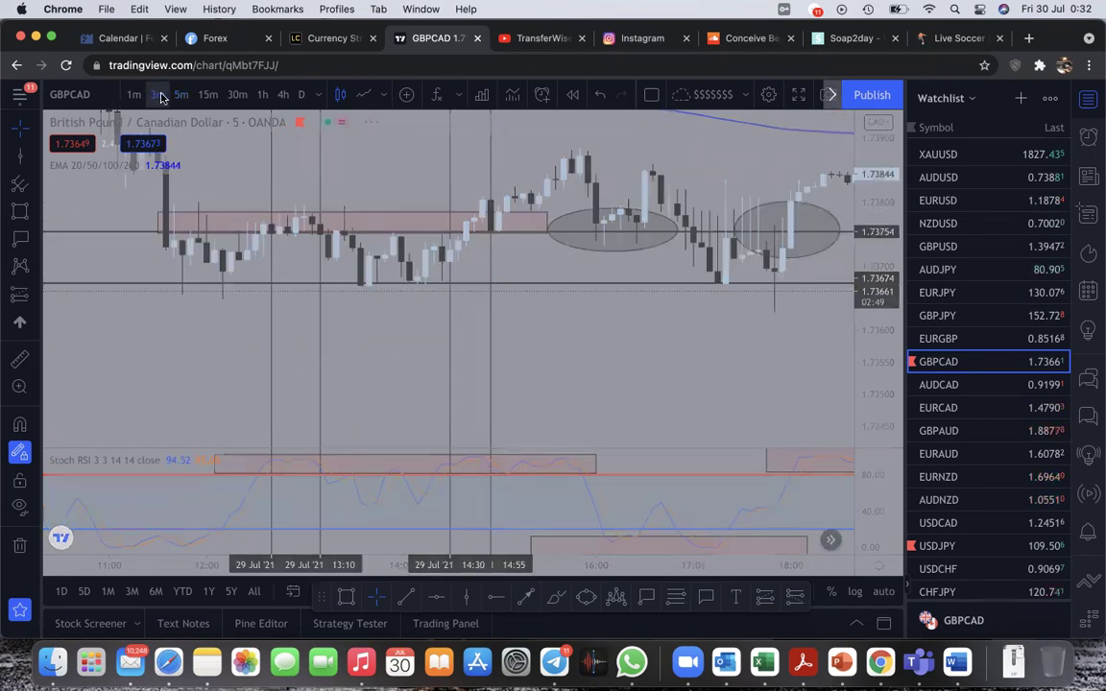
scroll(481, 260, "down", 5)
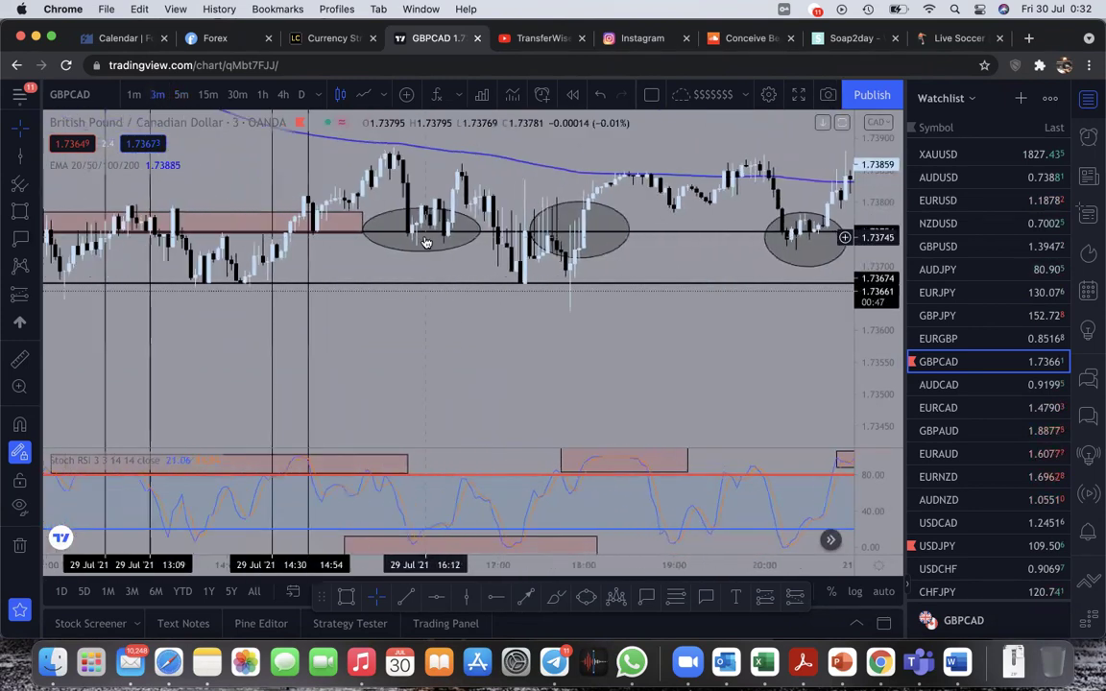
scroll(481, 260, "up", 5)
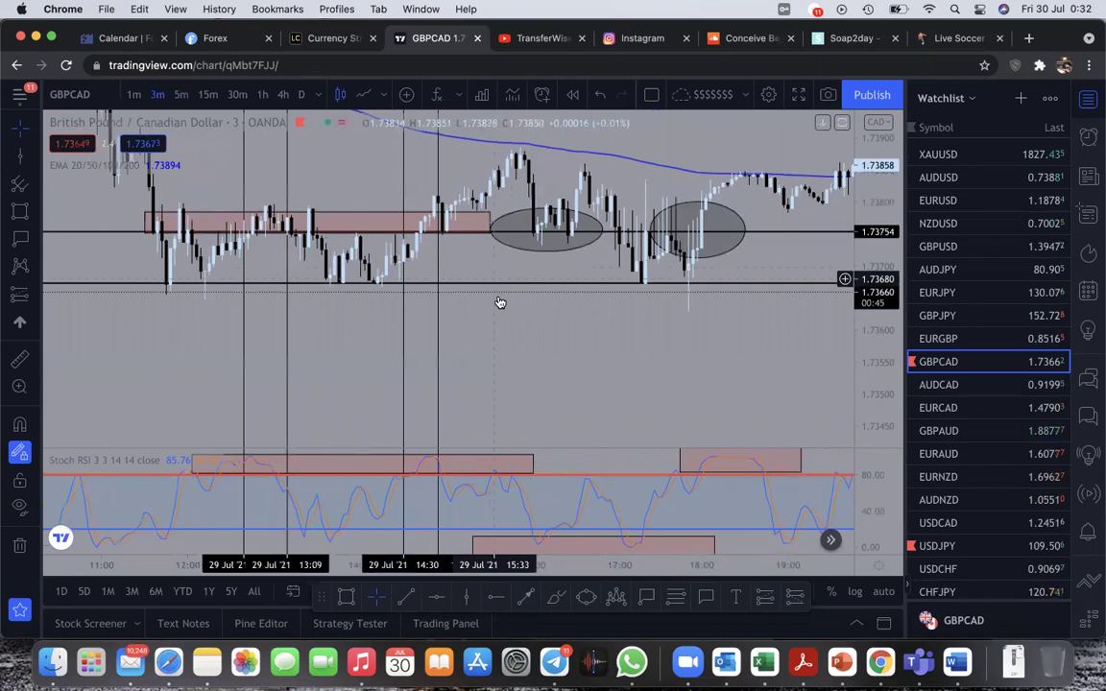
scroll(573, 434, "up", 5)
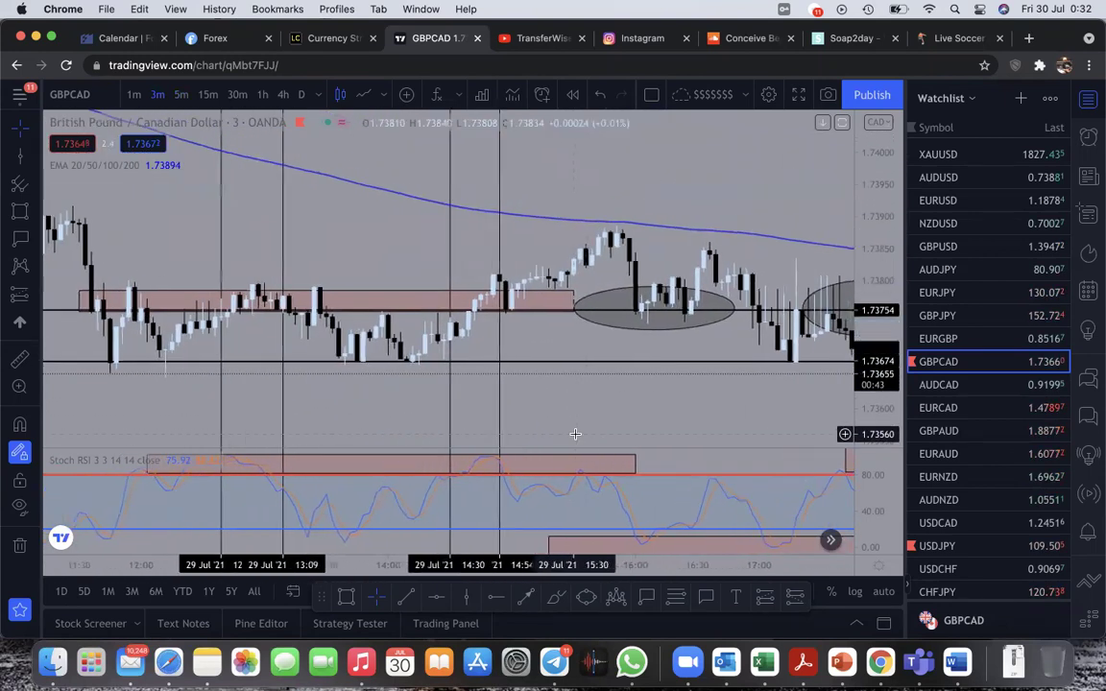
left_click_drag(874, 415, 863, 264)
scroll(675, 280, "up", 5)
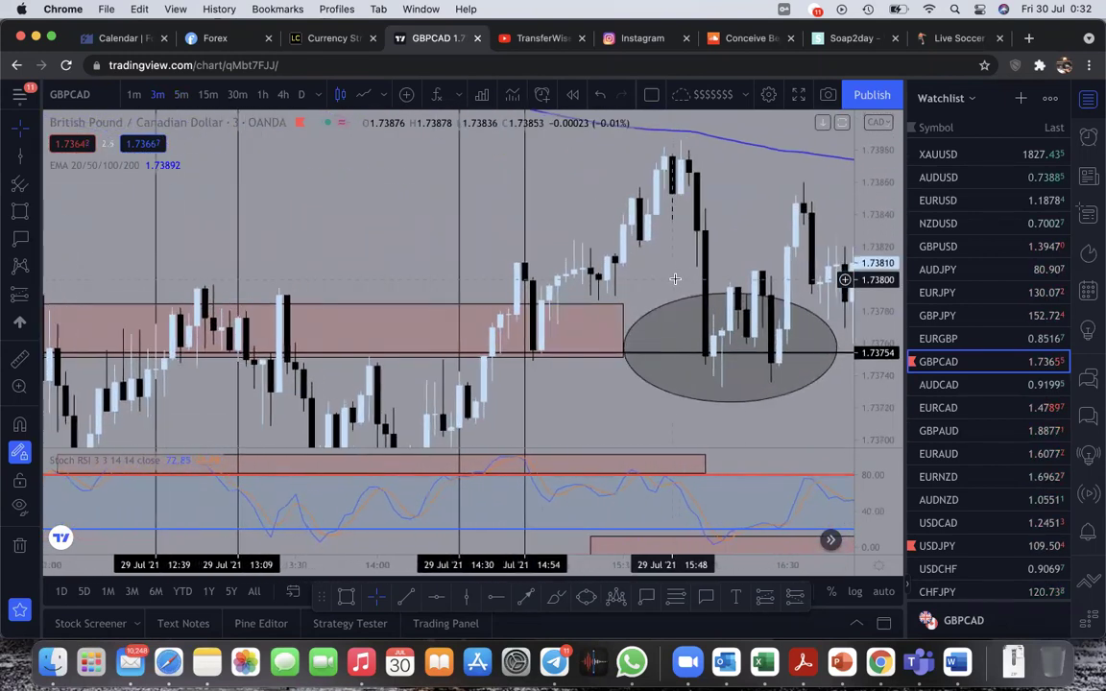
scroll(472, 273, "up", 1)
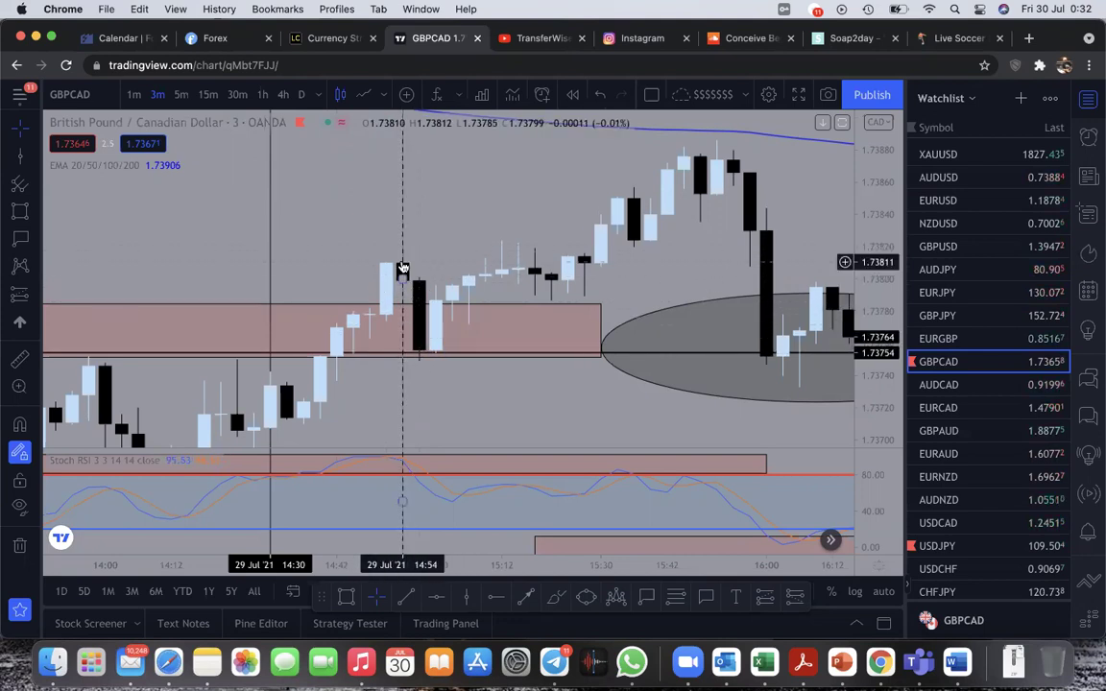
Step: Switch the chart back to the 5-minute timeframe and bring the four vertical lines and marked zones back into view
left_click(179, 94)
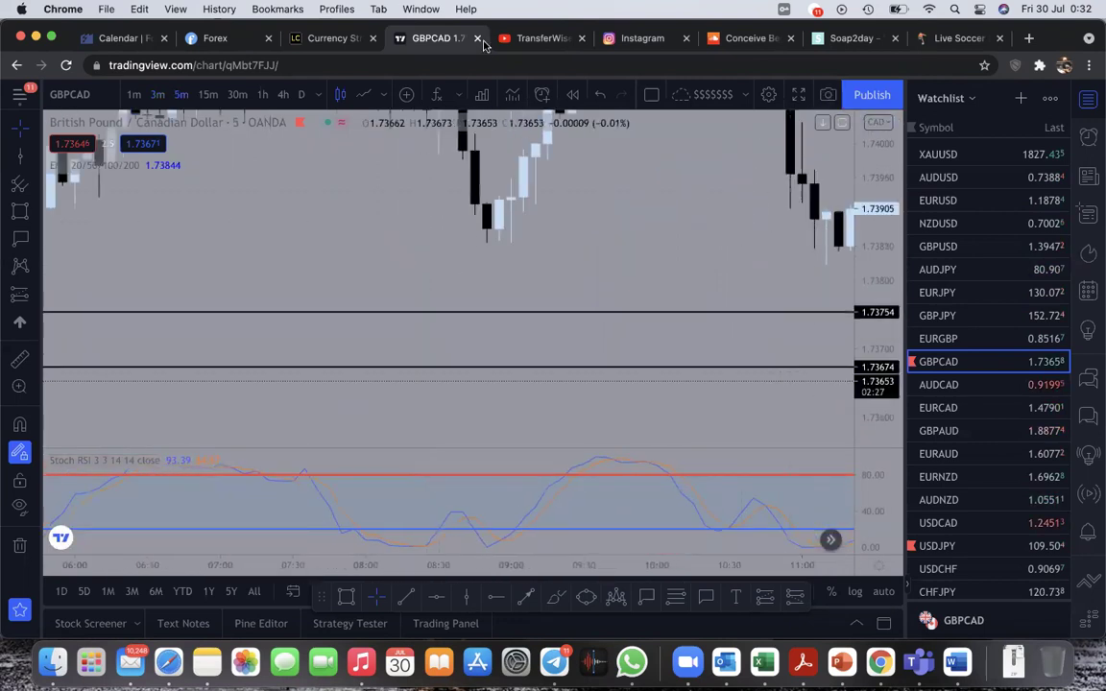
left_click_drag(675, 233, 644, 338)
scroll(649, 337, "down", 2)
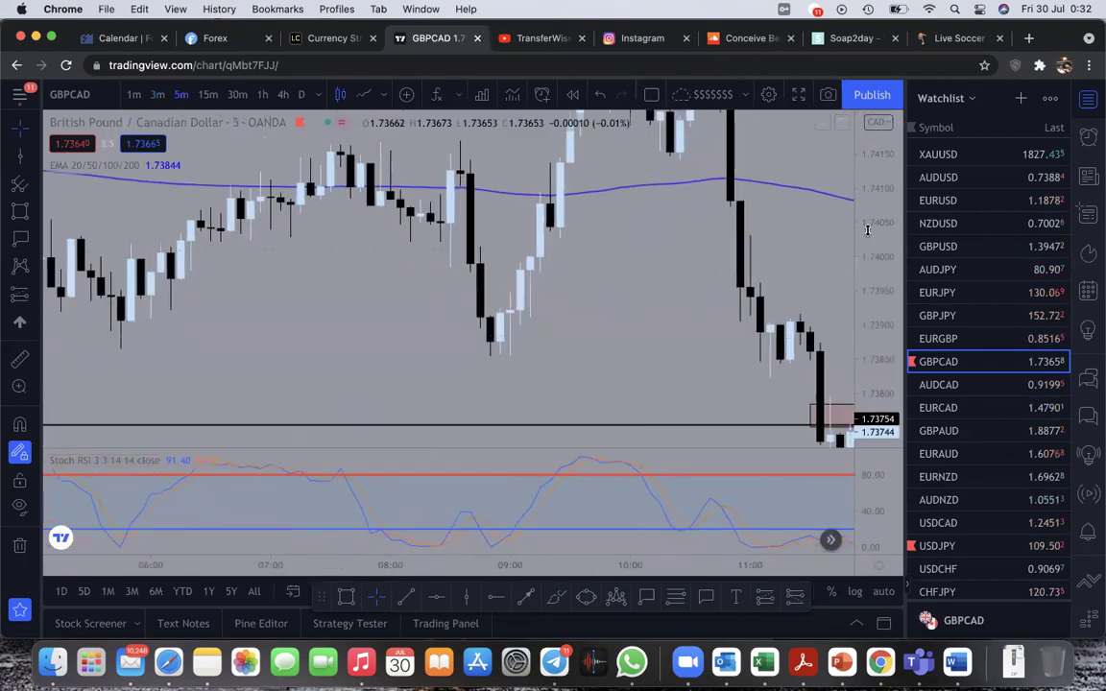
left_click_drag(869, 230, 855, 465)
scroll(718, 389, "down", 10)
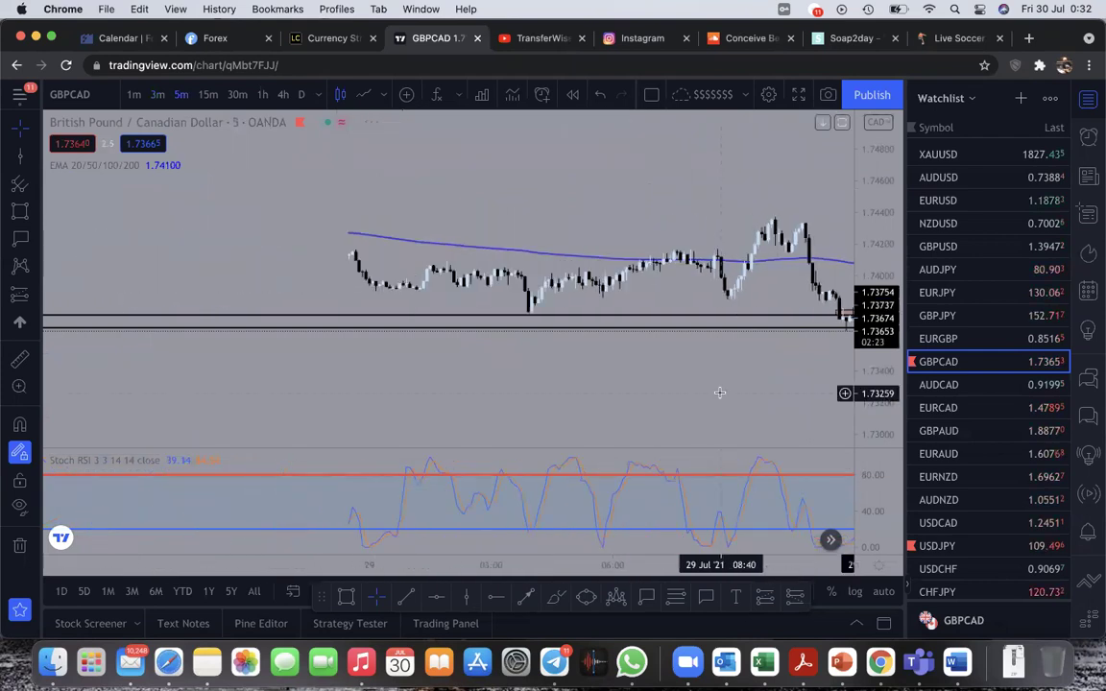
scroll(719, 392, "up", 5)
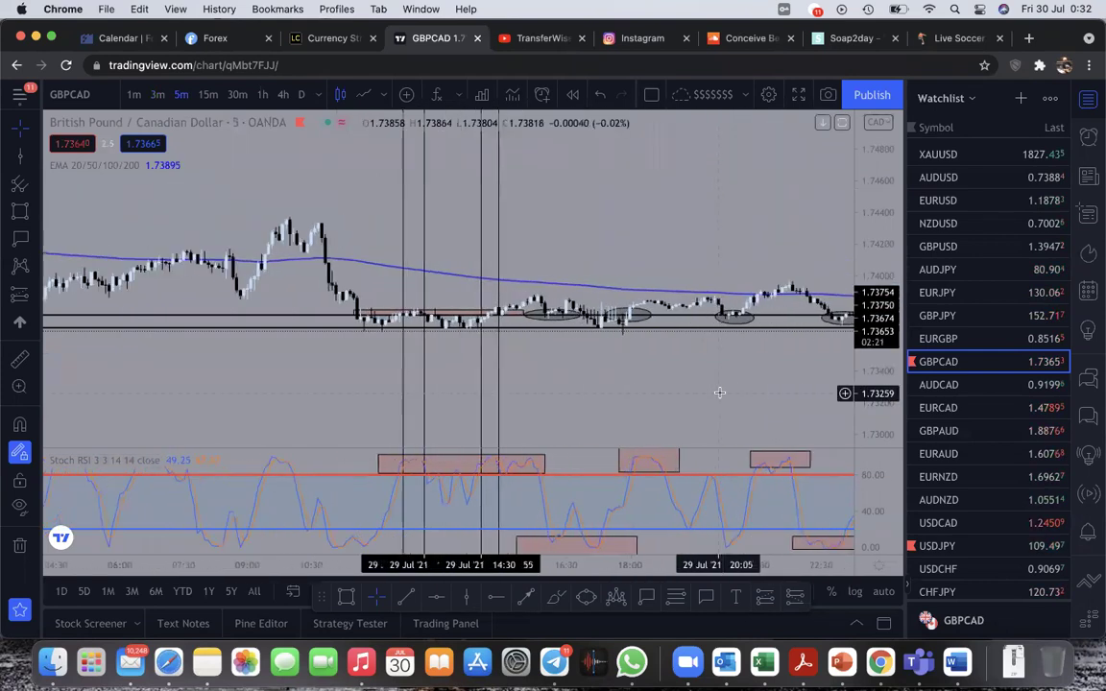
left_click_drag(879, 350, 880, 211)
left_click_drag(689, 221, 656, 181)
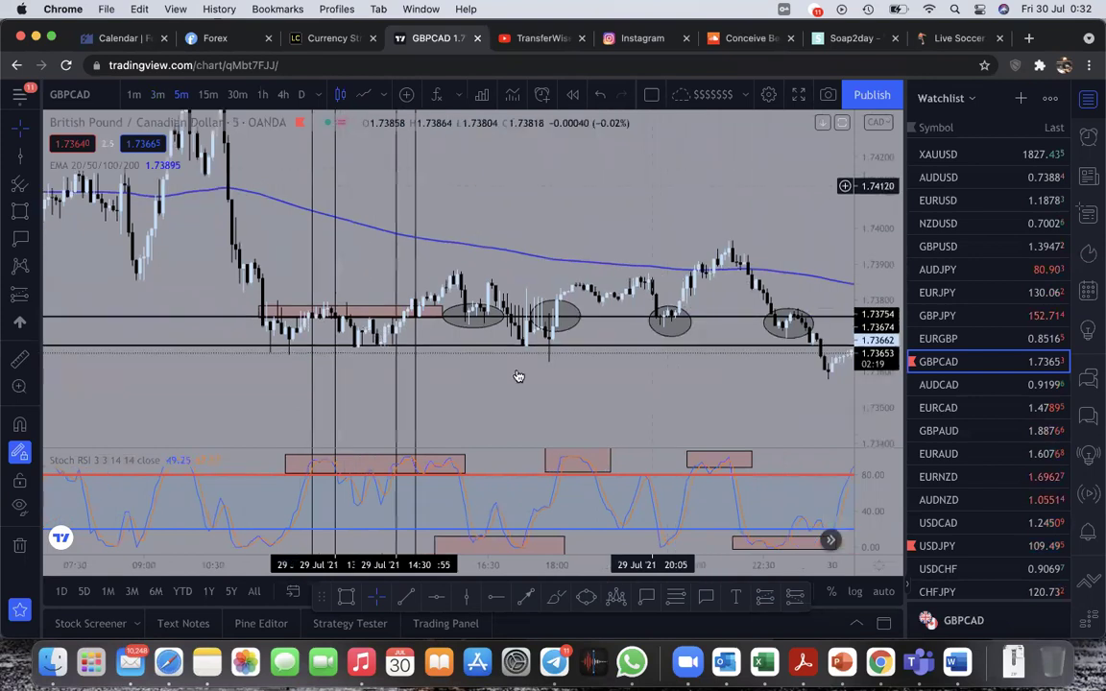
Step: Extend the red price zone at the 1.73754 level to about 18:00 on 29 Jul '21
left_click_drag(504, 424, 504, 316)
scroll(504, 316, "down", 1)
scroll(504, 316, "up", 3)
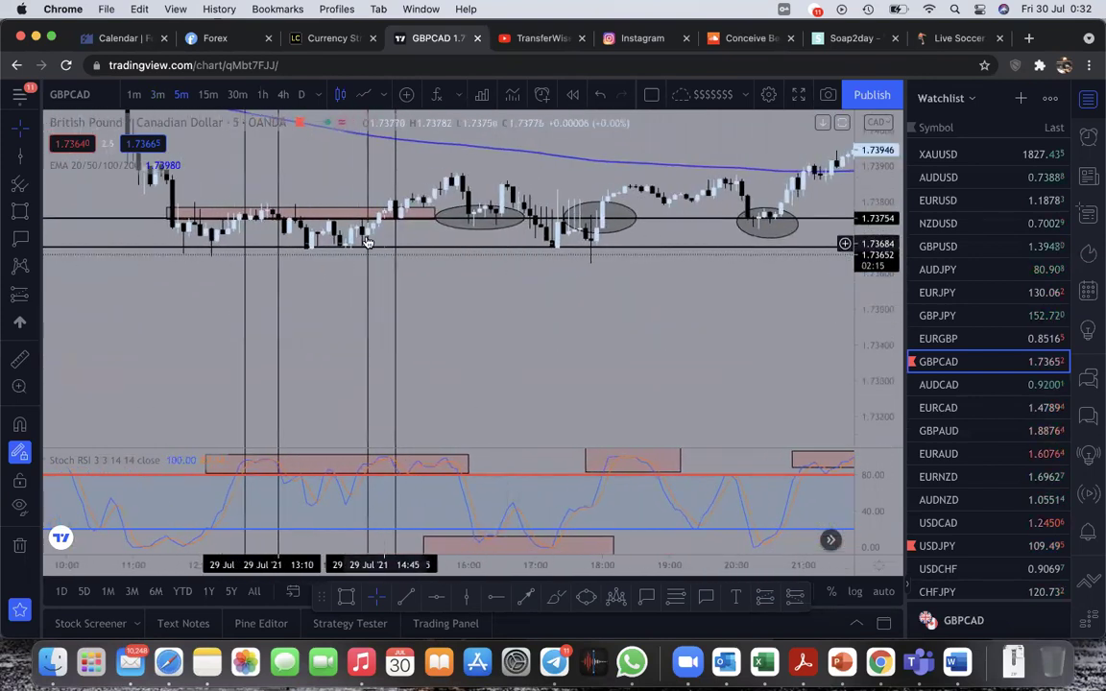
left_click_drag(434, 213, 608, 218)
left_click(442, 303)
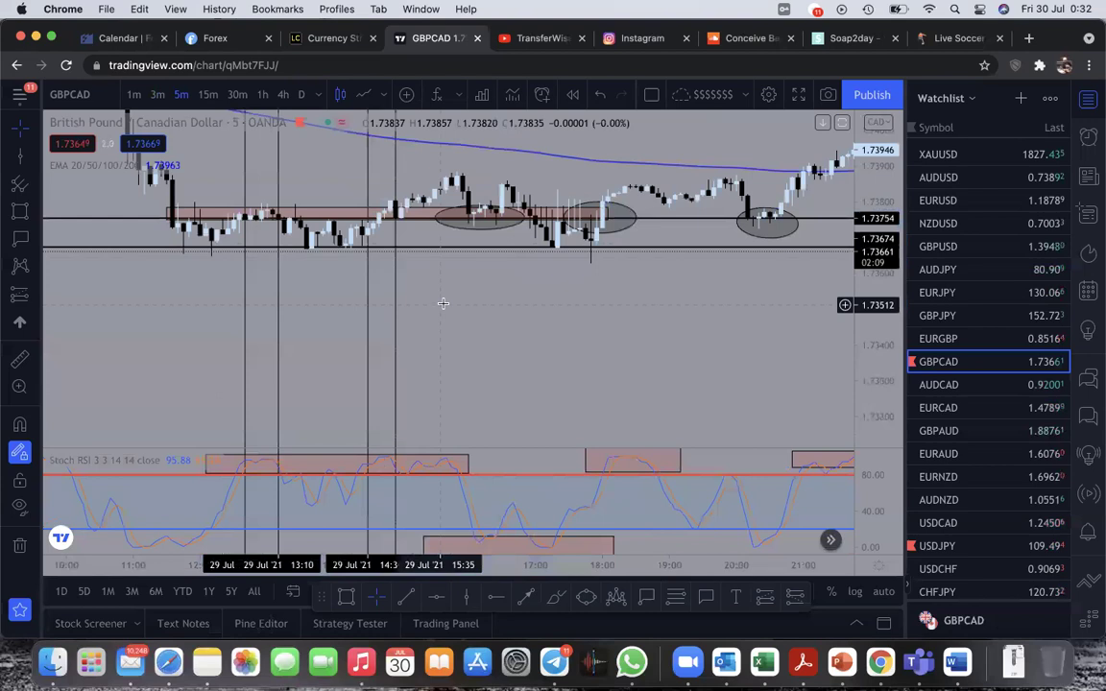
Step: Examine how price behaves around the extended zone and the ellipses compared with the boxed Stoch RSI extremes
left_click_drag(486, 361, 487, 400)
scroll(486, 401, "down", 1)
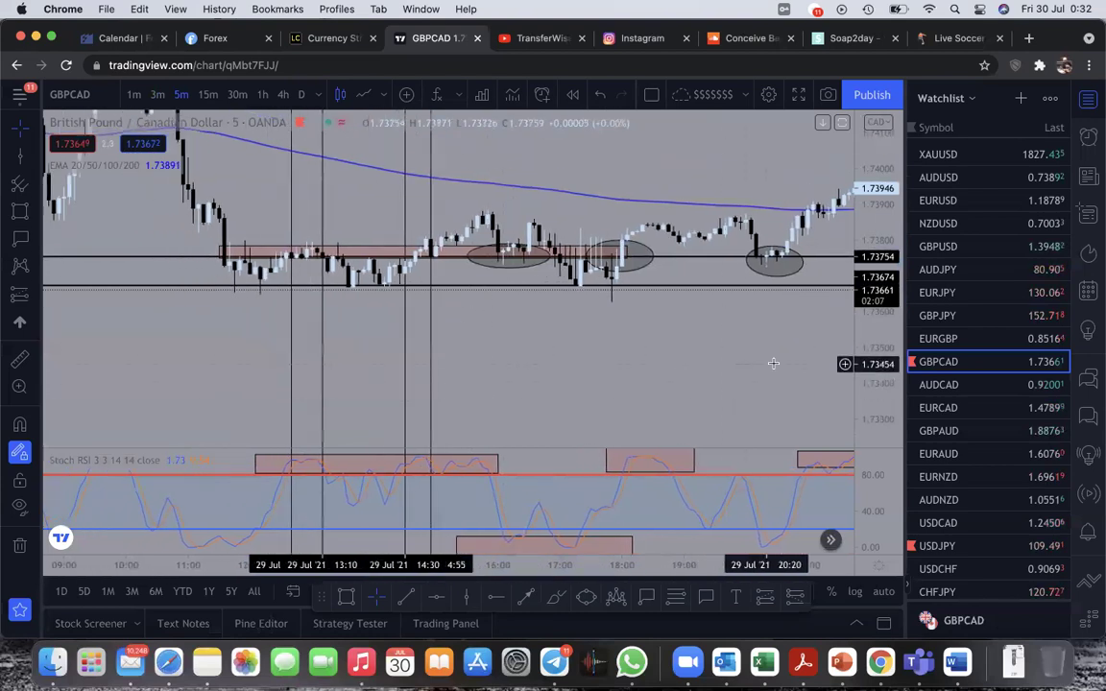
left_click_drag(889, 366, 889, 192)
left_click_drag(691, 348, 691, 392)
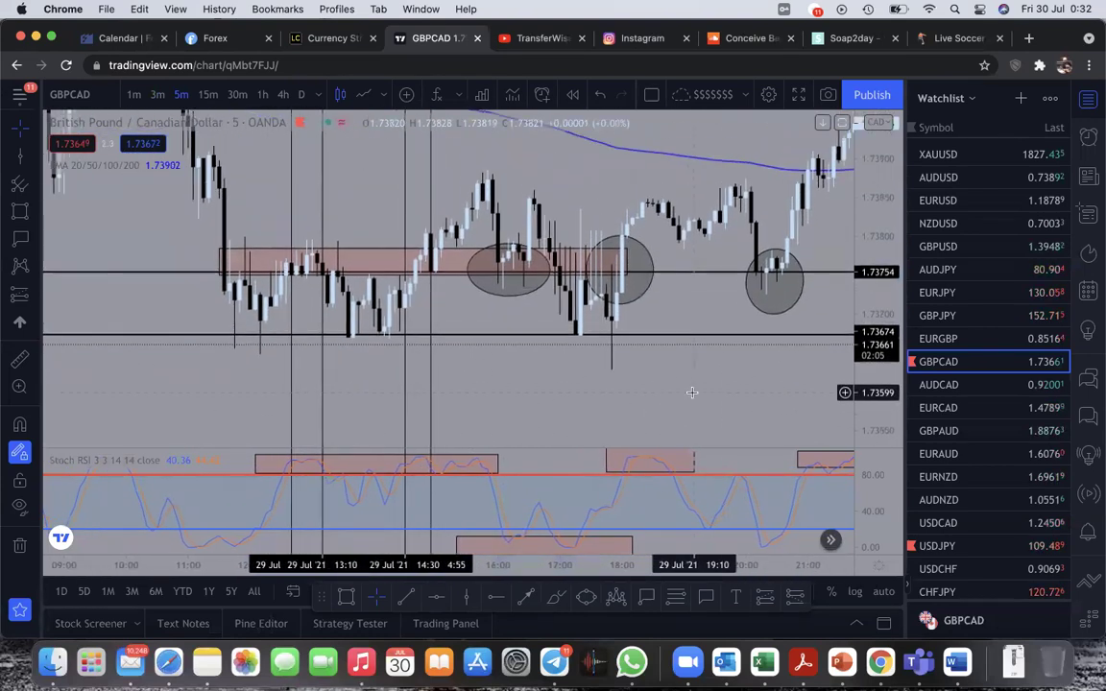
scroll(691, 392, "up", 1)
left_click_drag(872, 294, 872, 327)
scroll(660, 331, "up", 1)
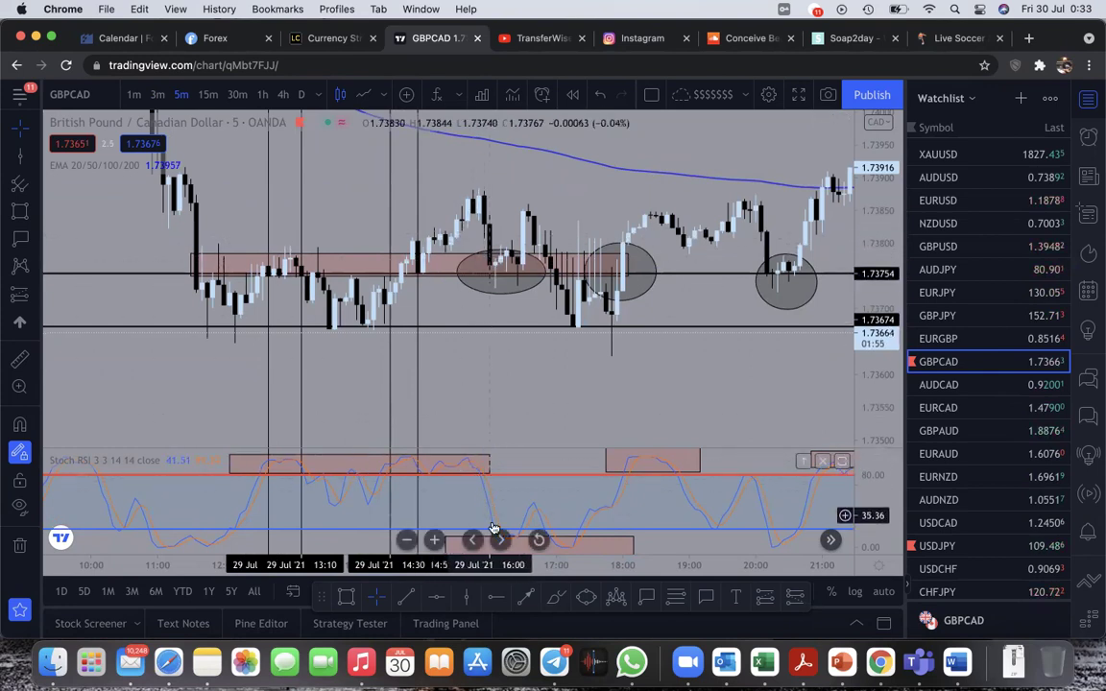
scroll(523, 503, "right", 5)
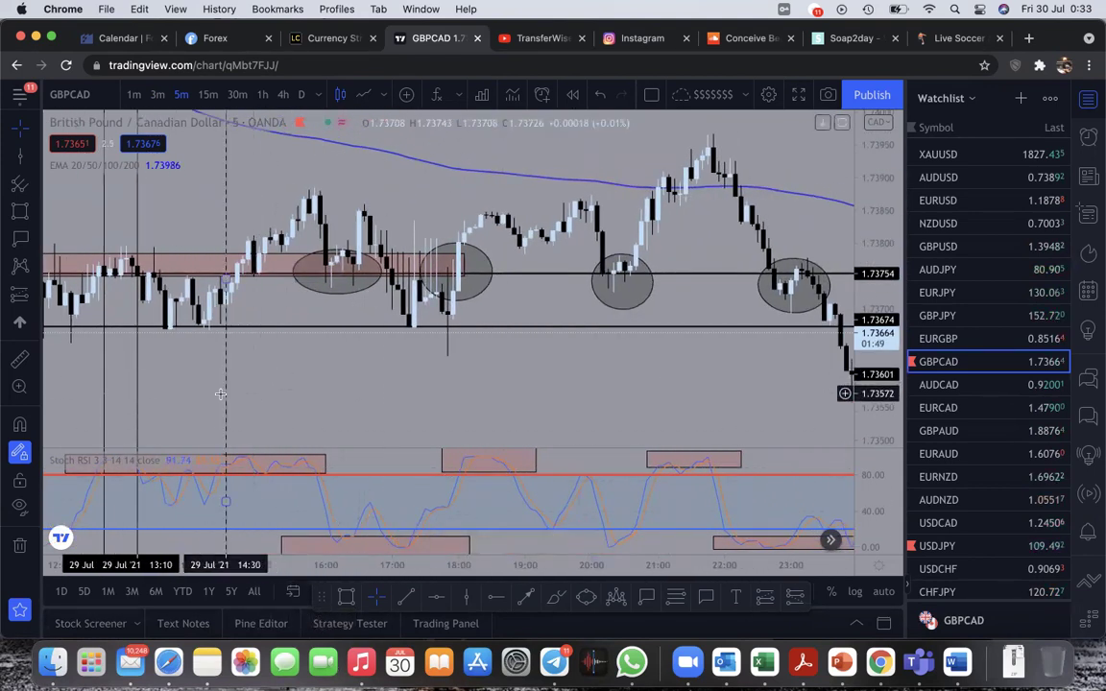
Step: Delete the vertical lines bracketing the earlier Stoch RSI peaks, including those at 12:40 and 13:10
left_click(139, 392)
key("BackSpace")
left_click(105, 382)
key("BackSpace")
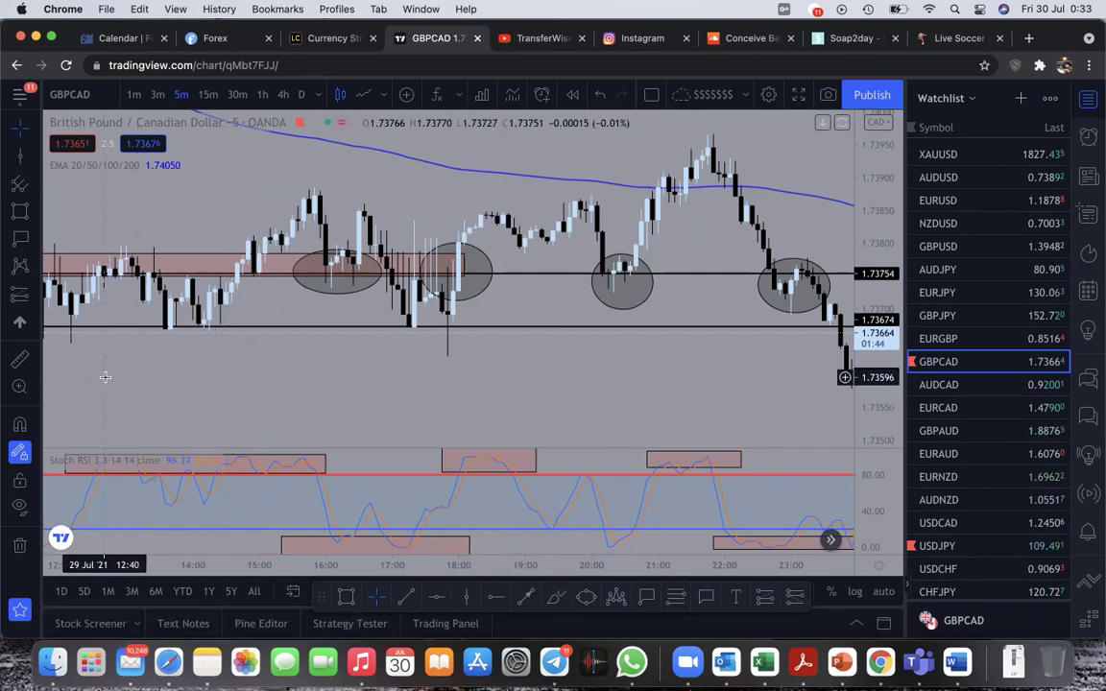
Step: Place a vertical line where the Stoch RSI enters the oversold area and adjust it to 29 Jul '21 16:05
left_click(467, 597)
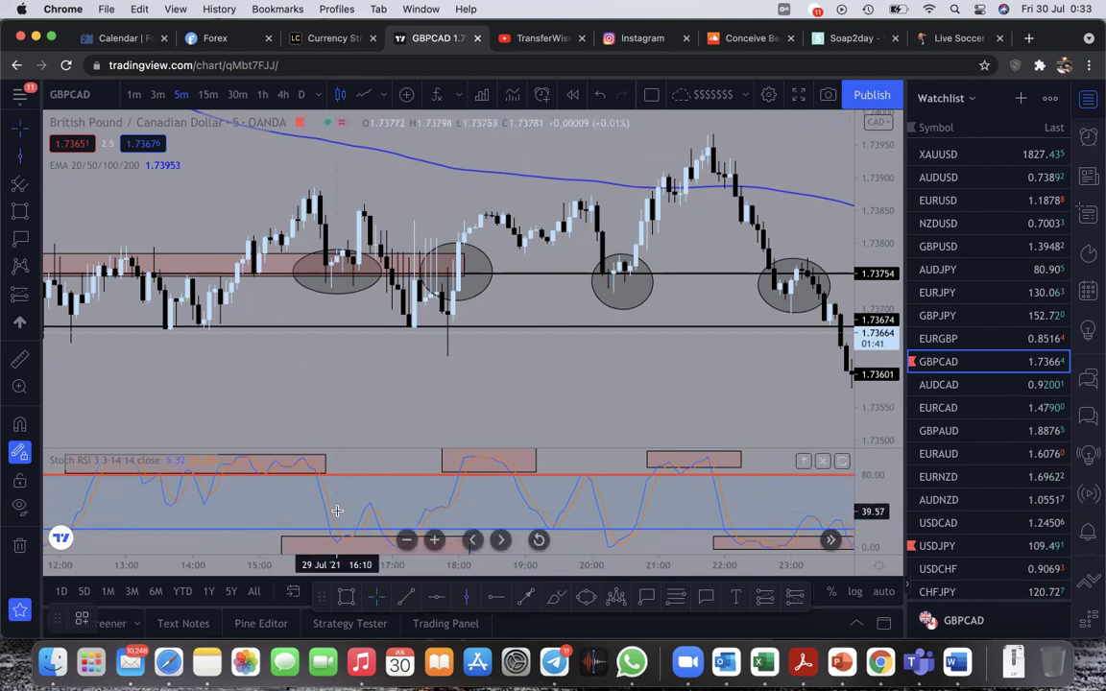
left_click(337, 511)
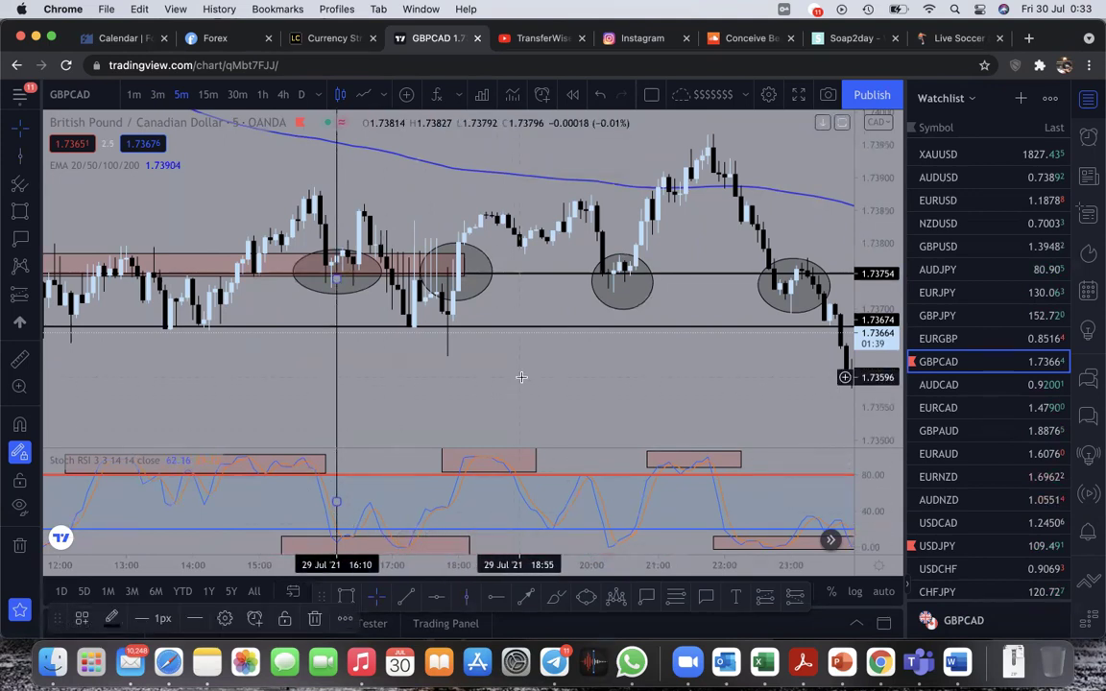
scroll(521, 377, "up", 2)
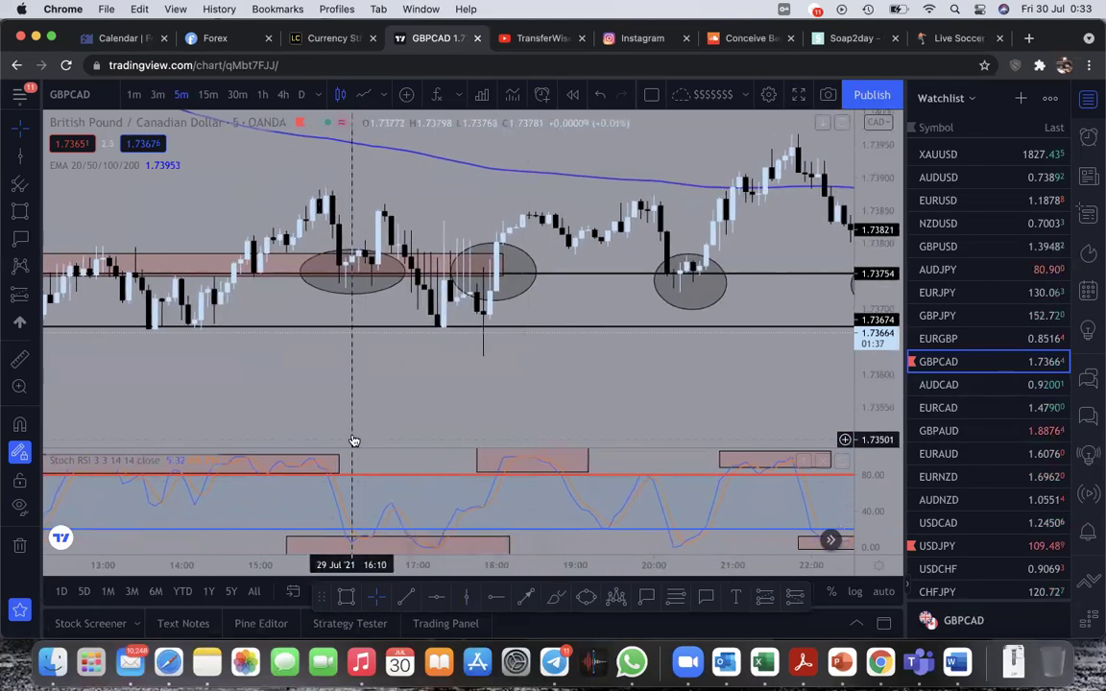
left_click_drag(354, 435, 345, 427)
scroll(388, 410, "up", 3)
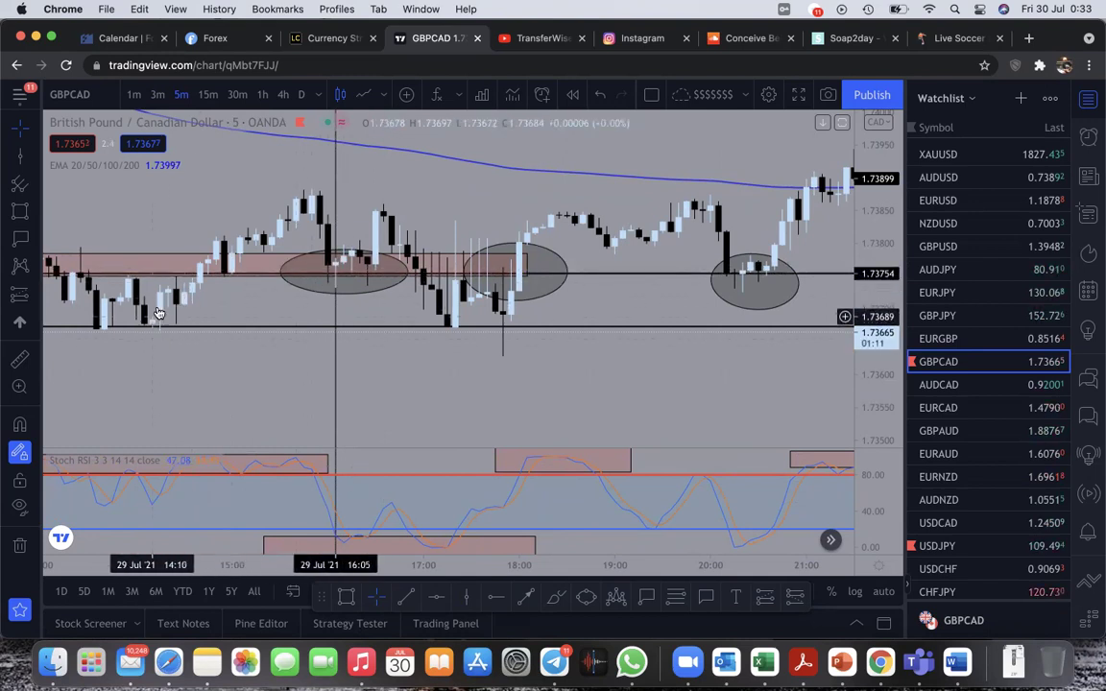
Step: Place a second vertical line at the end of the oversold stretch and adjust it to 29 Jul '21 16:25
scroll(211, 265, "down", 5)
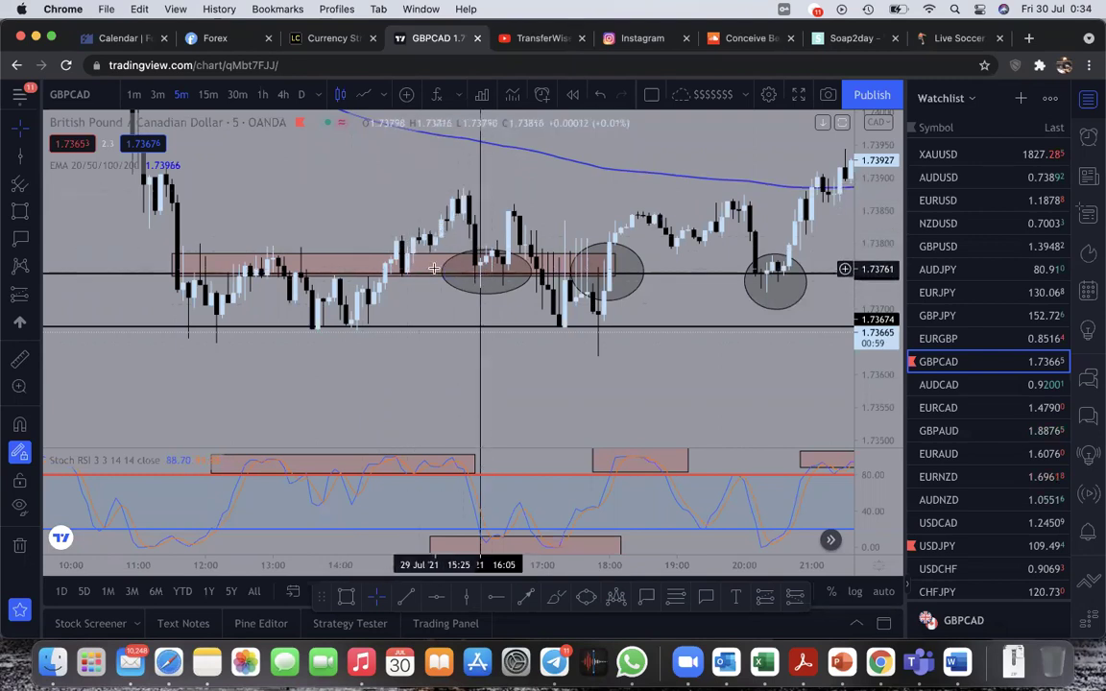
scroll(462, 268, "right", 5)
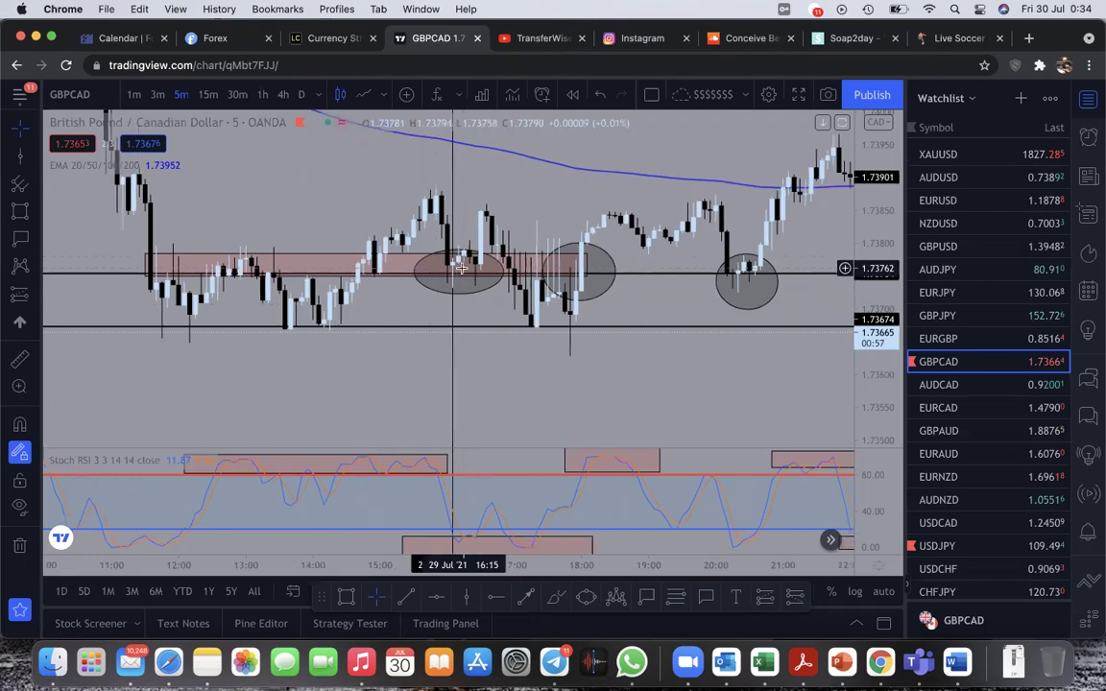
scroll(365, 329, "up", 3)
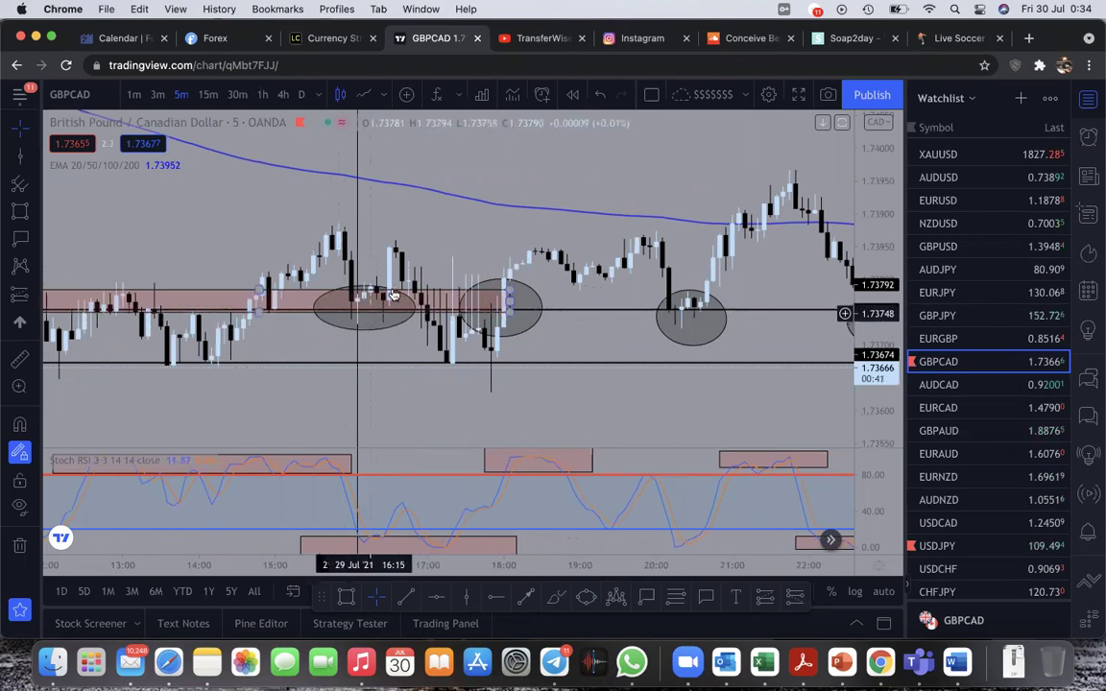
scroll(393, 295, "up", 3)
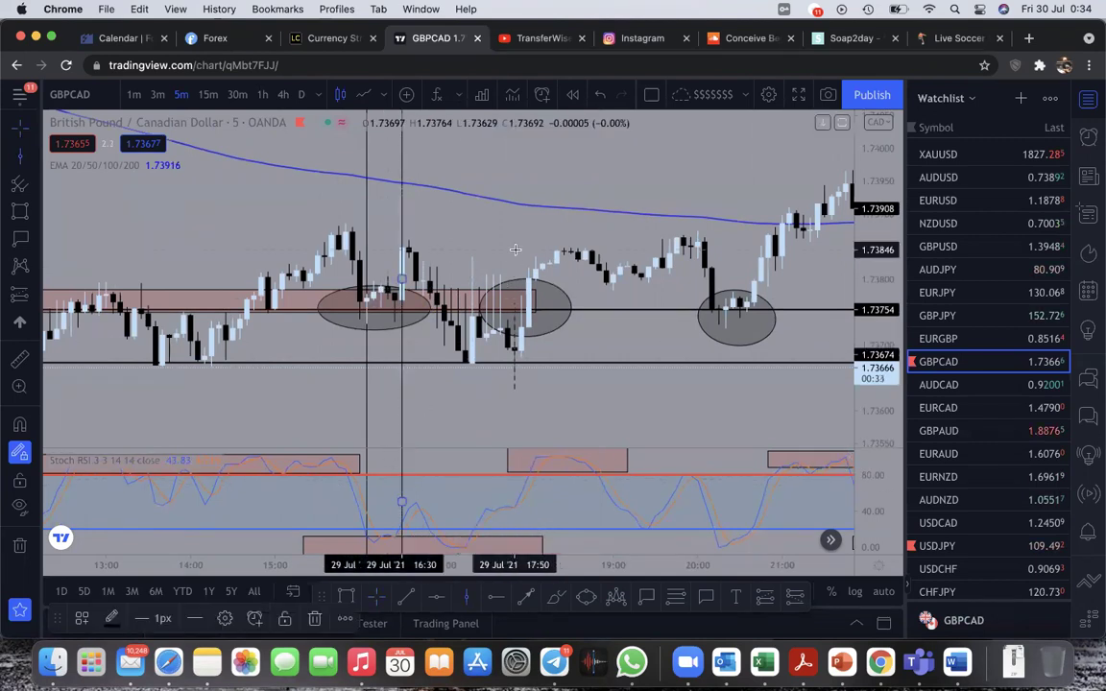
left_click_drag(403, 233, 392, 230)
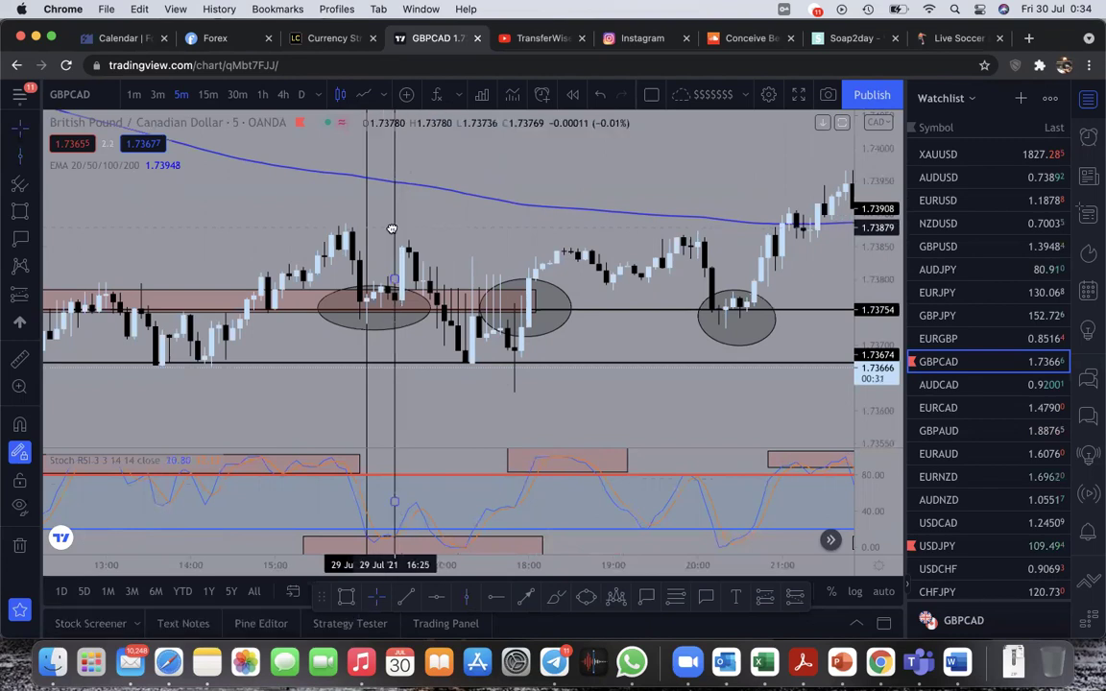
scroll(664, 288, "up", 3)
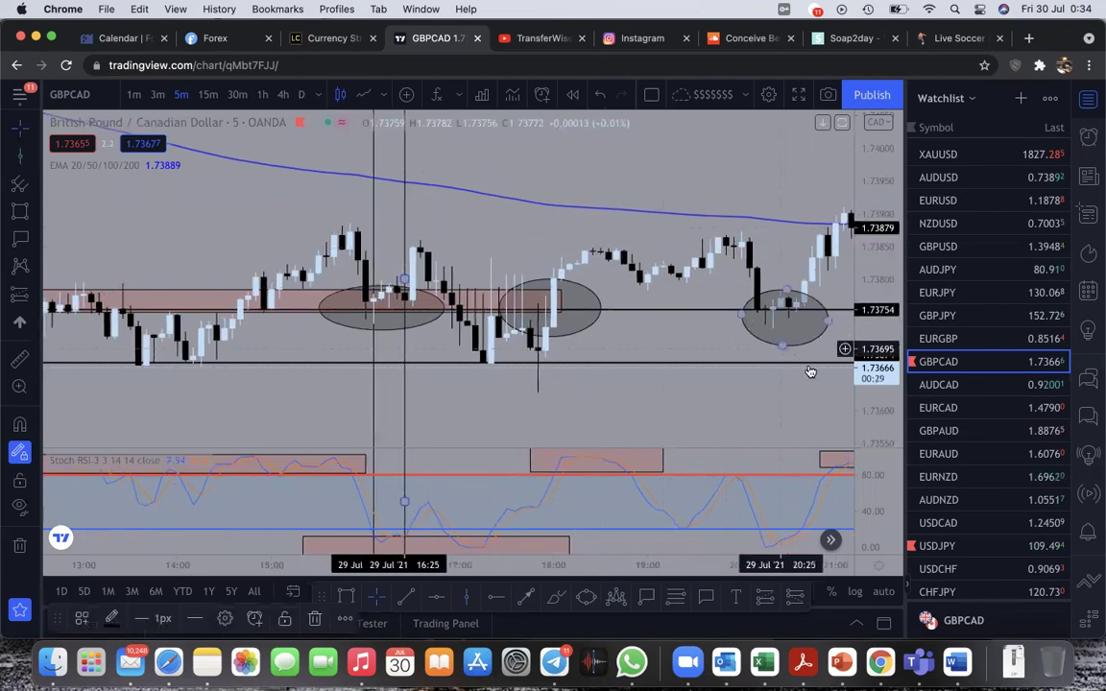
Step: Examine the candles between and after the 16:05 and 16:25 vertical lines closely against the oversold Stoch RSI
left_click_drag(870, 382, 870, 232)
left_click_drag(651, 293, 691, 175)
scroll(691, 389, "up", 5)
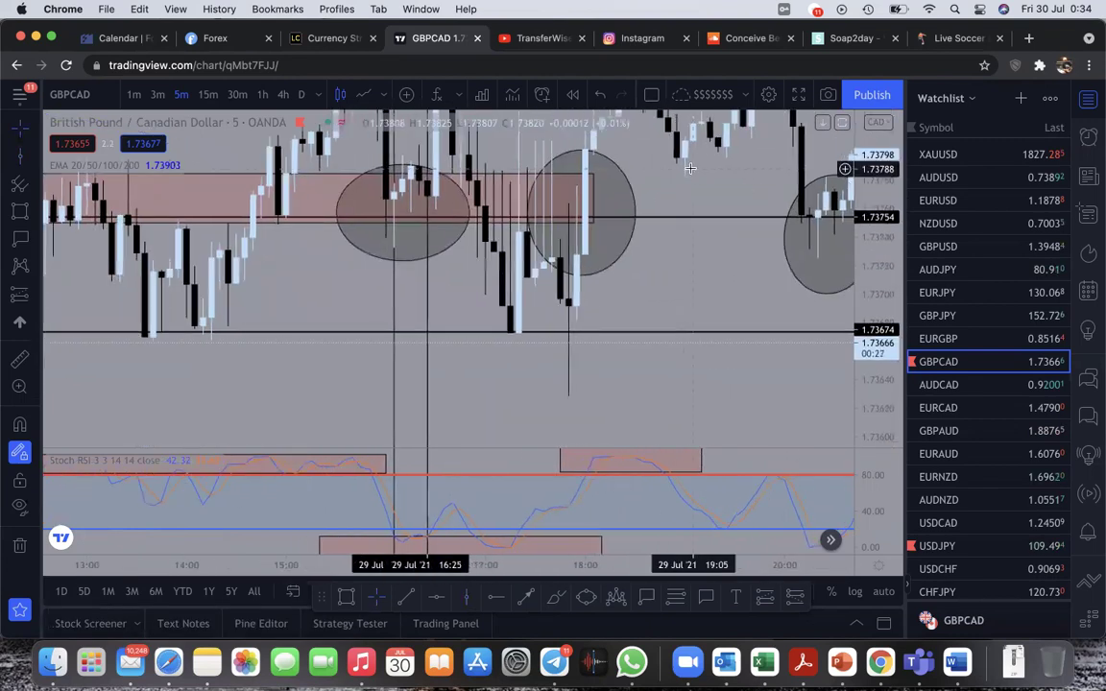
scroll(511, 388, "up", 2)
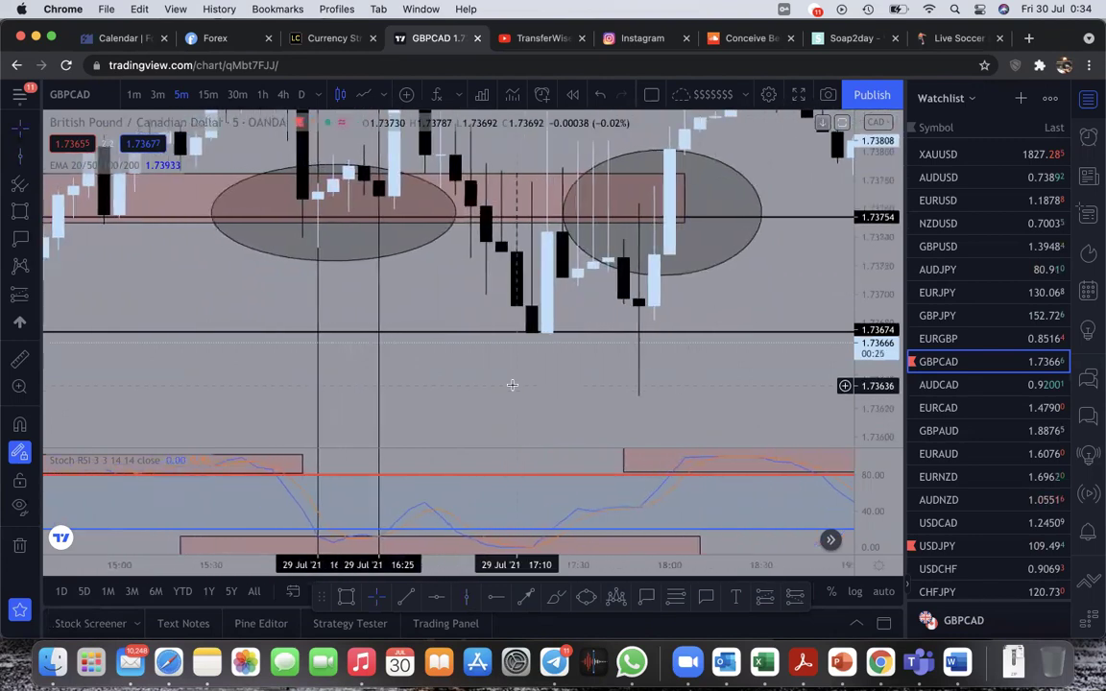
mouse_move(310, 534)
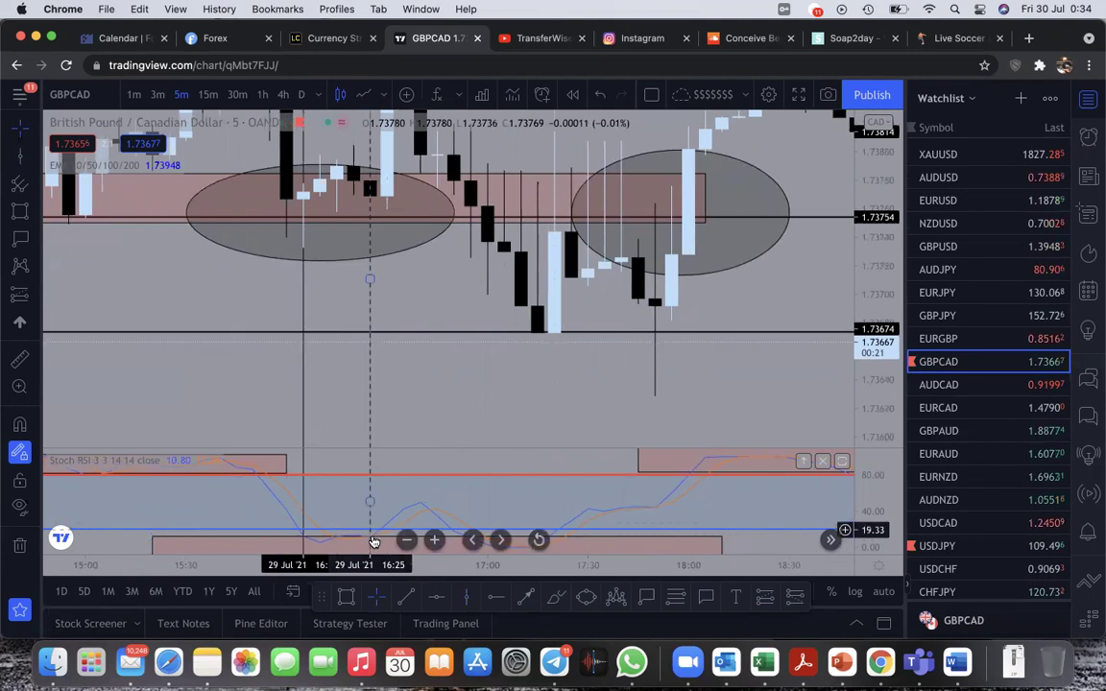
left_click_drag(432, 288, 433, 347)
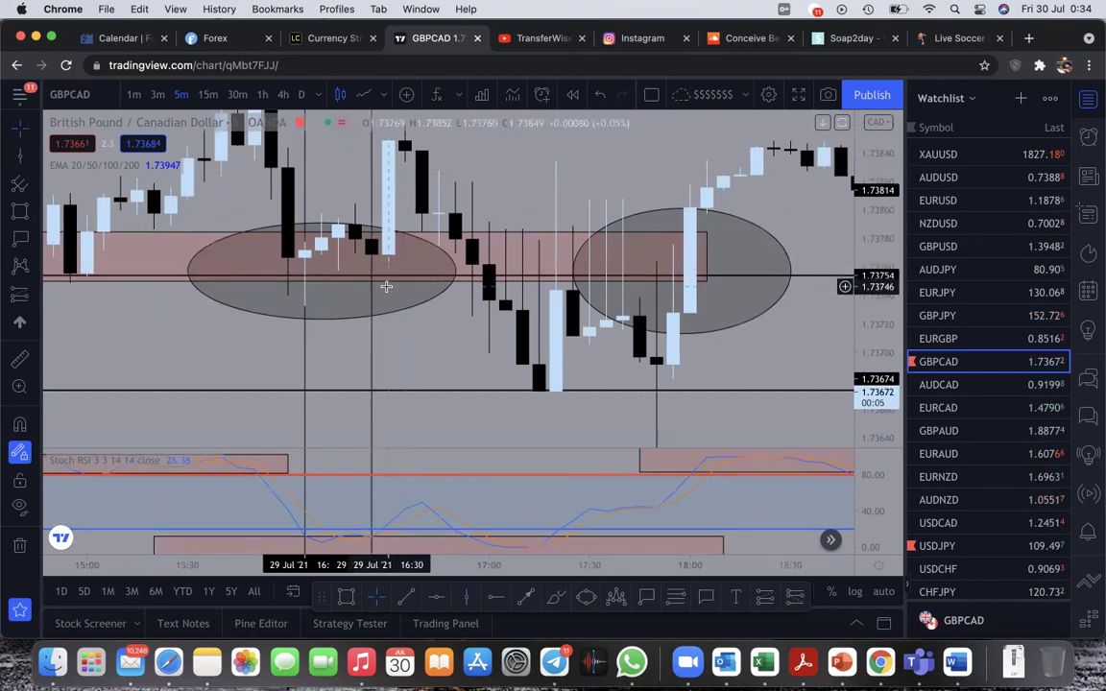
scroll(386, 286, "down", 2)
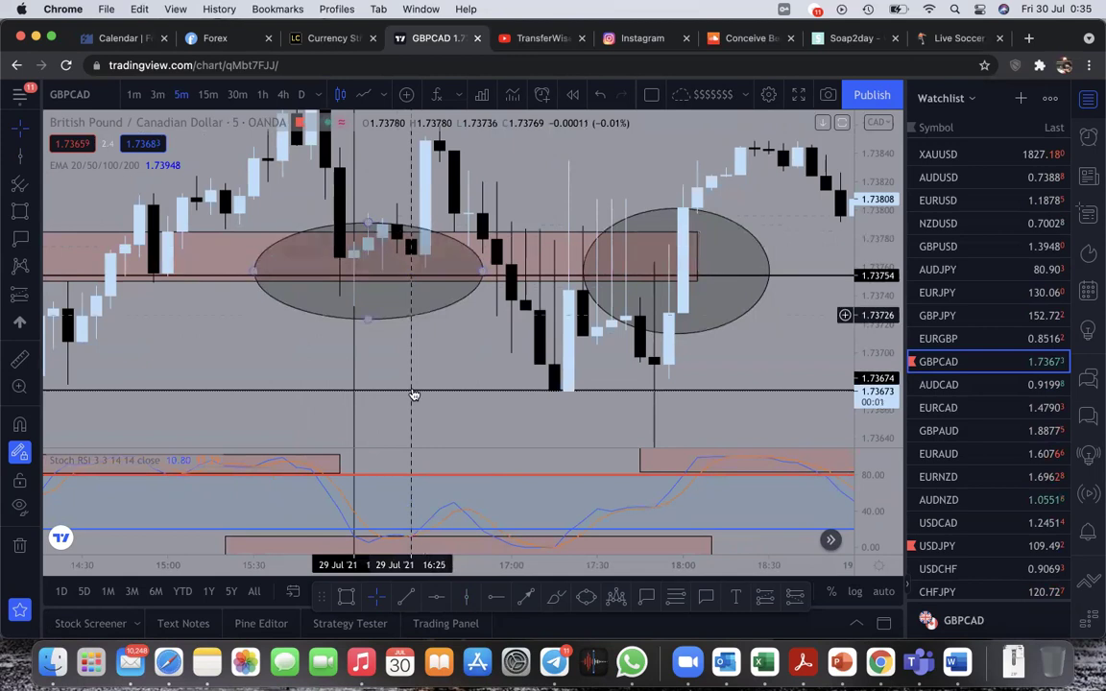
mouse_move(378, 537)
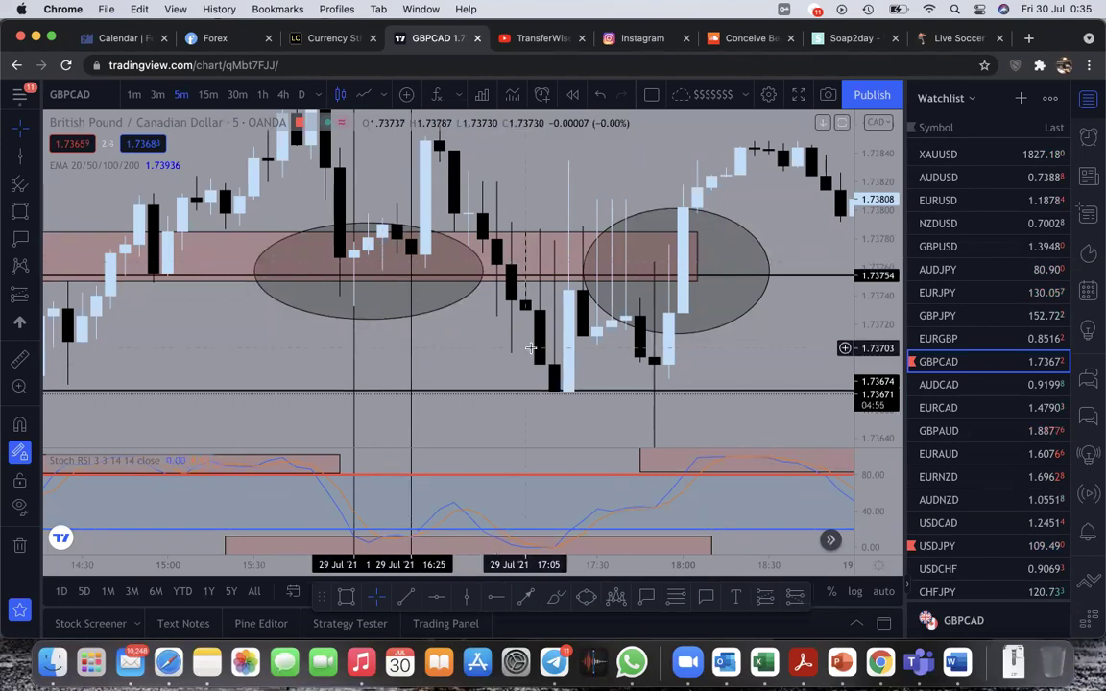
Step: Switch to Hourglass, open the GBPCAD PUT alert with entry 1.73649, and inspect its signal on the 5-minute chart
key("ctrl+Up")
left_click(785, 351)
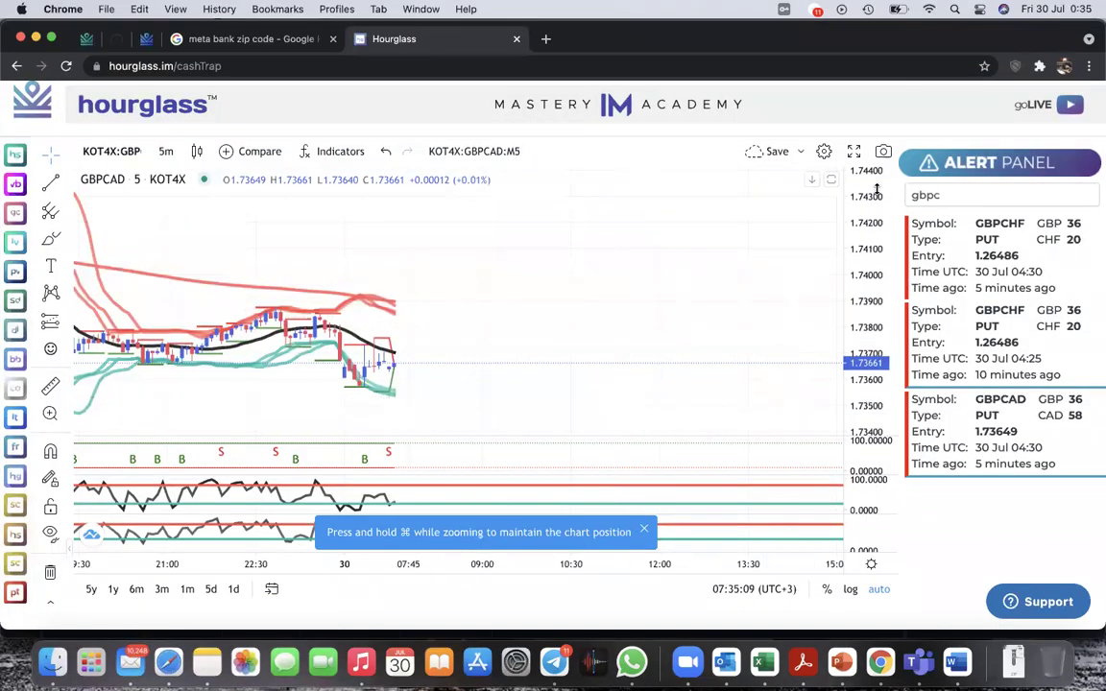
left_click(945, 422)
scroll(478, 347, "down", 5)
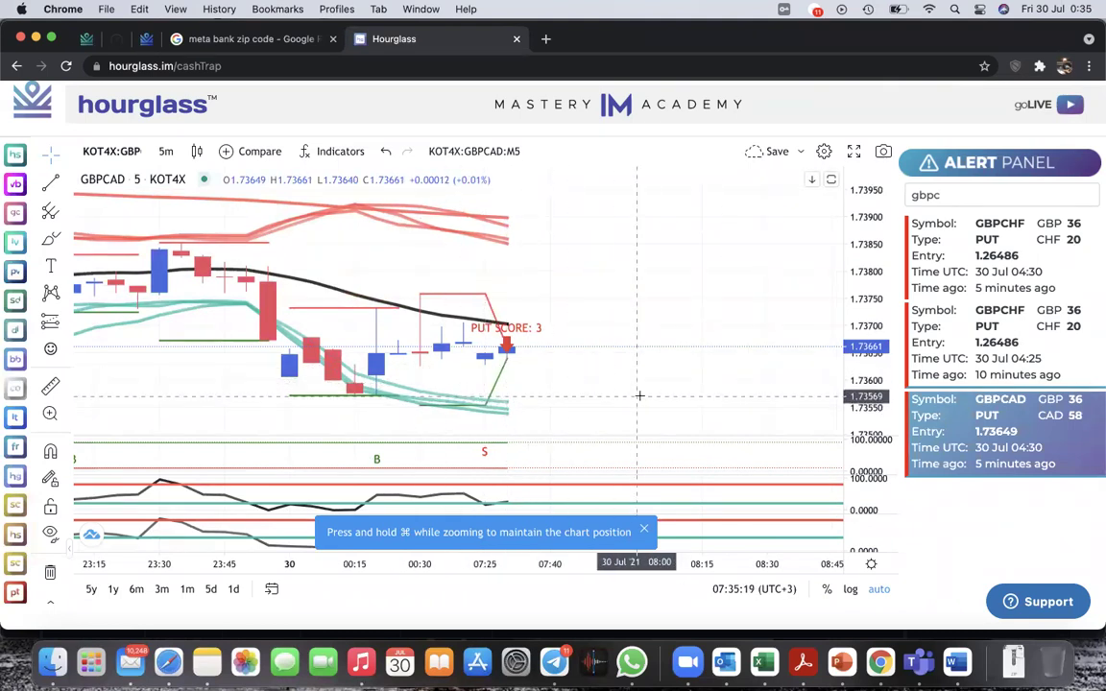
key("ctrl+Up")
key("ctrl+Up")
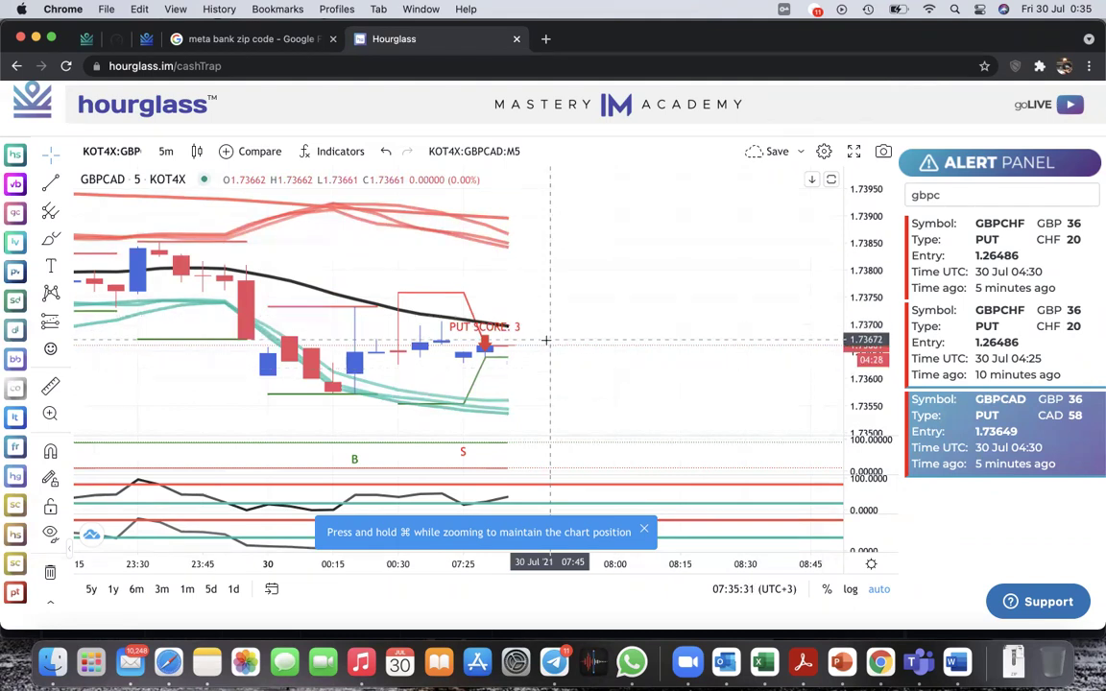
Step: Return to the TradingView chart and examine the candles and Stoch RSI low around 17:15, after the two vertical lines
key("ctrl+Up")
left_click(466, 344)
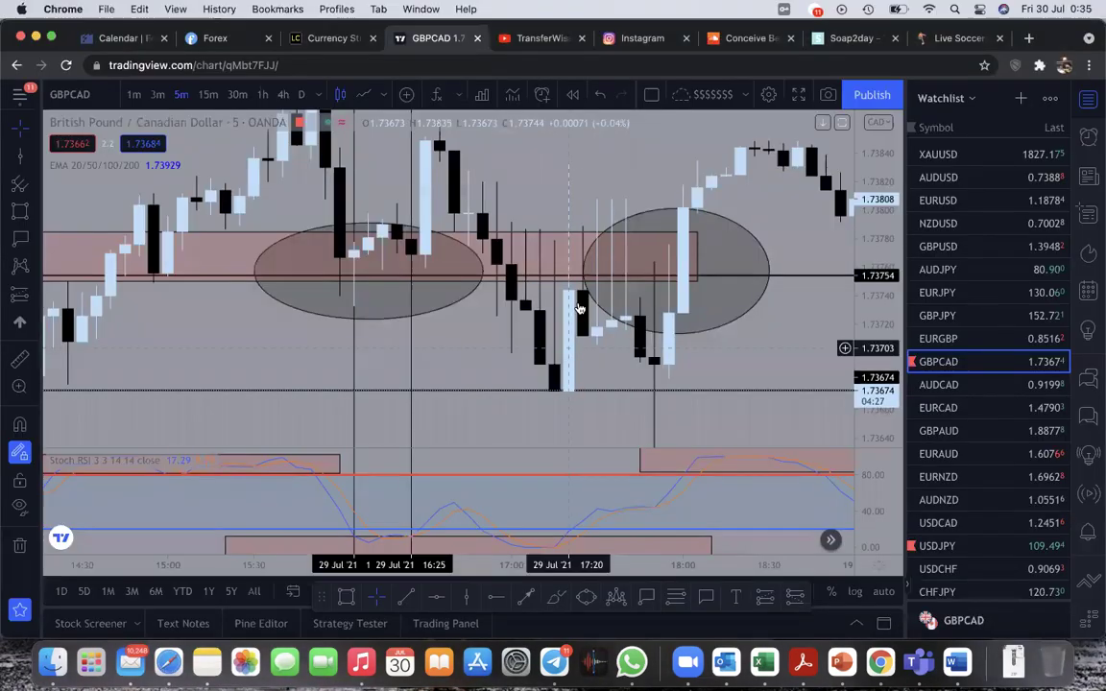
scroll(480, 274, "down", 4)
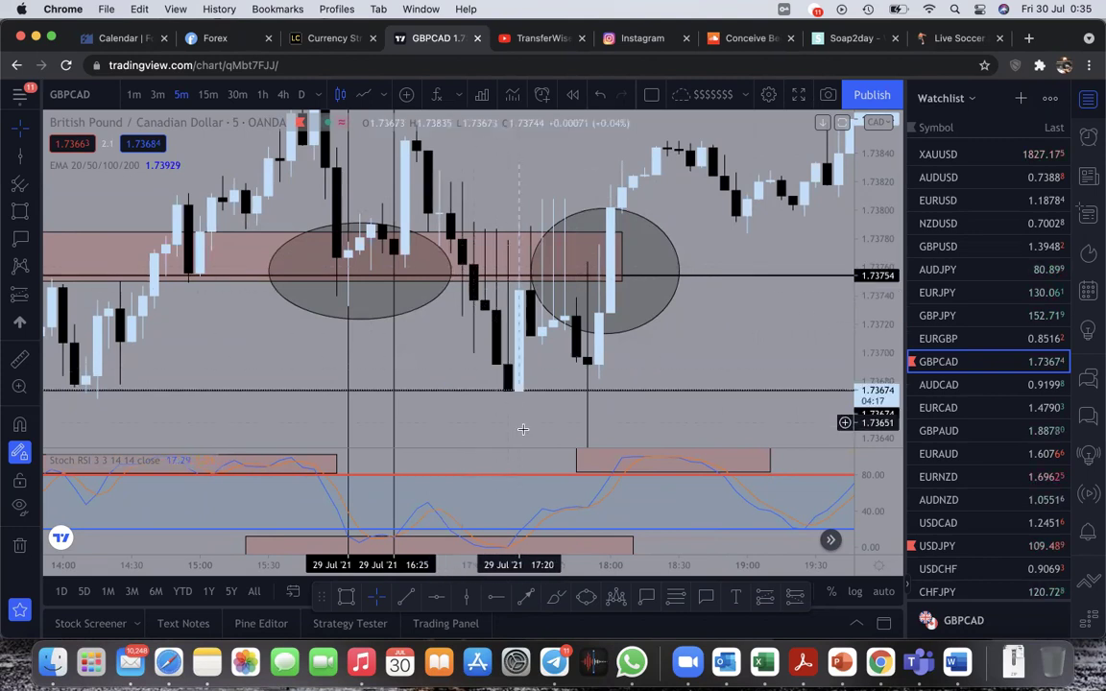
scroll(538, 405, "left", 5)
scroll(538, 408, "left", 4)
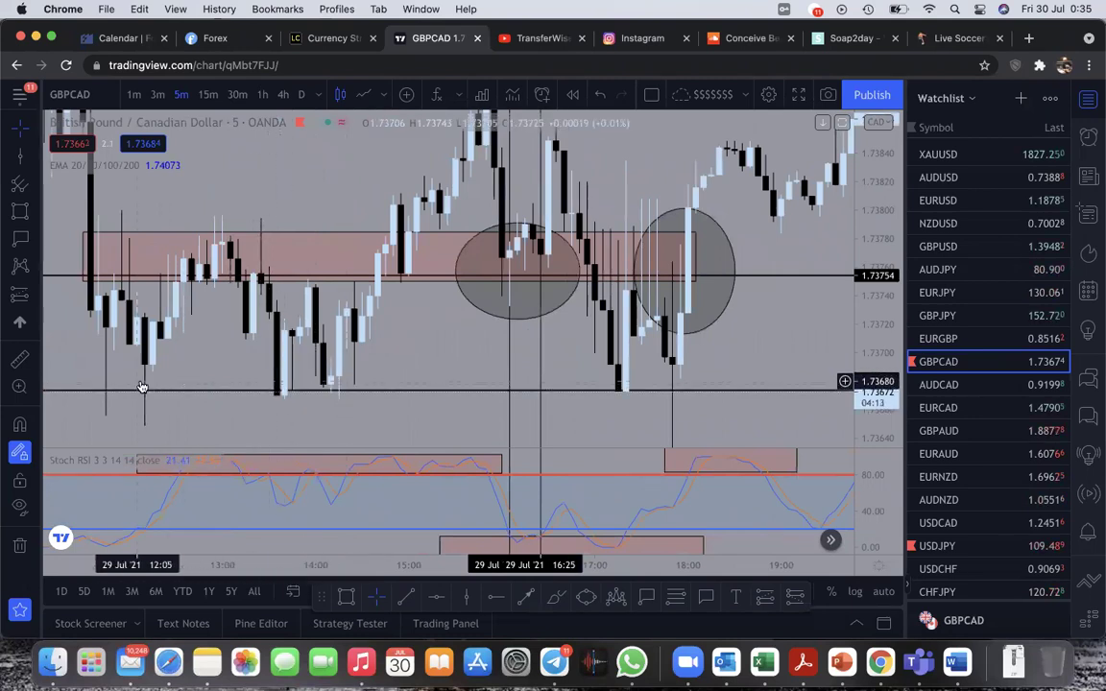
scroll(629, 403, "up", 3)
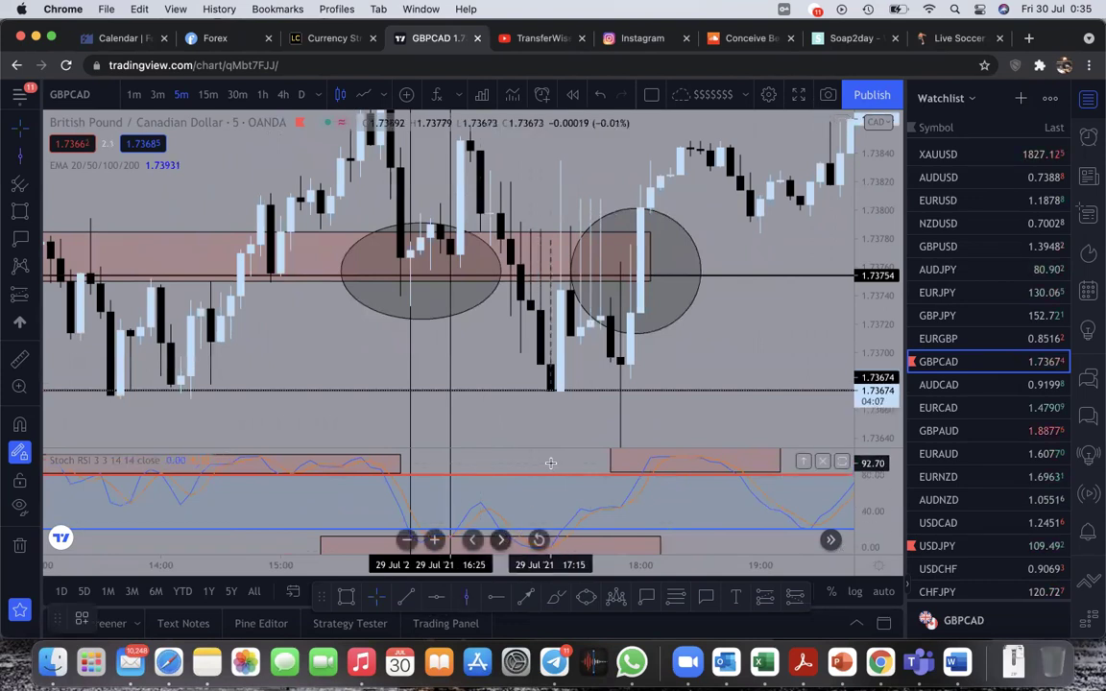
Step: Delete the vertical line just placed around 17:05 along with the earlier ones at 16:05 and 16:25
left_click(527, 505)
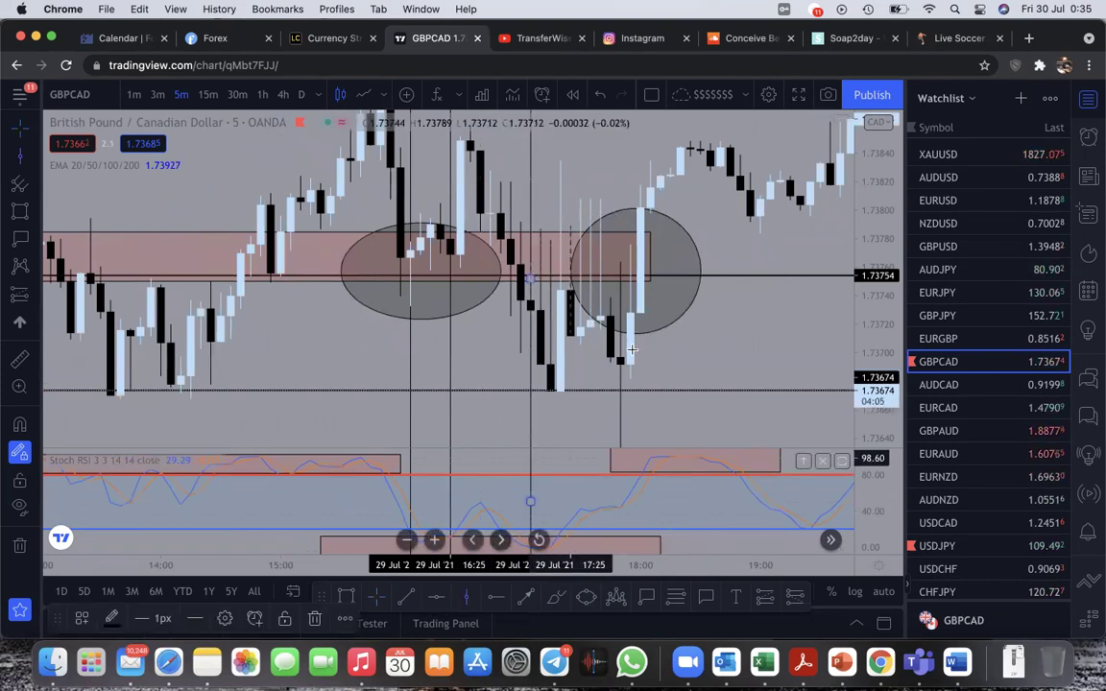
key("BackSpace")
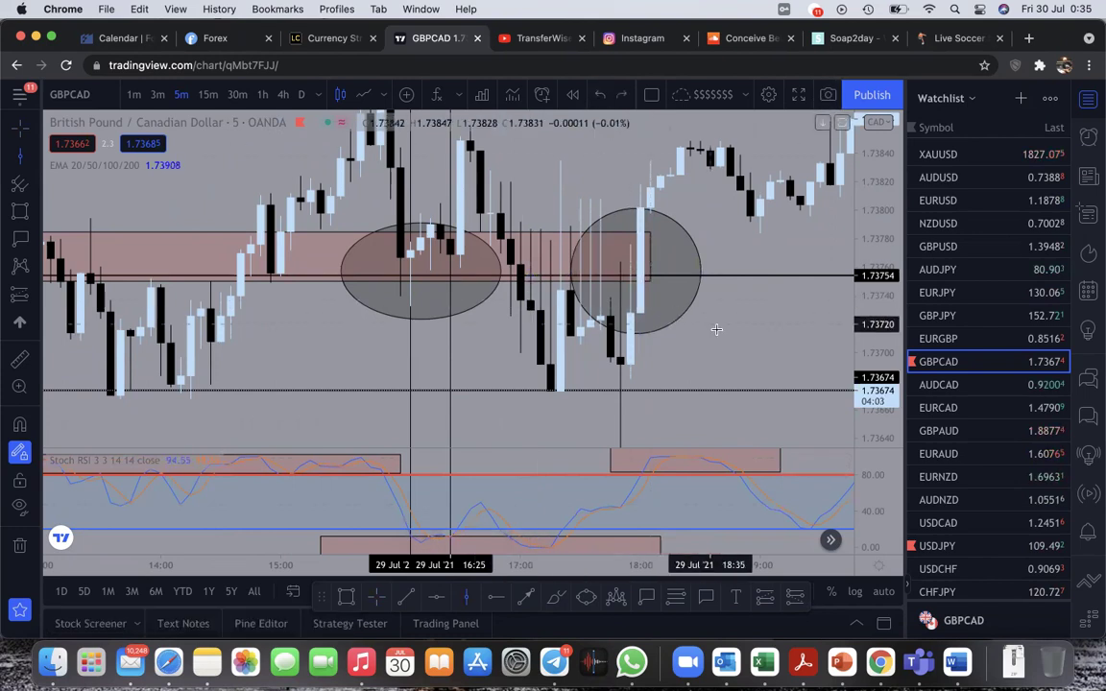
key("Escape")
left_click(451, 371)
key("BackSpace")
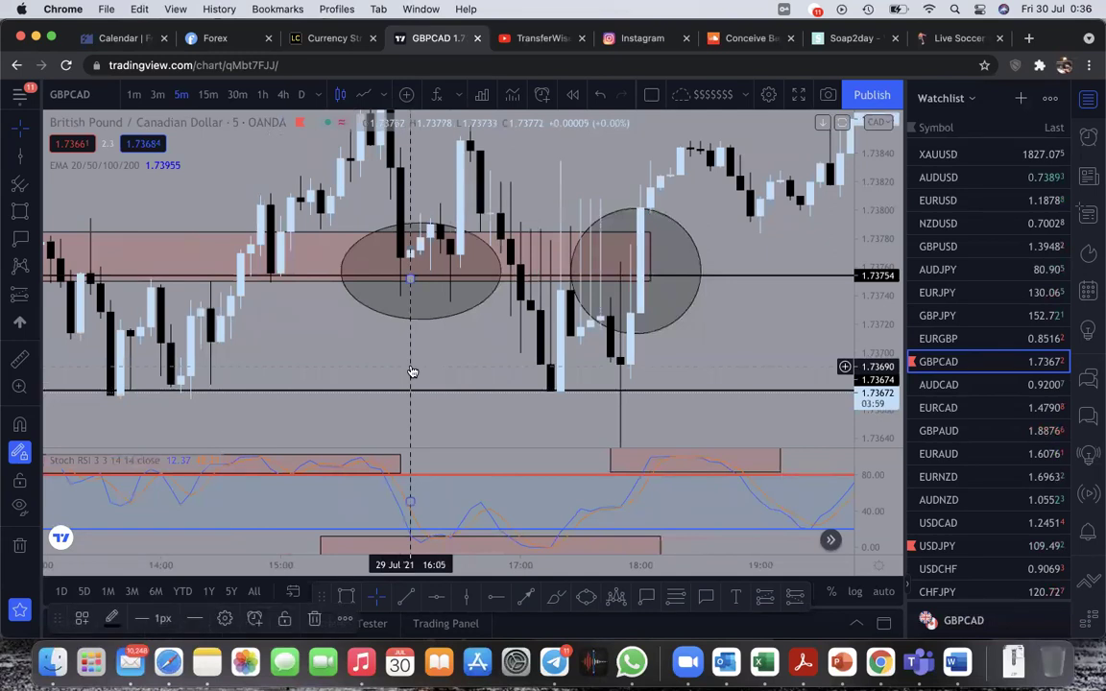
Step: Place a vertical line at 29 Jul '21 16:55, where the Stoch RSI drops back into the oversold area
scroll(410, 365, "up", 3)
scroll(422, 346, "up", 2)
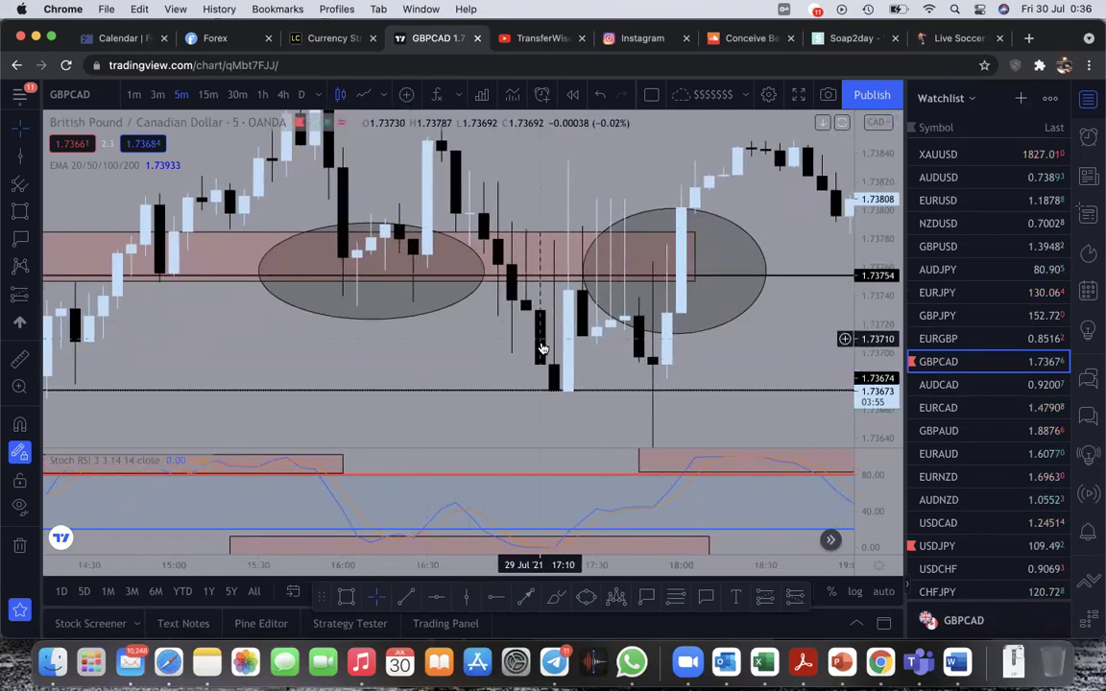
mouse_move(524, 549)
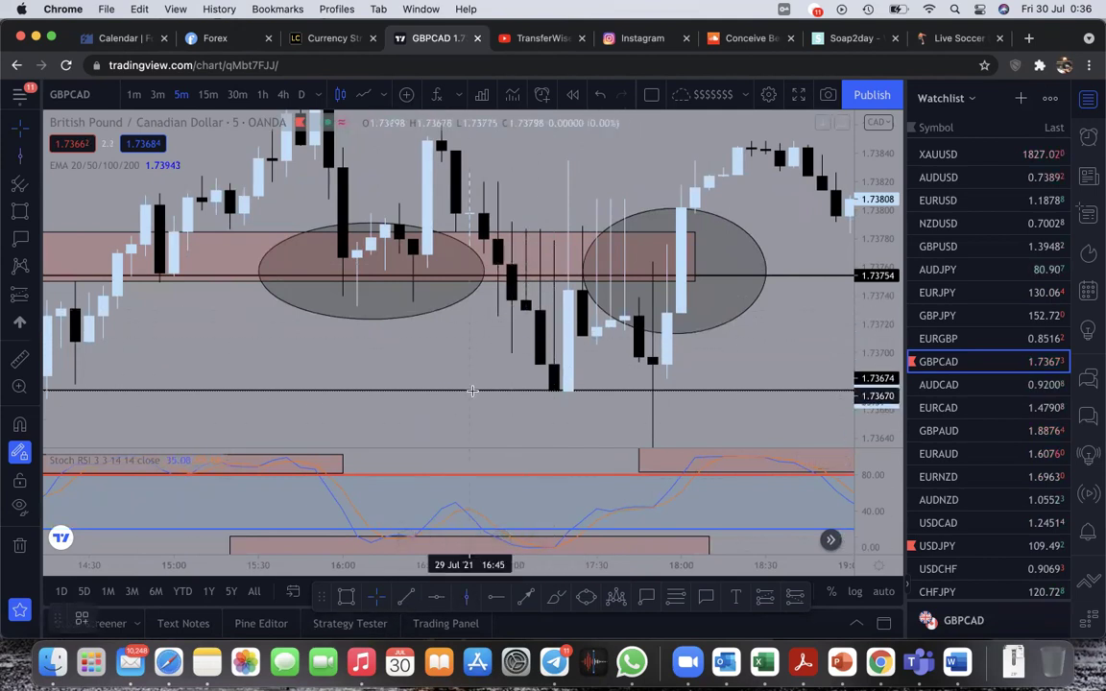
left_click(498, 346)
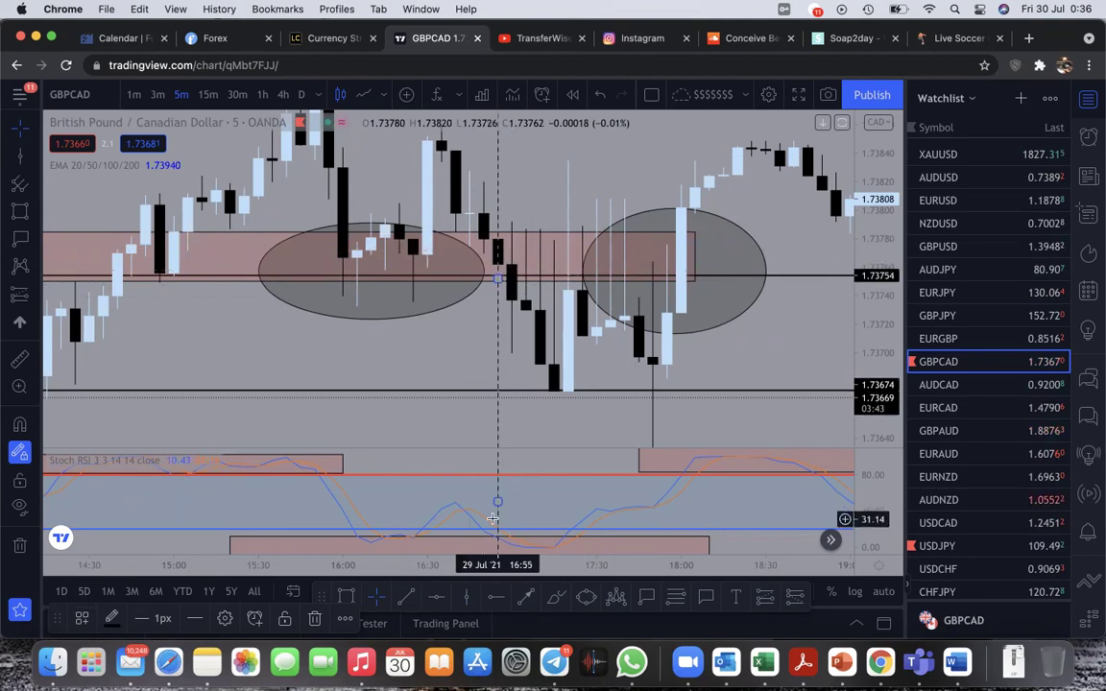
mouse_move(498, 539)
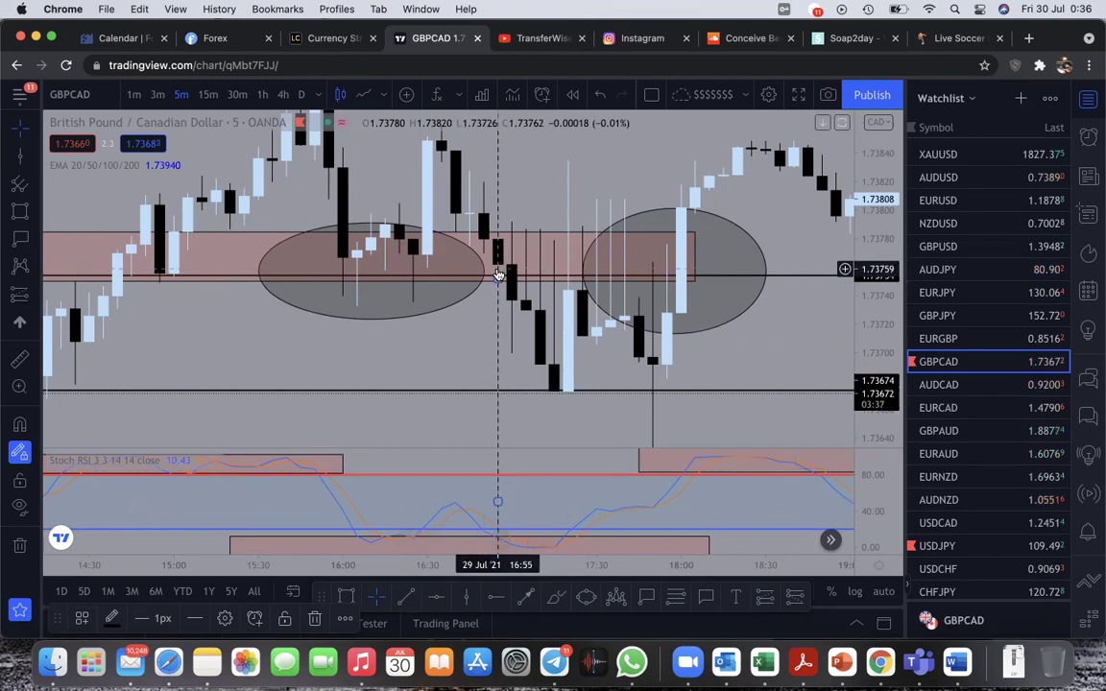
left_click(498, 276)
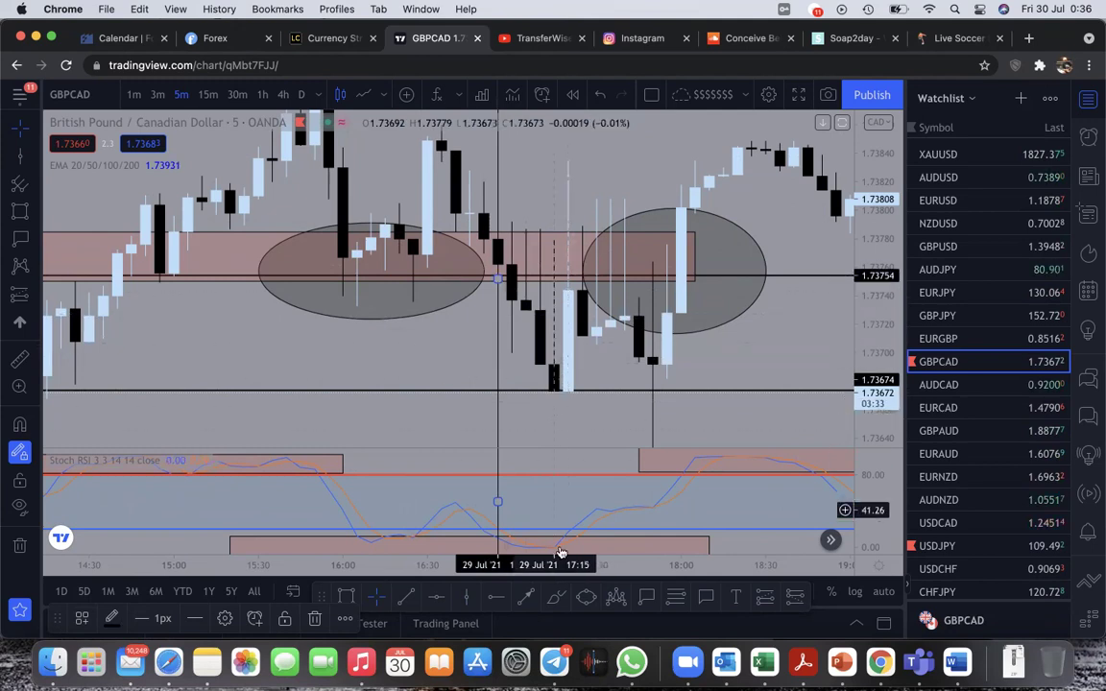
Step: Place a second vertical line at the end of this oversold dip and adjust it to 29 Jul '21 17:25
left_click(466, 597)
left_click(567, 458)
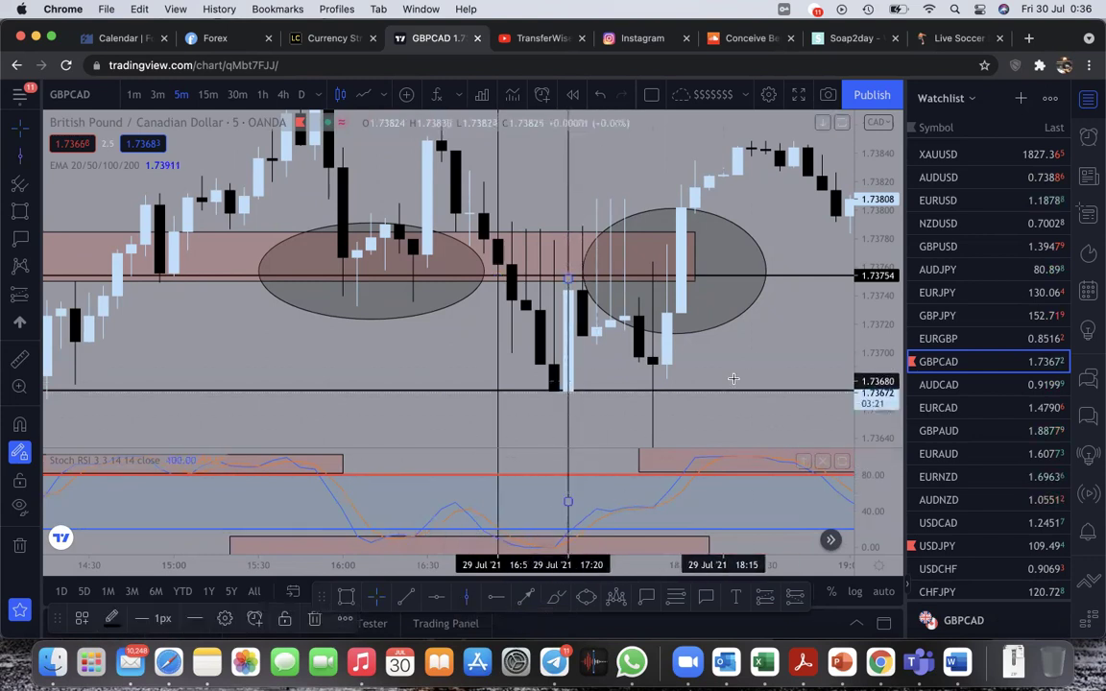
scroll(767, 341, "up", 2)
scroll(767, 341, "up", 1)
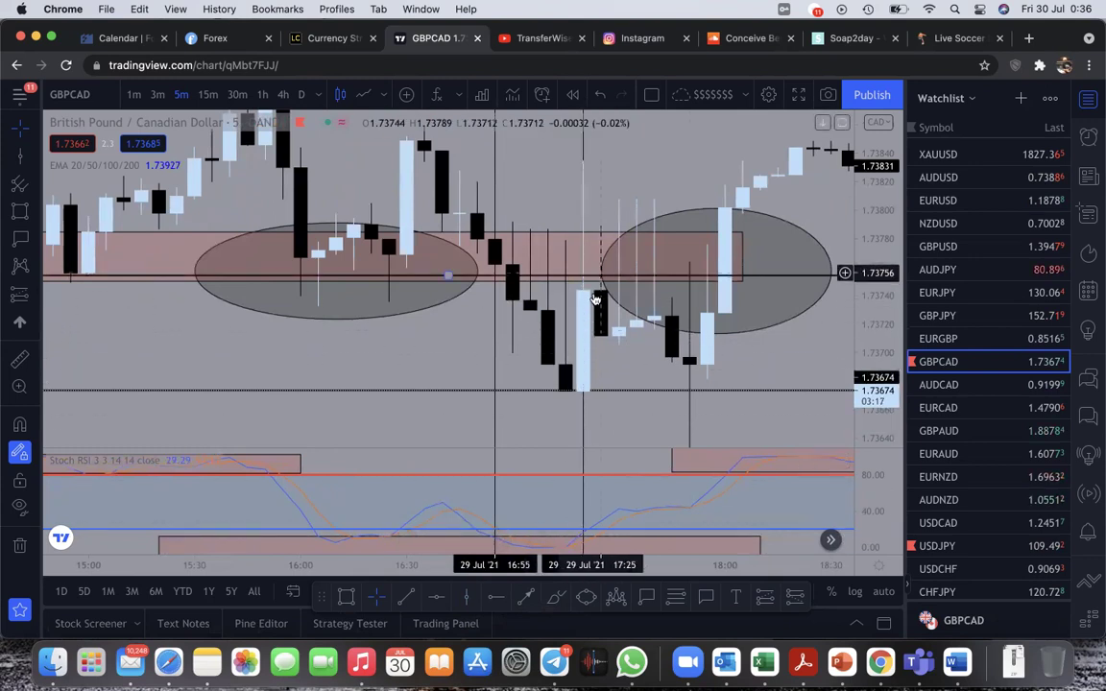
left_click(600, 185)
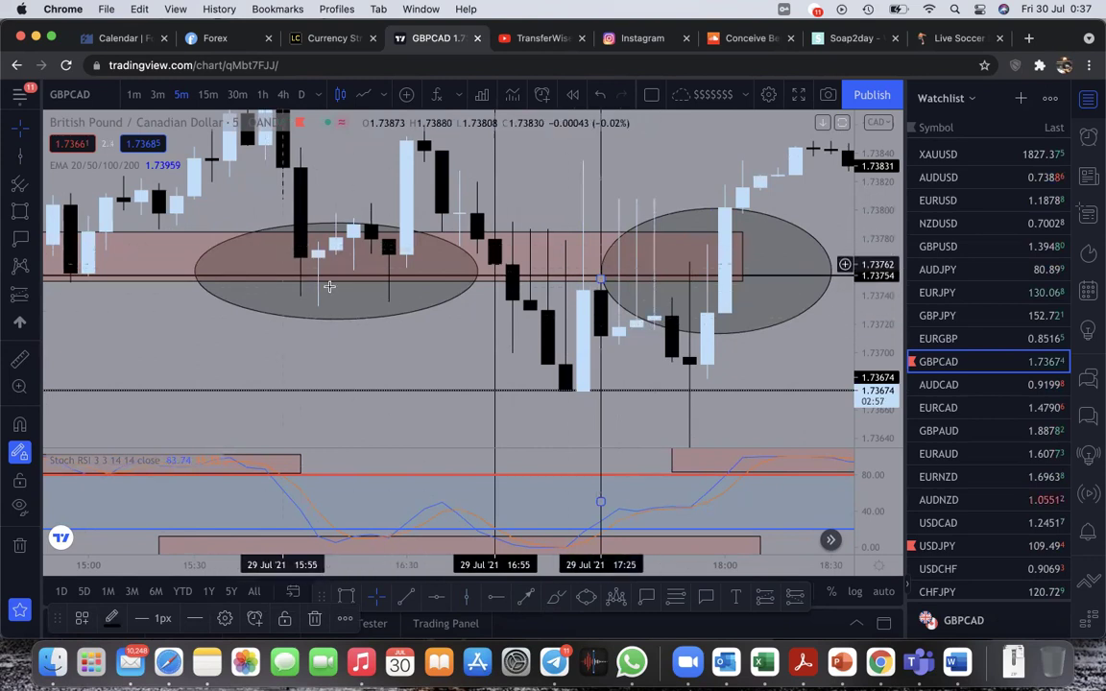
Step: Examine how price behaves at the shaded zone and circled areas against the Stoch RSI, from about 11:30 through the overbought stretch after 18:00
scroll(326, 288, "left", 5)
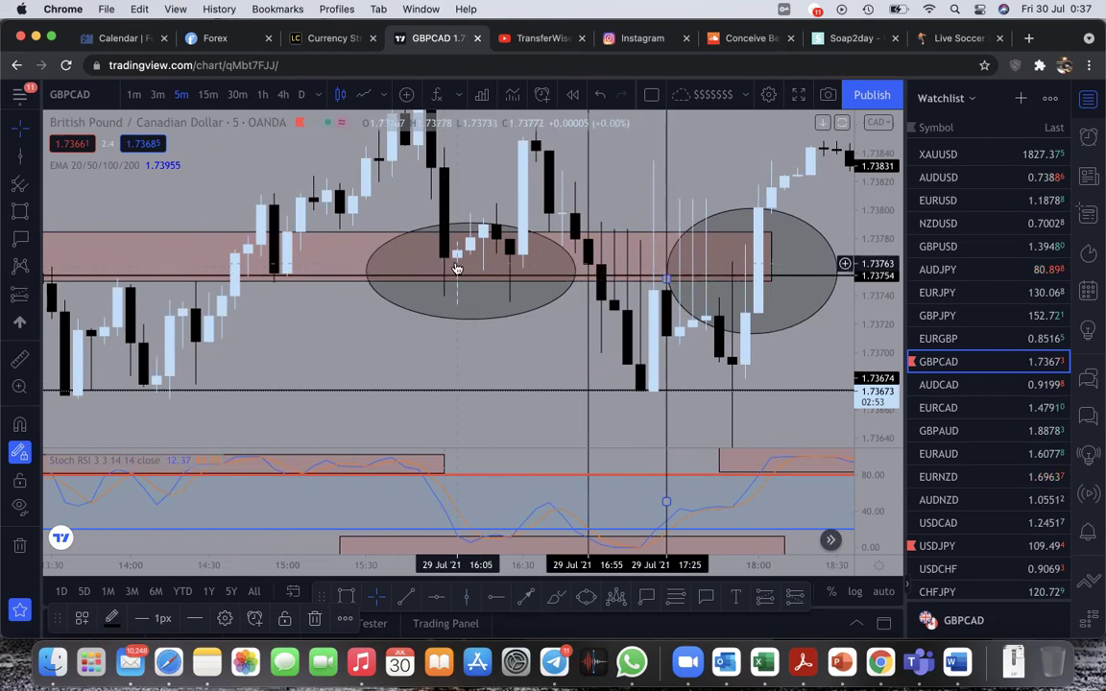
scroll(331, 245, "left", 10)
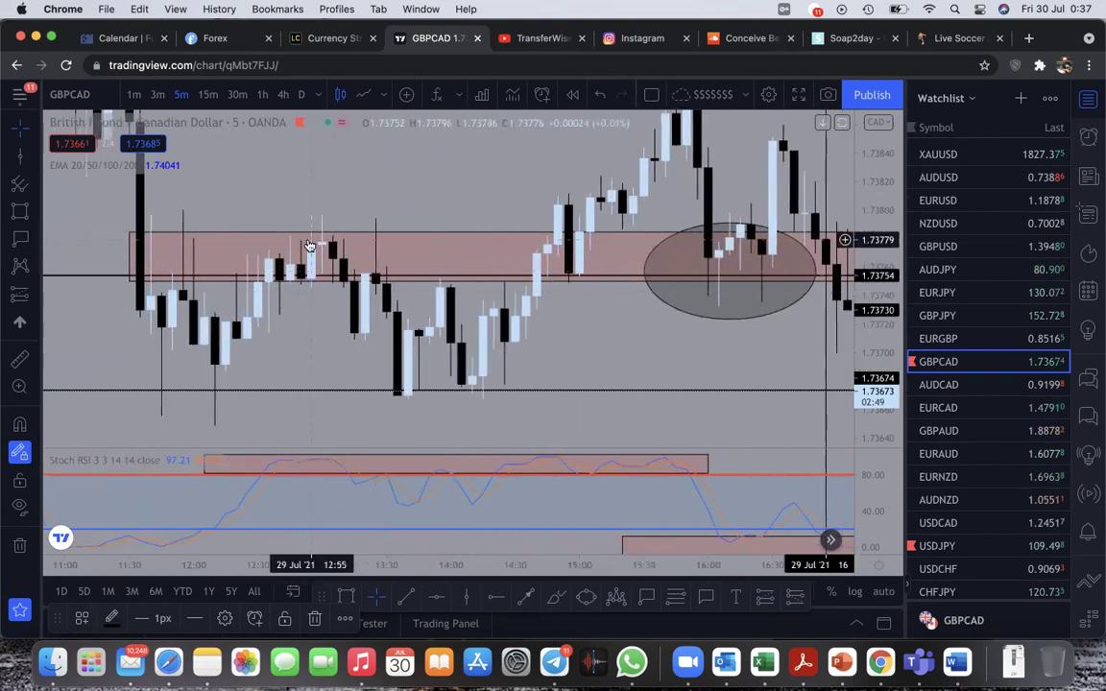
scroll(587, 283, "right", 3)
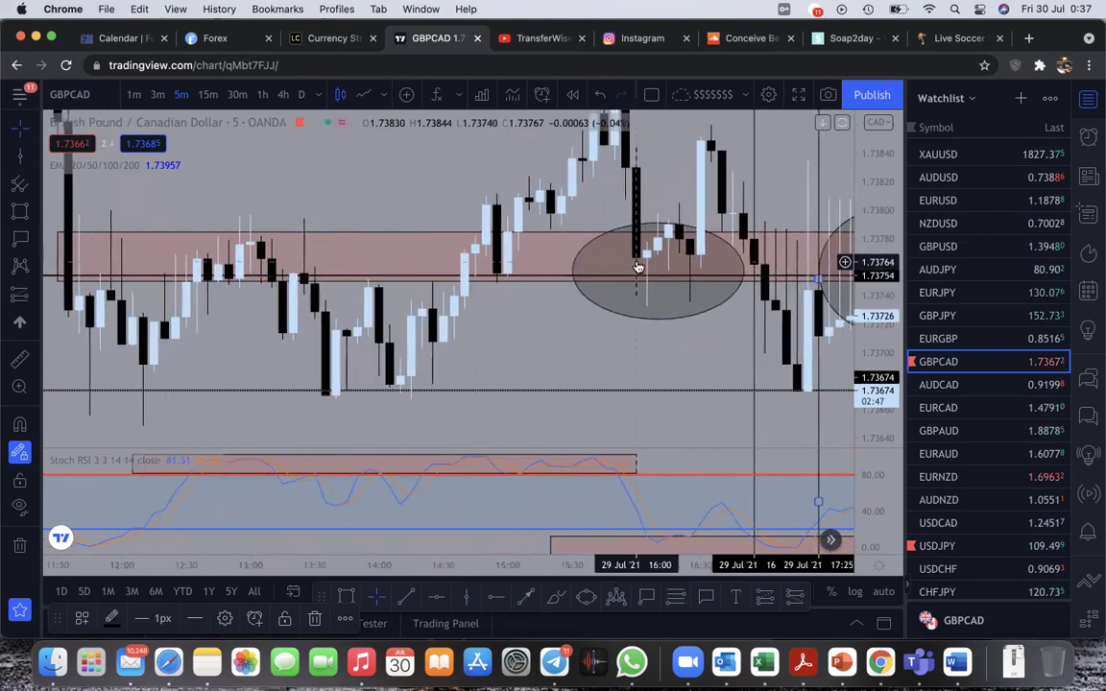
scroll(619, 264, "right", 2)
scroll(622, 261, "right", 5)
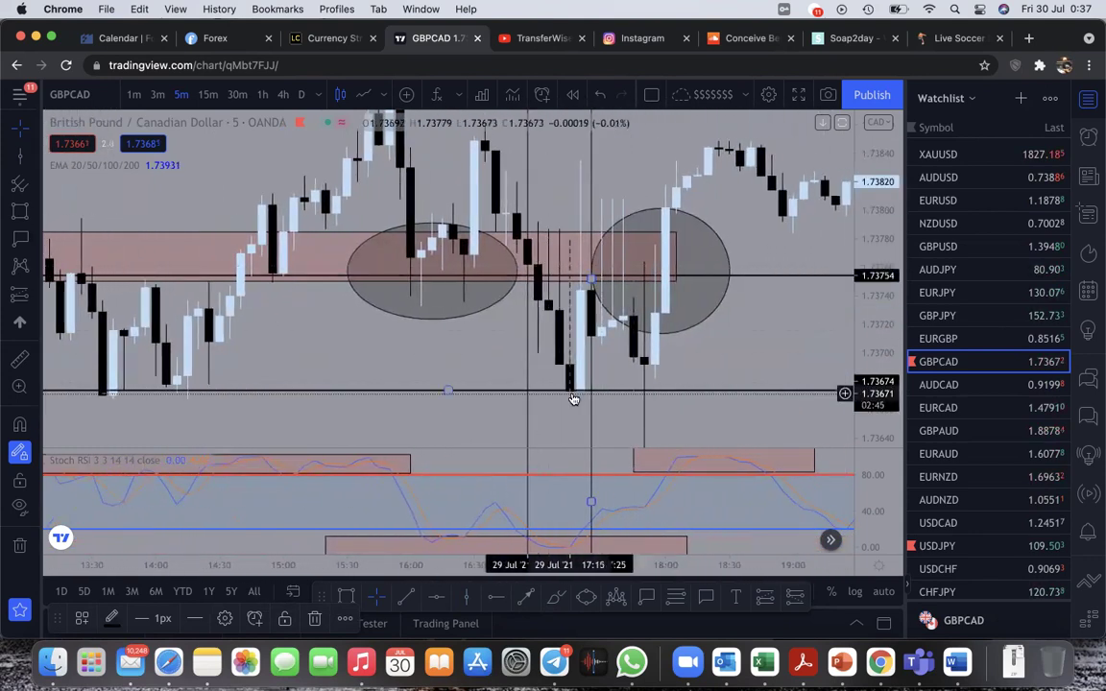
scroll(586, 355, "right", 4)
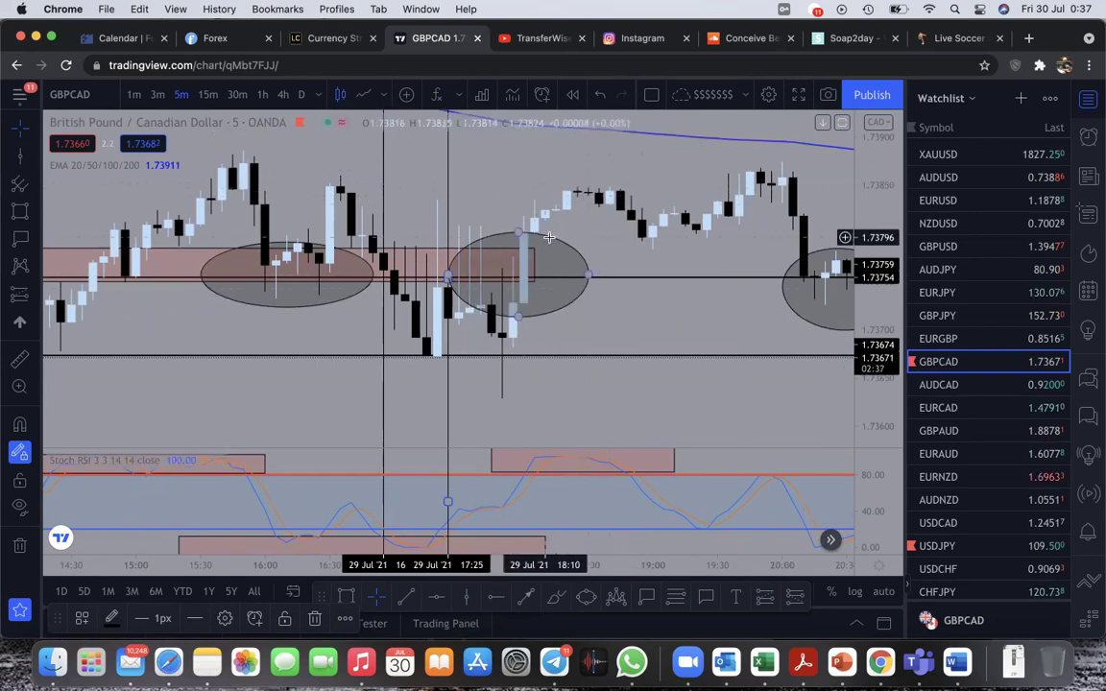
scroll(549, 238, "right", 1)
scroll(548, 237, "down", 3)
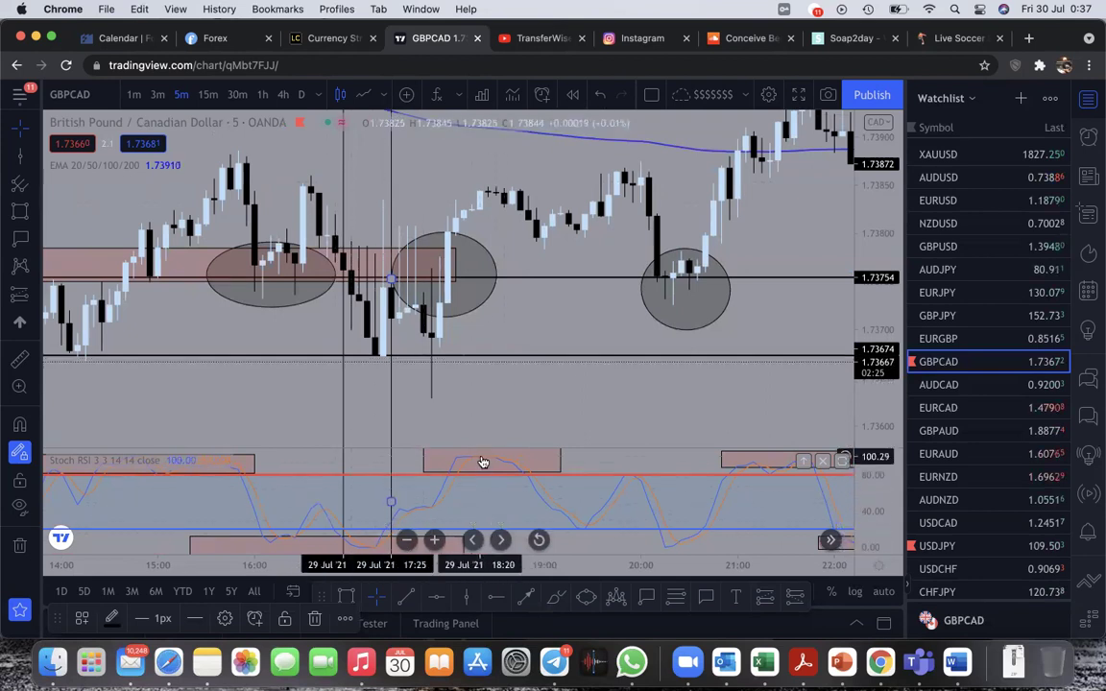
scroll(485, 488, "up", 1)
scroll(485, 488, "up", 2)
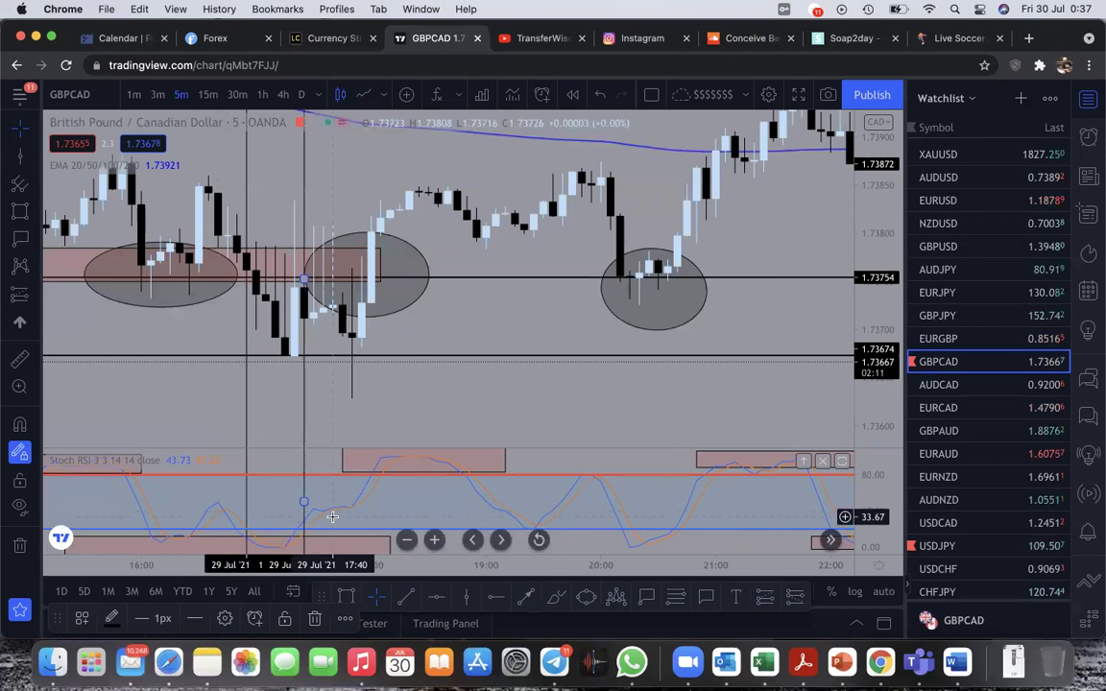
scroll(333, 516, "down", 3)
scroll(333, 521, "down", 2)
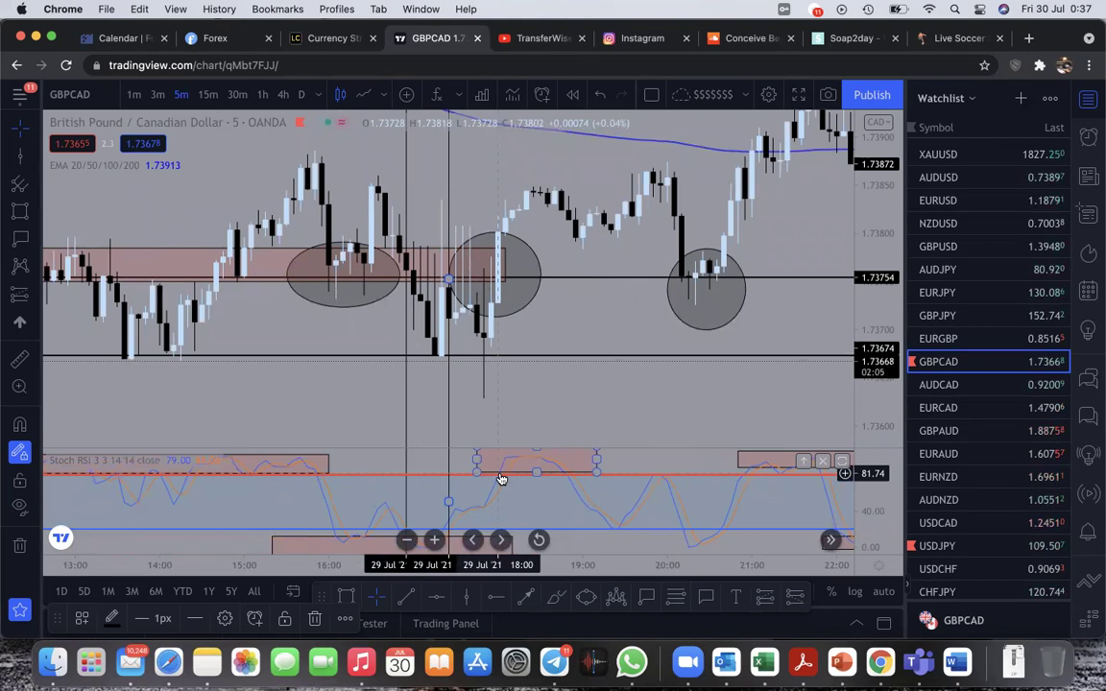
left_click(424, 499)
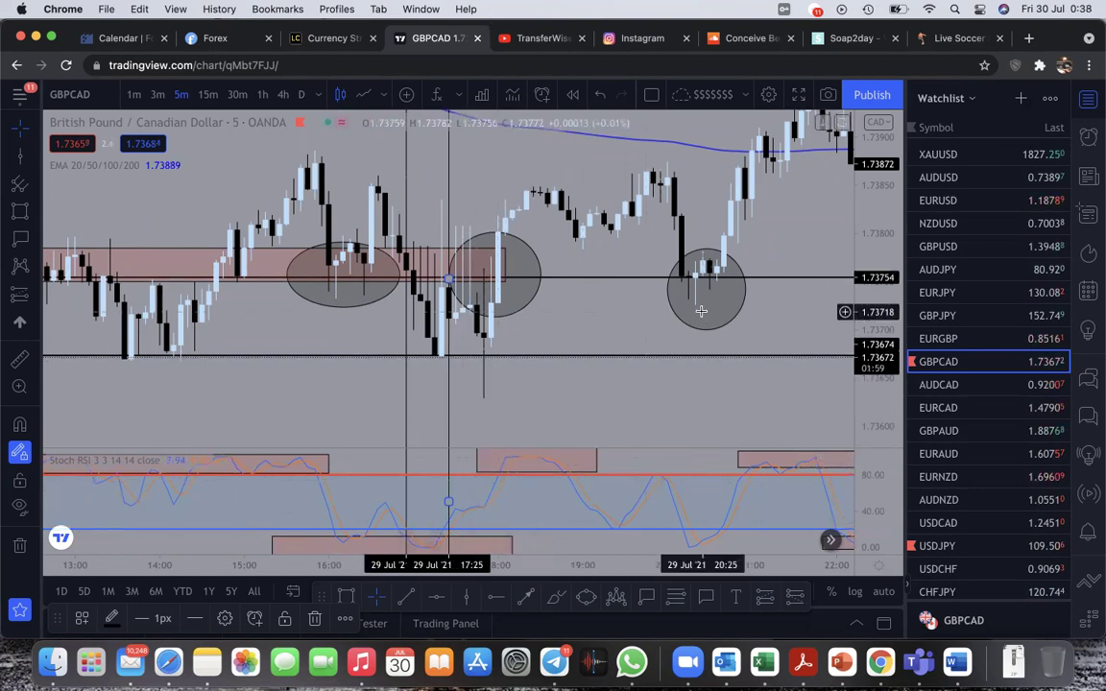
Step: Mark the latest overbought Stoch RSI area with a rectangle from 30 Jul '21 00:10 to 01:30
scroll(703, 311, "right", 1)
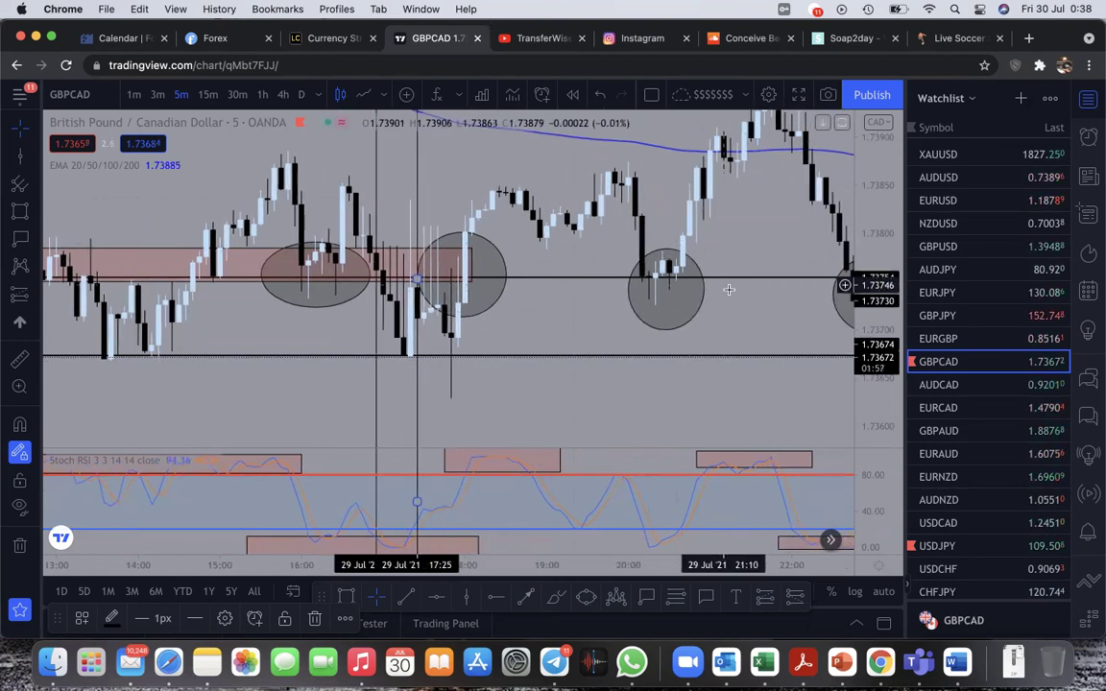
scroll(730, 293, "right", 4)
scroll(732, 293, "right", 3)
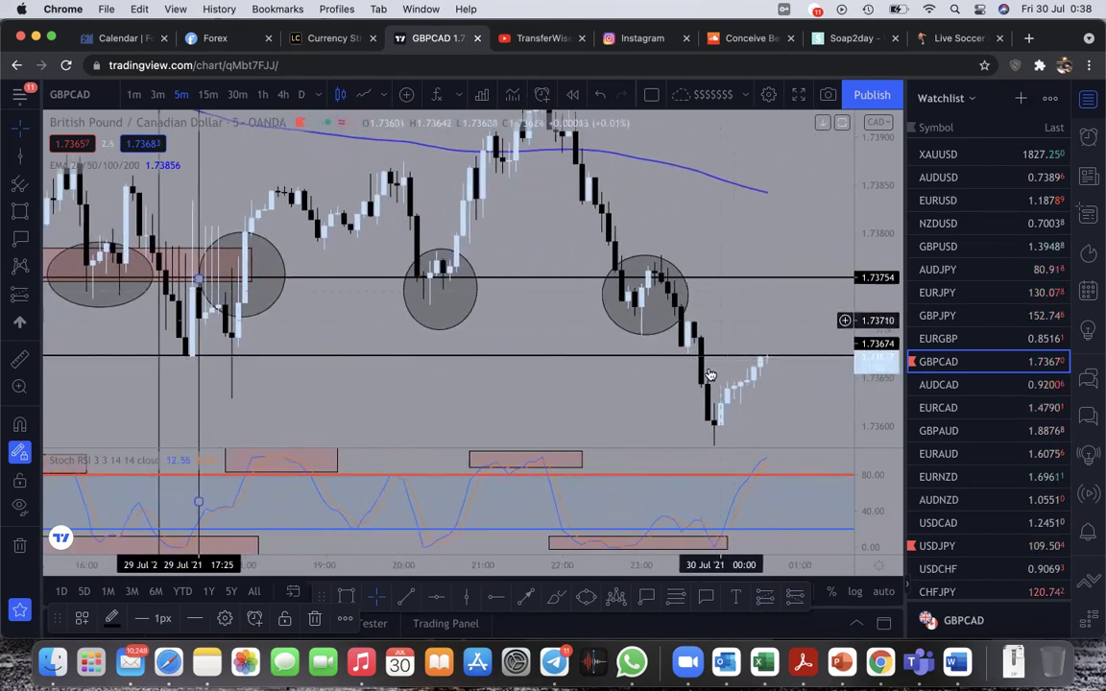
scroll(624, 331, "right", 1)
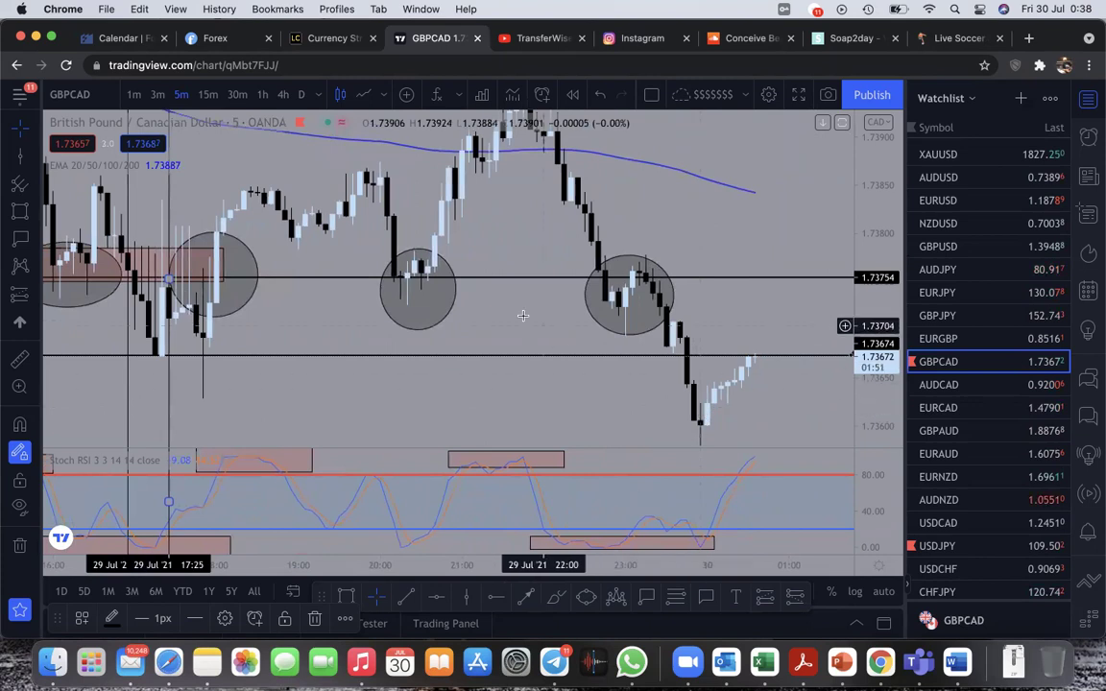
scroll(741, 320, "right", 4)
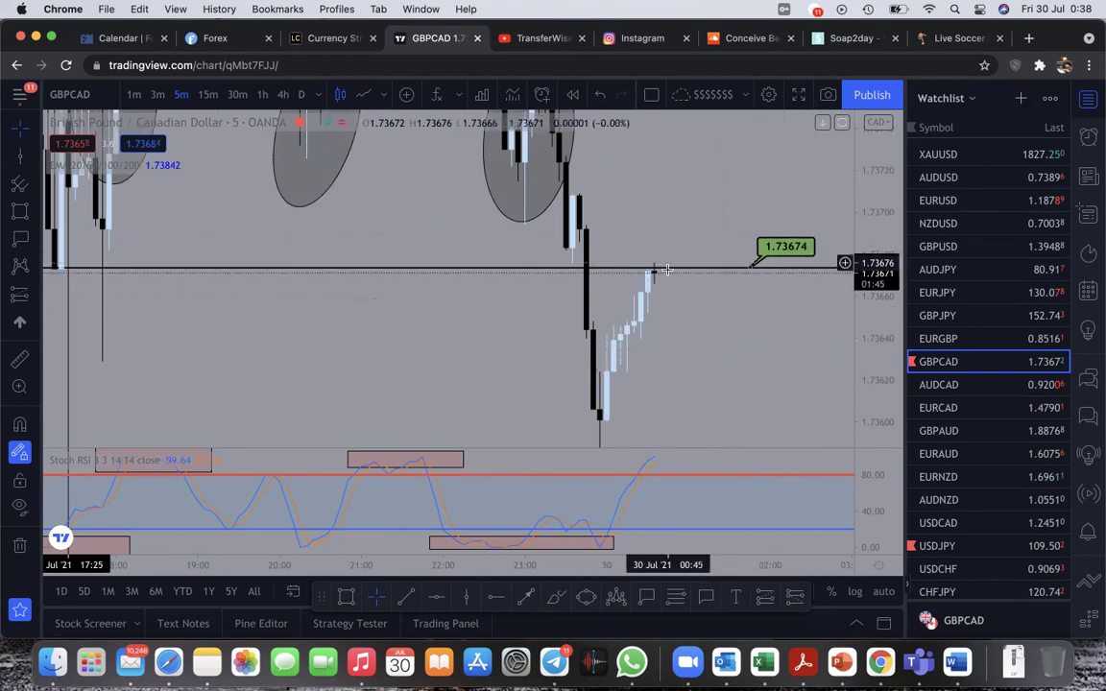
scroll(623, 395, "up", 1)
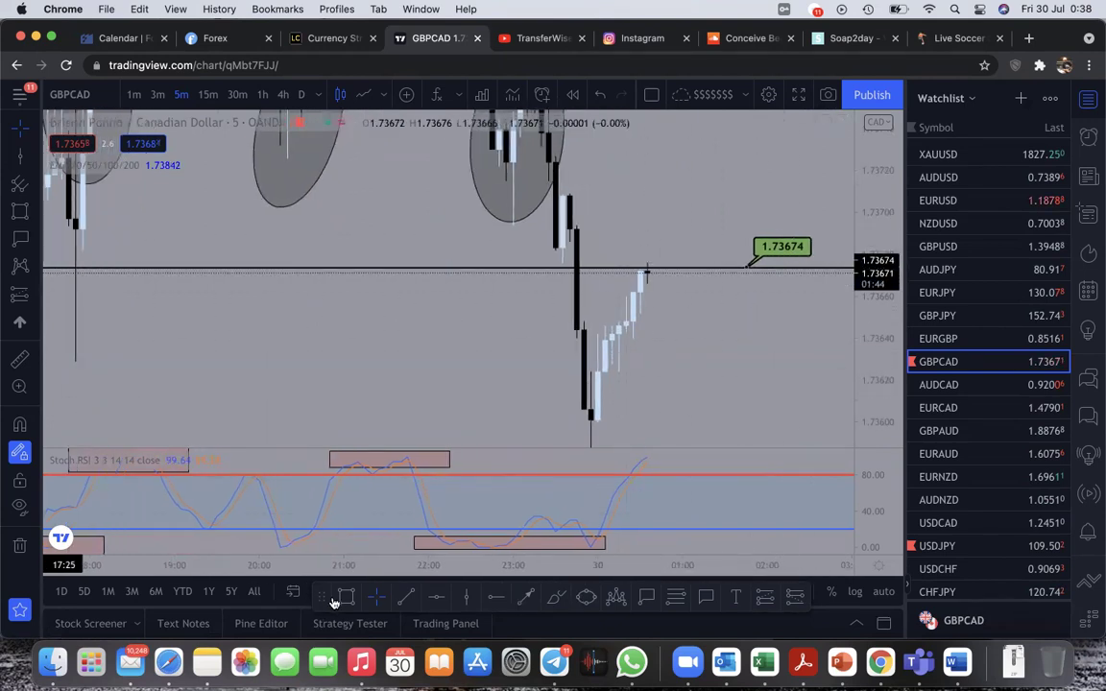
left_click_drag(612, 453, 725, 475)
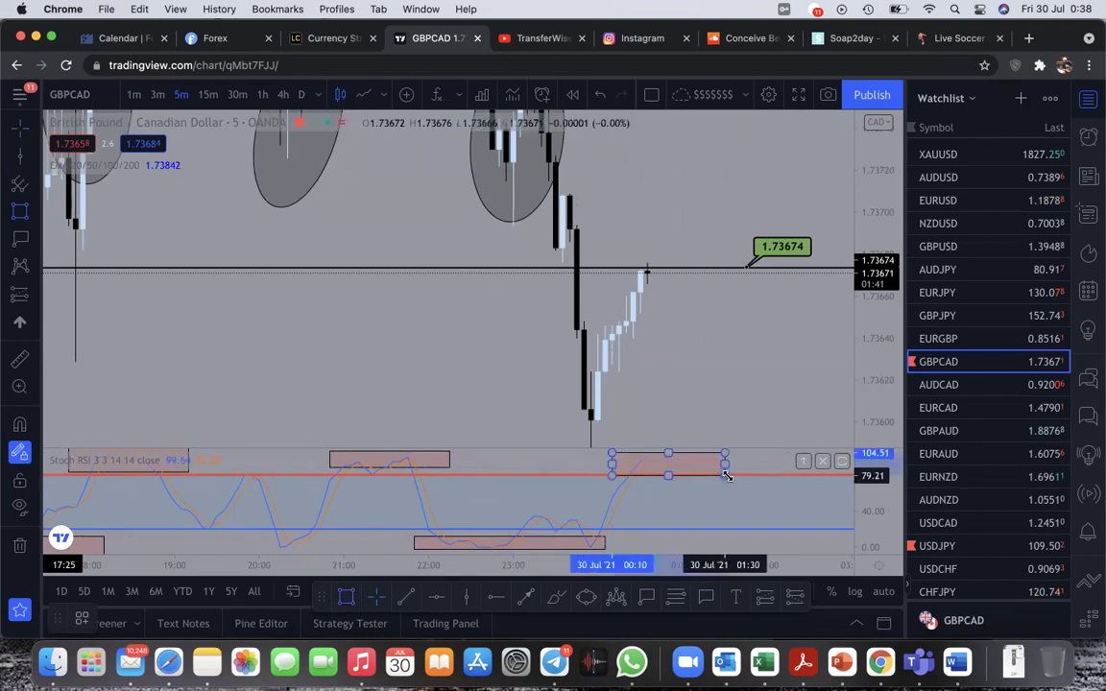
left_click(699, 388)
Step: Place a vertical line at 30 Jul '21 00:30, through the current overbought Stoch RSI area
scroll(698, 388, "up", 1)
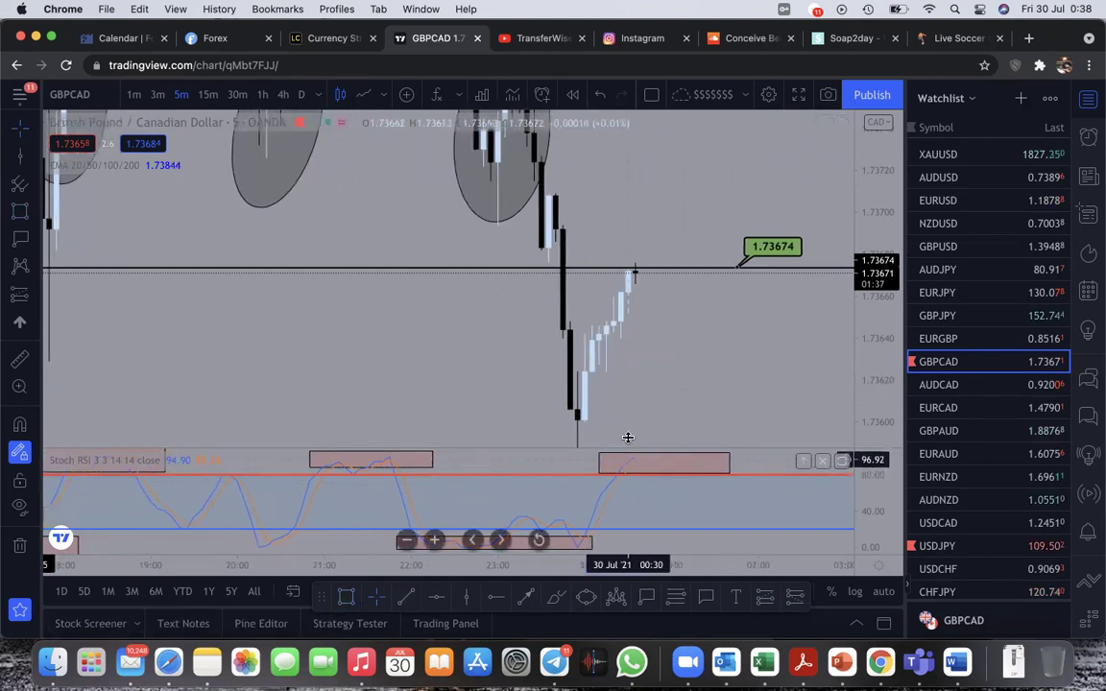
left_click(680, 460)
left_click(628, 442)
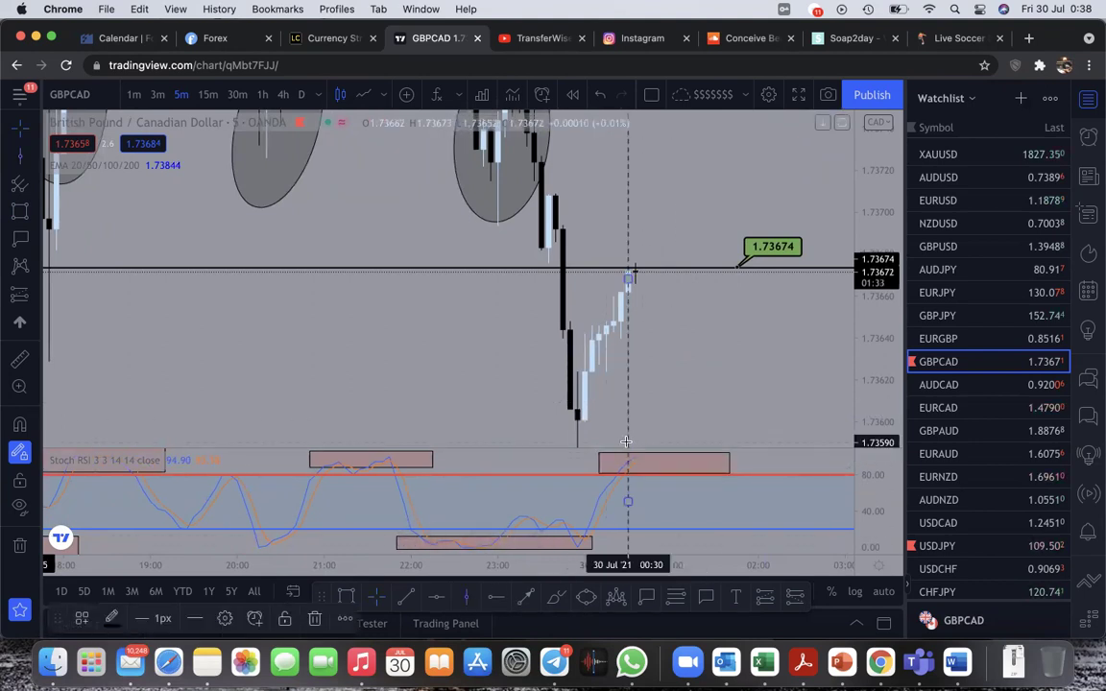
left_click(703, 361)
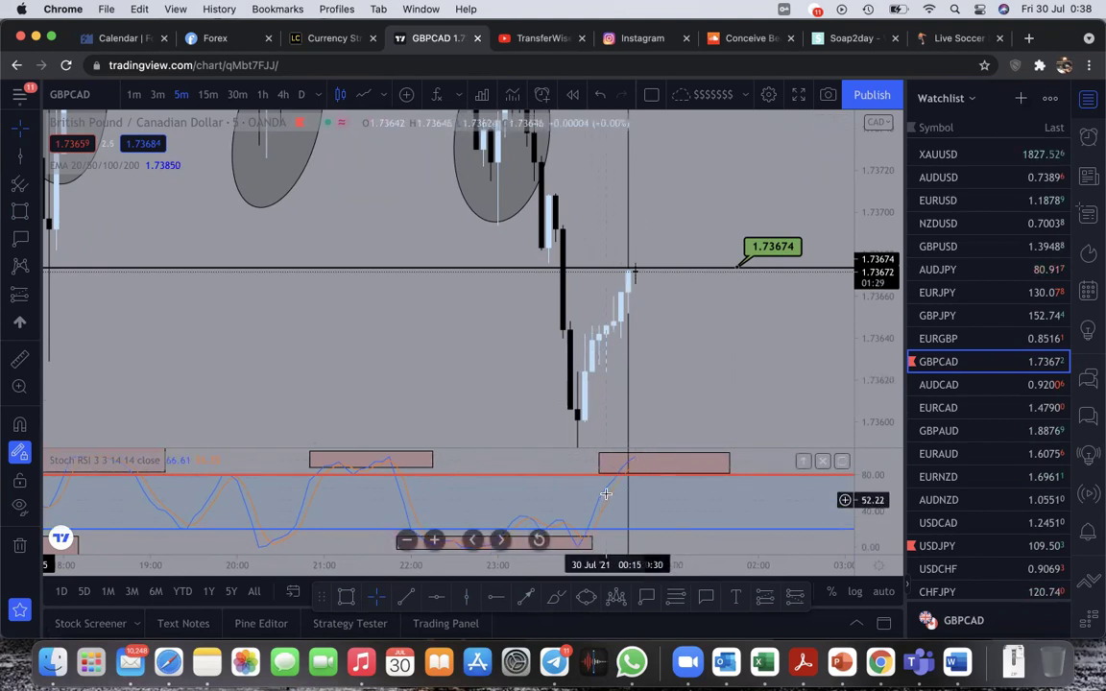
Step: Check the rising Stoch RSI curve and place another vertical line at 30 Jul '21 00:45, just ahead of the current candle
left_click(637, 461)
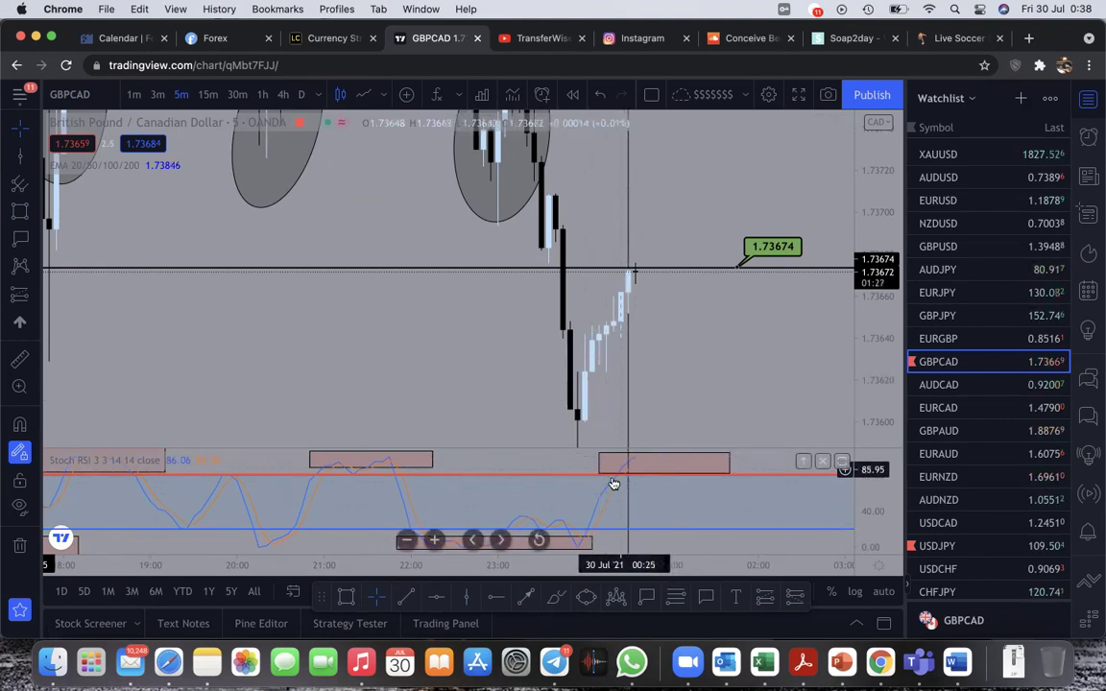
left_click(612, 484)
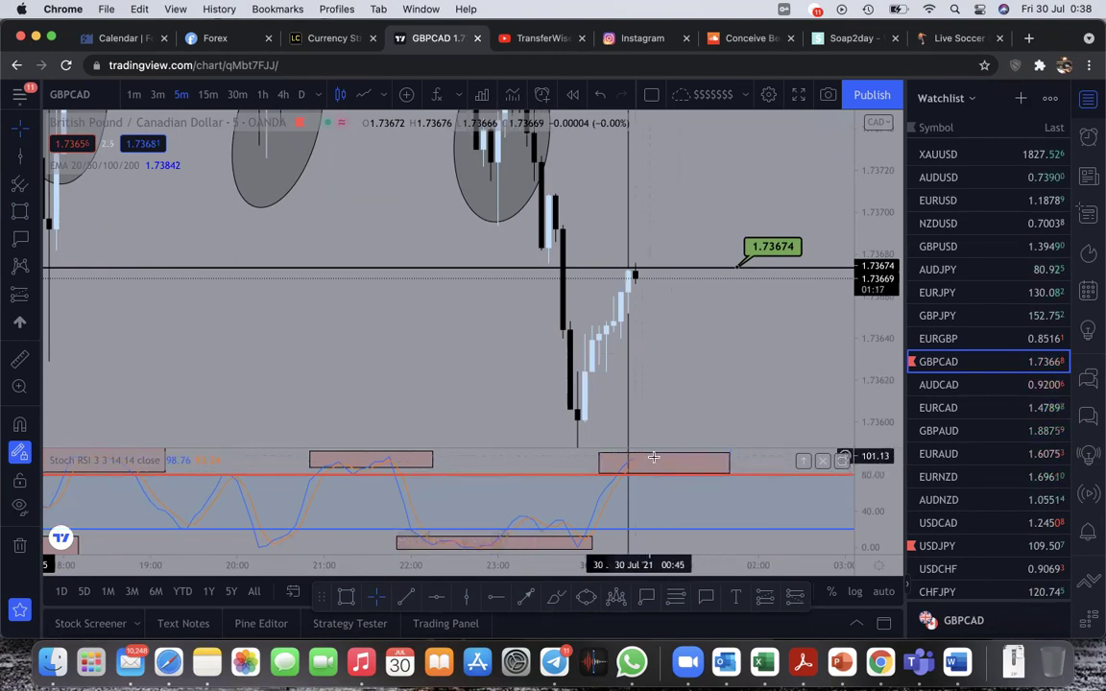
left_click(637, 453)
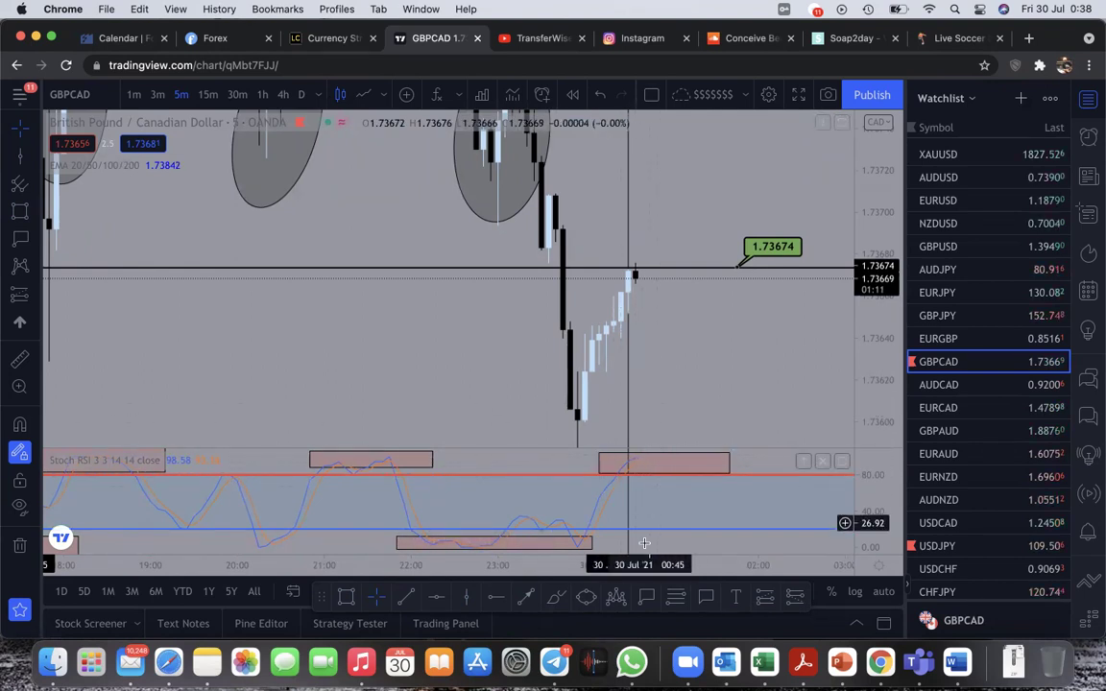
left_click(464, 598)
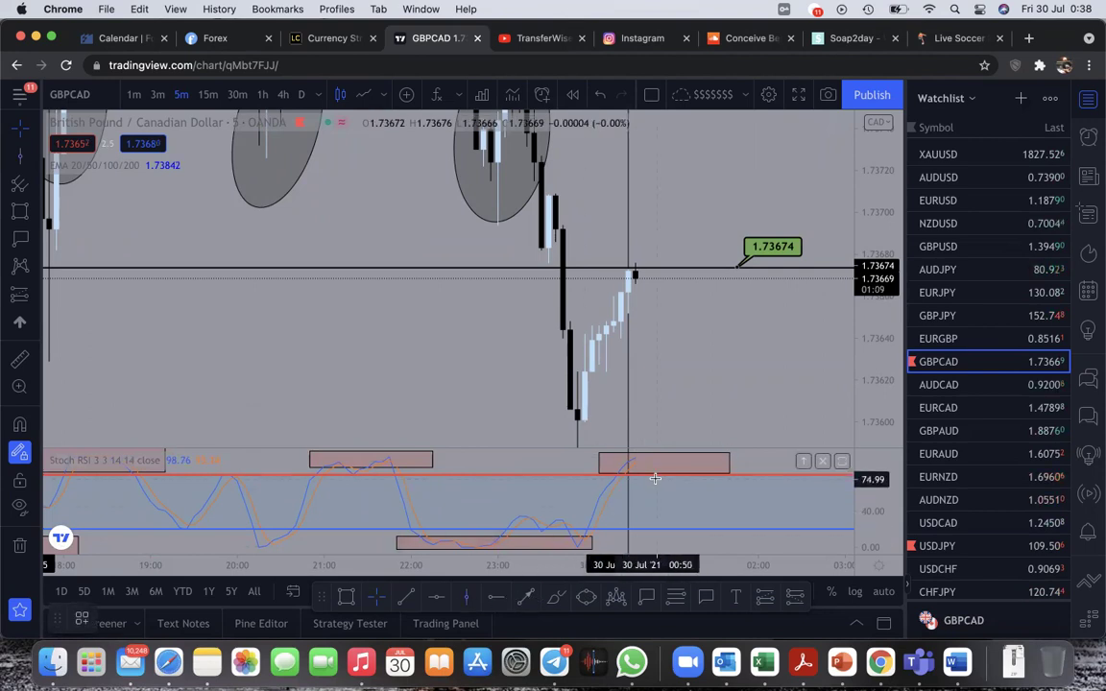
left_click(650, 479)
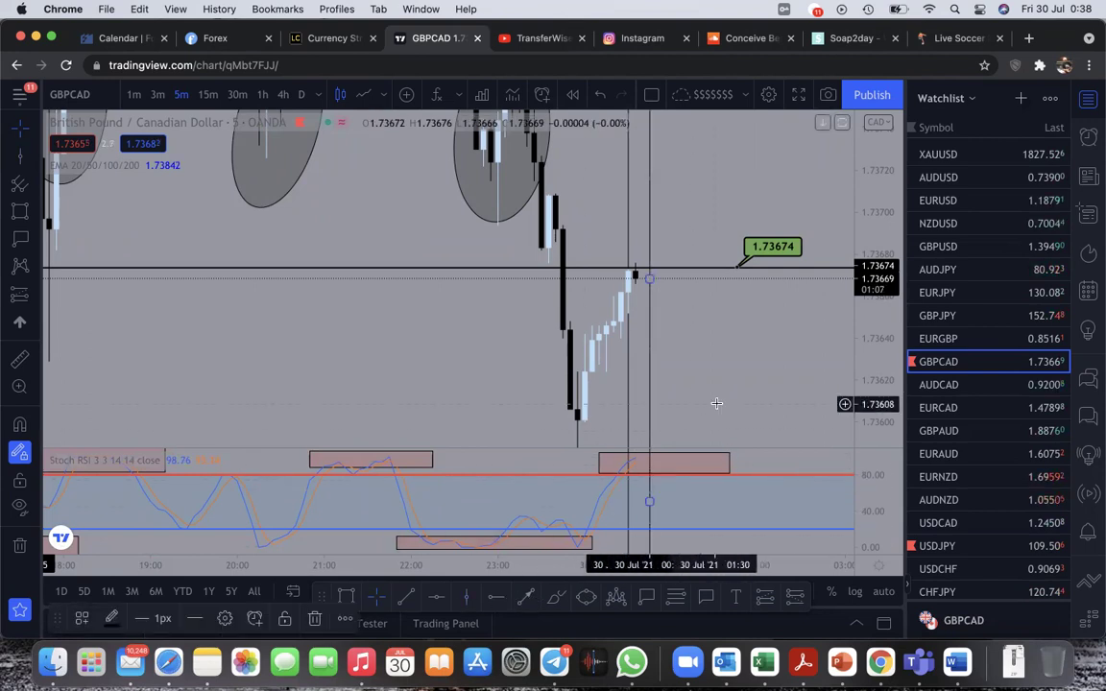
right_click(716, 403)
left_click(668, 215)
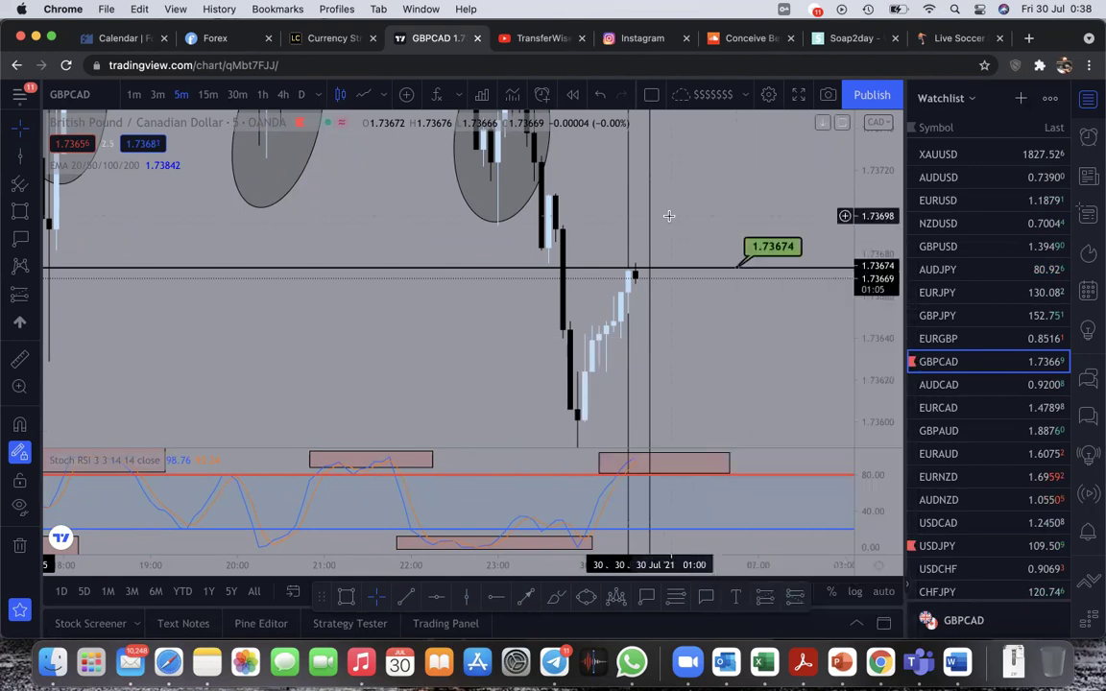
Step: Examine the current 5-minute candles at the 1.73674 line against the latest overbought Stoch RSI area
left_click_drag(874, 289, 848, 393)
scroll(432, 278, "down", 5)
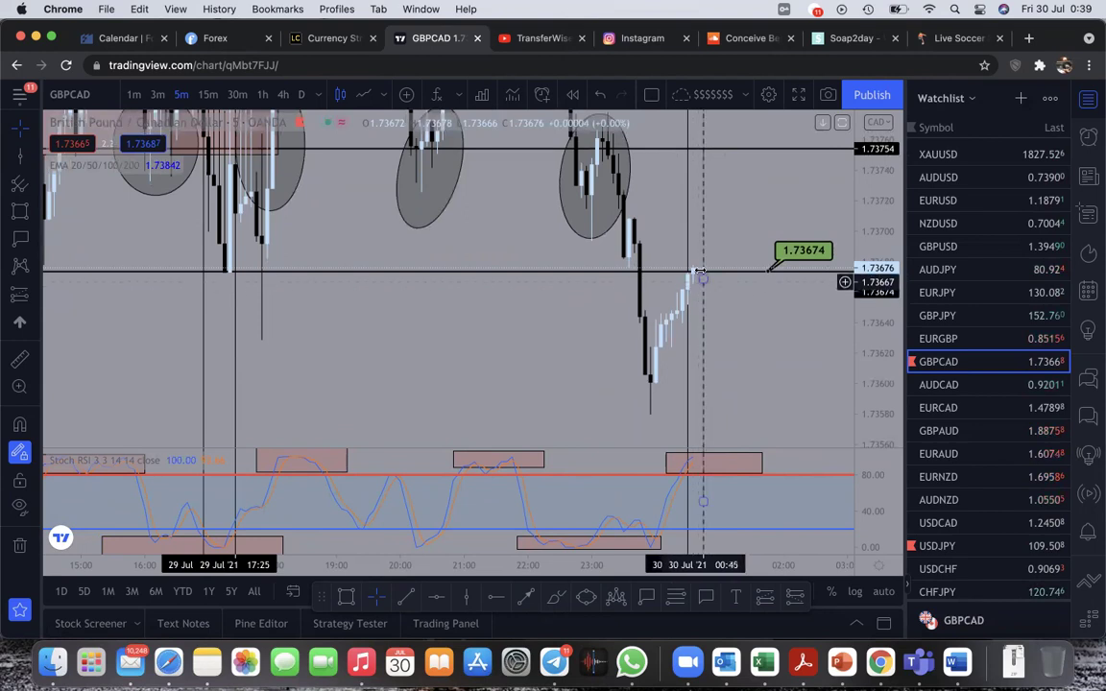
scroll(710, 377, "up", 2)
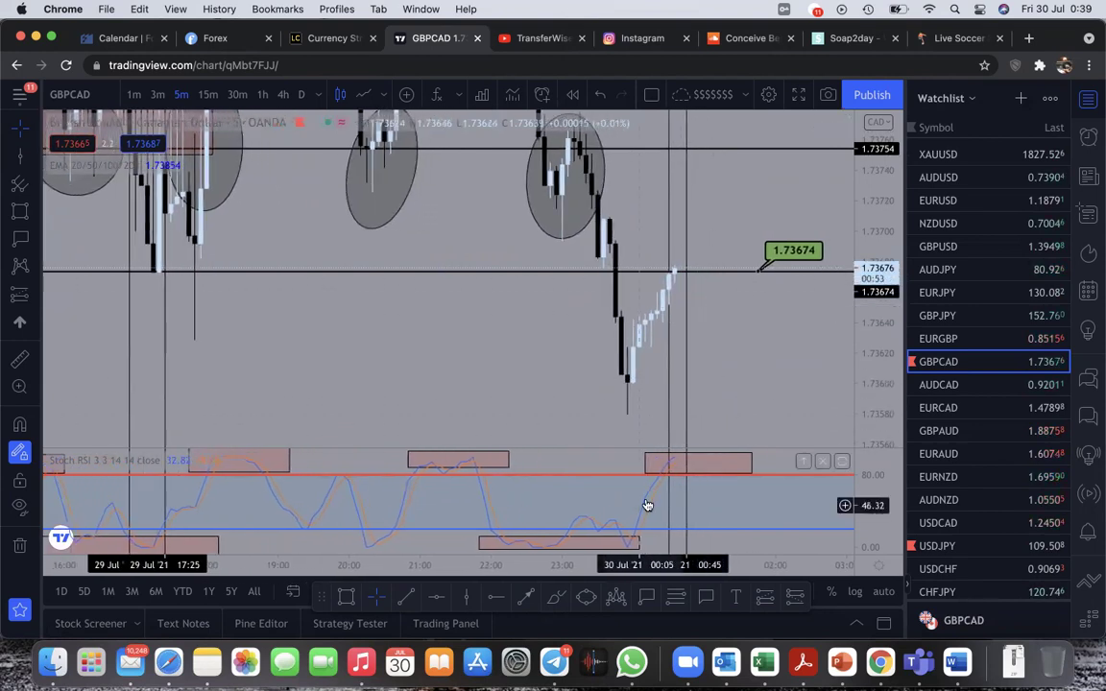
left_click(678, 453)
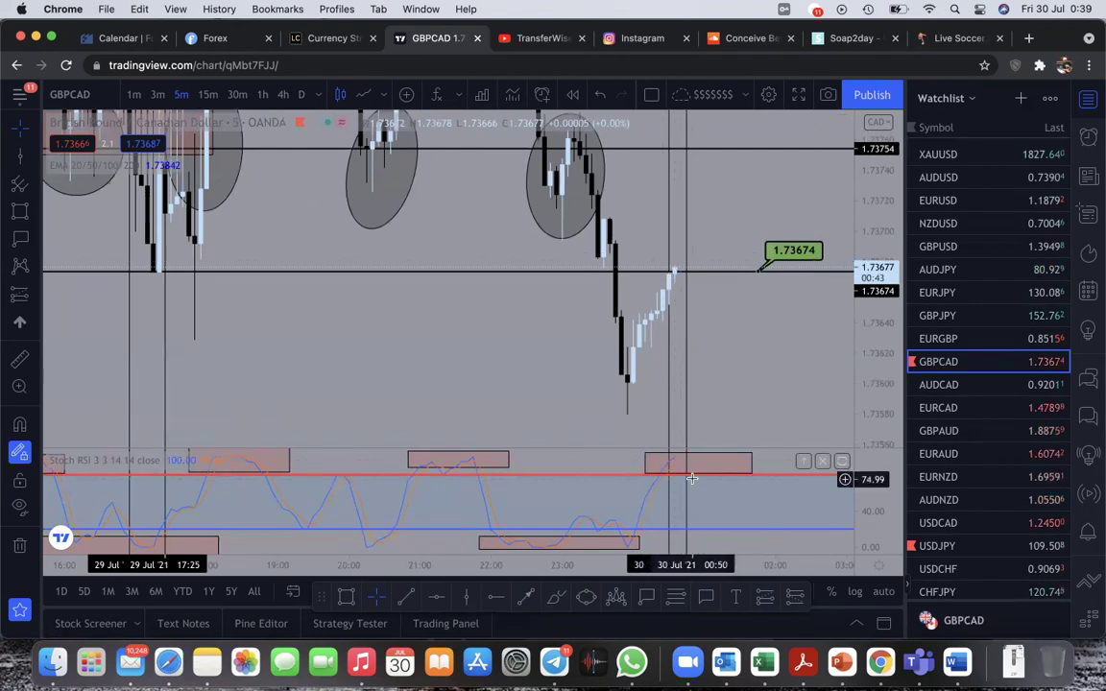
left_click_drag(869, 336, 826, 382)
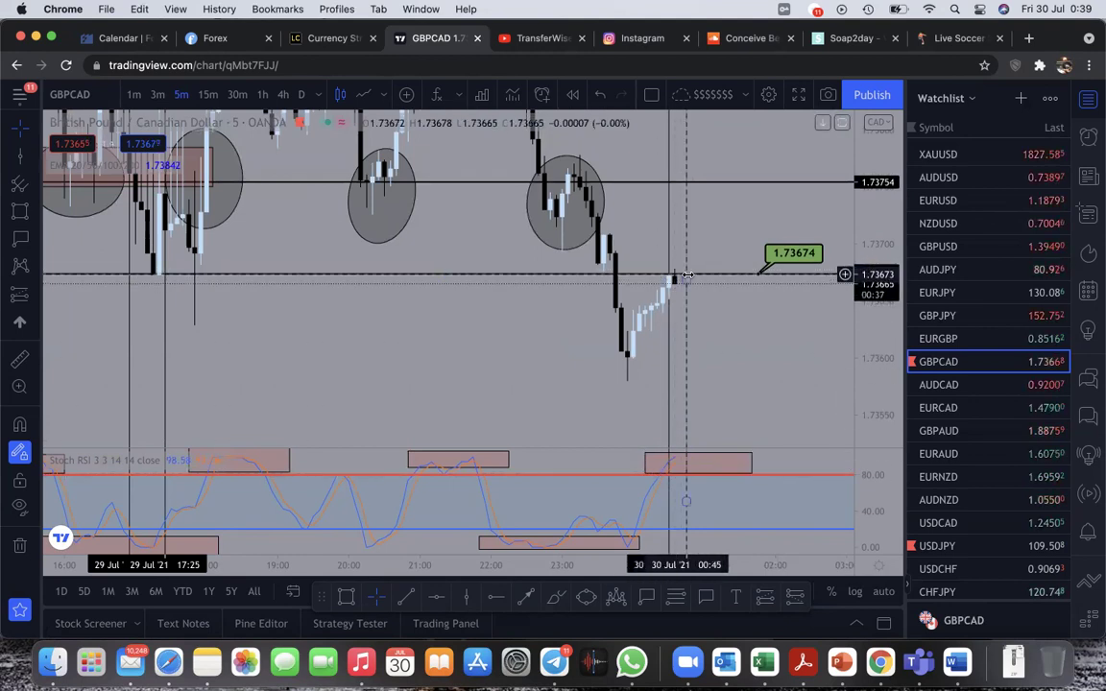
Step: Switch to the Hourglass window and open the chart for the GBPCAD PUT alert
key("ctrl+Up")
left_click(823, 380)
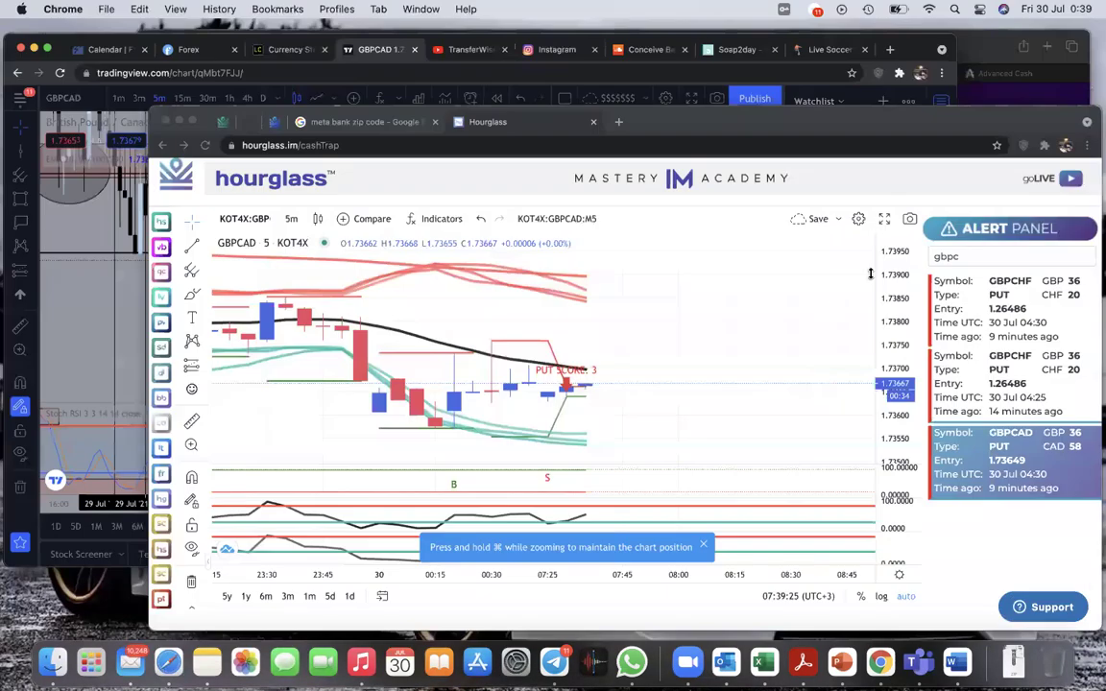
left_click(975, 426)
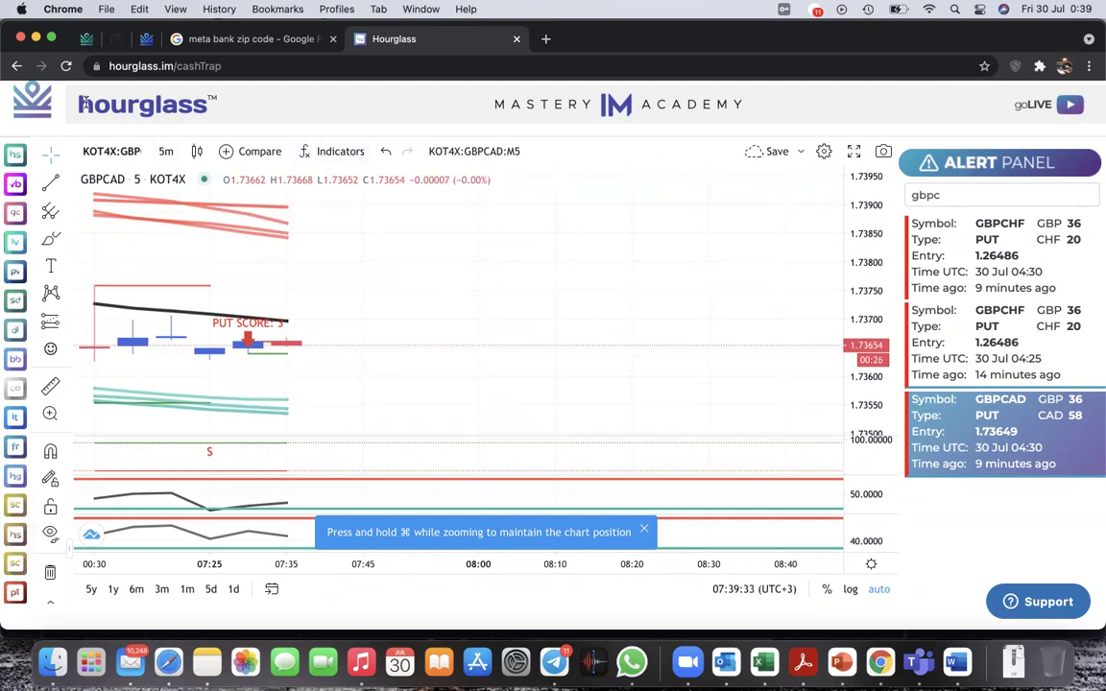
Step: Clear the alert filter, open the DOLLAR PUT alert's chart and look through the alerts for other pairs
double_click(977, 195)
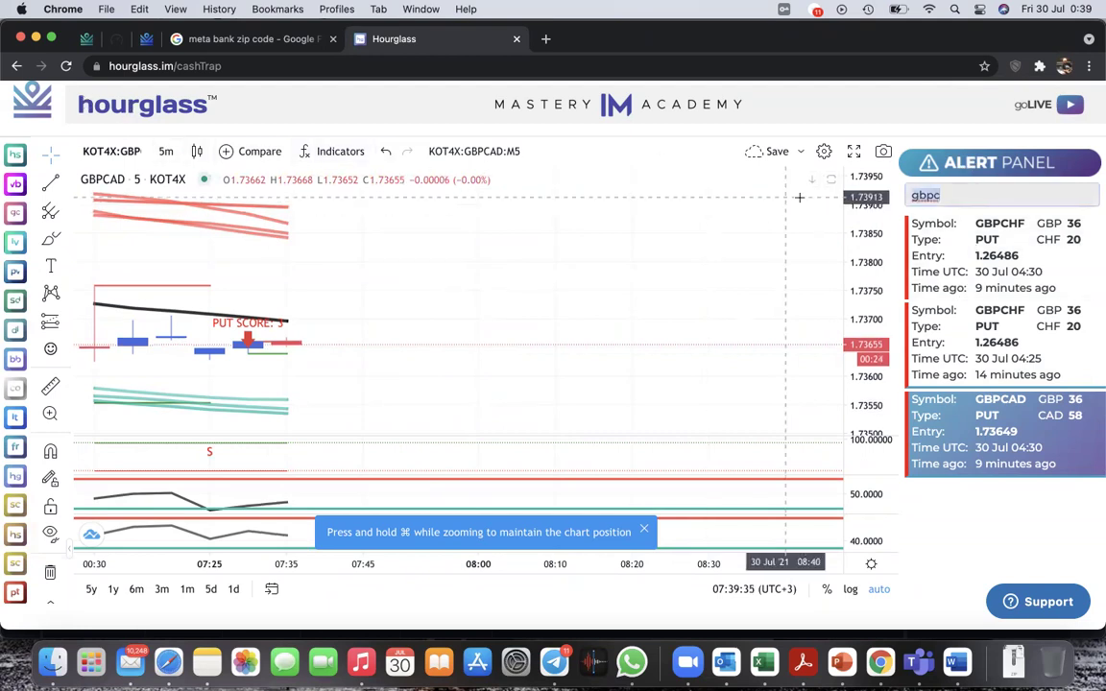
key("BackSpace")
left_click(986, 259)
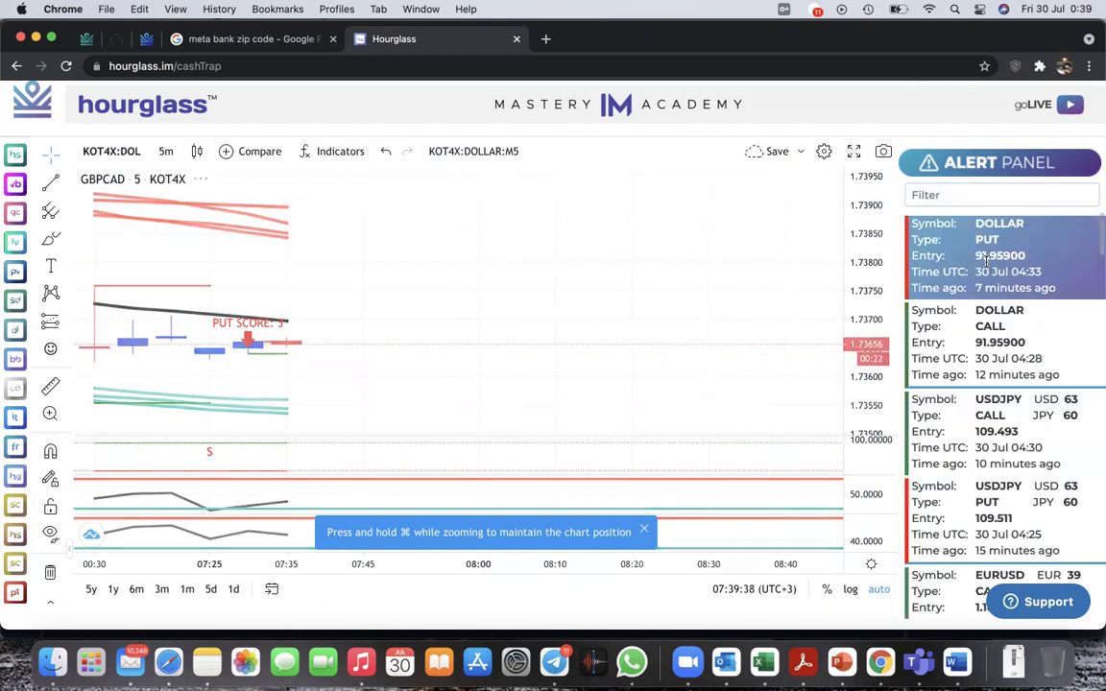
scroll(986, 343, "down", 5)
scroll(987, 345, "down", 5)
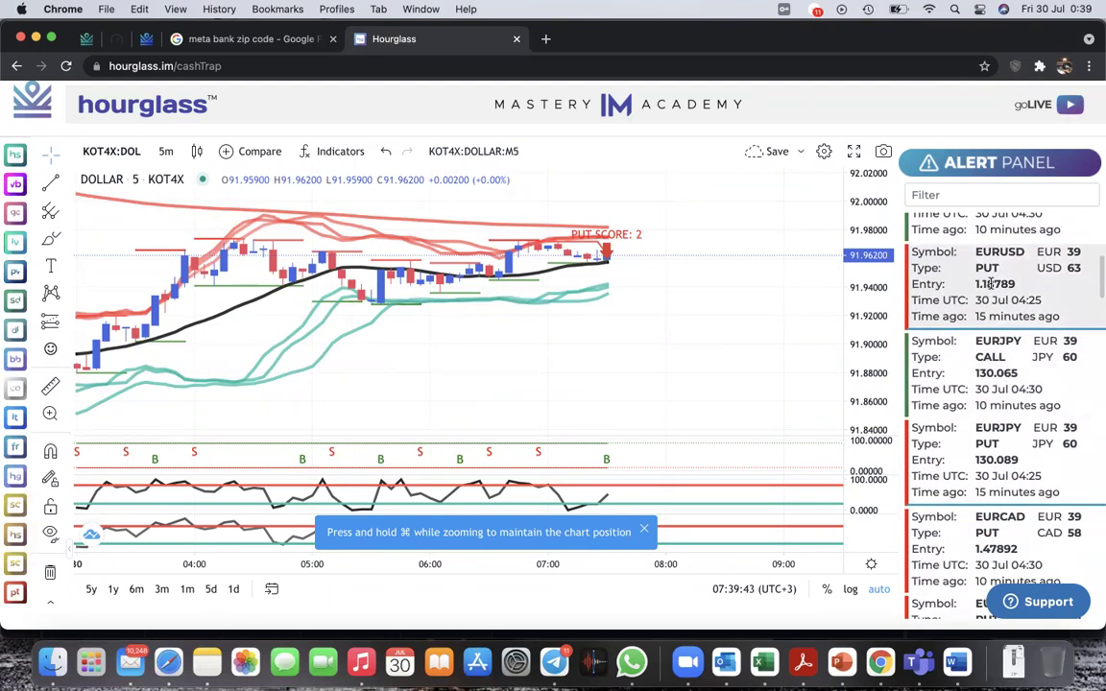
Step: Filter the alerts by "gb" and open the GBPCAD PUT alert with entry 1.73649
left_click(988, 194)
type("gbpcad")
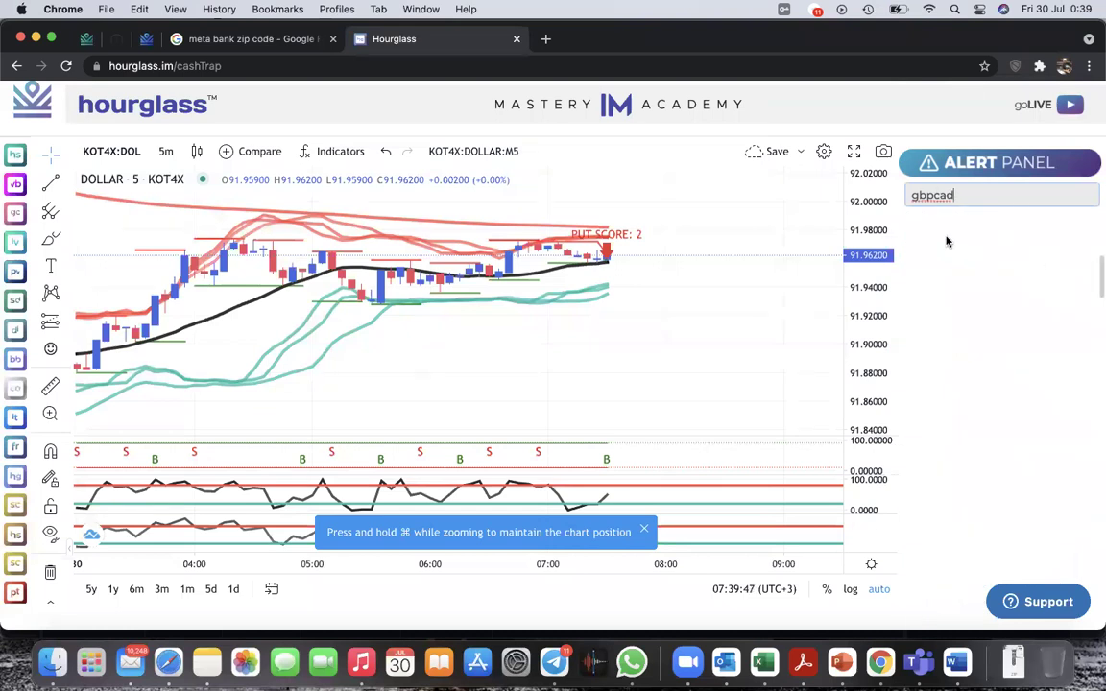
key("BackSpace")
key("BackSpace")
key("BackSpace")
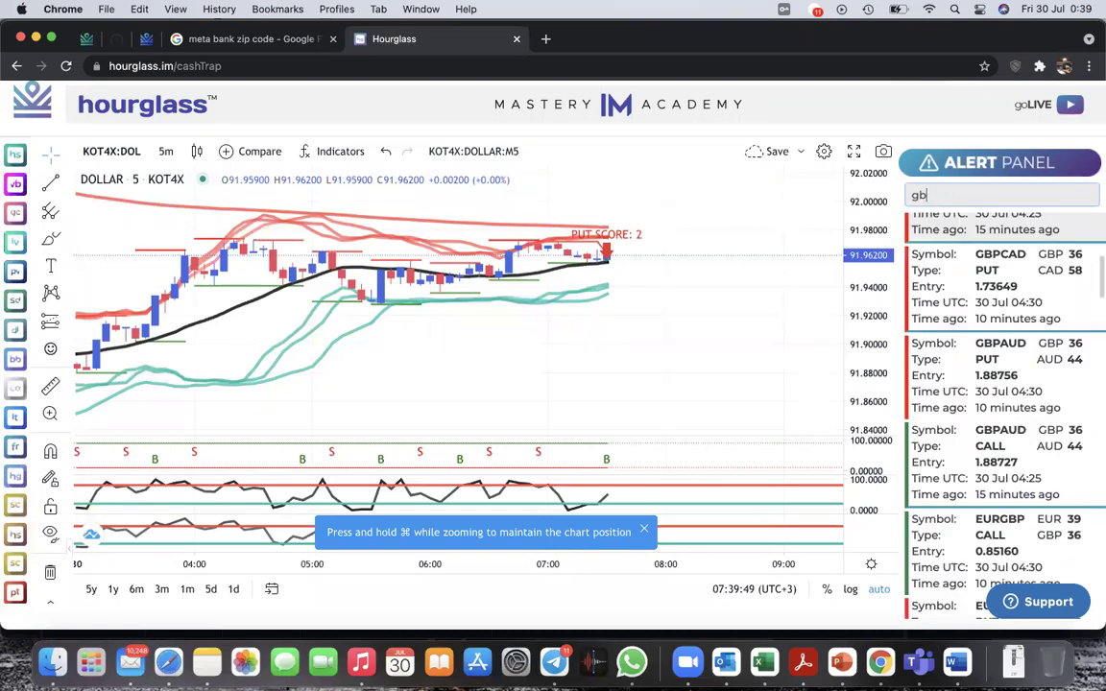
left_click(960, 286)
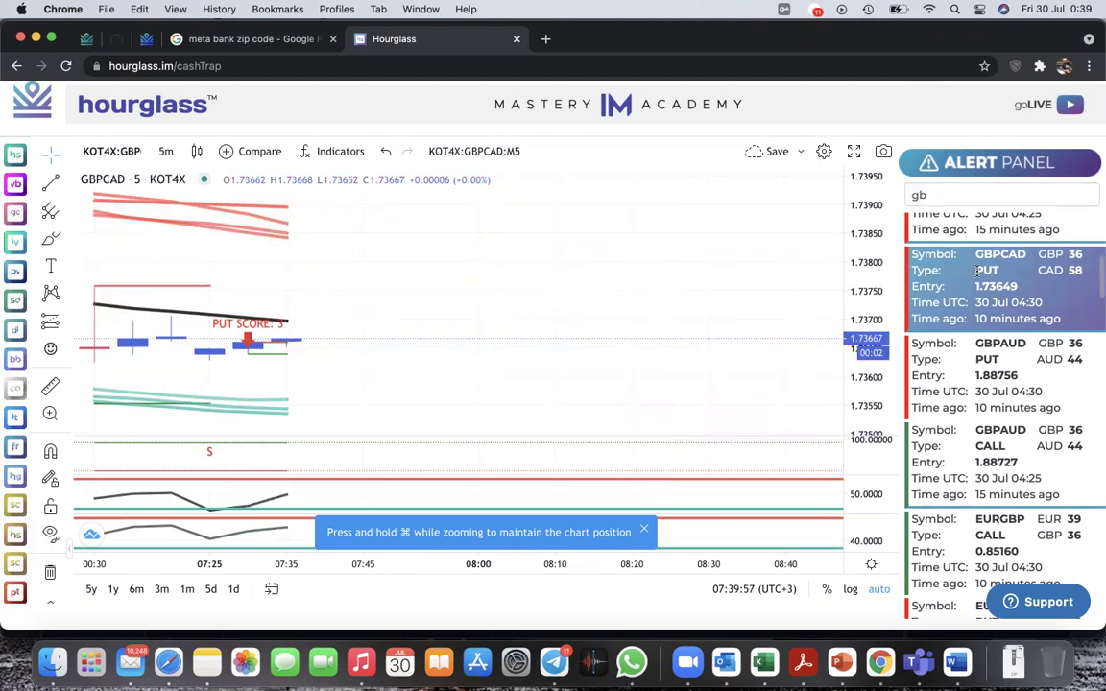
Step: Return to the TradingView GBPCAD chart and examine the current overbought Stoch RSI area beneath the latest candles
key("ctrl+Up")
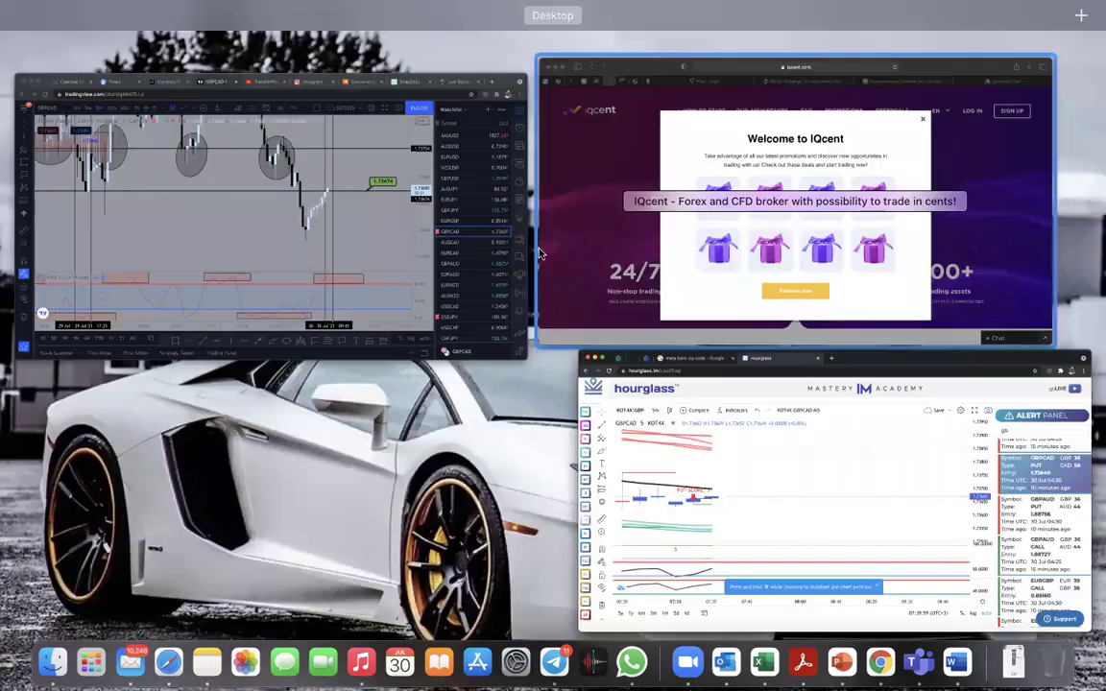
left_click(453, 253)
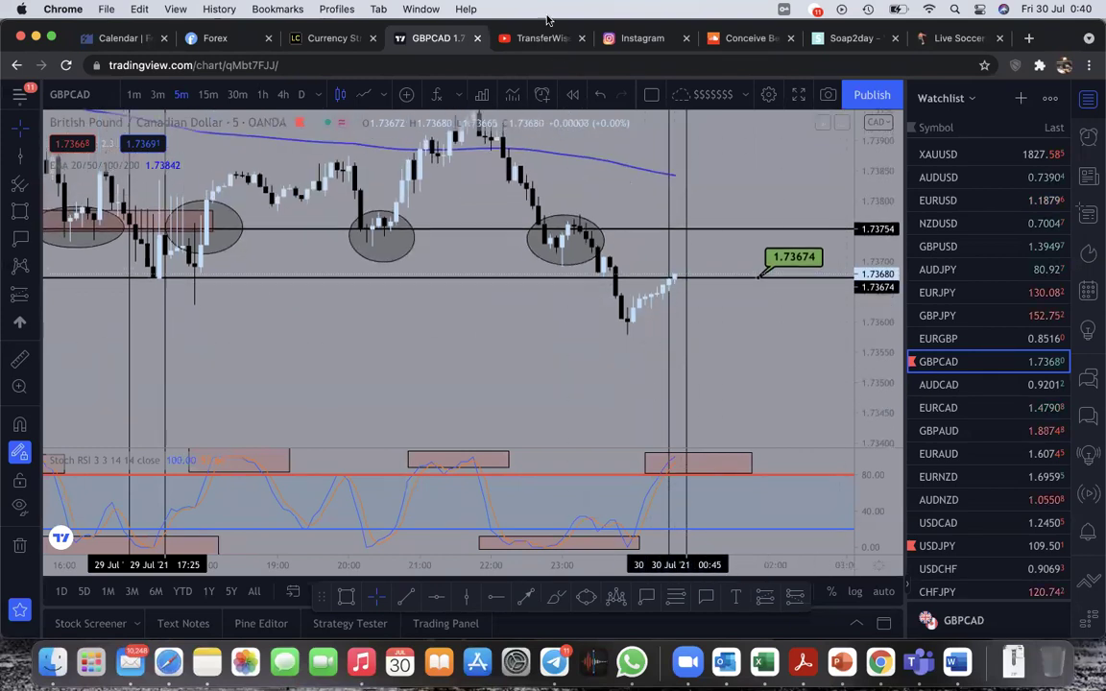
left_click_drag(864, 310, 845, 259)
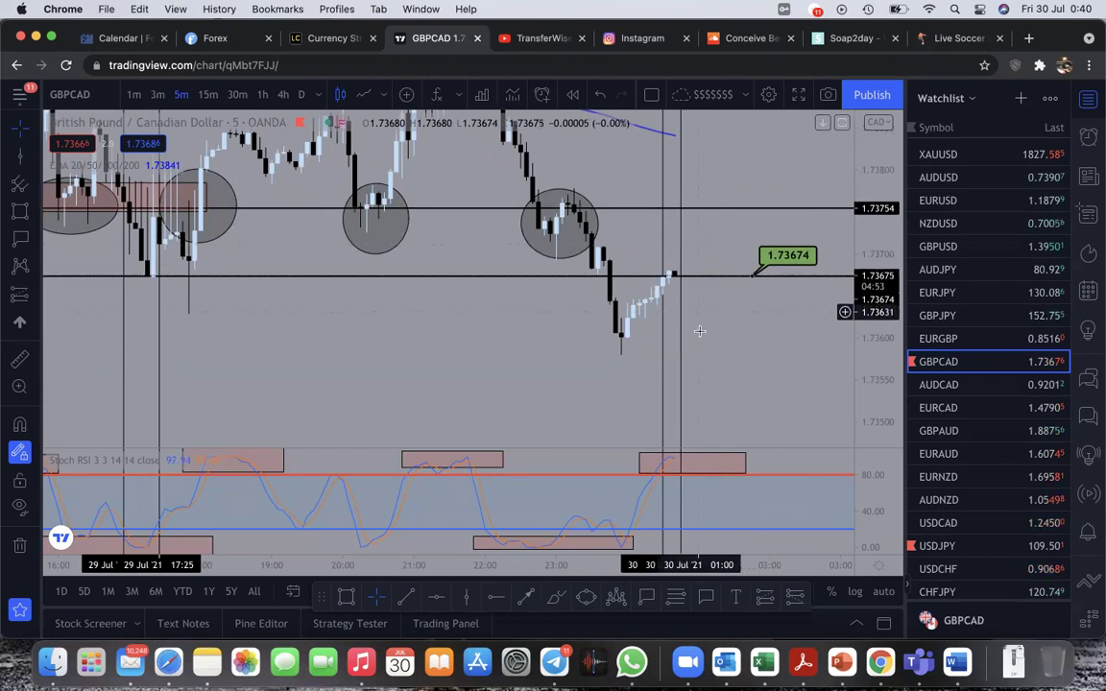
scroll(703, 346, "up", 4)
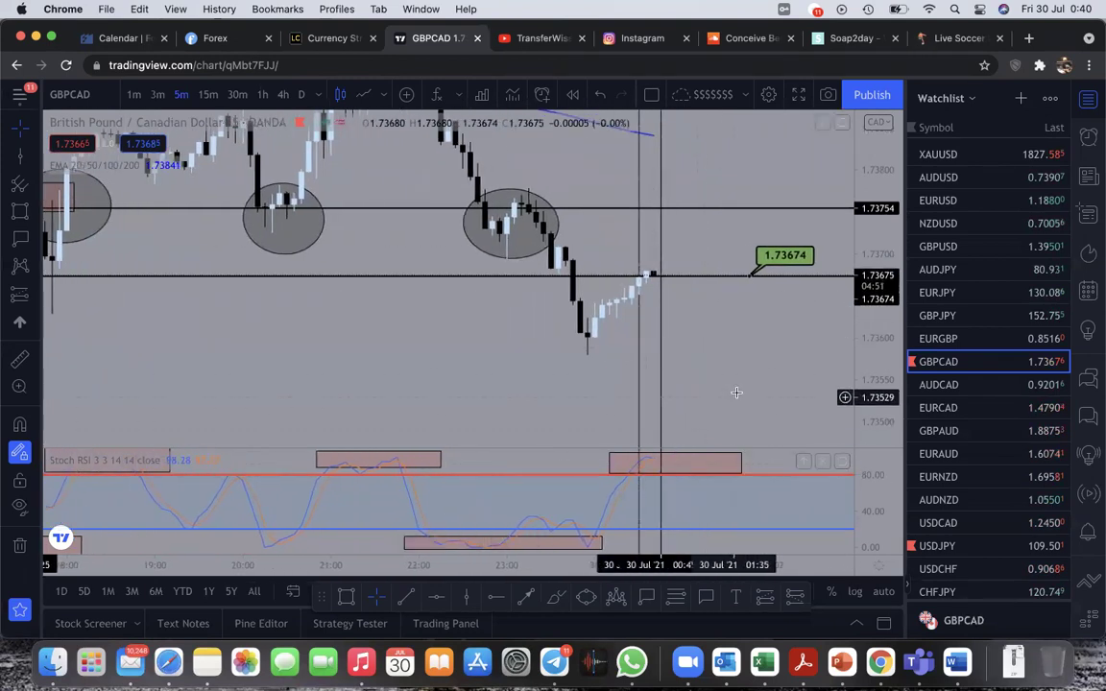
left_click_drag(736, 353, 735, 284)
scroll(735, 284, "up", 3)
scroll(720, 337, "up", 2)
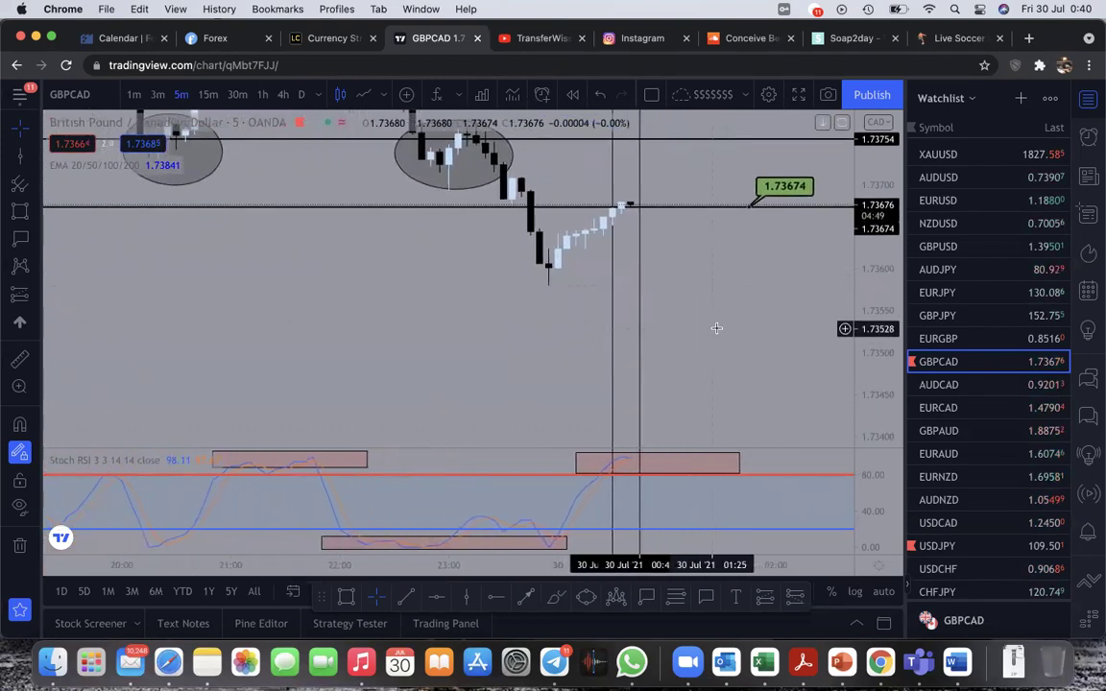
left_click(626, 463)
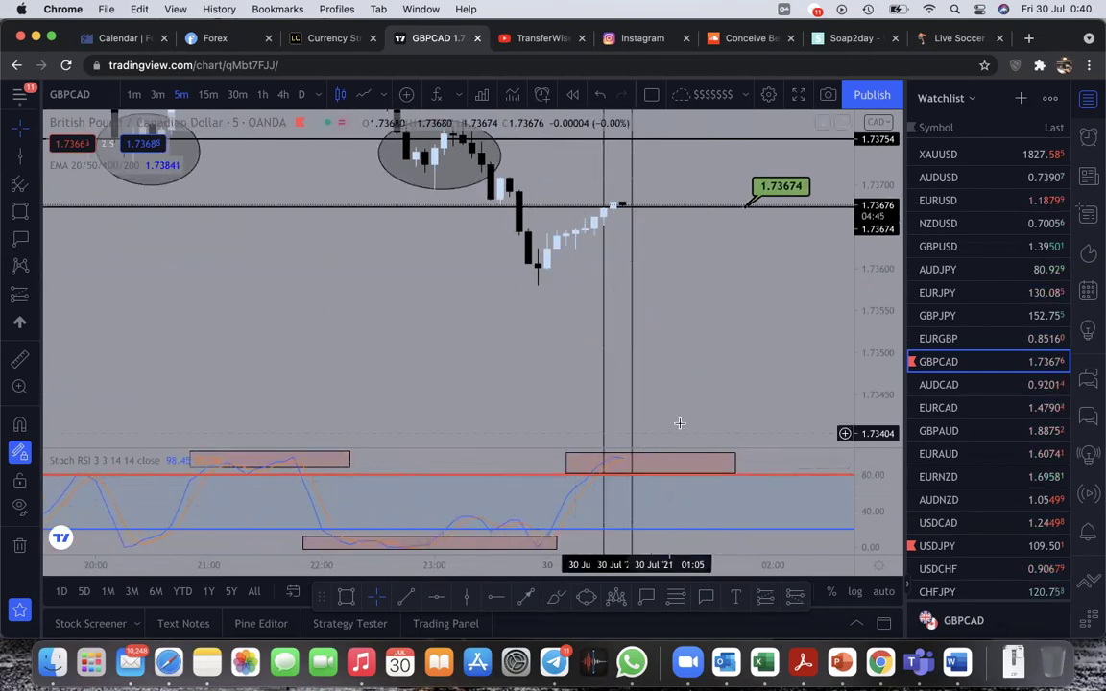
left_click(585, 481)
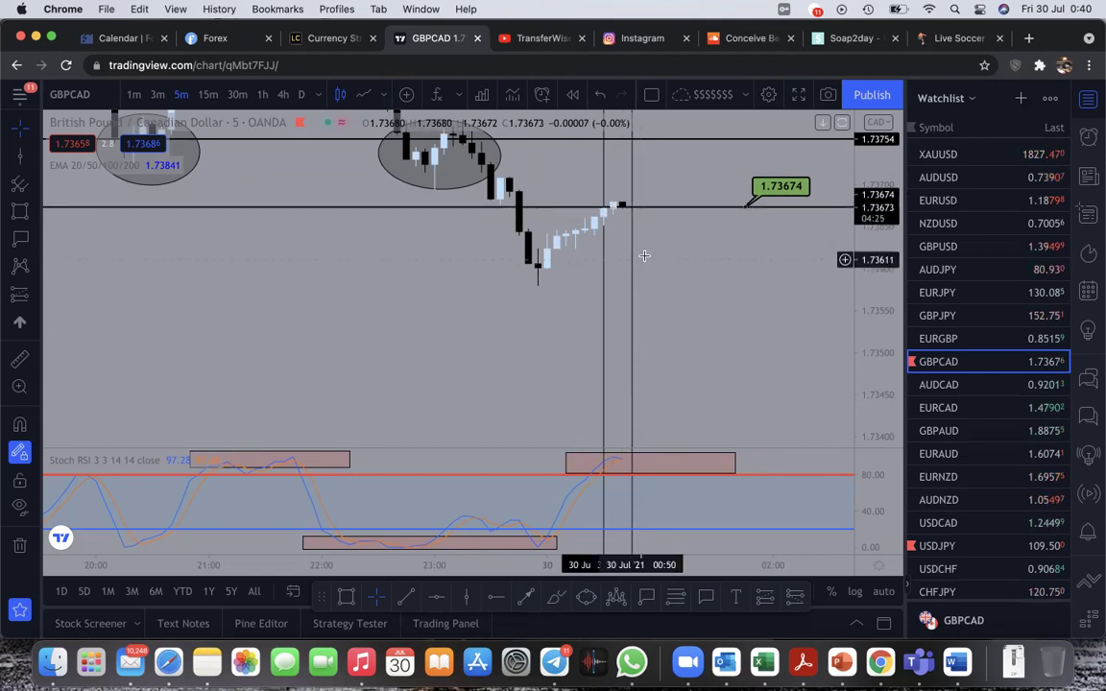
Step: Compare the current candle at the 1.73674 line with the Stoch RSI peak and inspect the space below price
left_click_drag(762, 289, 762, 328)
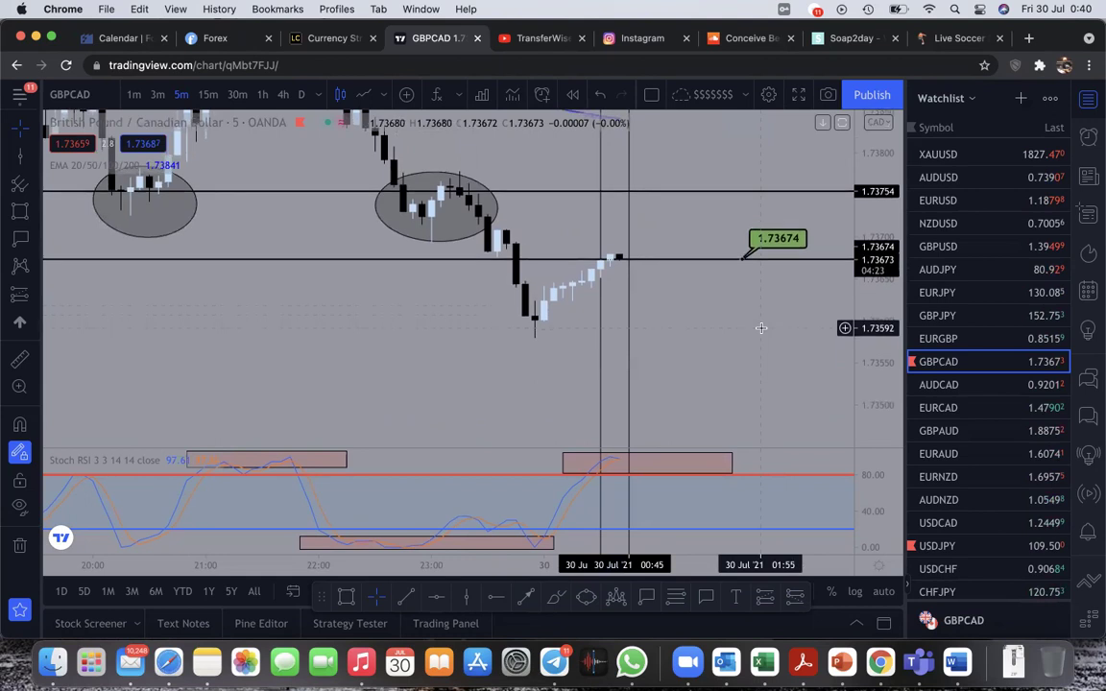
scroll(761, 328, "down", 1)
left_click_drag(864, 316, 864, 218)
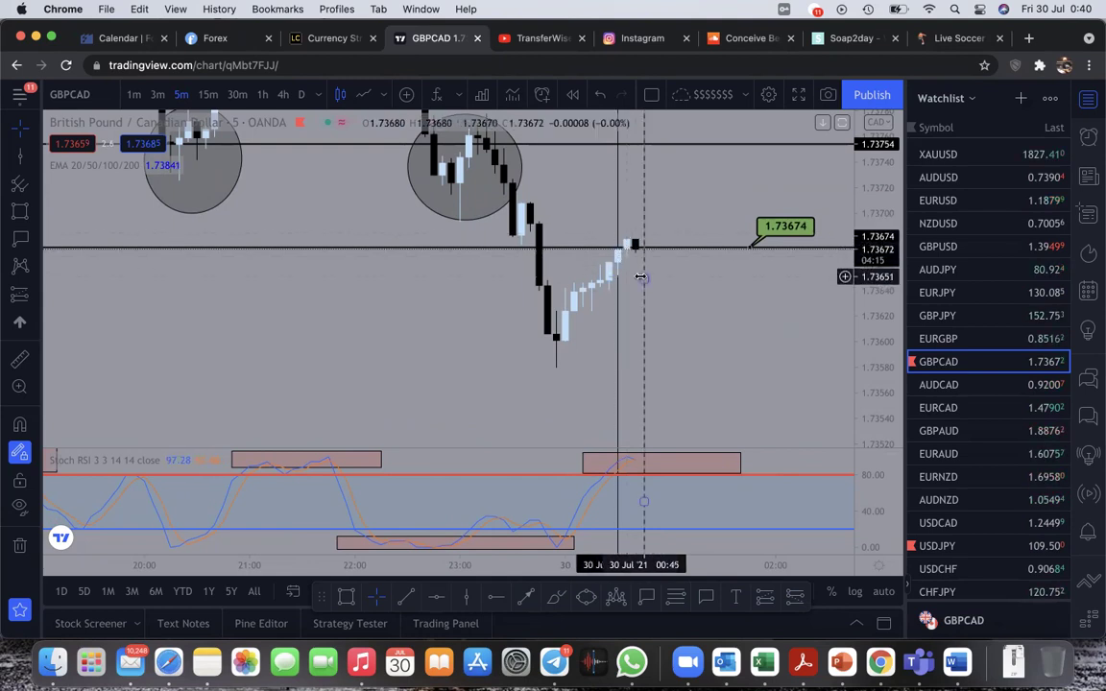
scroll(641, 277, "down", 2)
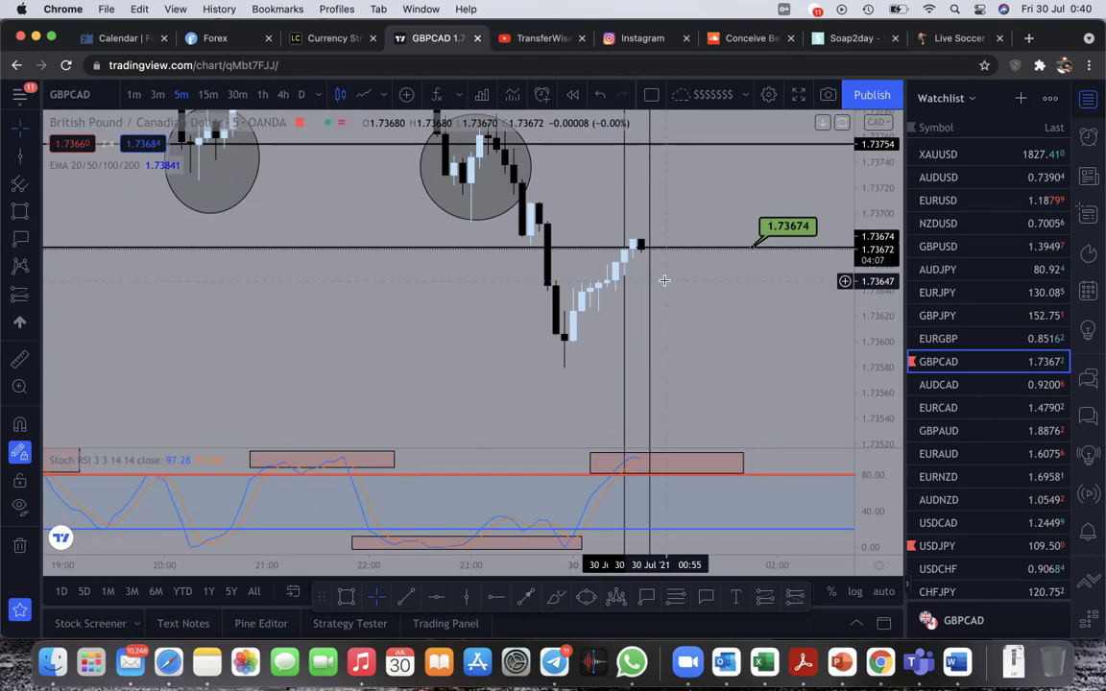
scroll(663, 279, "down", 2)
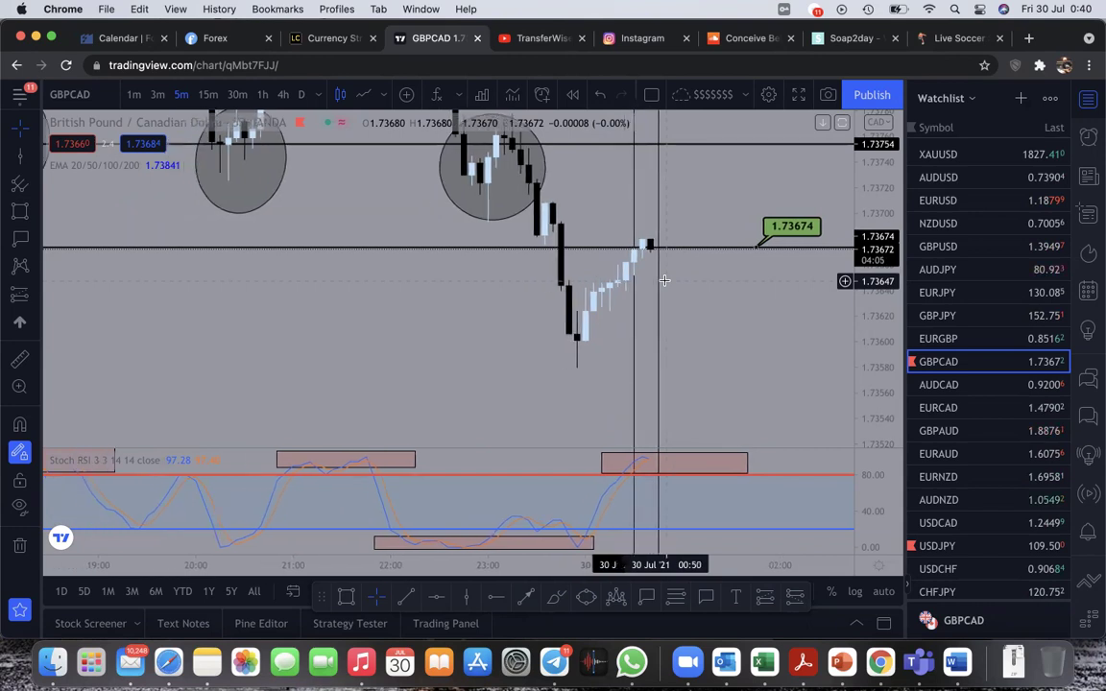
left_click_drag(865, 260, 865, 283)
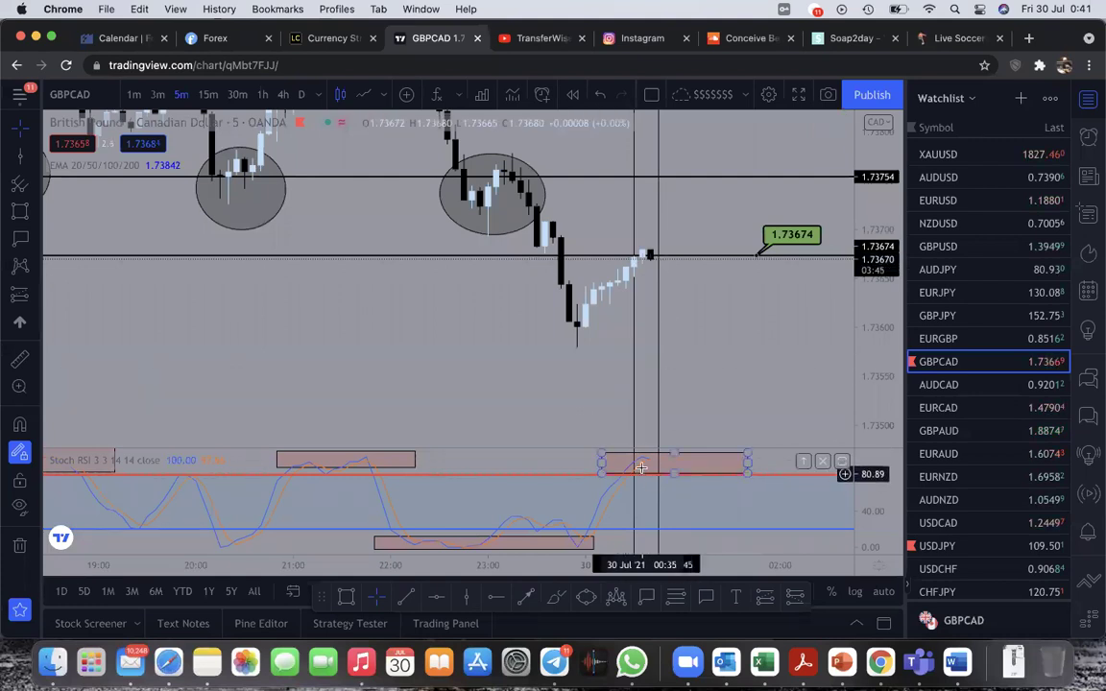
left_click_drag(869, 428, 868, 351)
left_click_drag(731, 395, 733, 267)
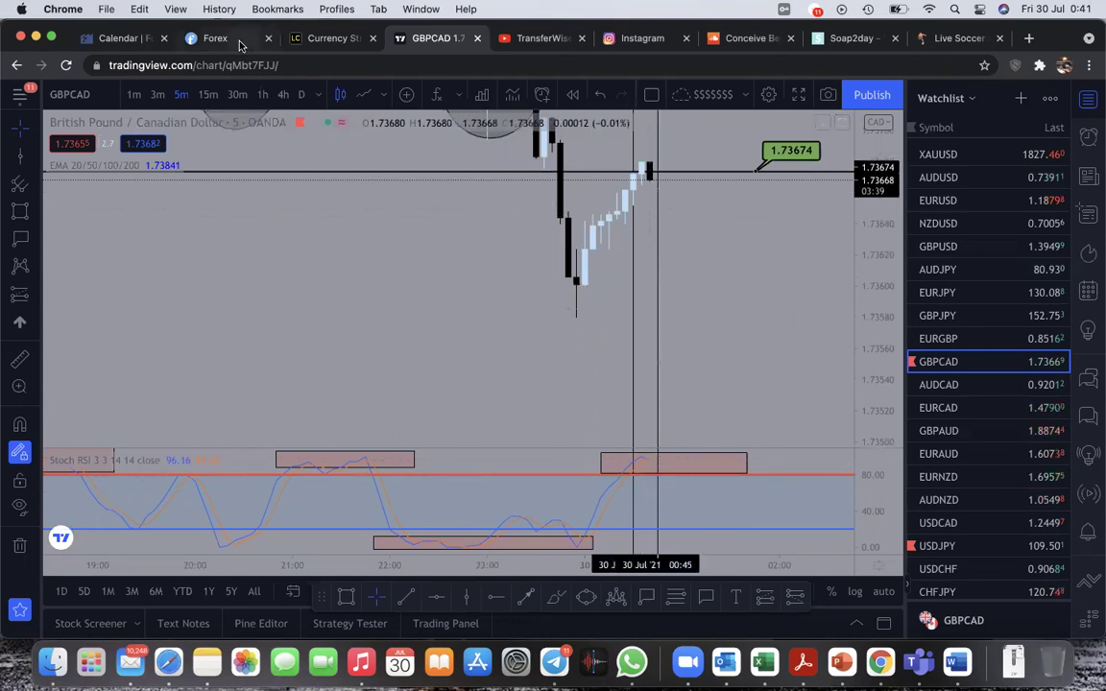
Step: Switch the chart to the 3-minute interval and check the Stoch RSI curve inside the latest overbought rectangle
left_click(157, 94)
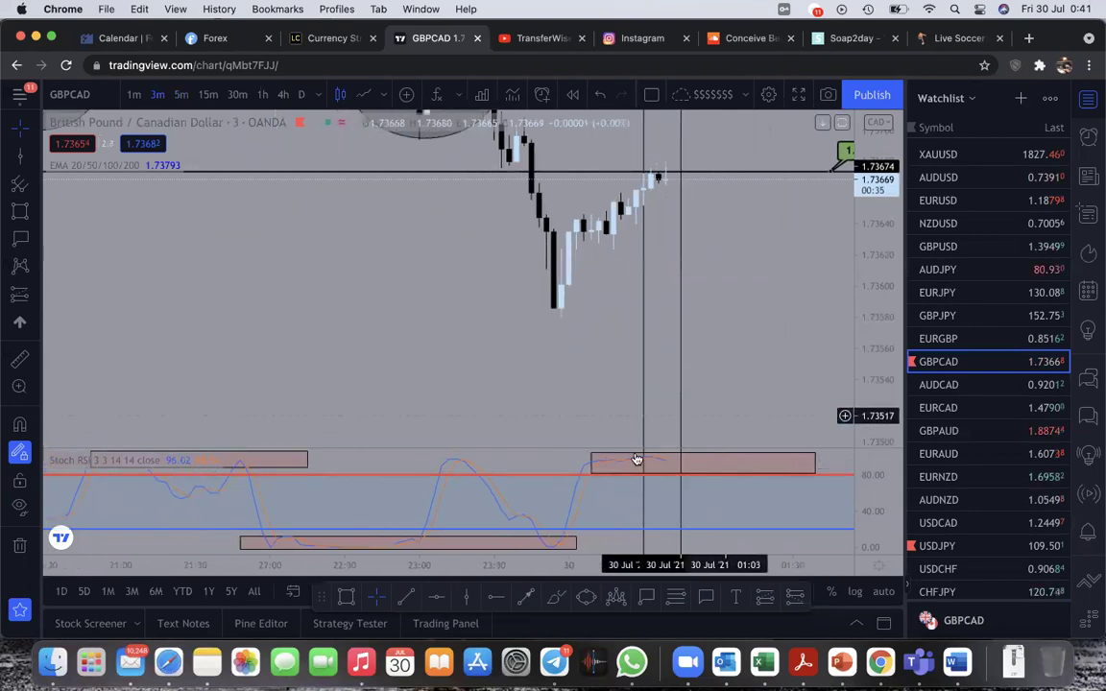
left_click(591, 467)
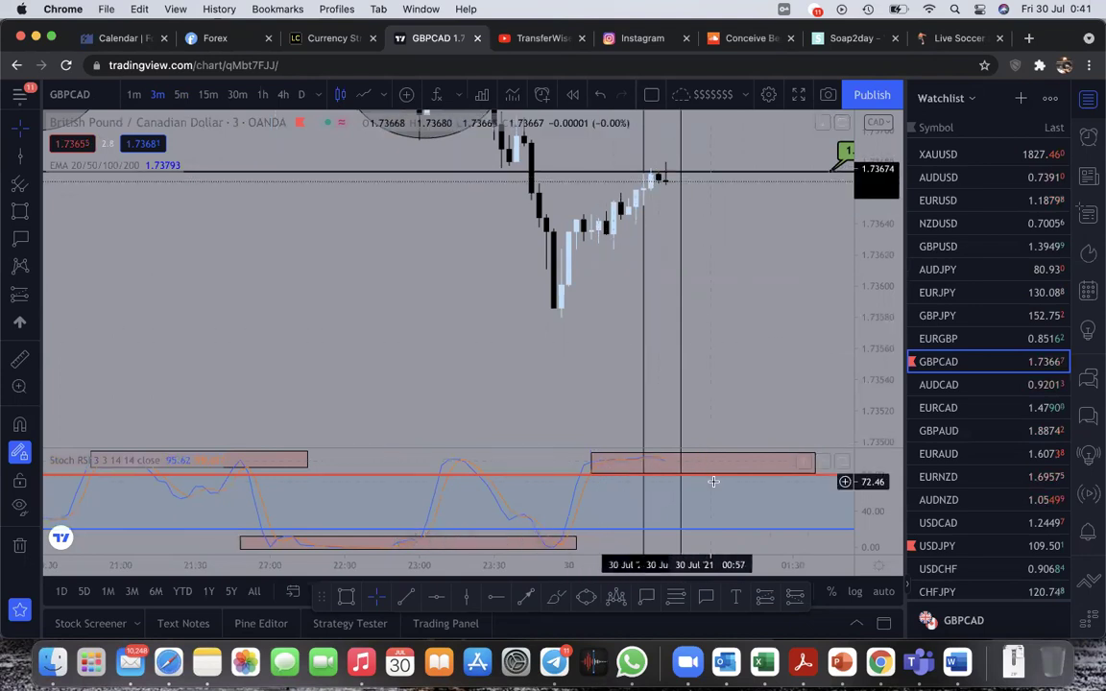
left_click(670, 465)
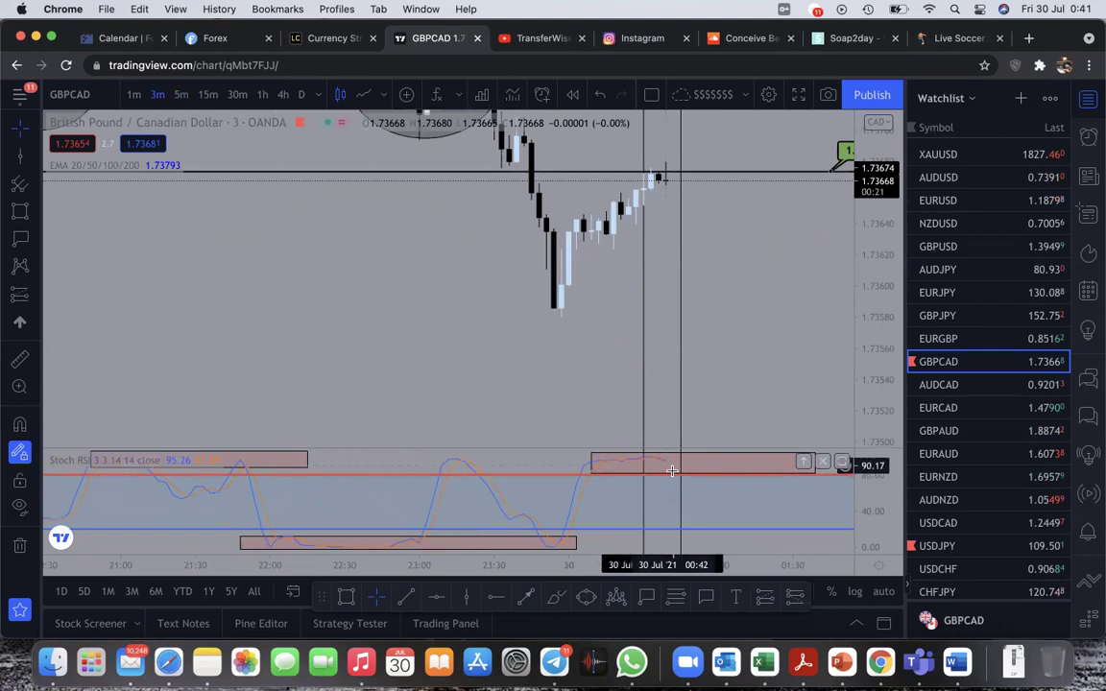
Step: Switch the chart to the 1-minute interval, compress the Stoch RSI scale and inspect its curve in the overbought rectangle
left_click(191, 185)
left_click(134, 95)
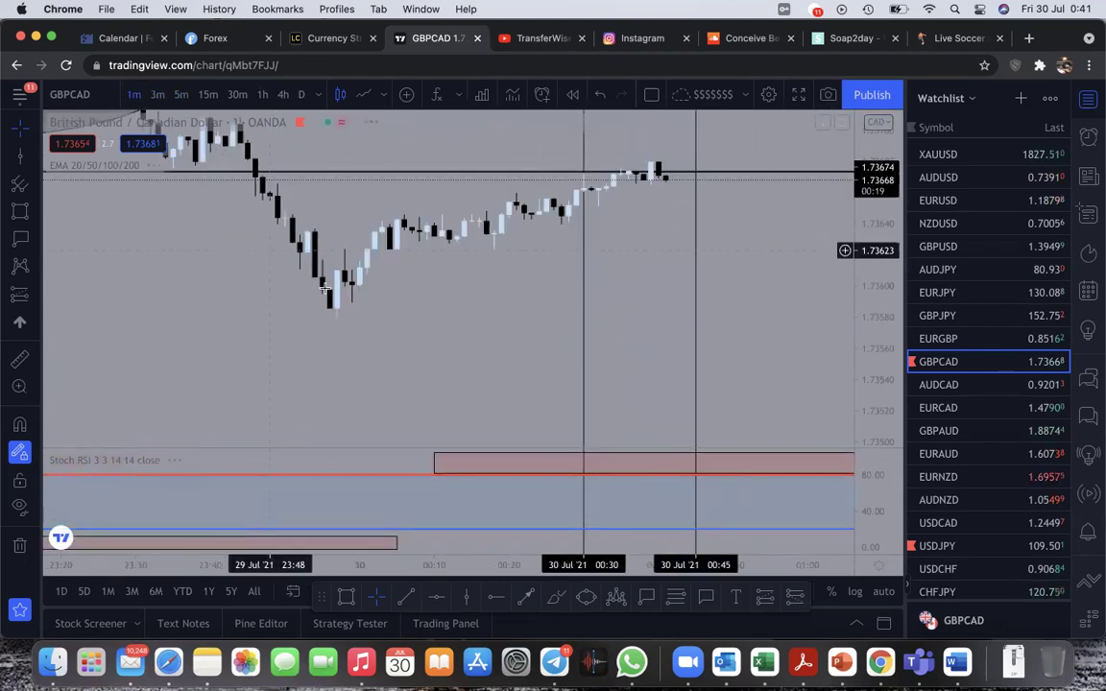
scroll(622, 403, "down", 1)
scroll(626, 407, "up", 2)
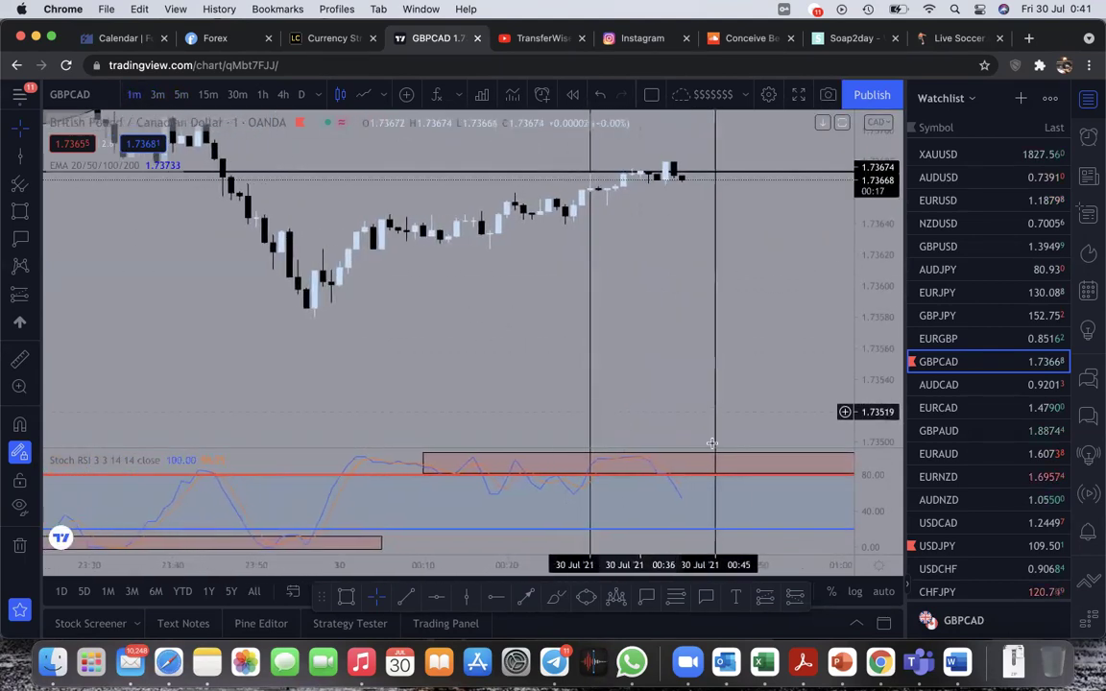
mouse_move(871, 483)
left_mouse_down()
mouse_move(873, 470)
mouse_move(870, 485)
left_mouse_up()
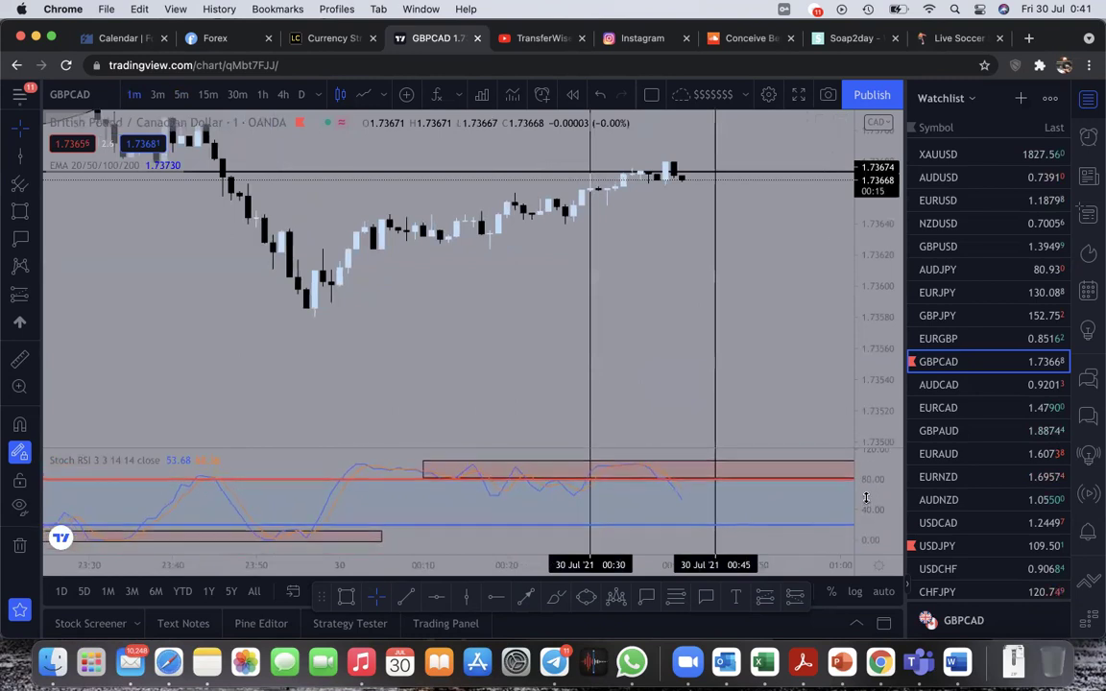
scroll(687, 420, "down", 1)
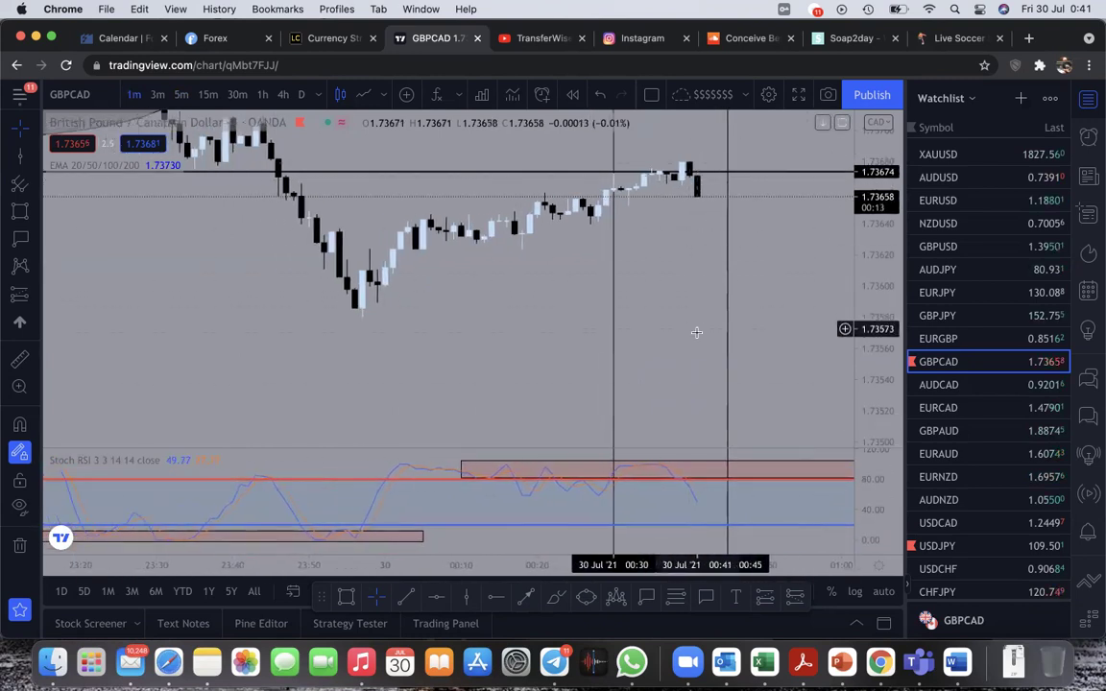
left_click(617, 474)
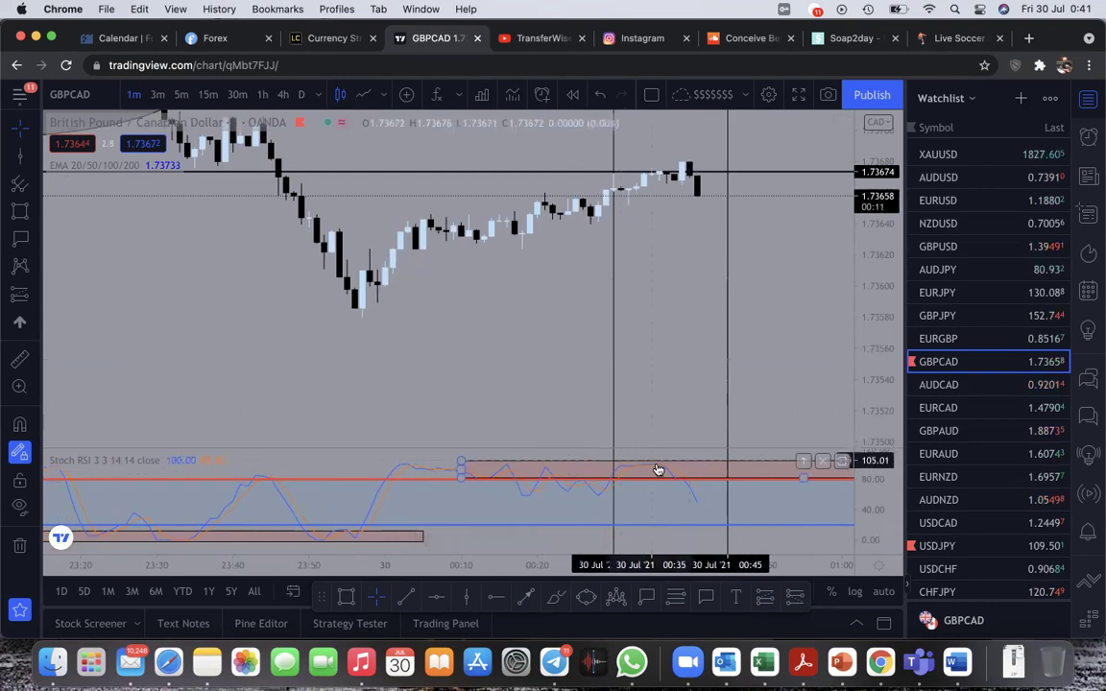
Step: Move the vertical line ahead of the current candle back to 30 Jul '21 00:38, where the Stoch RSI leaves the overbought area
left_click(731, 399)
left_click_drag(731, 398, 674, 409)
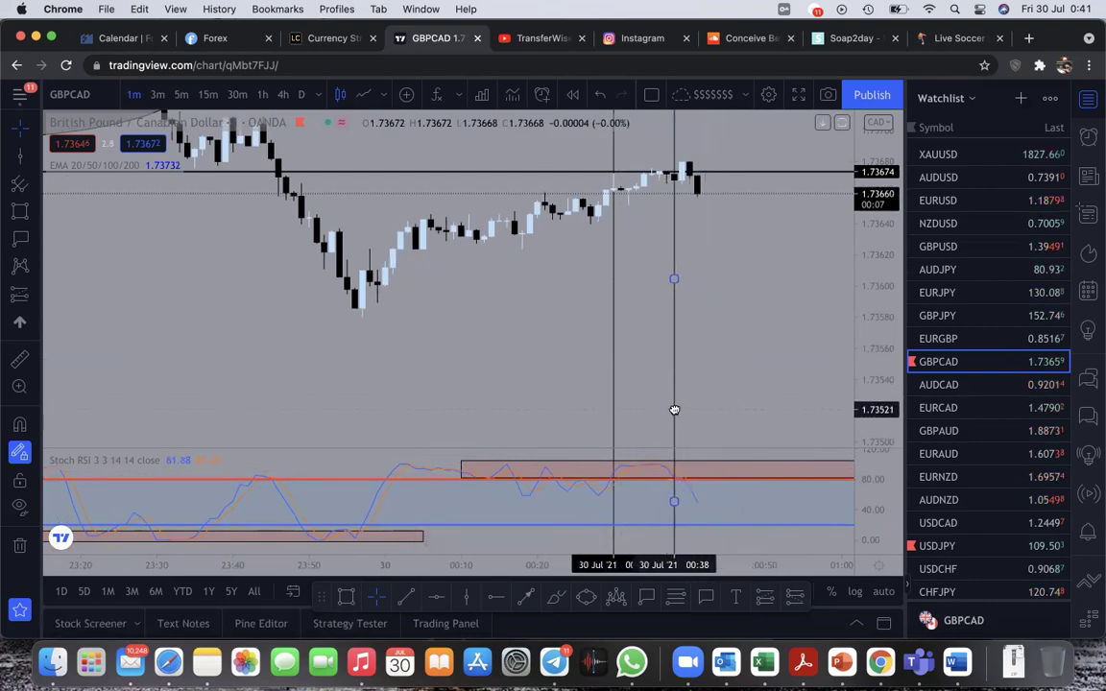
left_click(738, 398)
scroll(738, 397, "up", 1)
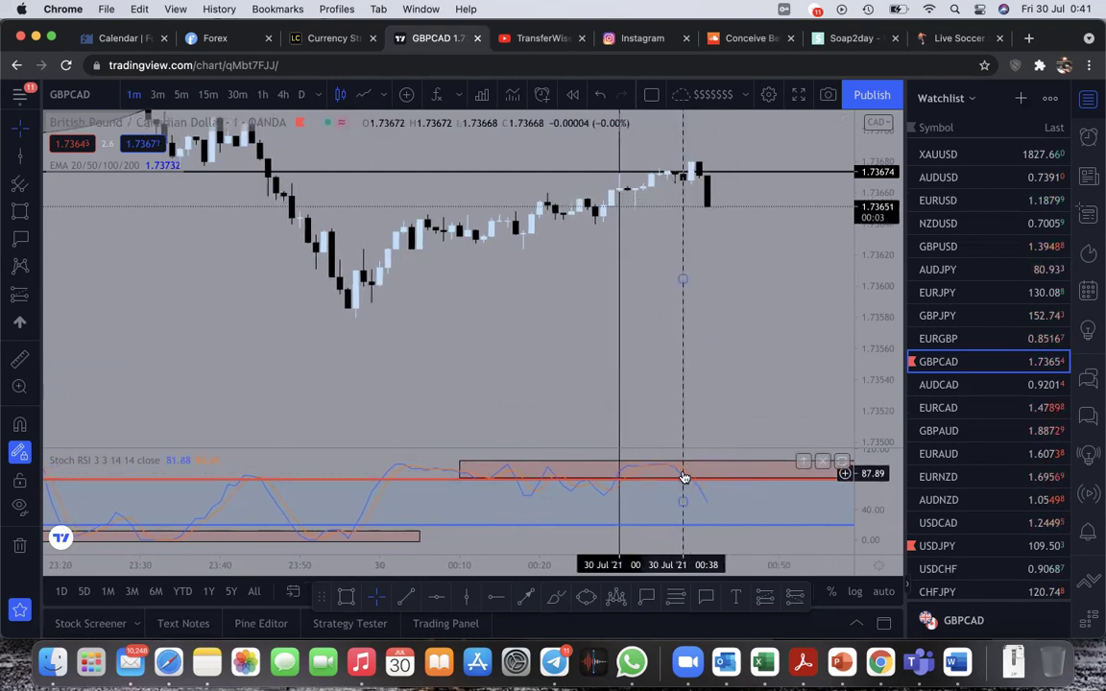
Step: Examine on the 1-minute chart how price moves from the 1.73674 line after the Stoch RSI leaves the overbought area
mouse_move(683, 487)
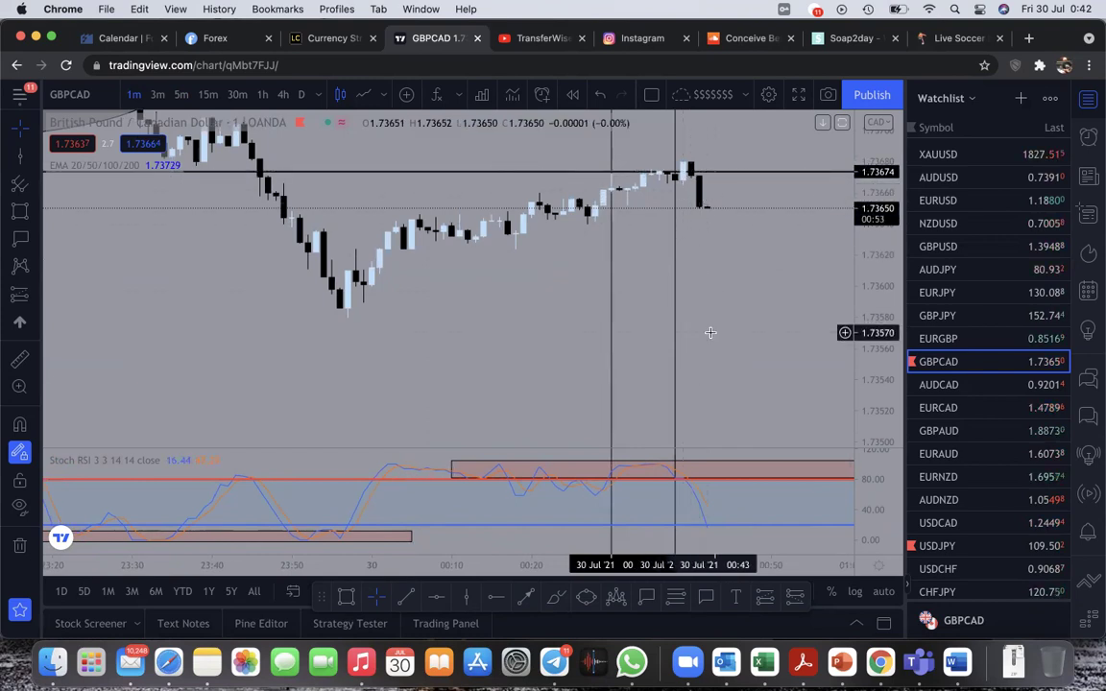
scroll(710, 332, "down", 1)
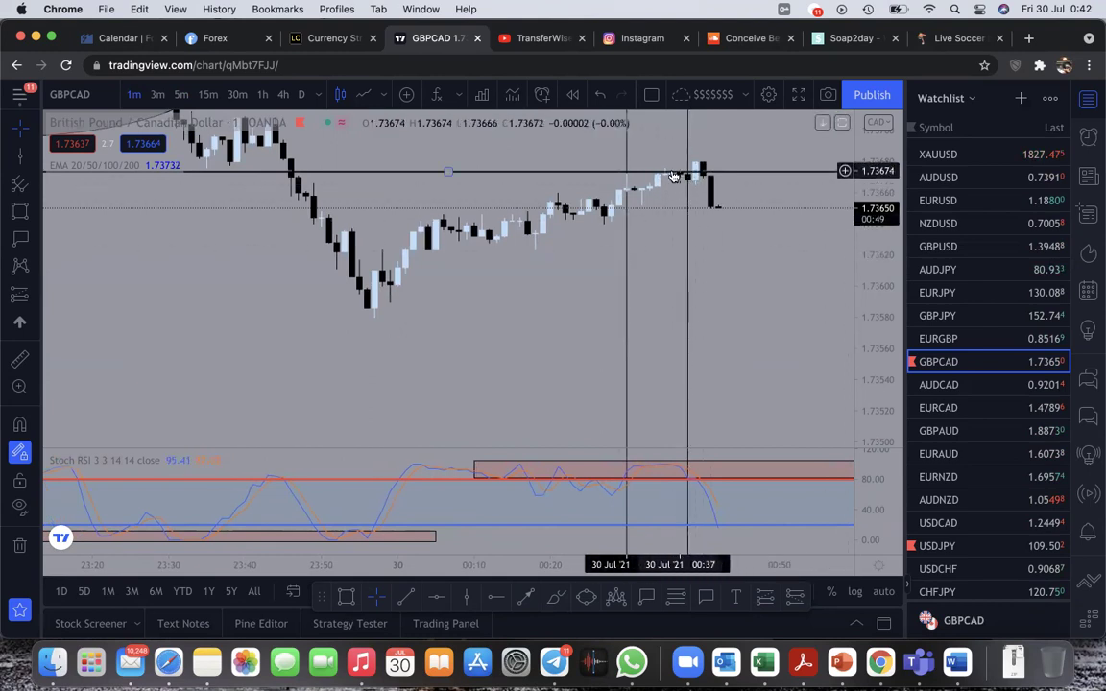
scroll(705, 265, "down", 2)
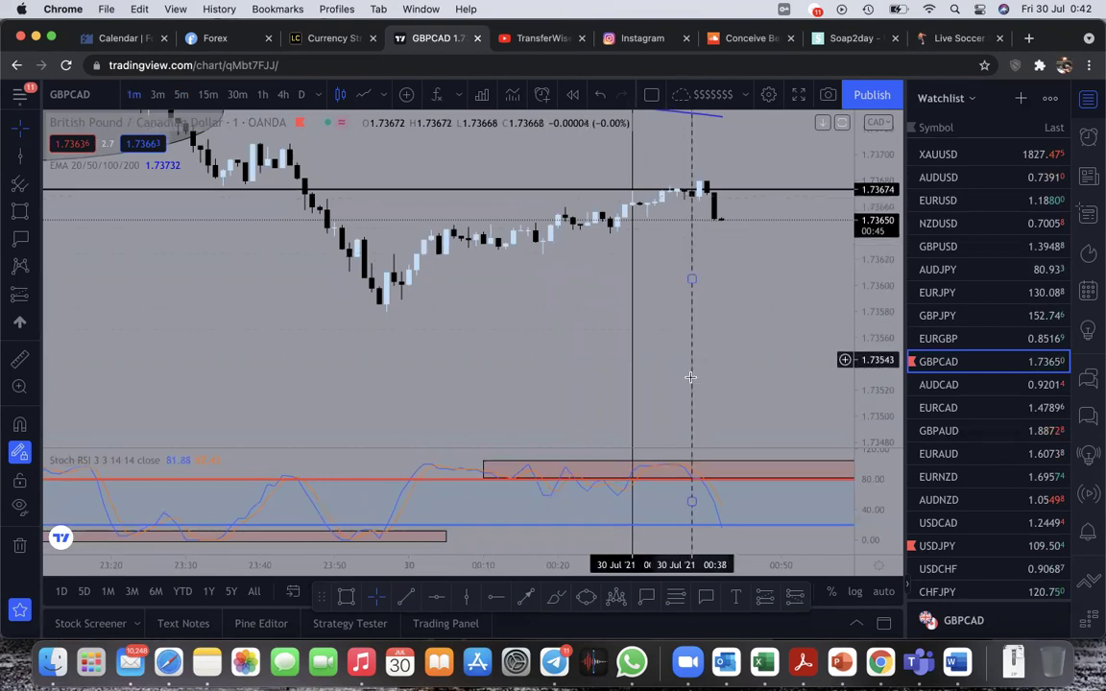
scroll(693, 444, "up", 1)
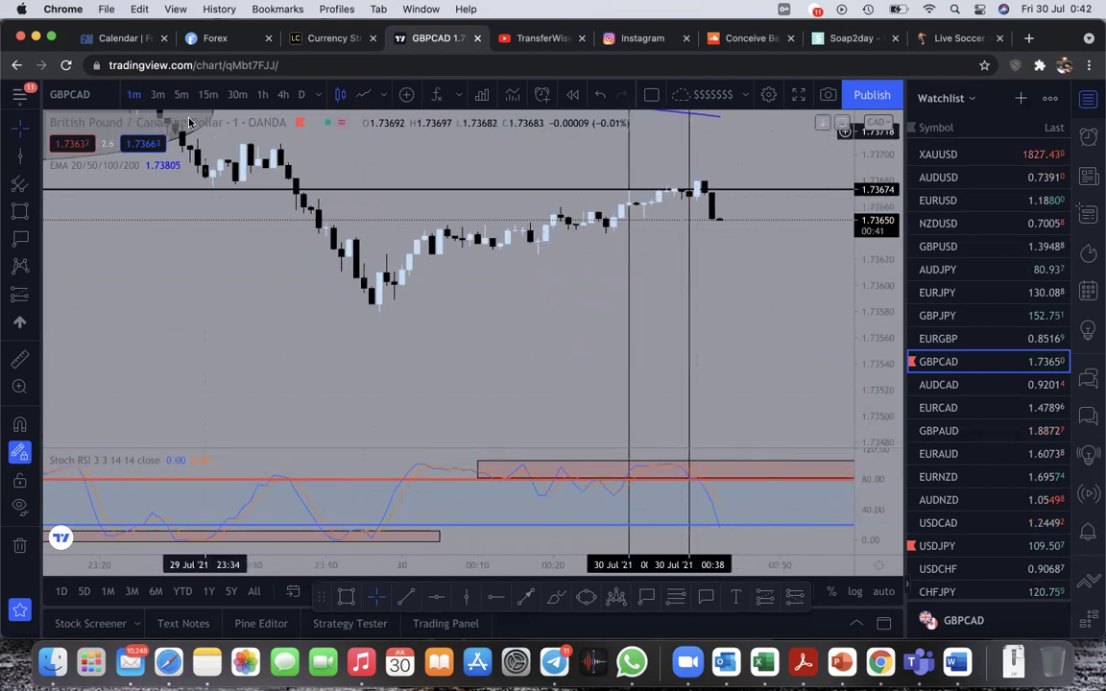
Step: Check the 30 Jul '21 00:36 vertical line on the 3-minute chart and return the chart to the 5-minute interval
left_click(158, 95)
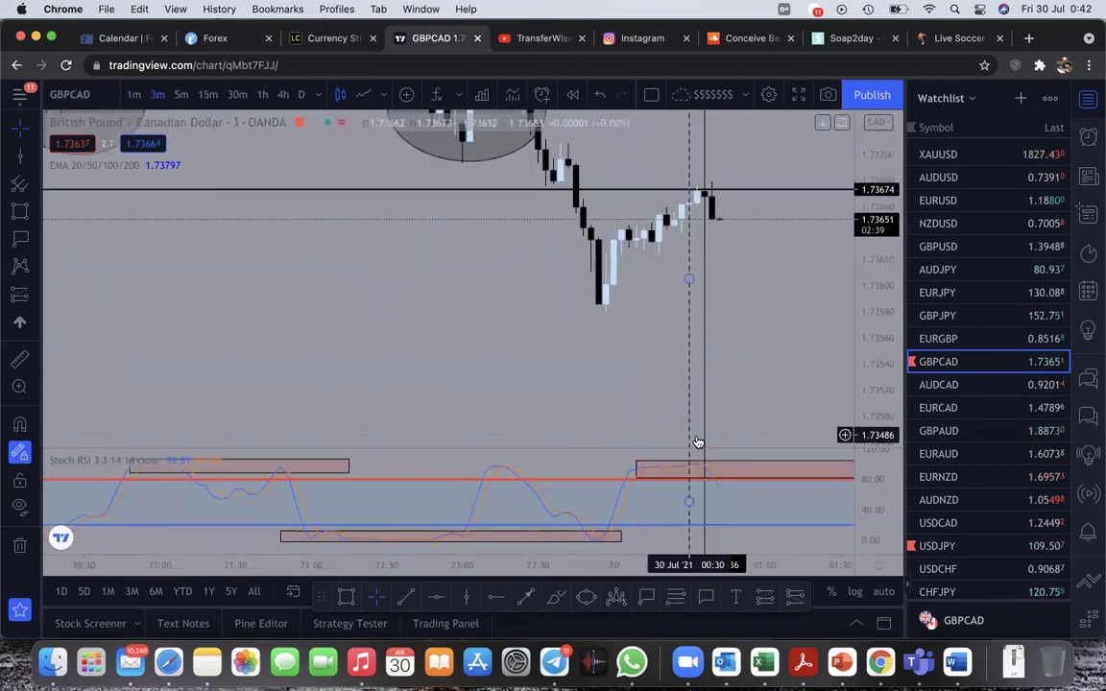
mouse_move(709, 462)
left_mouse_down()
mouse_move(695, 457)
mouse_move(685, 400)
mouse_move(695, 402)
left_mouse_up()
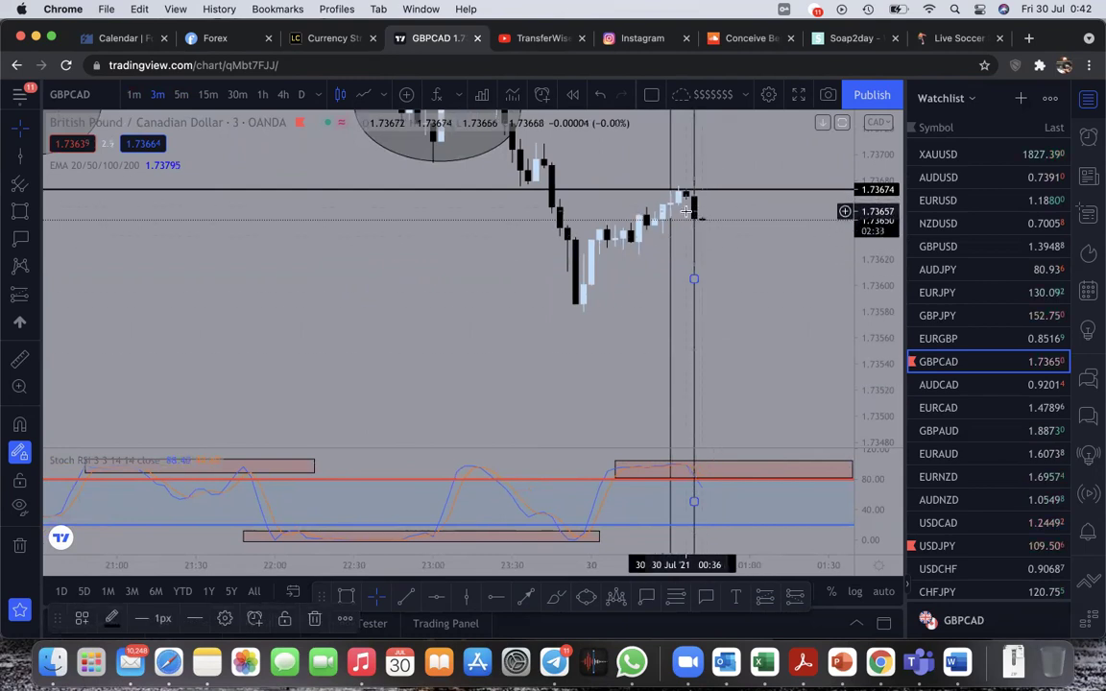
left_click(180, 94)
scroll(733, 331, "right", 2)
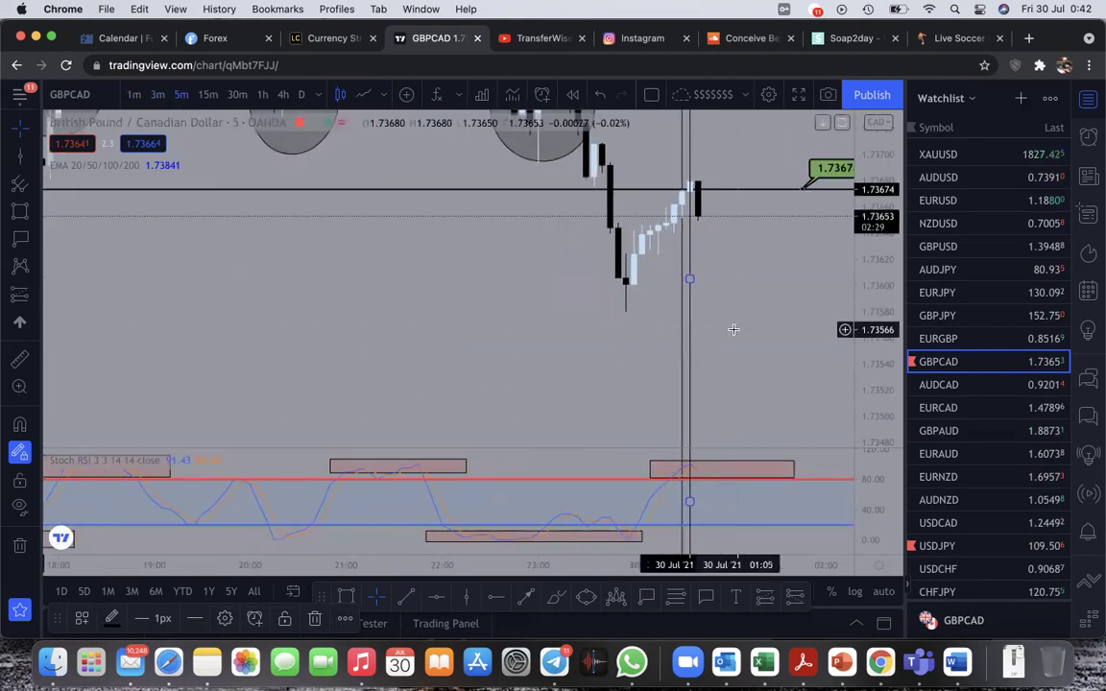
Step: Examine the 5-minute price action around the 1.73674 and 1.73754 lines, including the earlier reactions marked with ellipses
left_click_drag(870, 314, 871, 346)
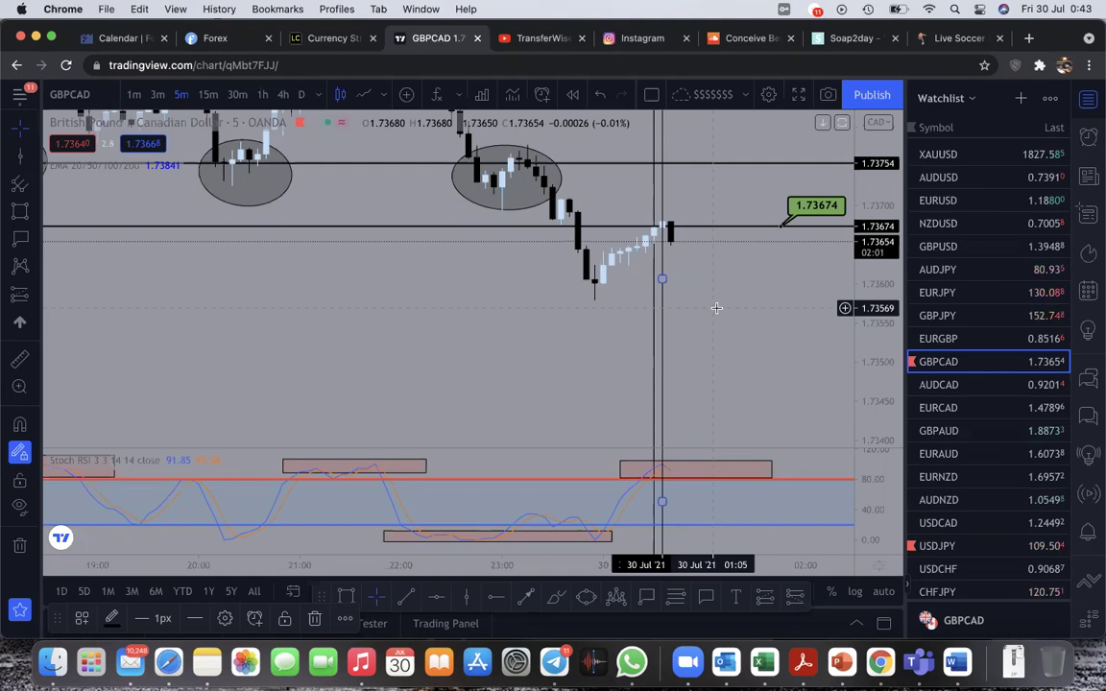
scroll(716, 308, "right", 1)
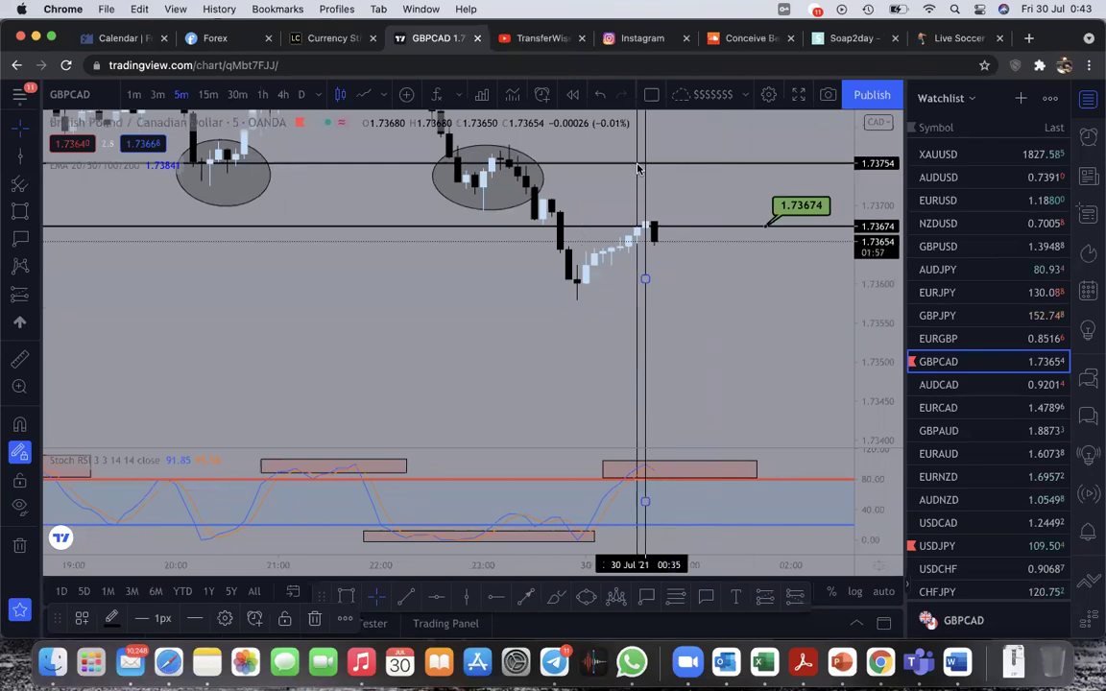
scroll(681, 245, "down", 1)
left_click_drag(881, 238, 883, 272)
scroll(773, 284, "right", 2)
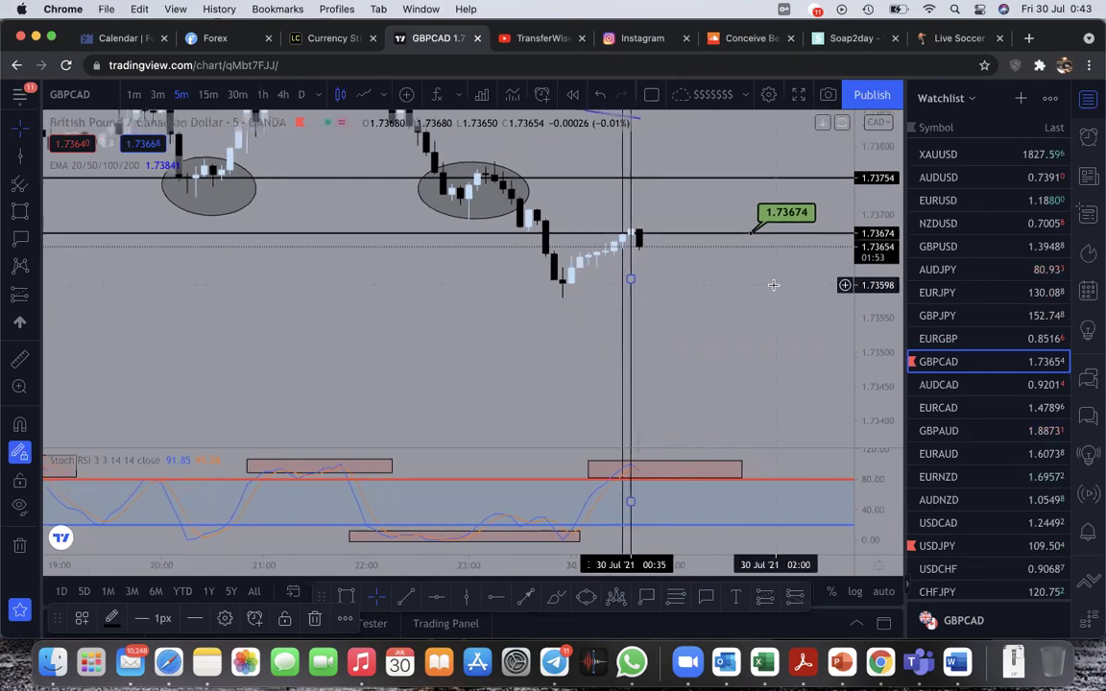
scroll(773, 284, "down", 2)
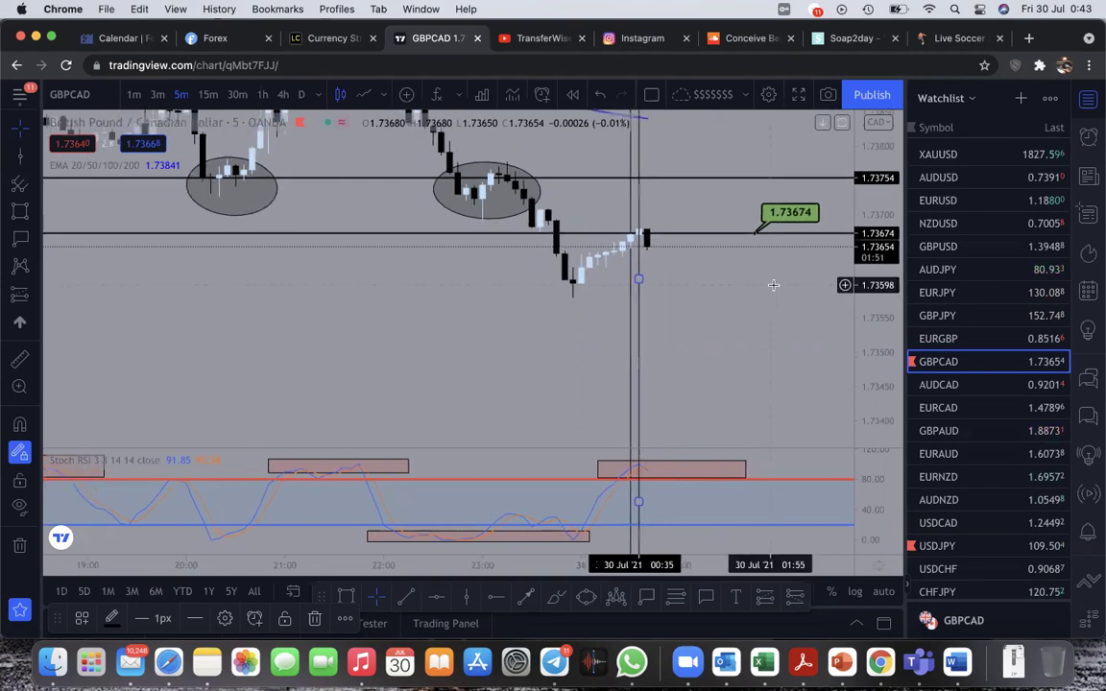
scroll(862, 300, "down", 3)
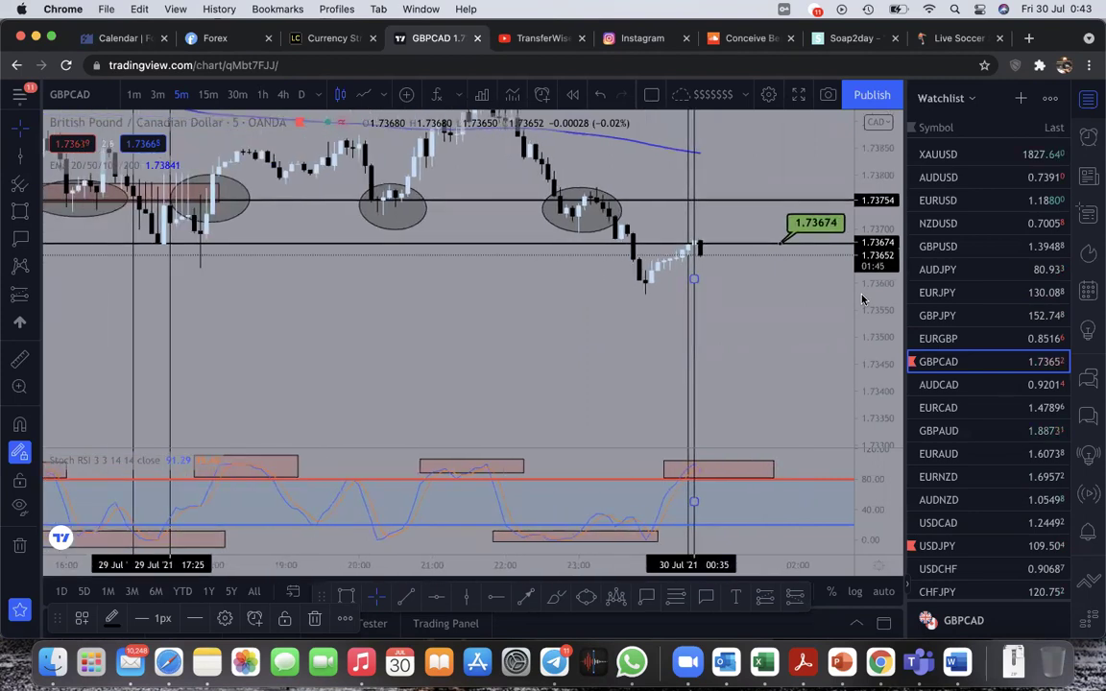
scroll(862, 300, "down", 2)
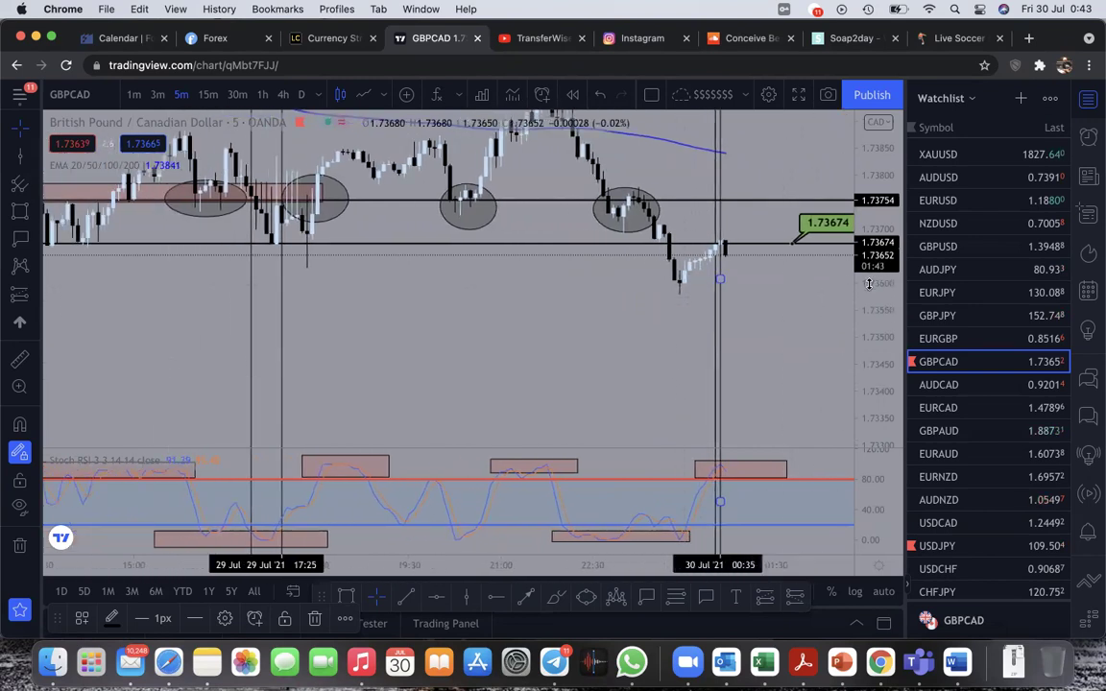
scroll(868, 284, "up", 2)
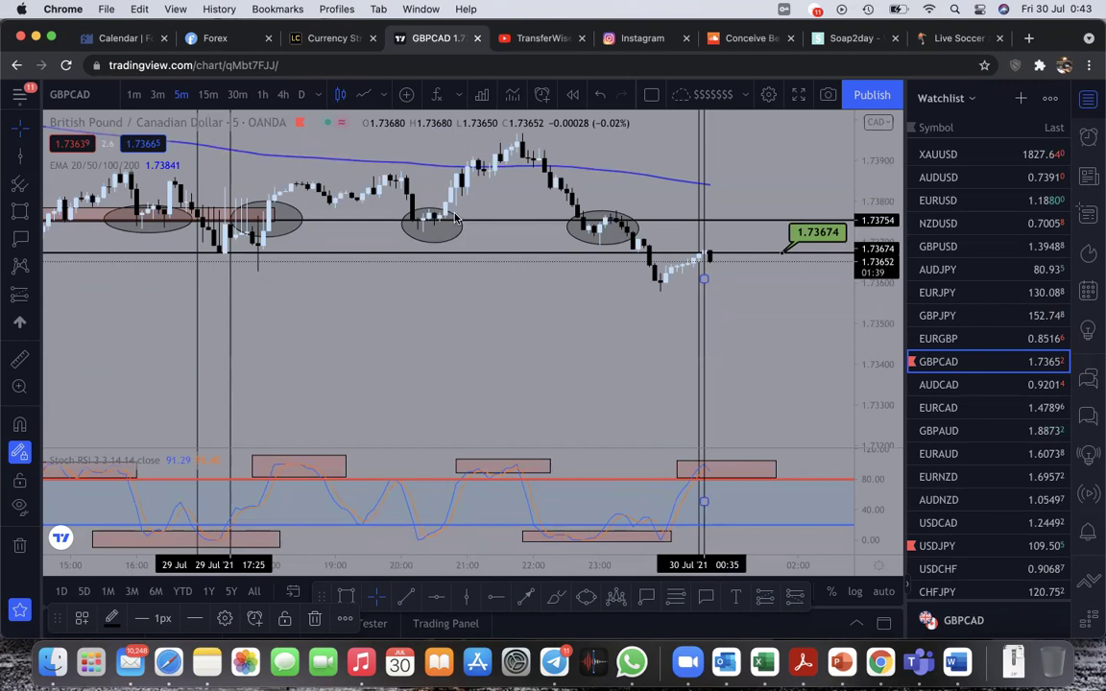
scroll(622, 252, "down", 3)
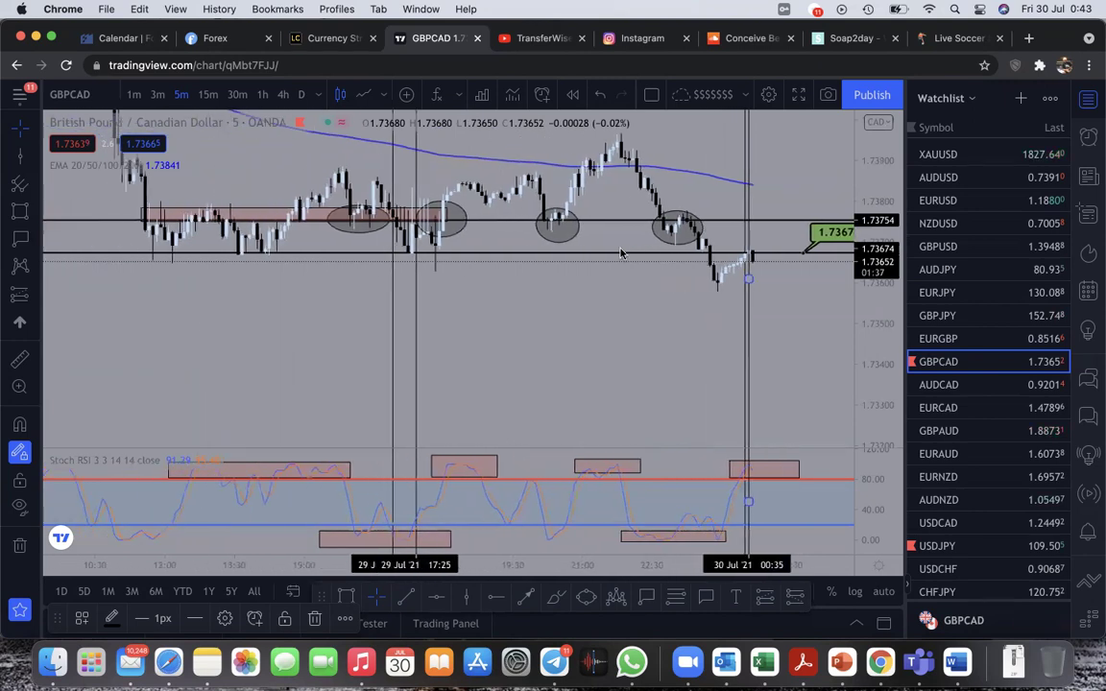
Step: Mark the price reaction on the 1.73754 line around 29 Jul '21 15:00 with a small ellipse
left_click_drag(636, 296, 721, 344)
scroll(493, 295, "up", 1)
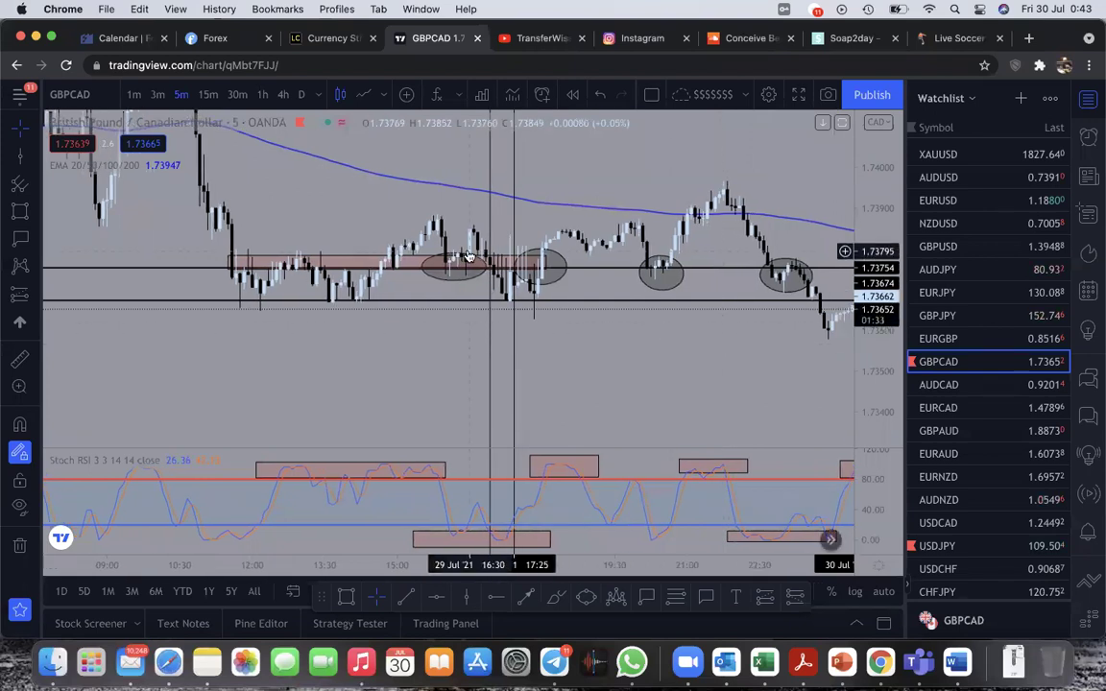
left_click(557, 303)
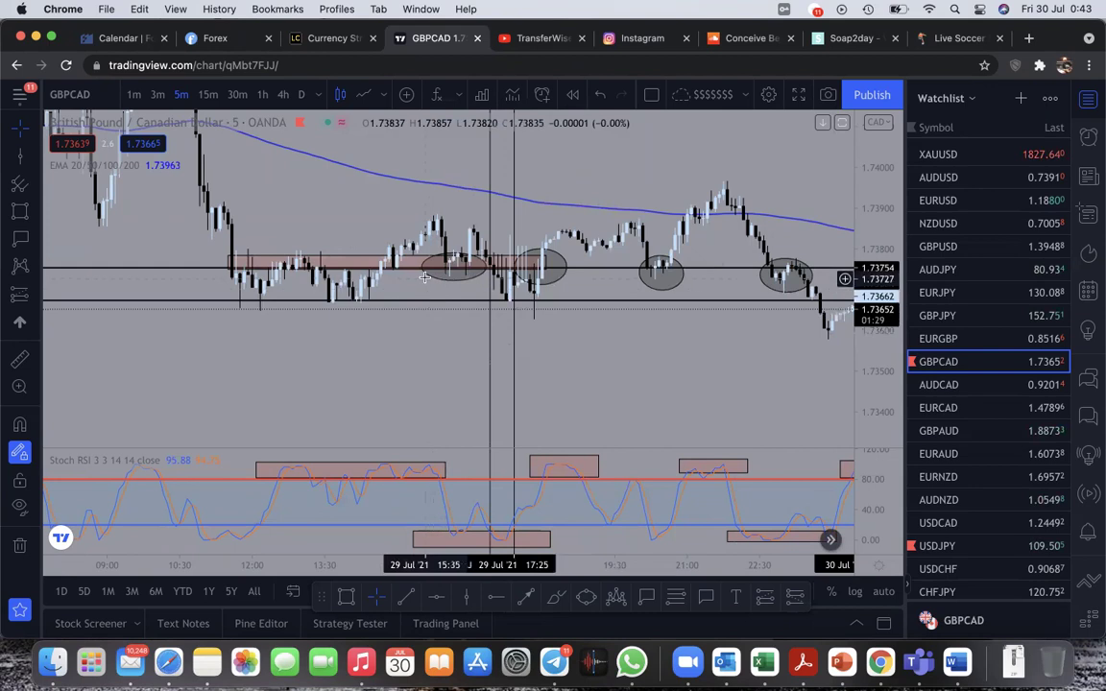
left_click_drag(424, 277, 460, 267)
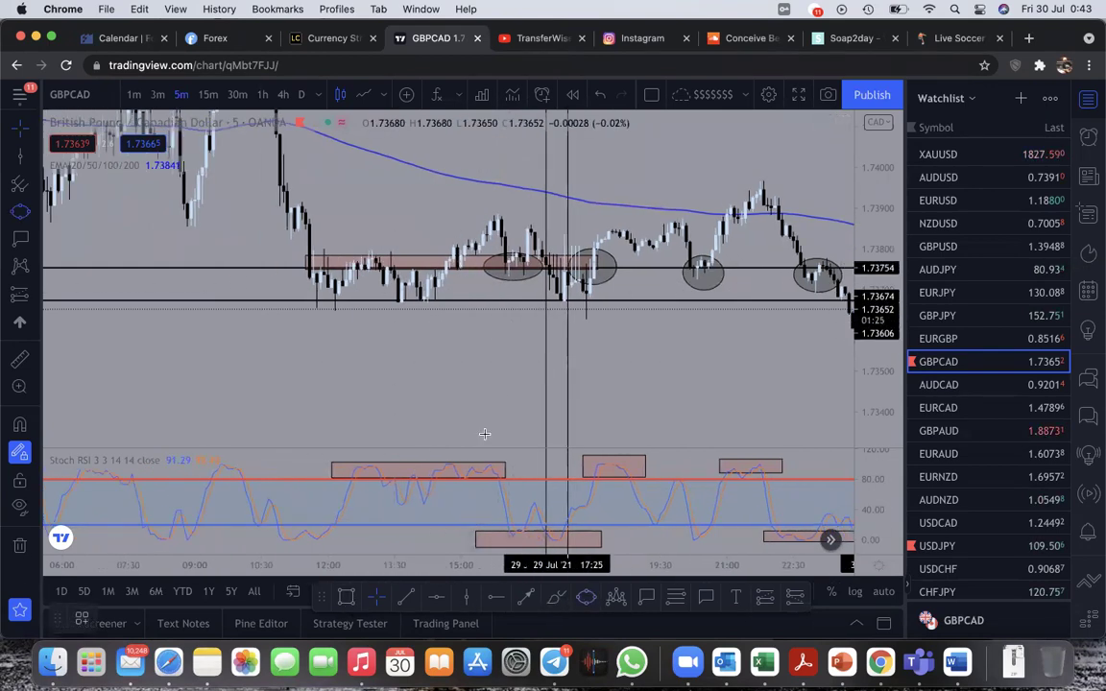
left_click(462, 272)
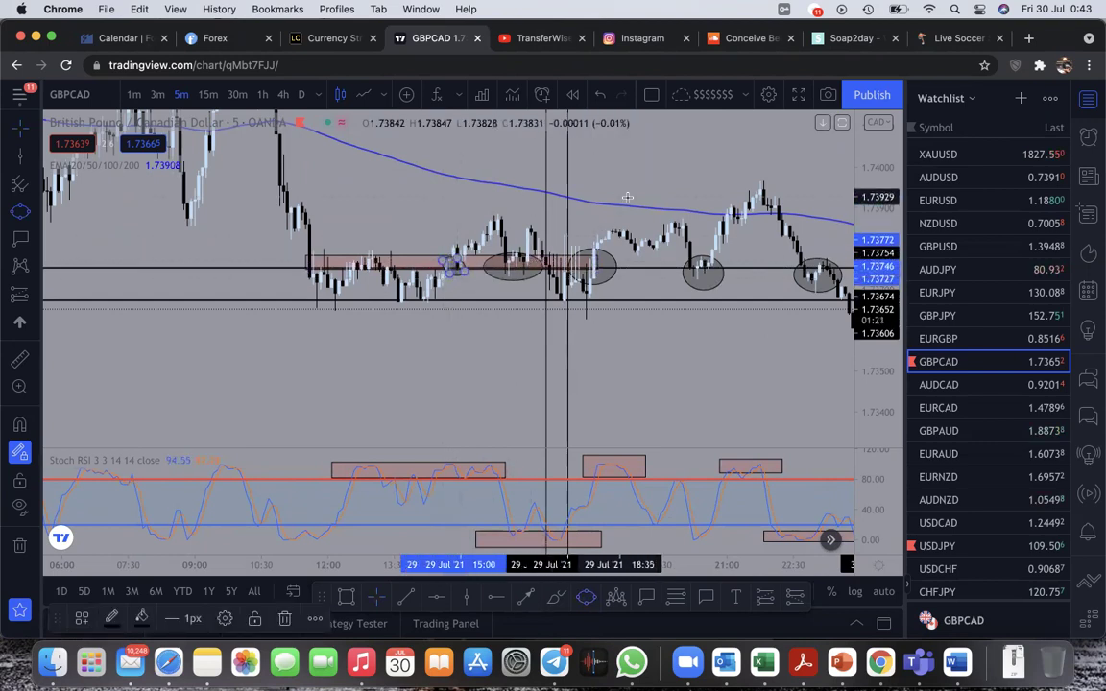
Step: Draw two ellipses around the neighbouring groups of lows near 1.7390, shortly after midnight and before 03:00 on 29 Jul '21
scroll(600, 264, "right", 3)
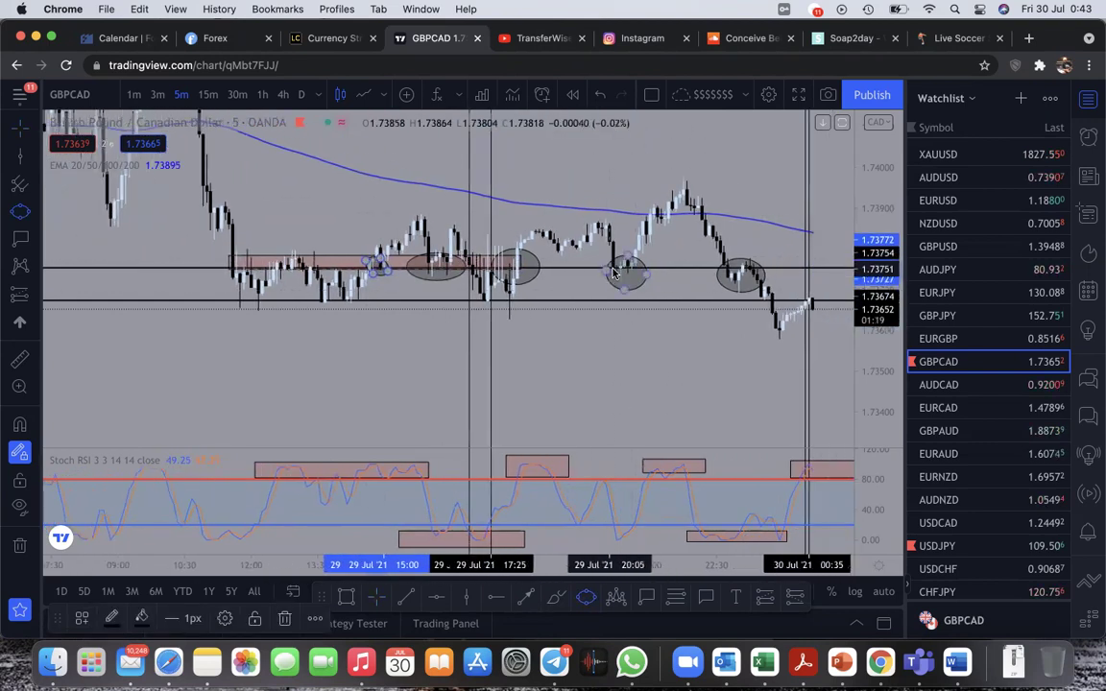
scroll(768, 271, "down", 5)
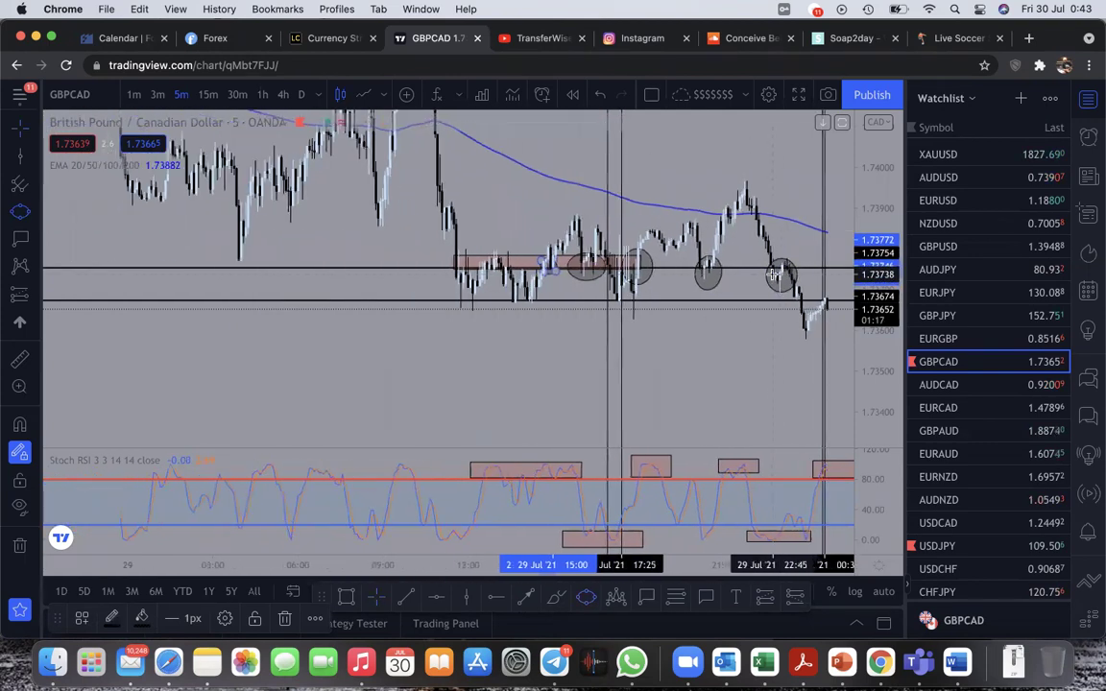
scroll(539, 261, "left", 5)
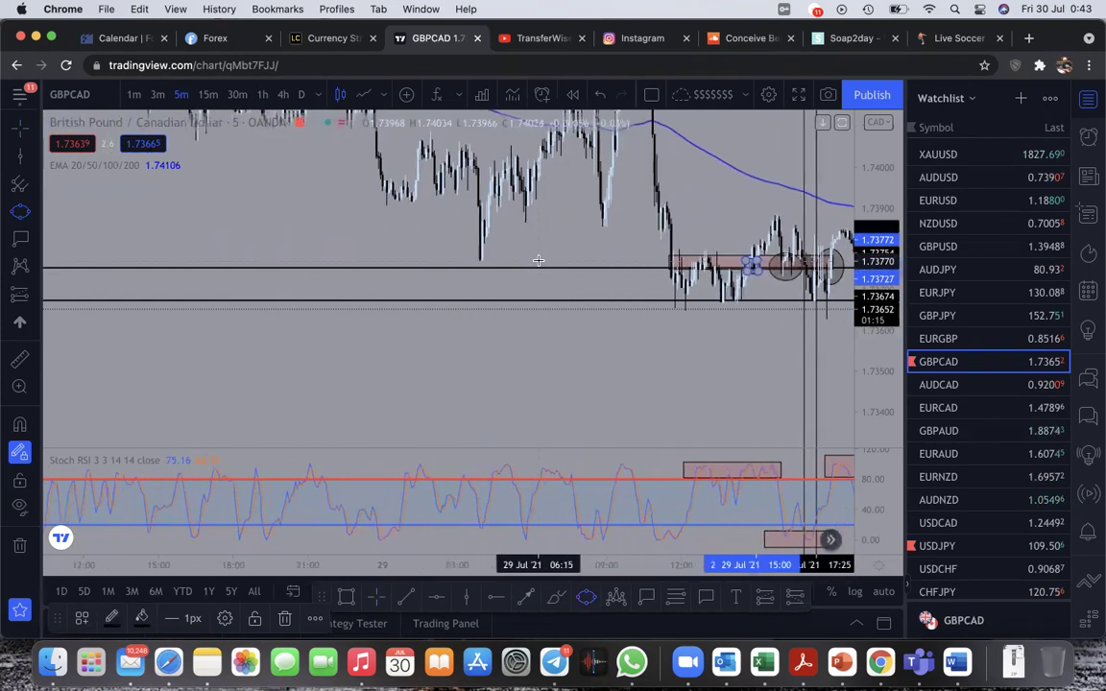
left_click(413, 197)
left_click(451, 221)
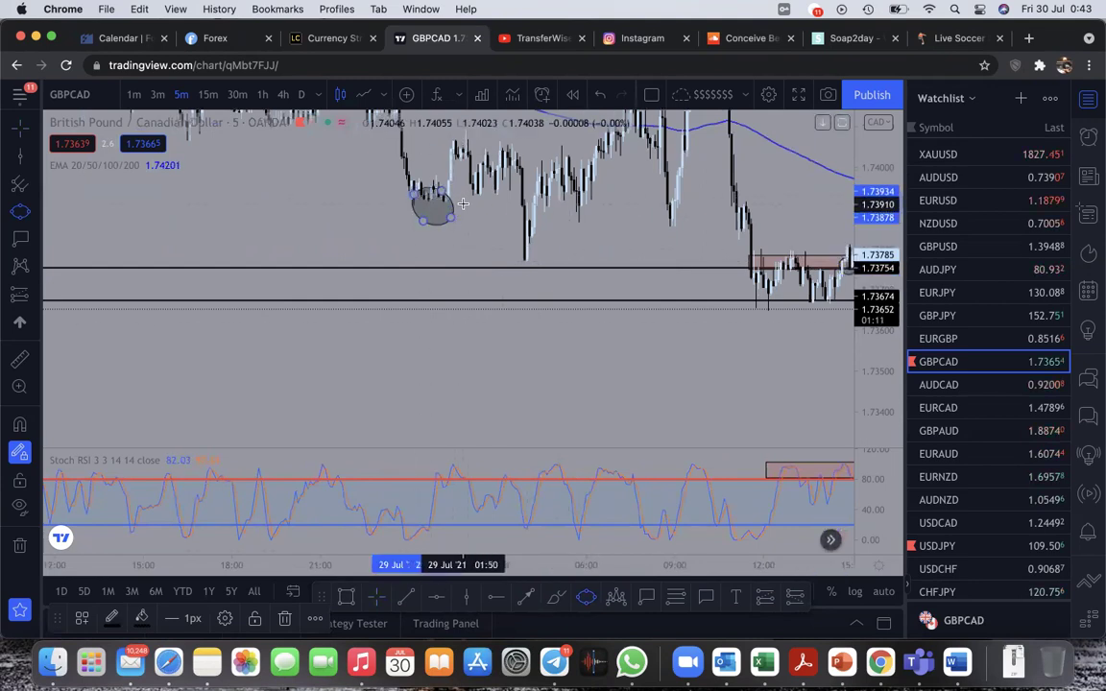
left_click(478, 196)
left_click(509, 194)
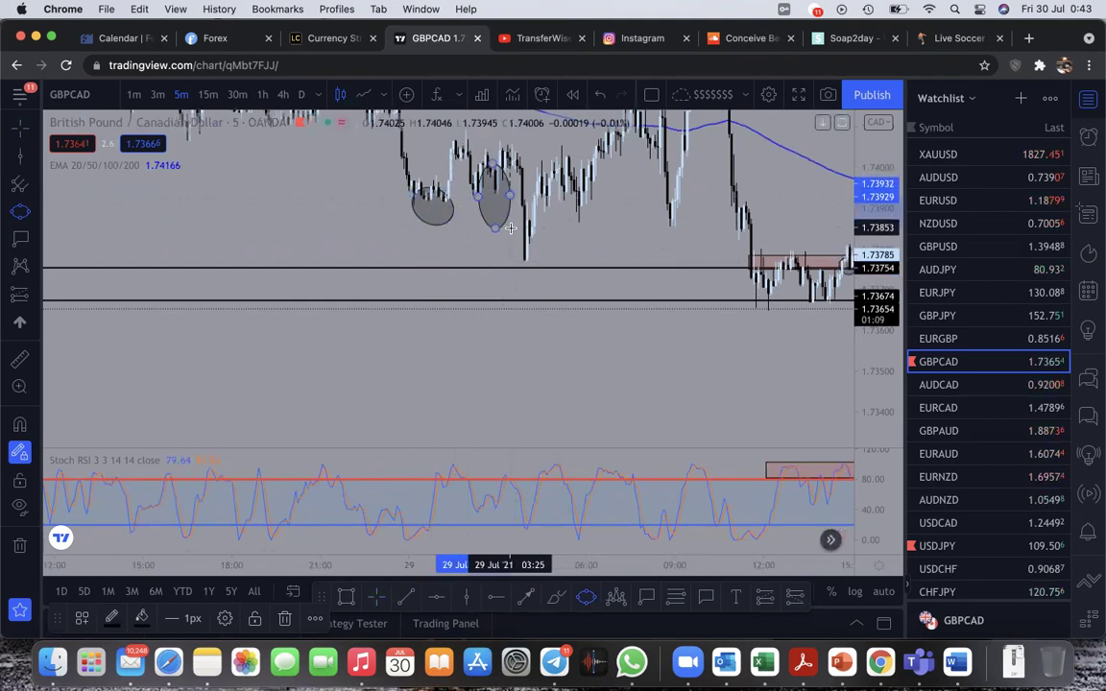
left_click(514, 209)
Step: Draw two more ellipses at the same level, one starting at 29 Jul '21 04:35 and a wide one from 08:20 to 12:25
left_click(545, 200)
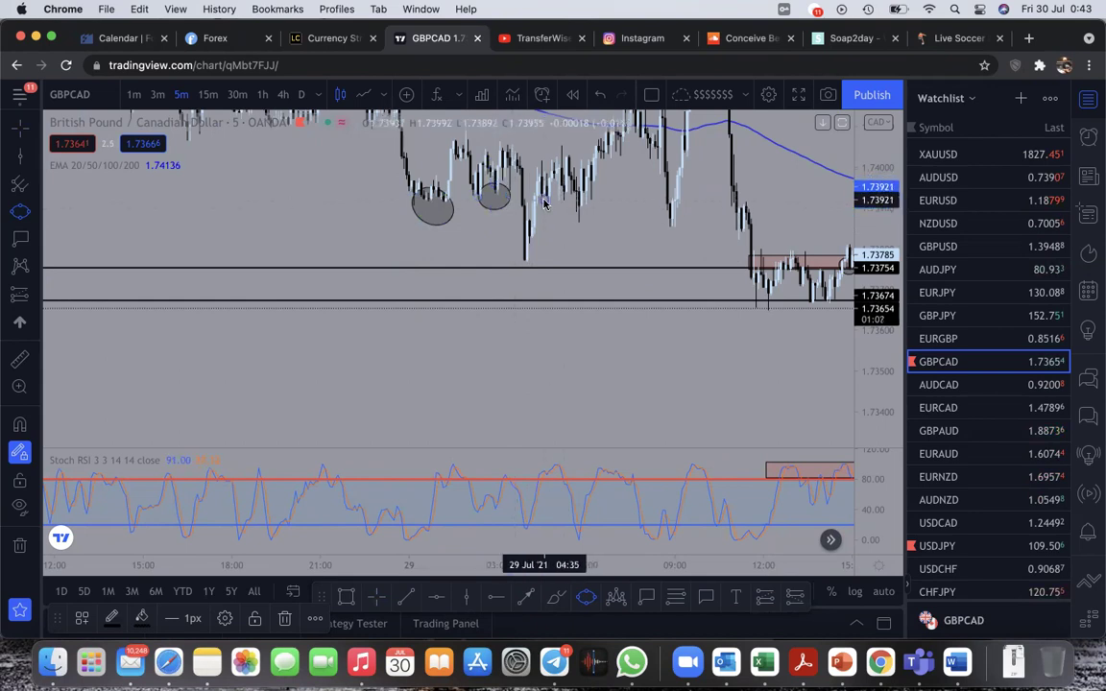
left_click(605, 219)
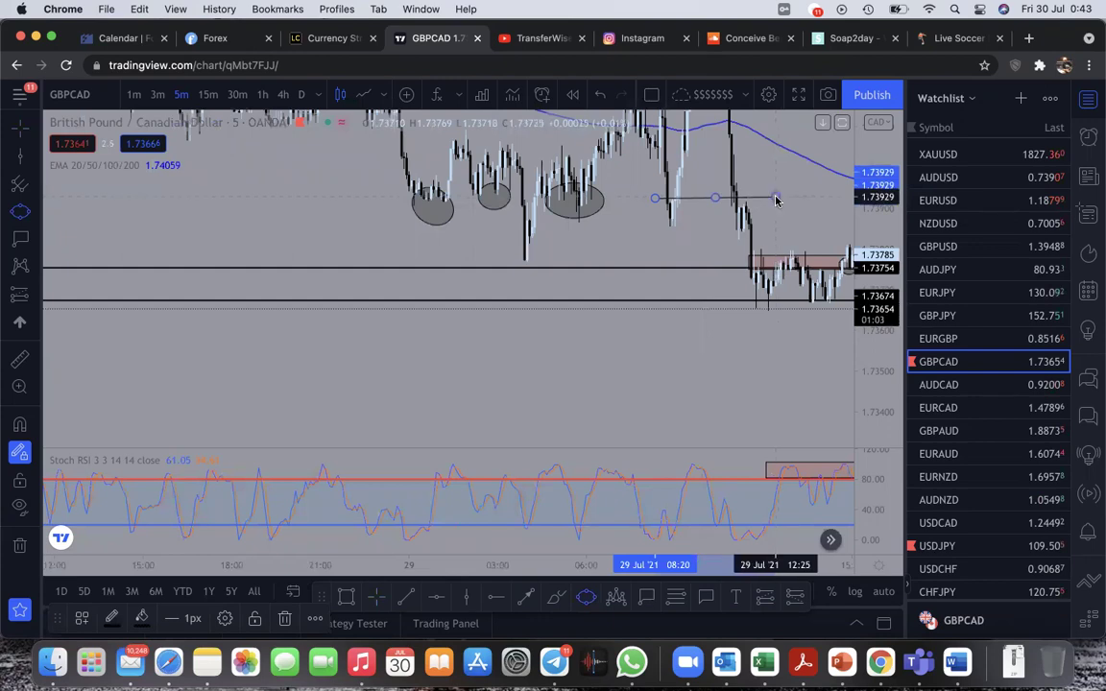
left_click(776, 200)
left_click(693, 228)
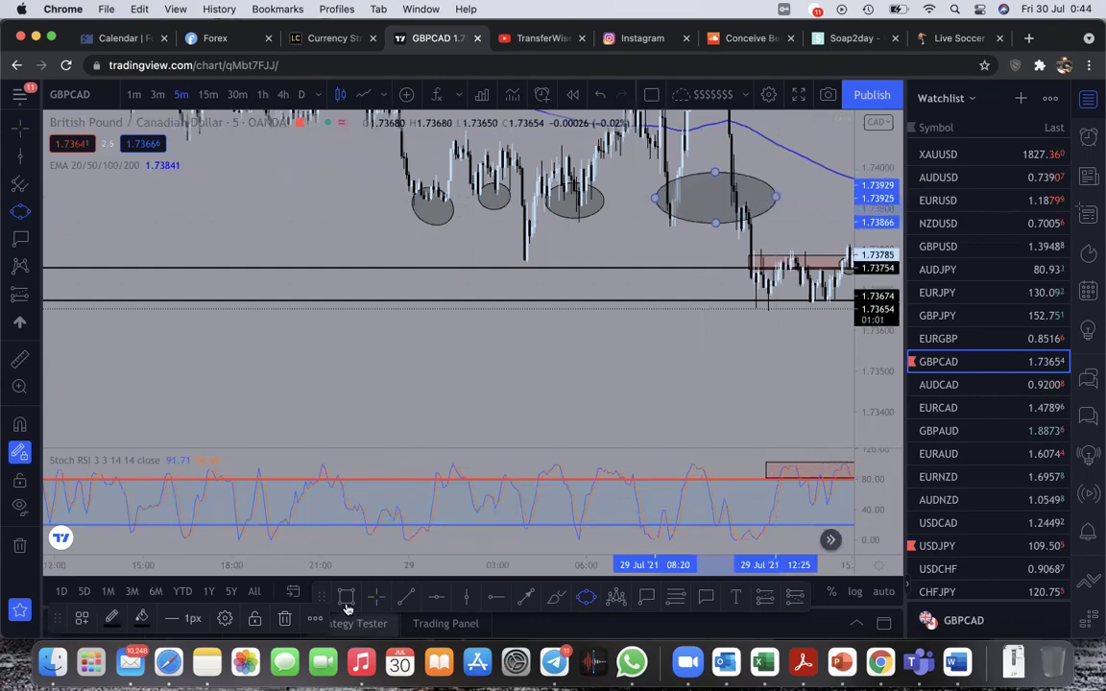
Step: Draw a thin rectangle zone through the four ellipses from 28 Jul '21 23:35 to 29 Jul '21 14:35, between 1.73923 and 1.73900
left_click(380, 196)
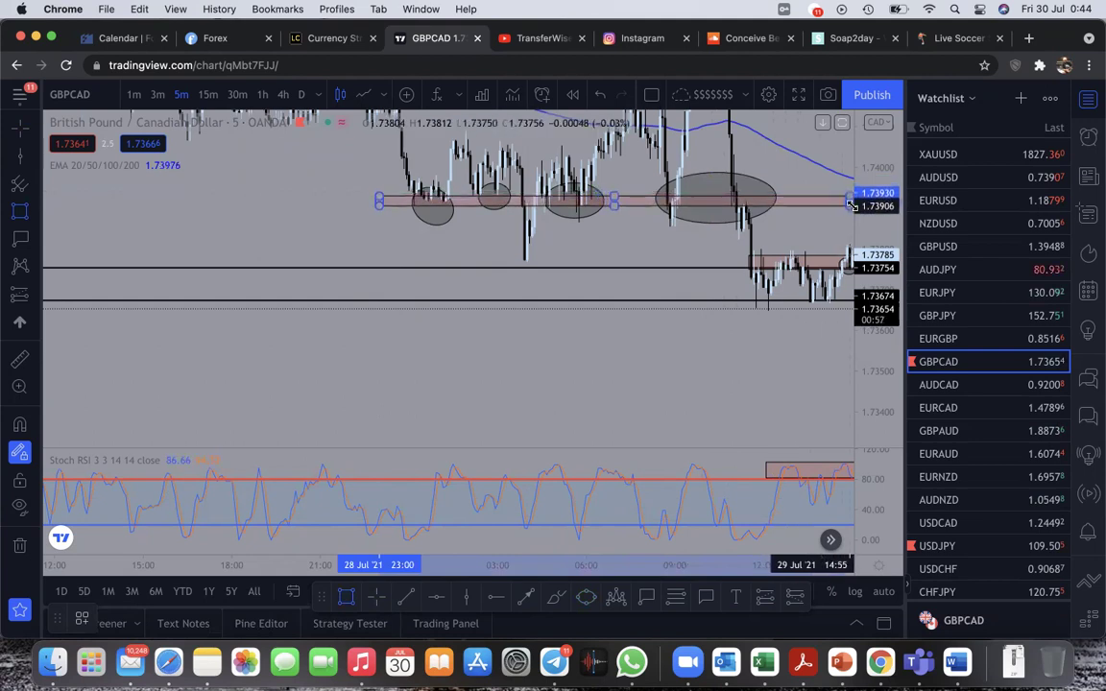
key("Escape")
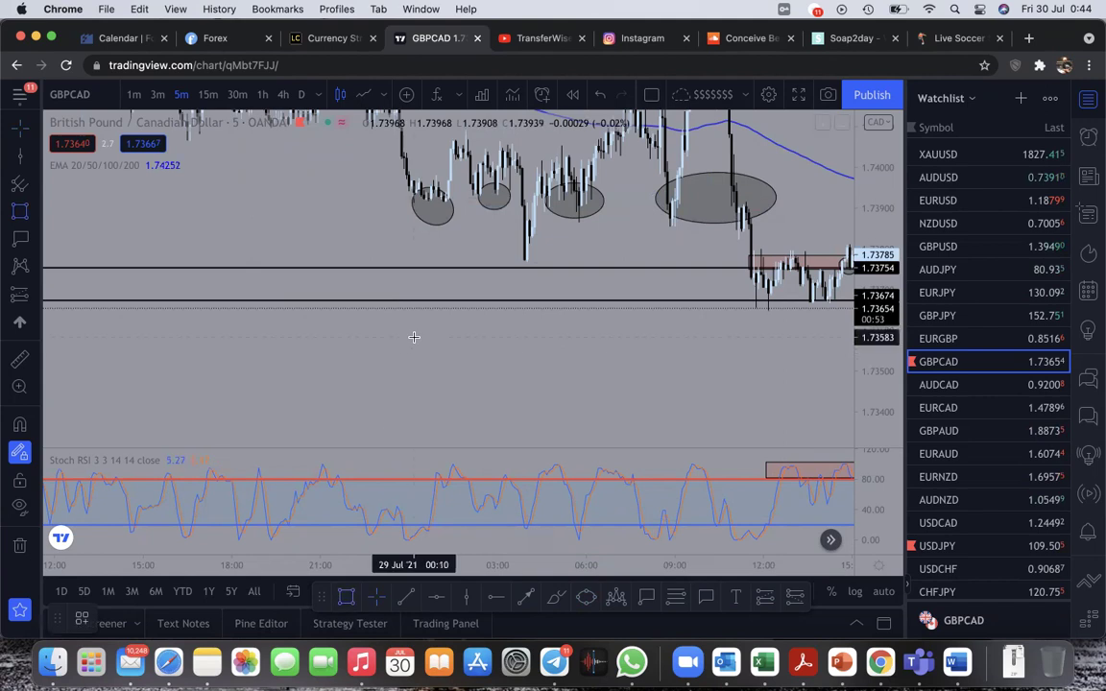
left_click(395, 199)
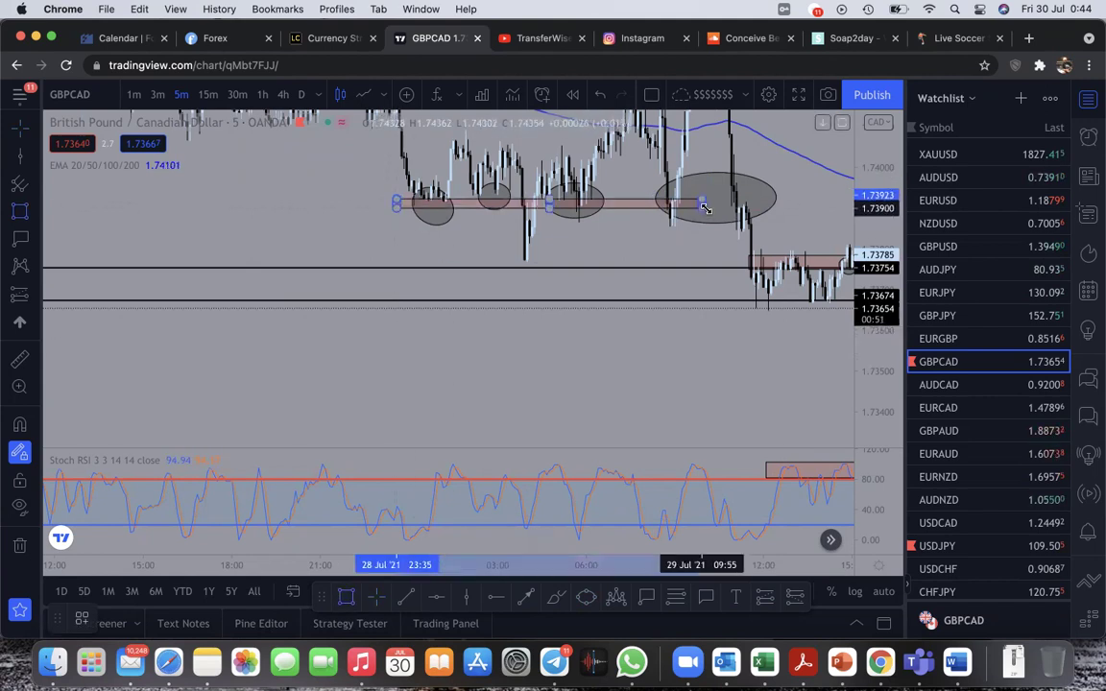
left_click(837, 213)
left_click_drag(836, 212, 840, 208)
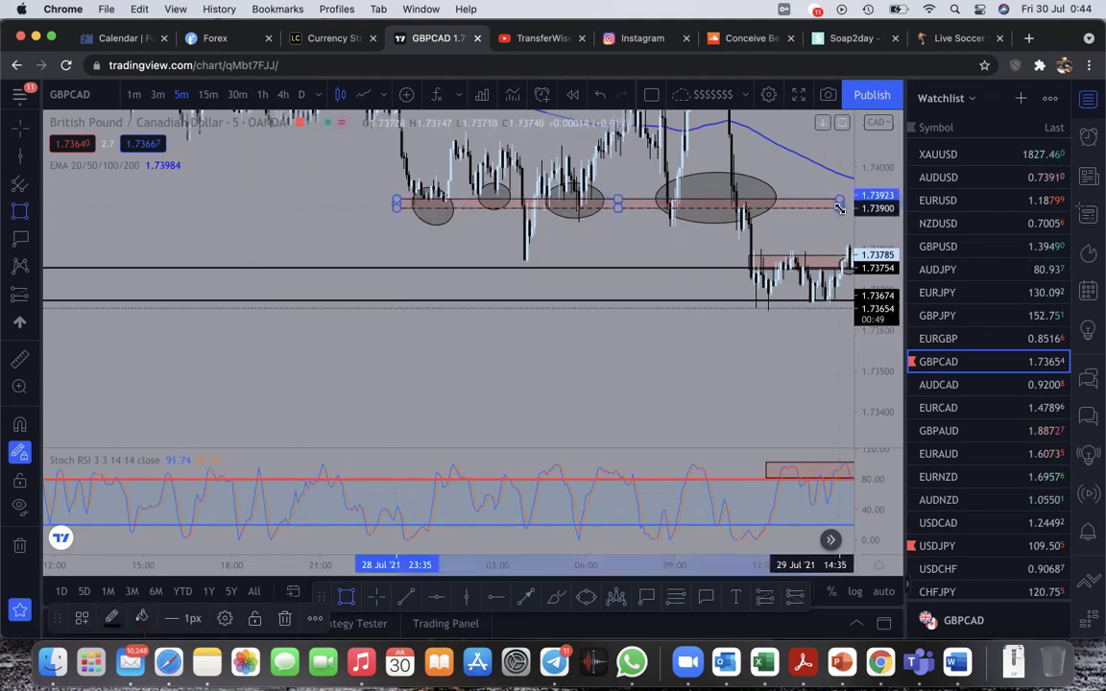
Step: Examine the new zone's four reactions and the price move through it toward the 1.73754 line
left_click_drag(620, 247, 623, 289)
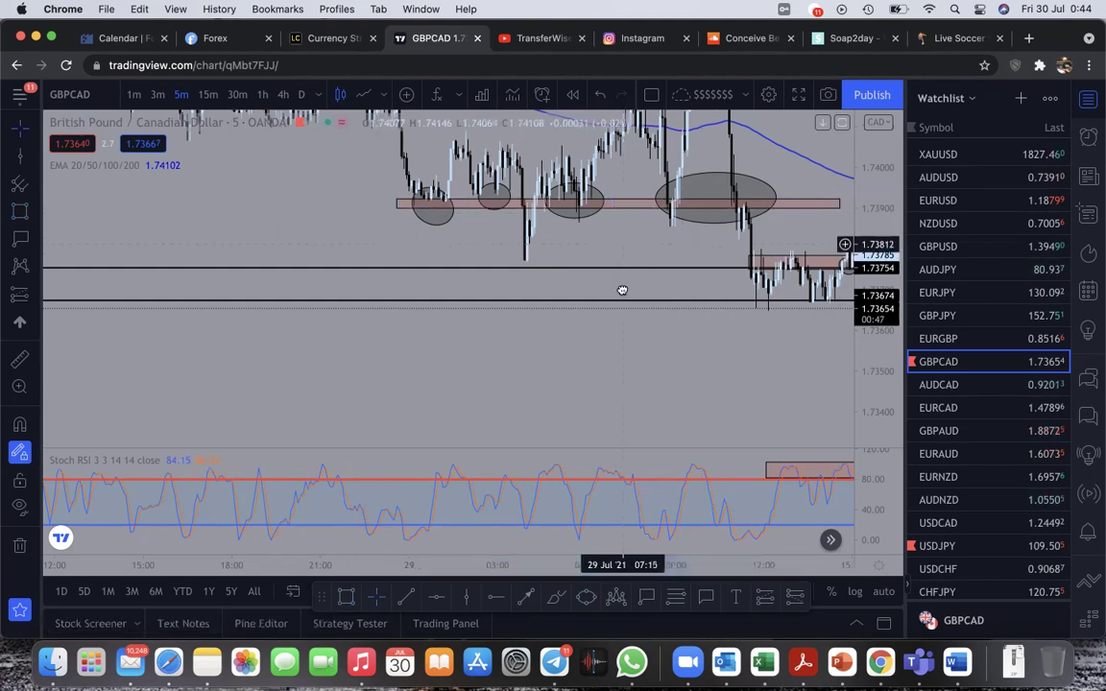
left_click_drag(872, 296, 872, 153)
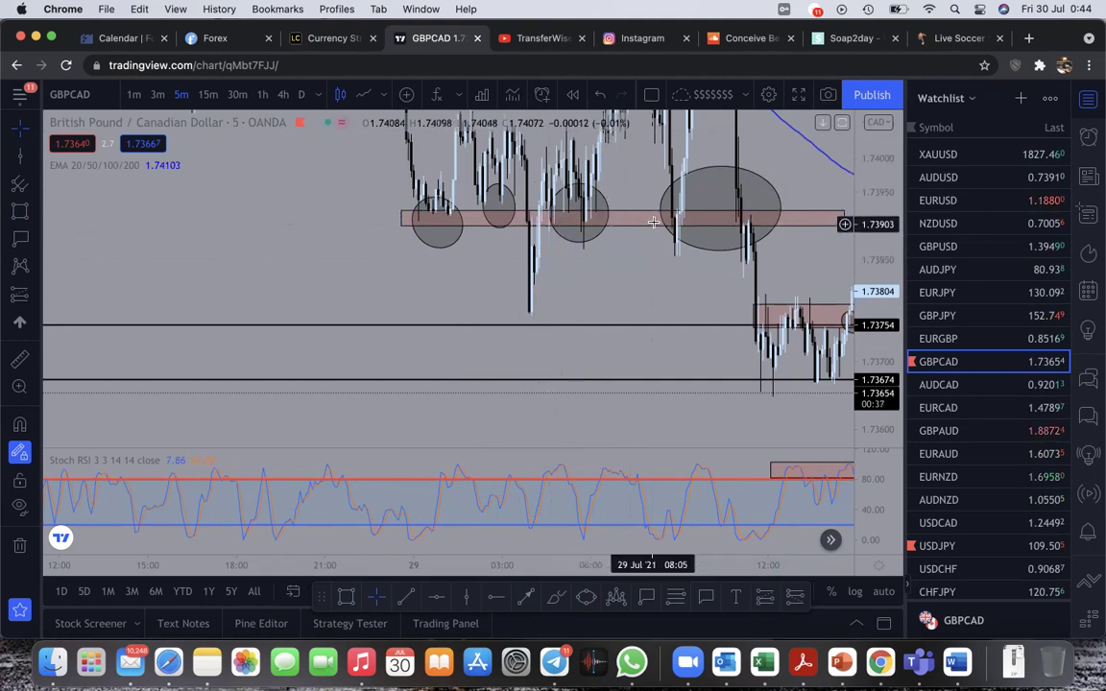
left_click_drag(716, 176, 716, 223)
left_click_drag(885, 198, 831, 364)
scroll(725, 303, "up", 3)
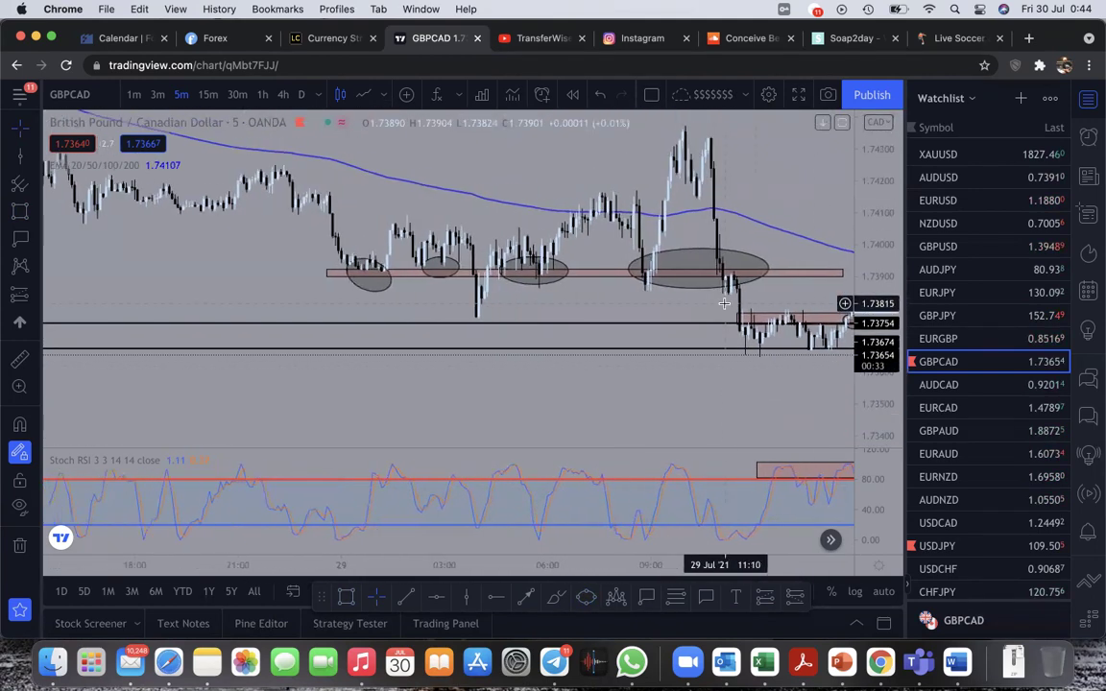